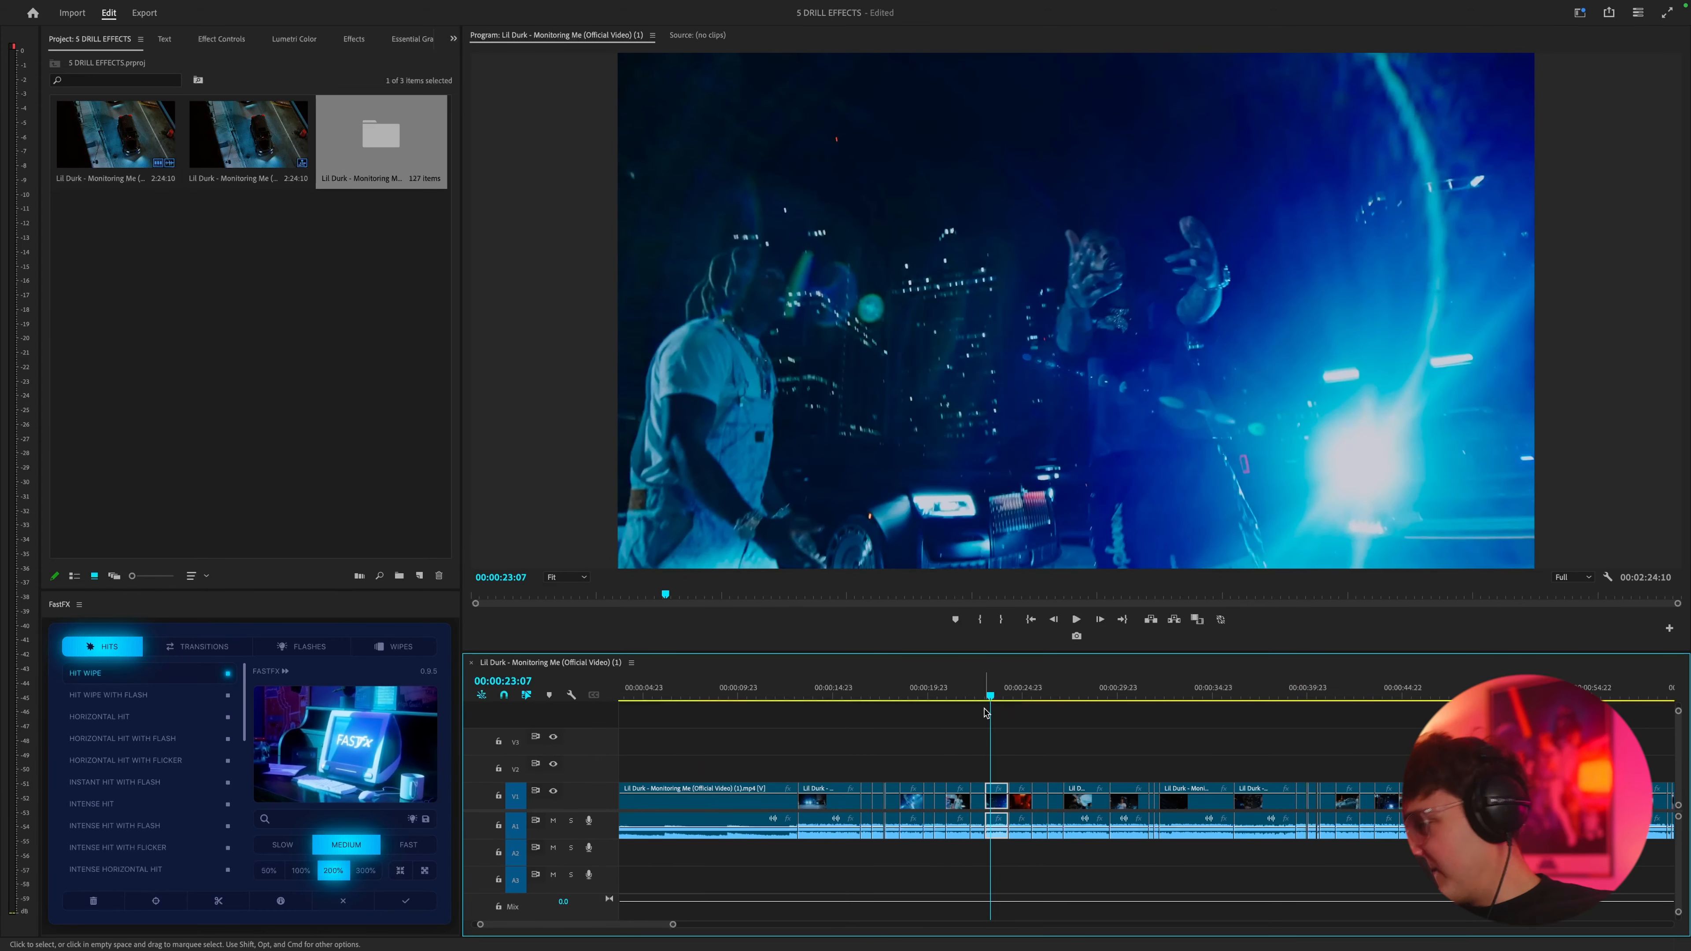
- Mark the section from 00:00:22:01 to about 00:00:24:14 with in and out points on the sequence
click(968, 688)
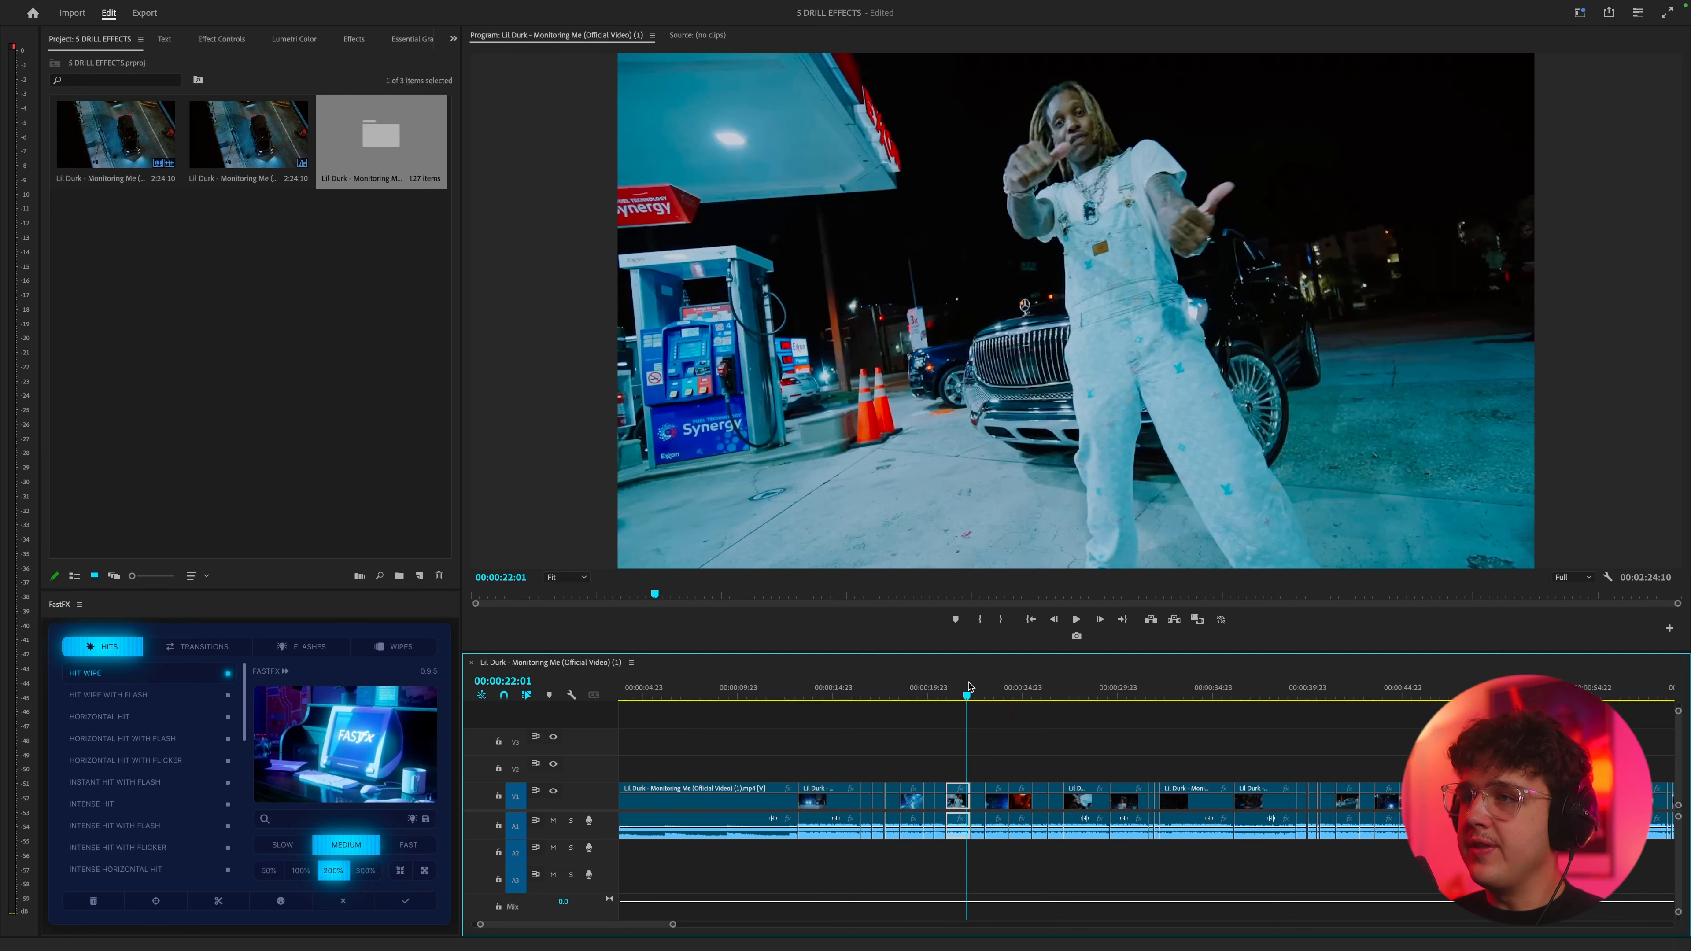
scroll(963, 737, right, 2)
scroll(952, 747, up, 3)
scroll(943, 757, left, 1)
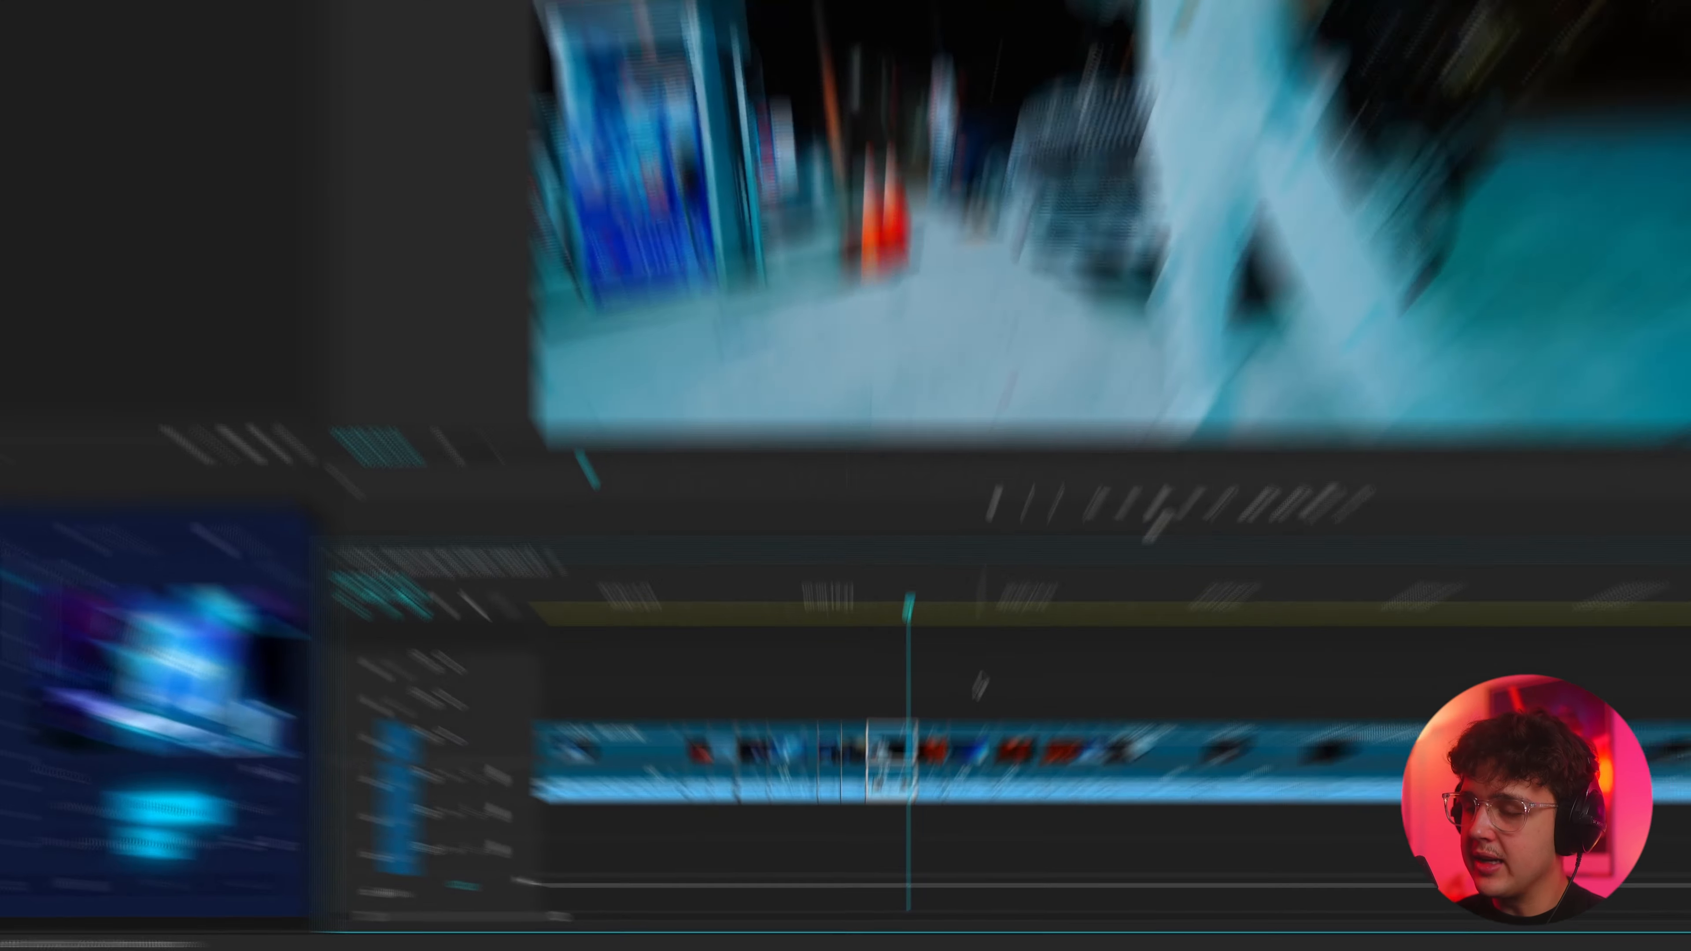
key(i)
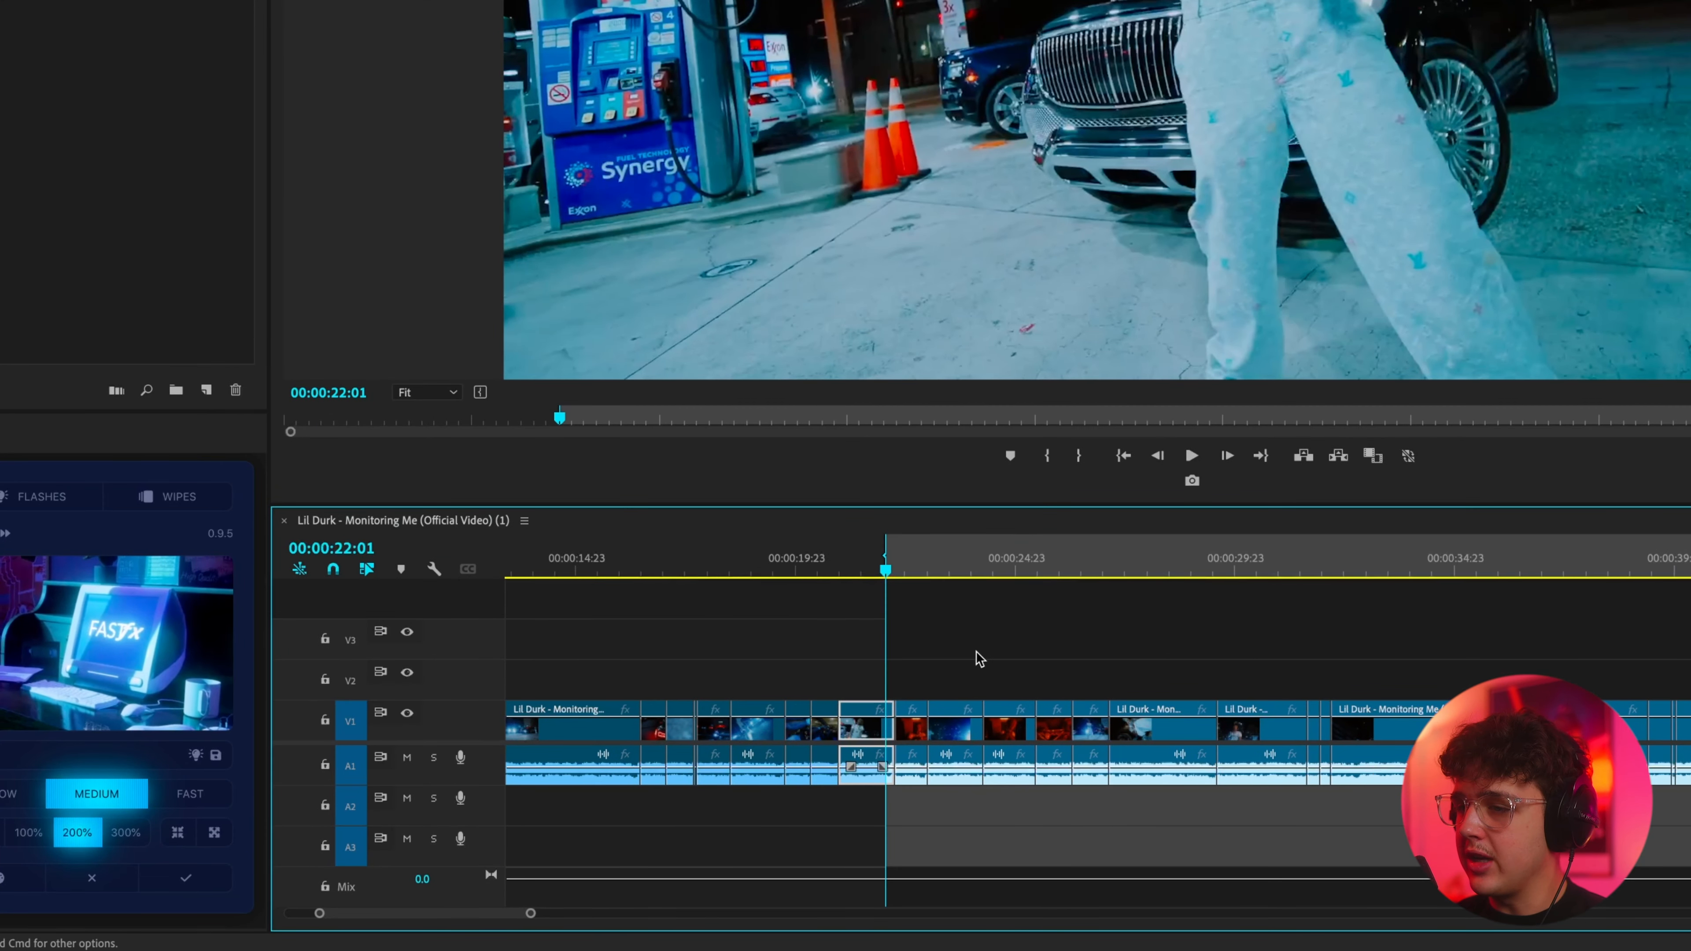
scroll(978, 658, up, 2)
key(space)
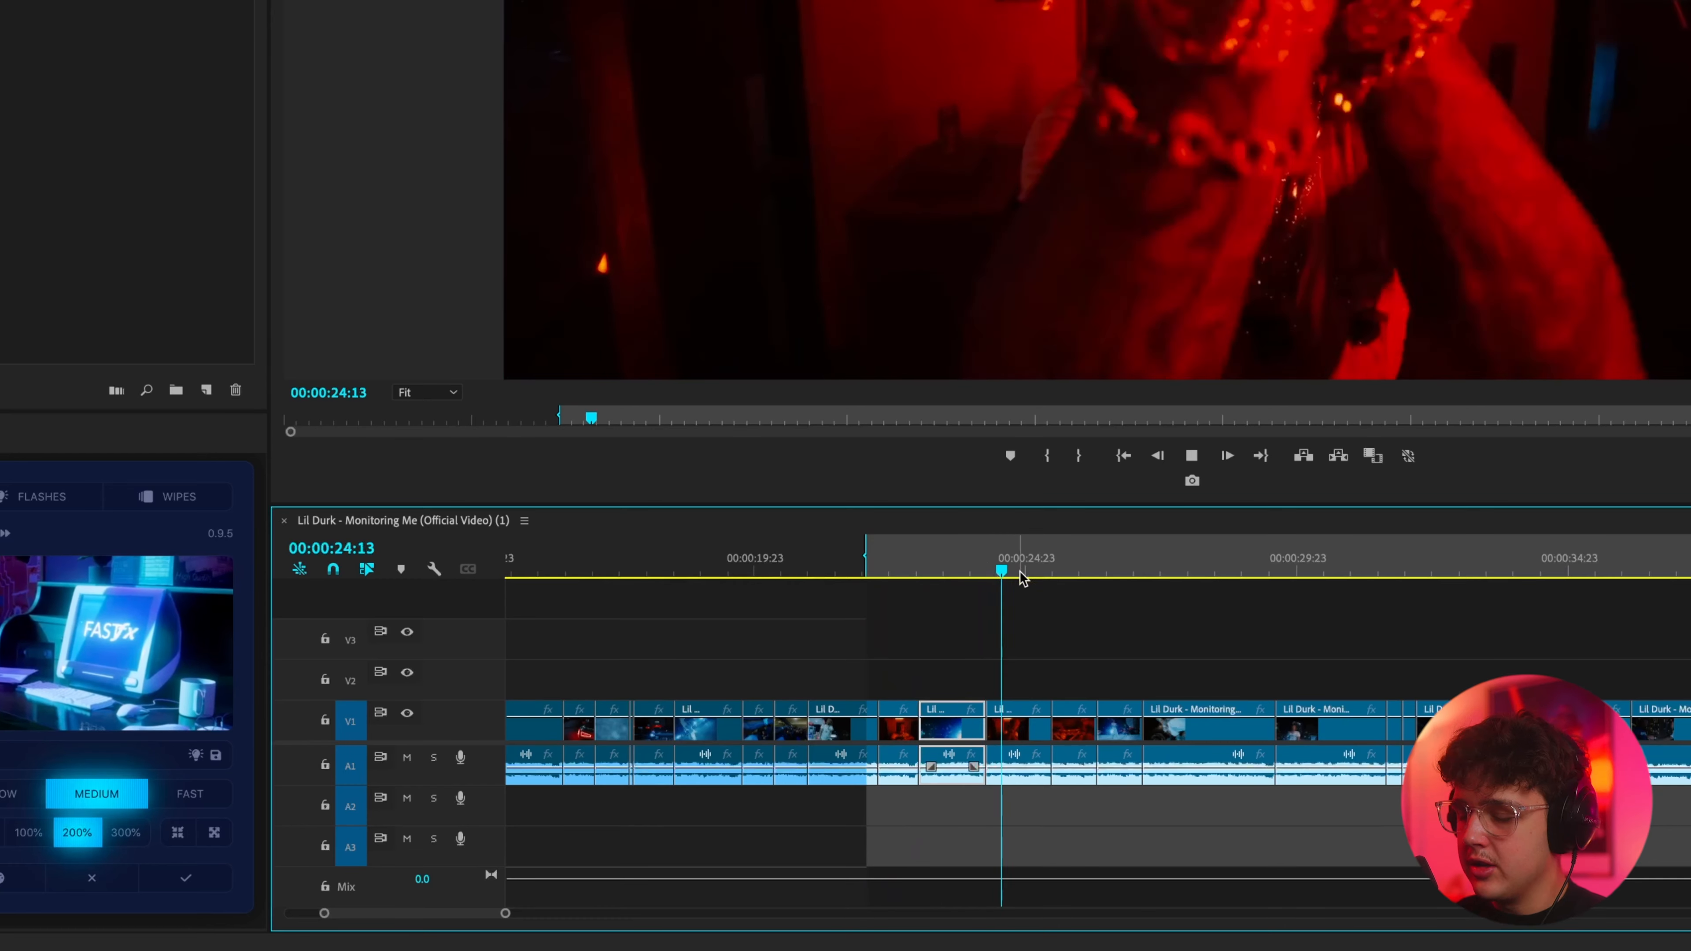
key(space)
key(o)
scroll(1004, 570, up, 3)
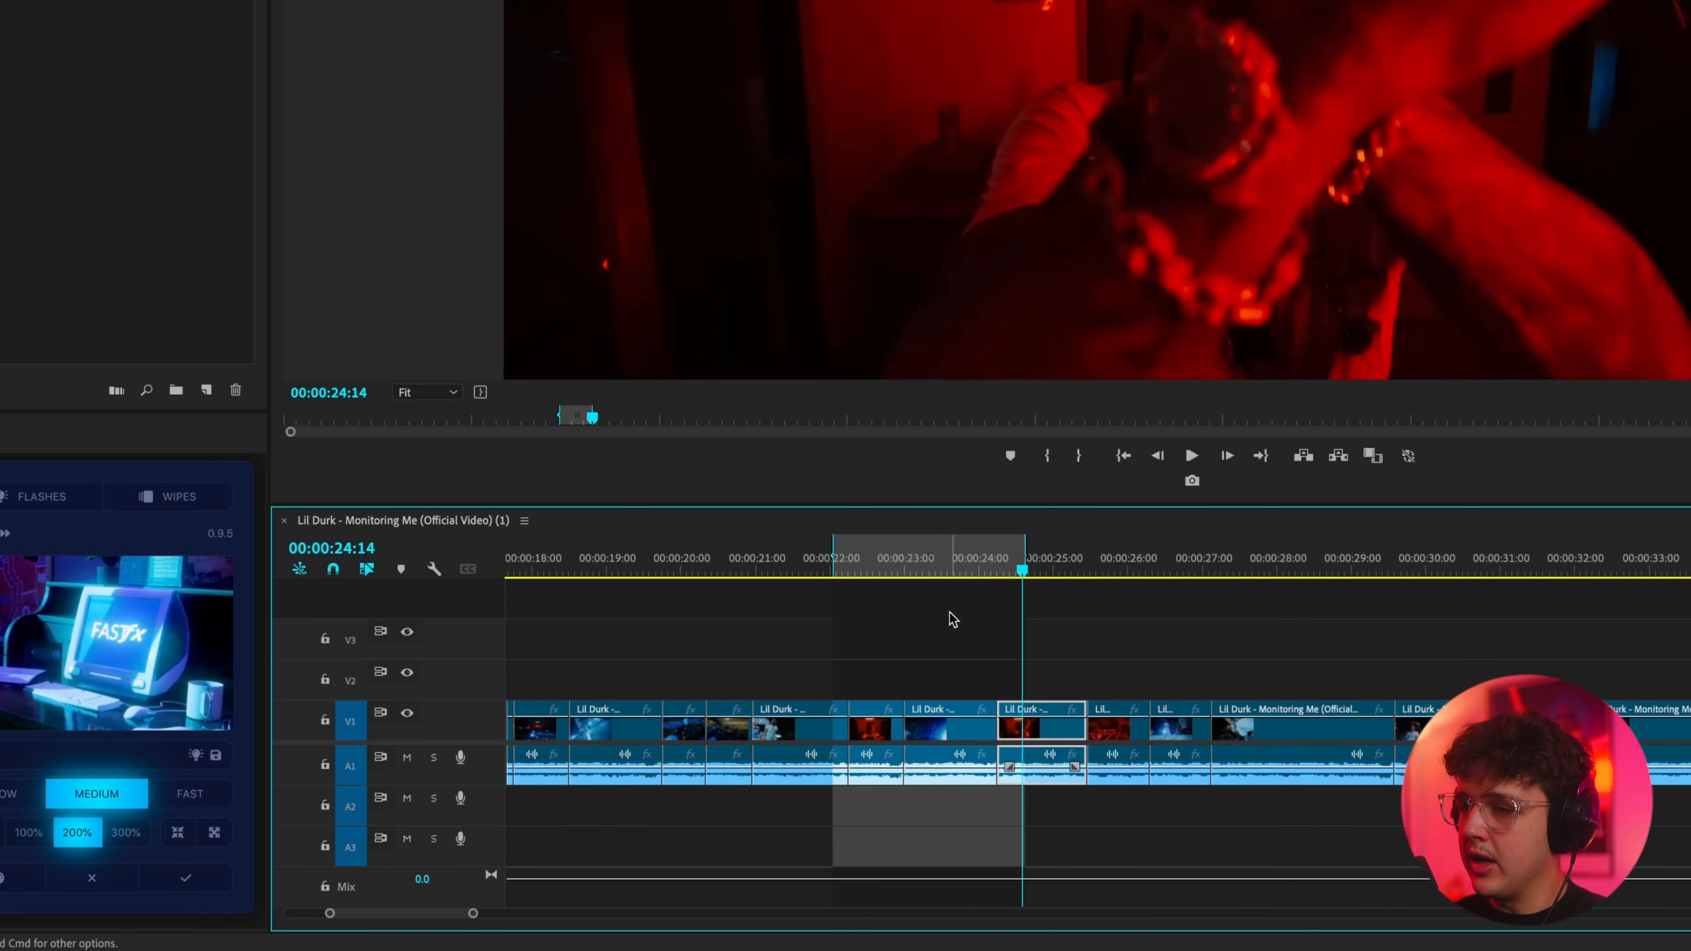
- Add a marker at 00:00:23:20, where the rappers' raised hands make the gun gesture
click(891, 570)
scroll(937, 592, up, 2)
click(909, 572)
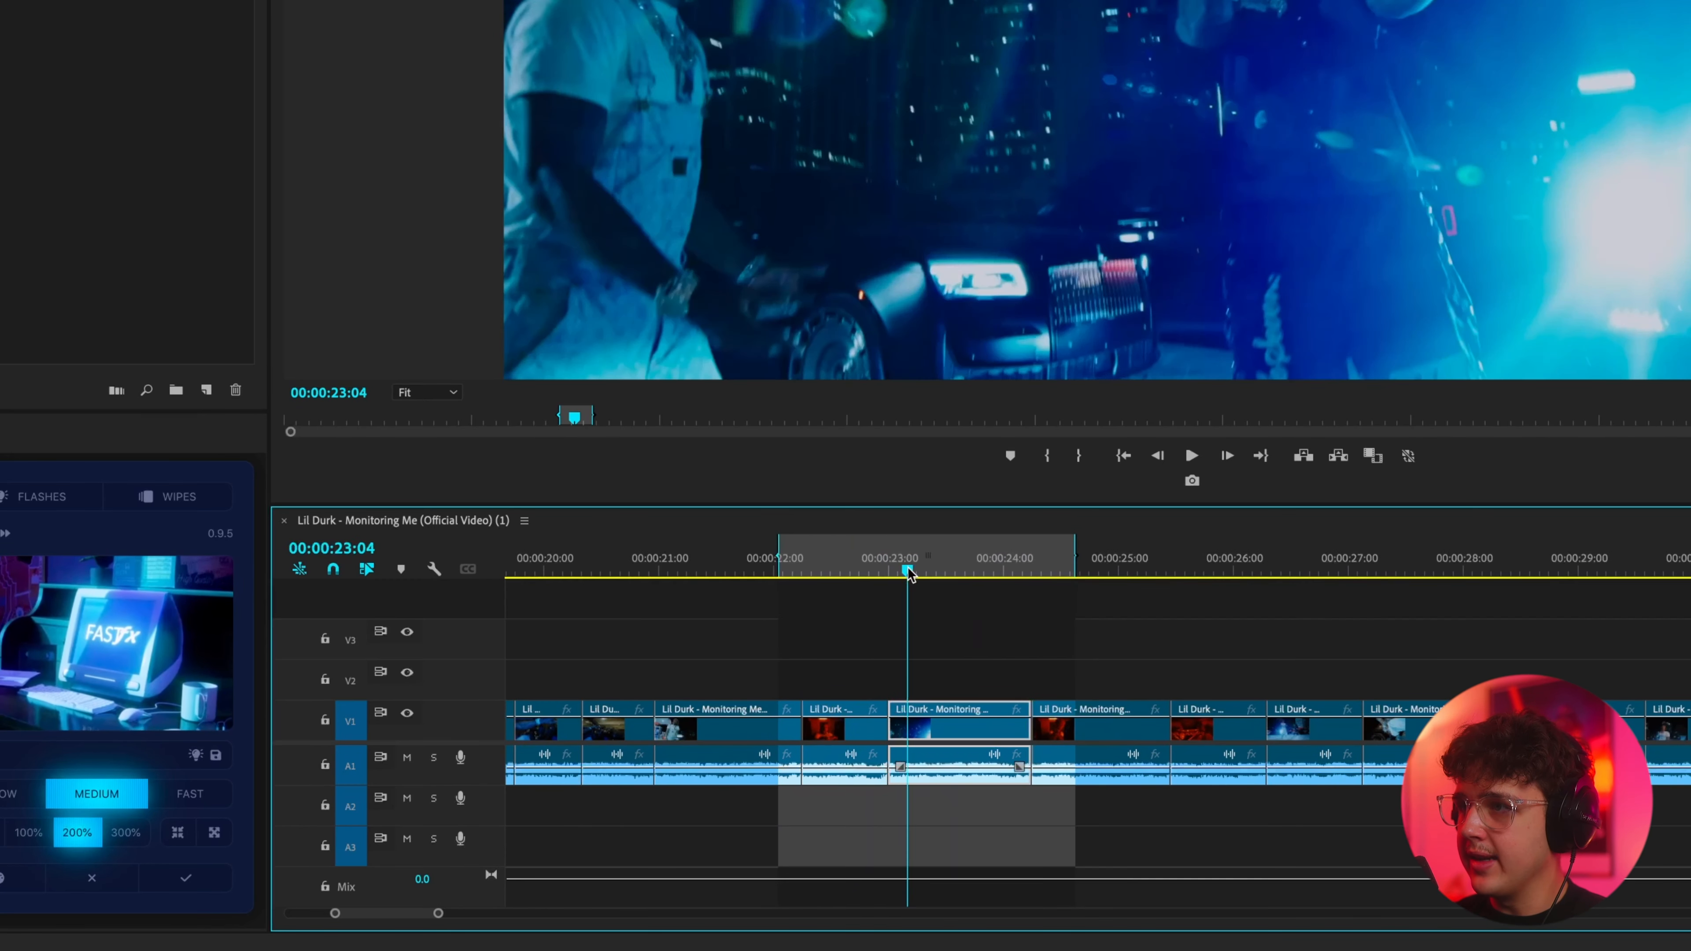
drag(910, 572, 958, 572)
scroll(958, 572, up, 2)
click(940, 571)
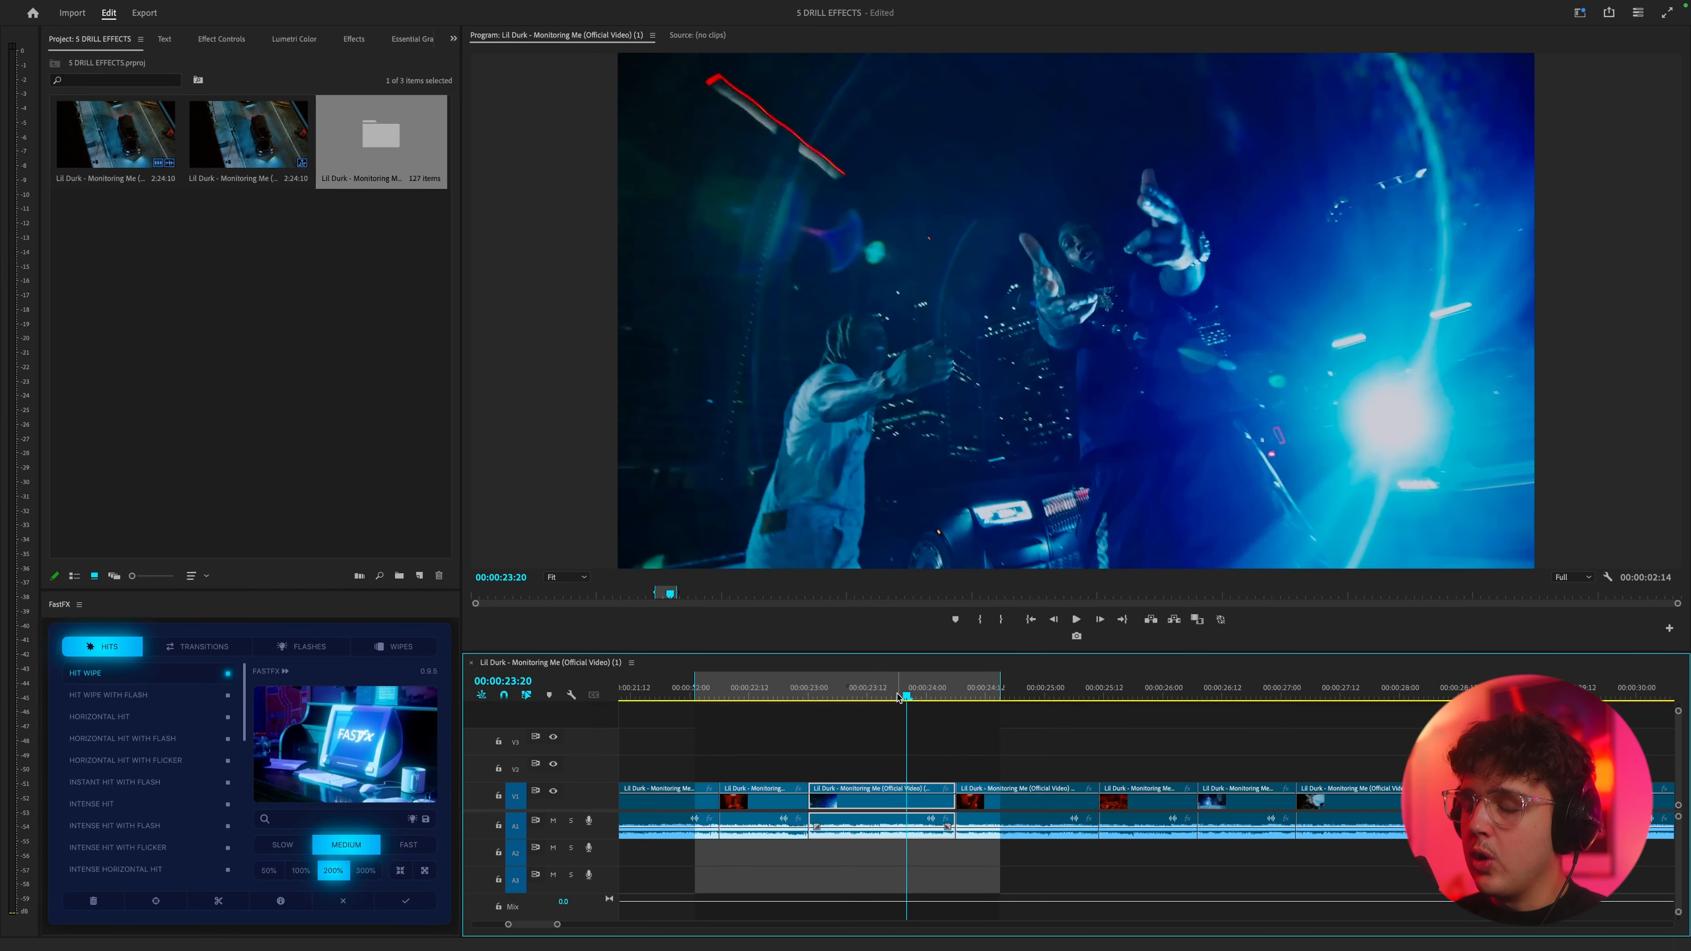
click(914, 706)
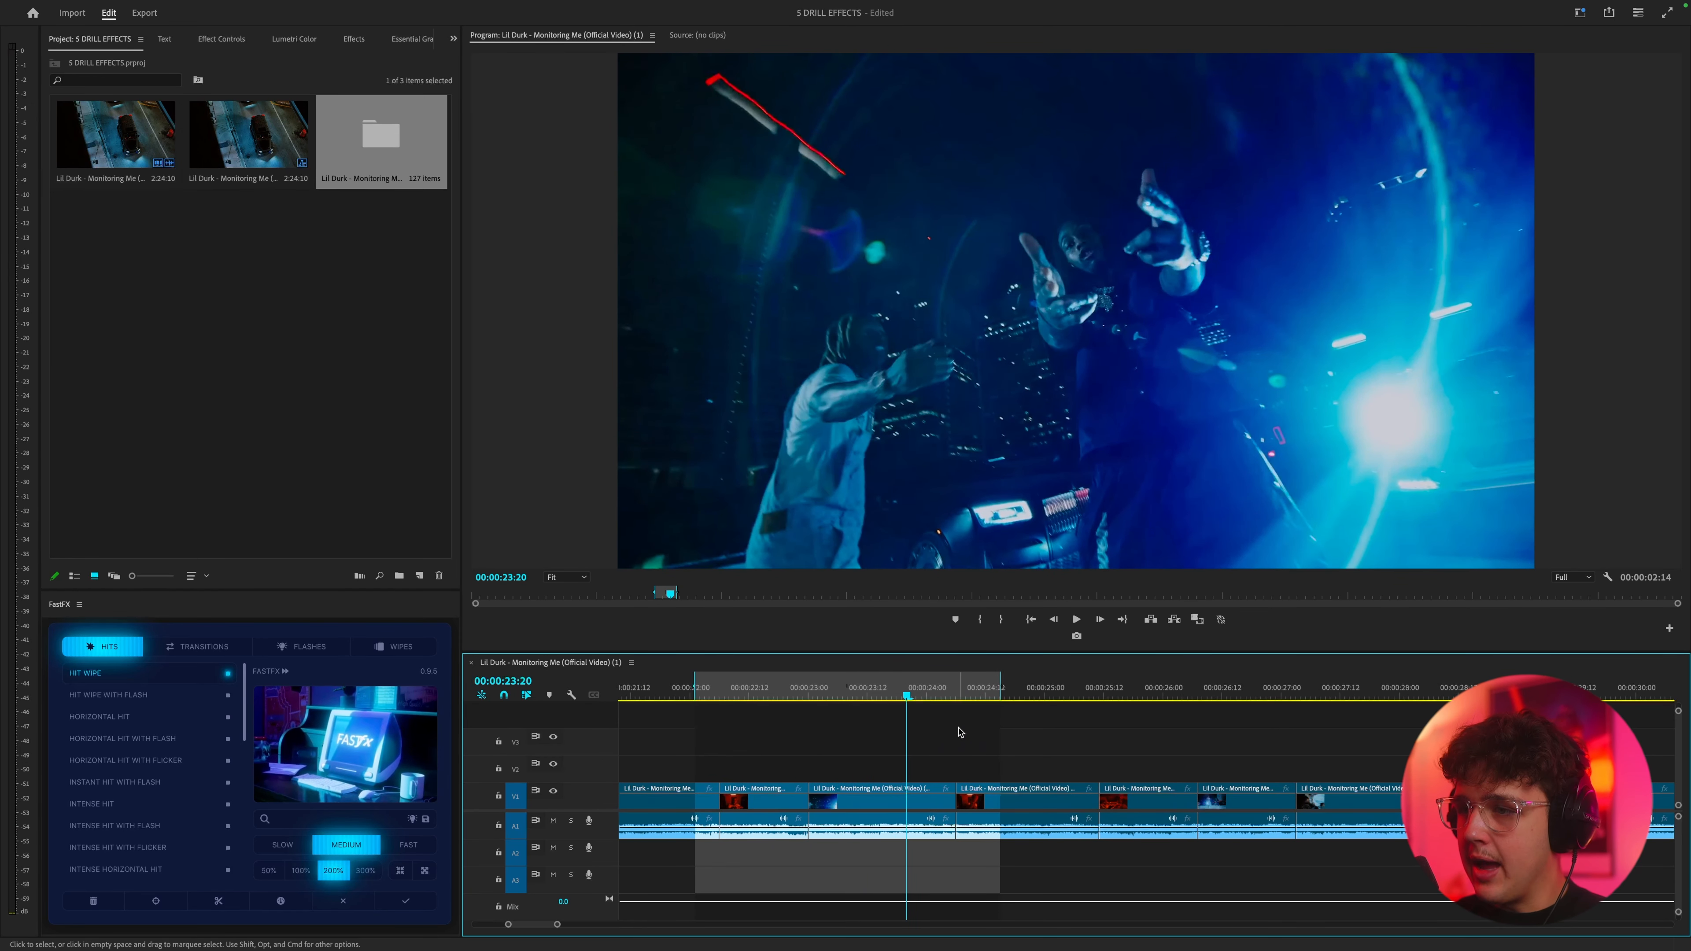
key(m)
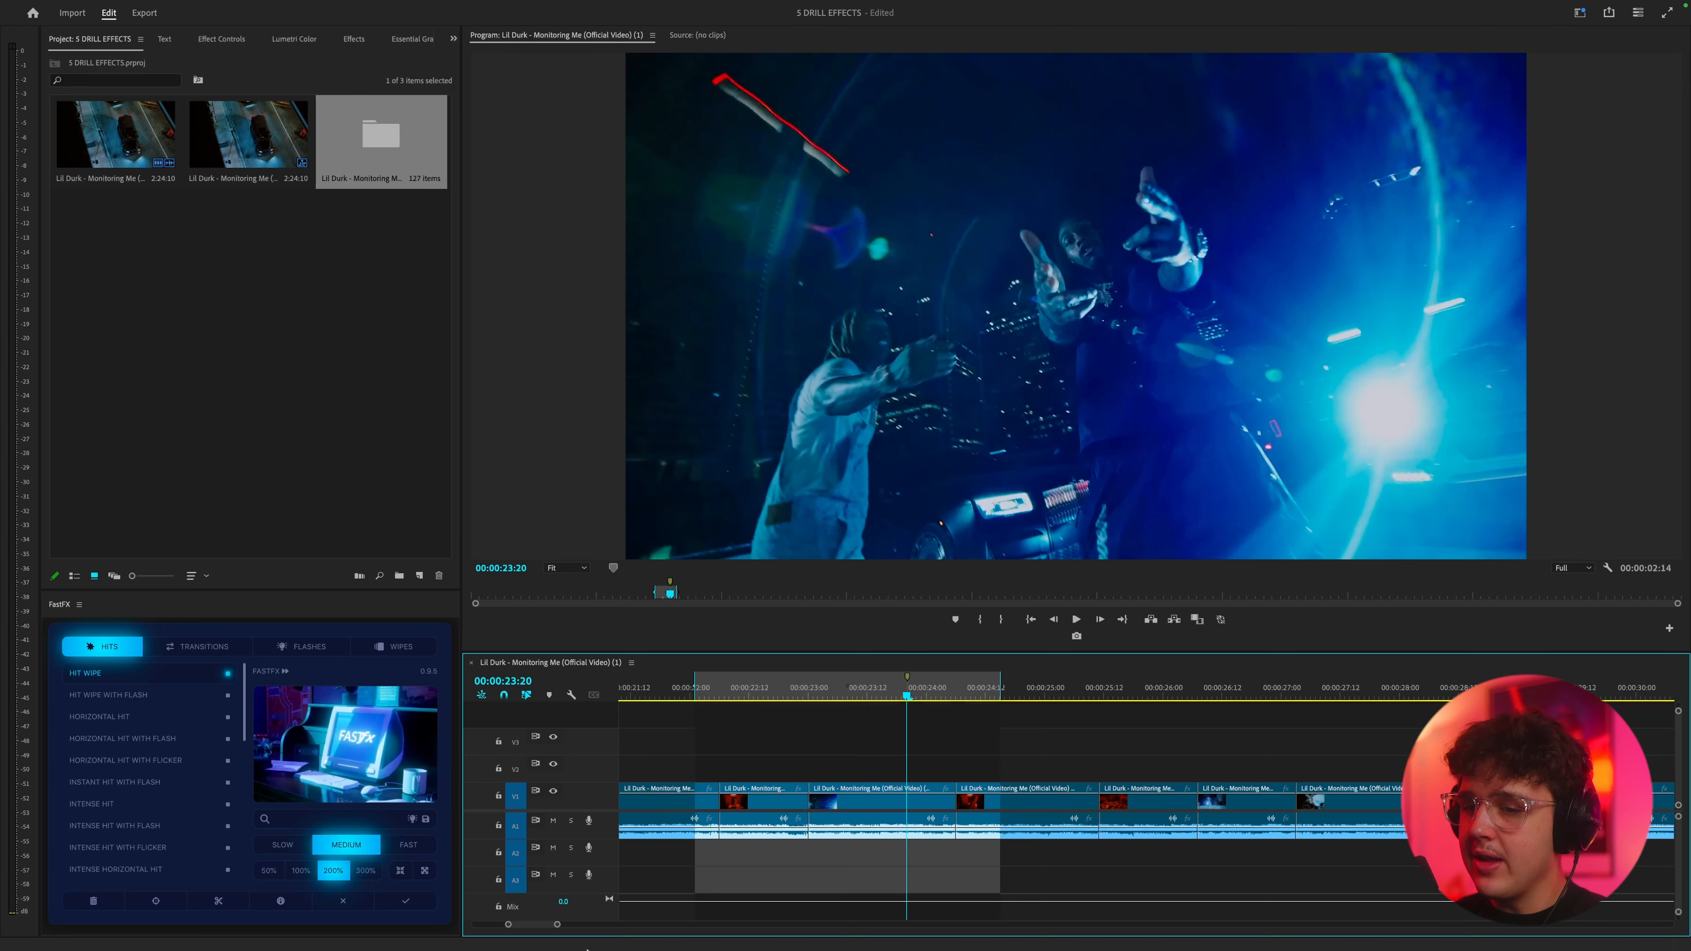
- Switch to the browser, search YouTube for gunshot flash, and open the "No copyright black screen machine gun muzzle flash" video
mouse_move(525, 946)
click(373, 929)
key(super+t)
click(31, 64)
click(668, 98)
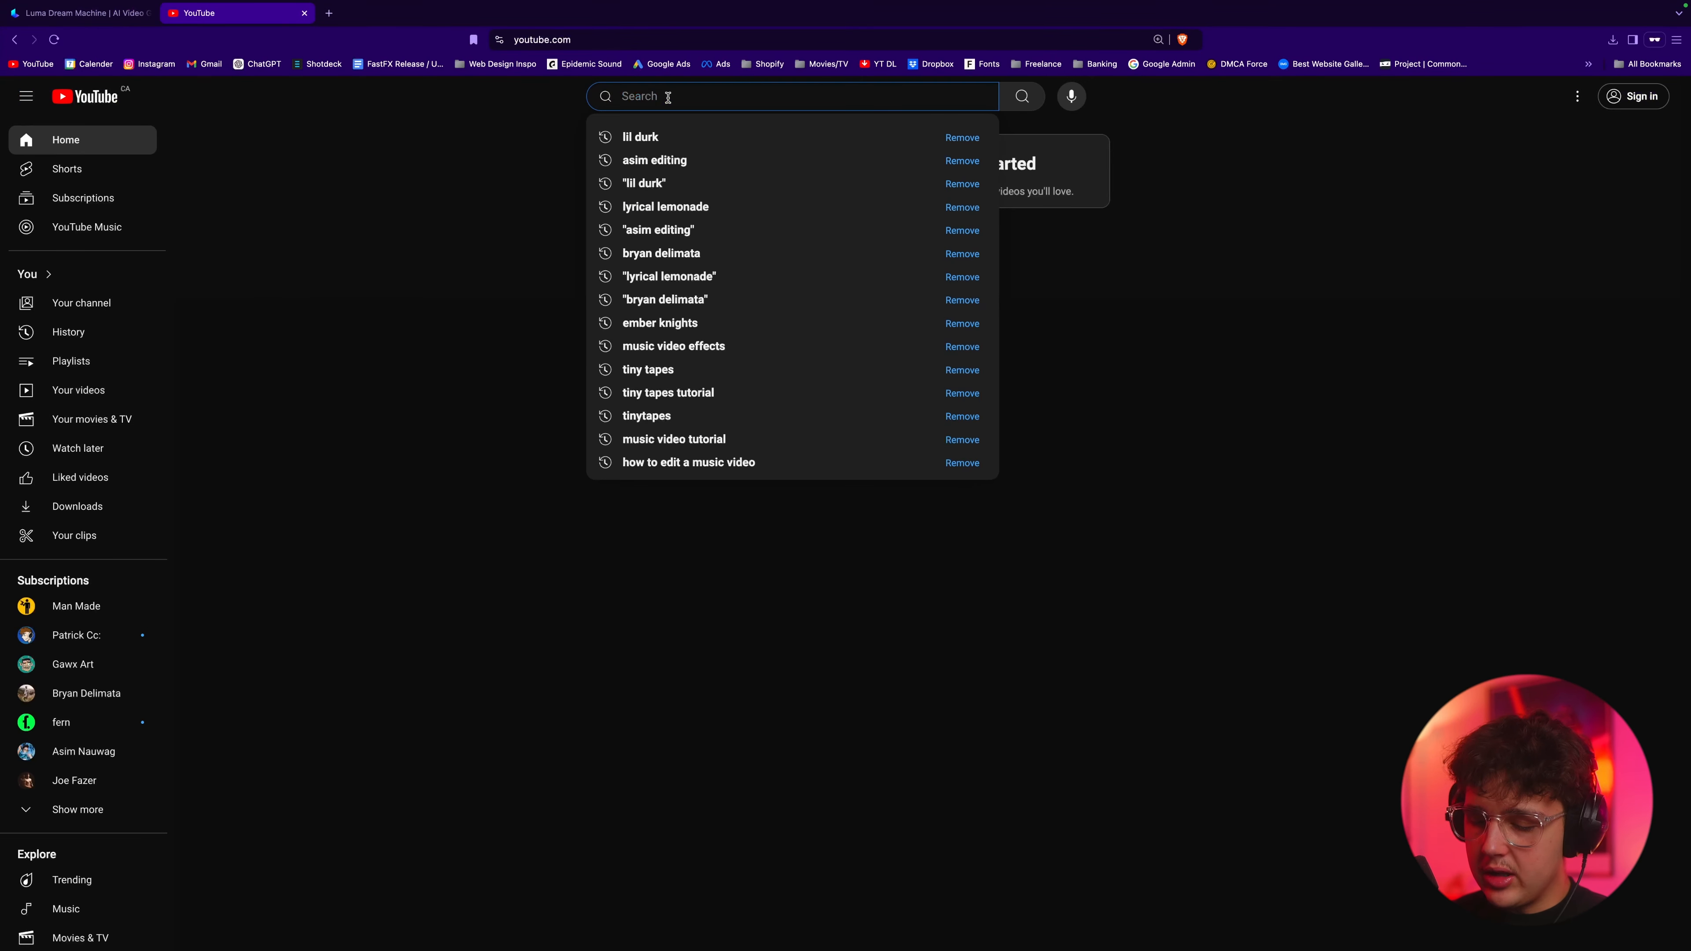
text(u)
key(BackSpace)
text(gunshot flashj)
key(Return)
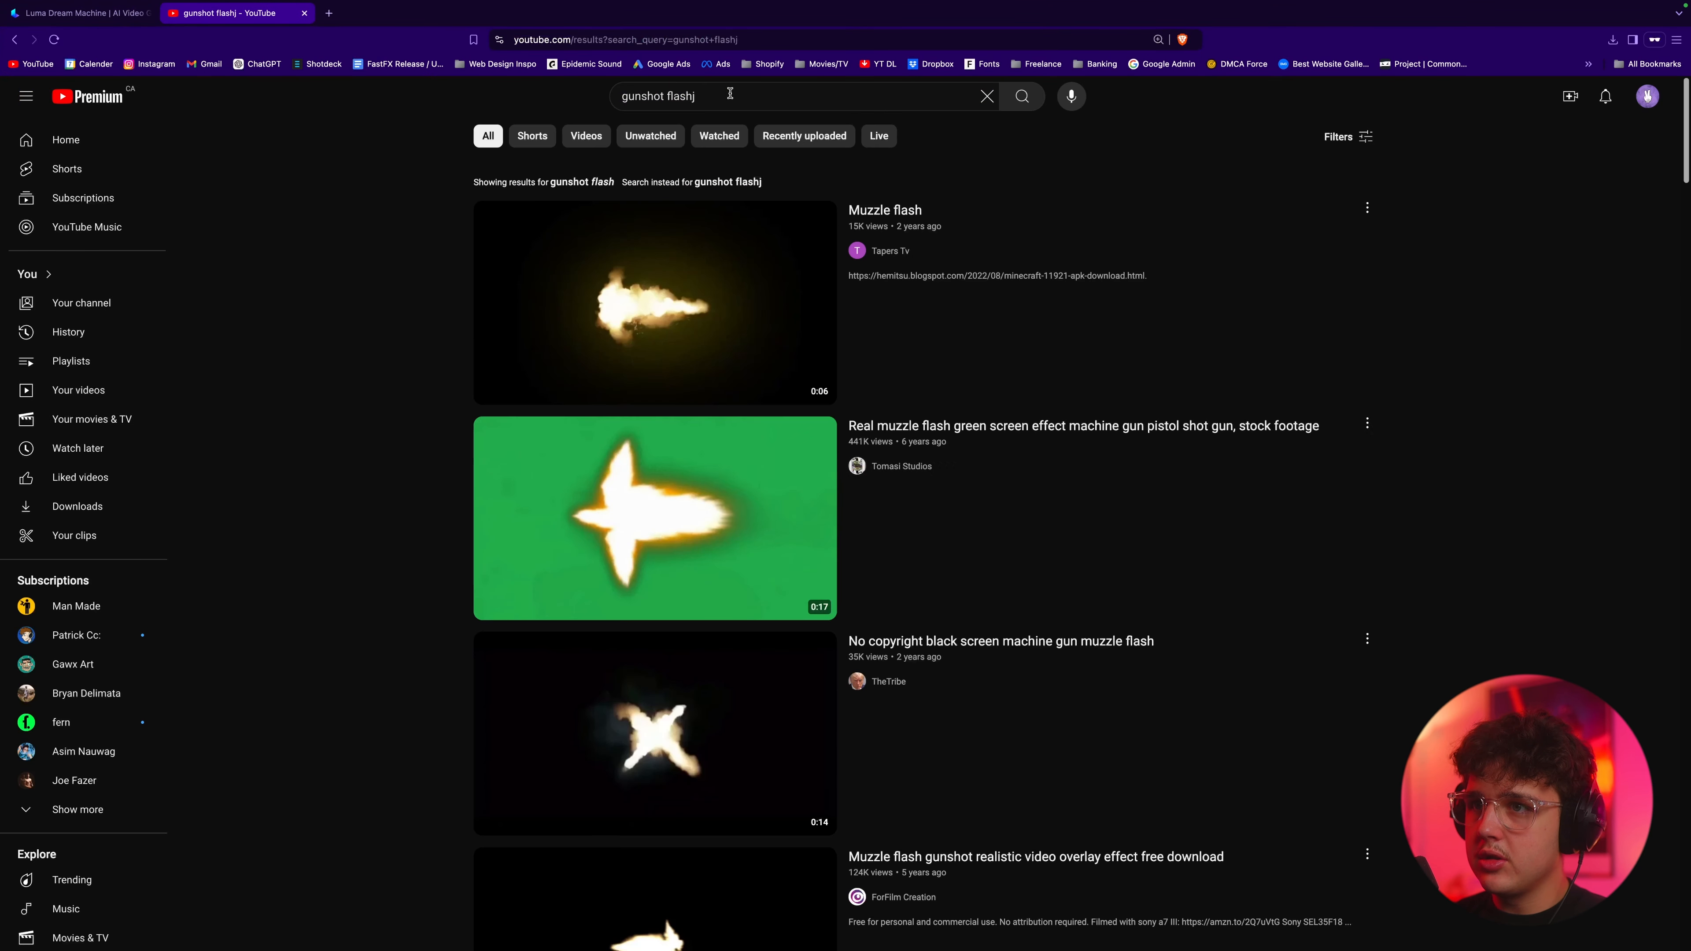
click(643, 679)
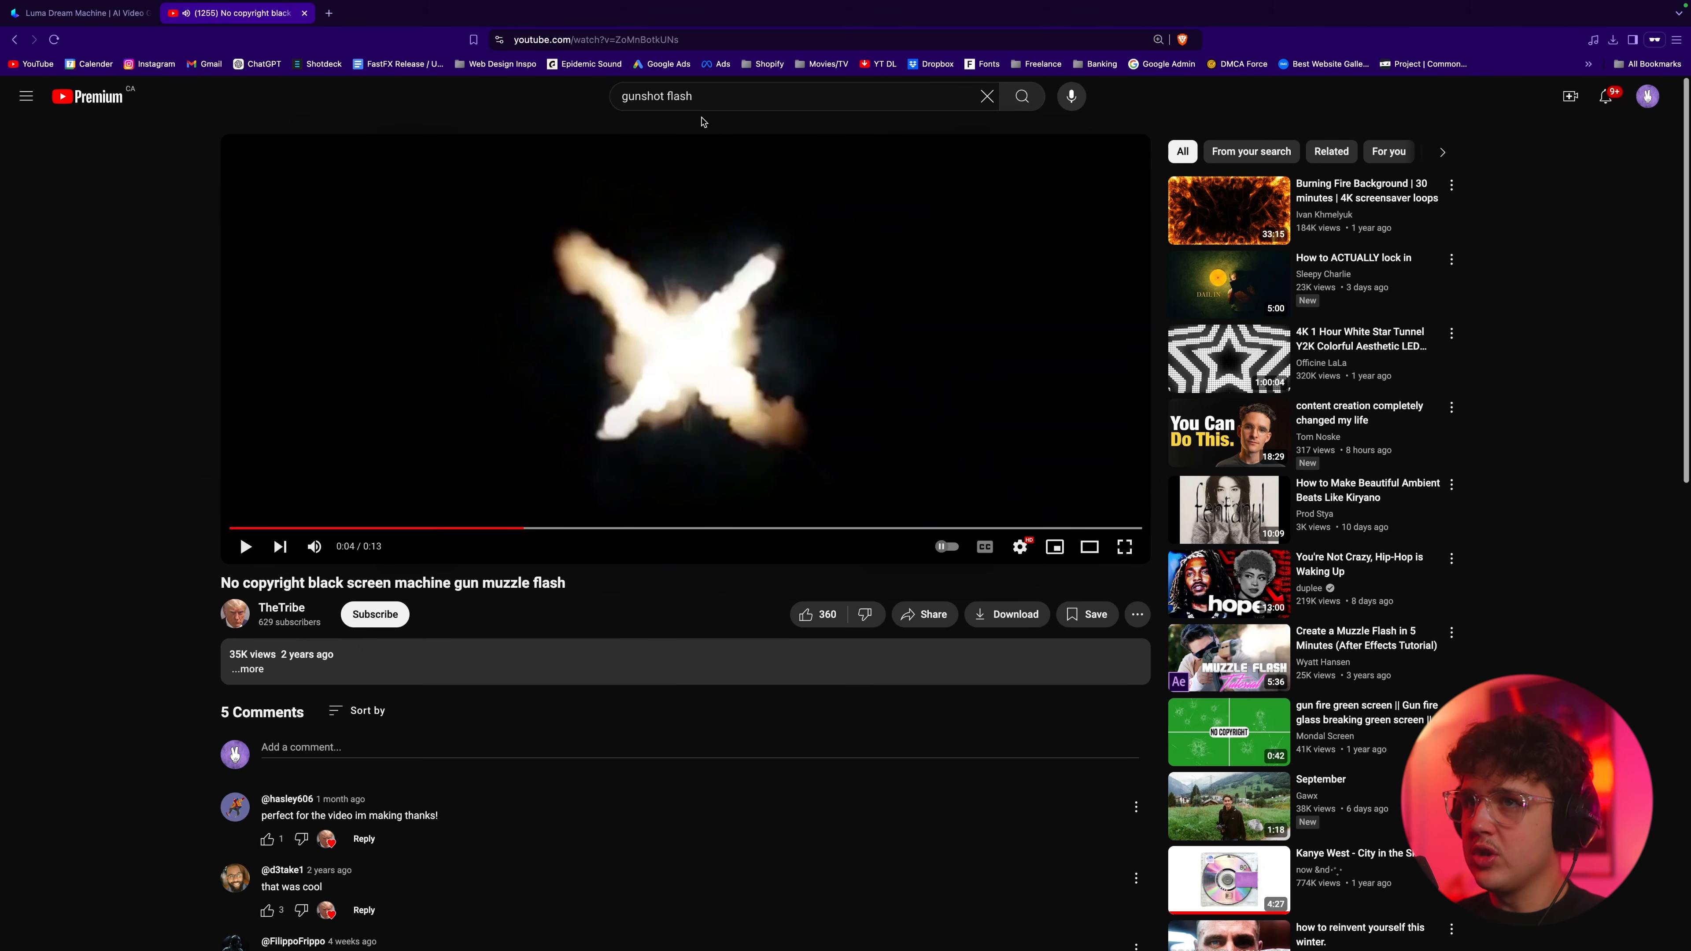
click(718, 40)
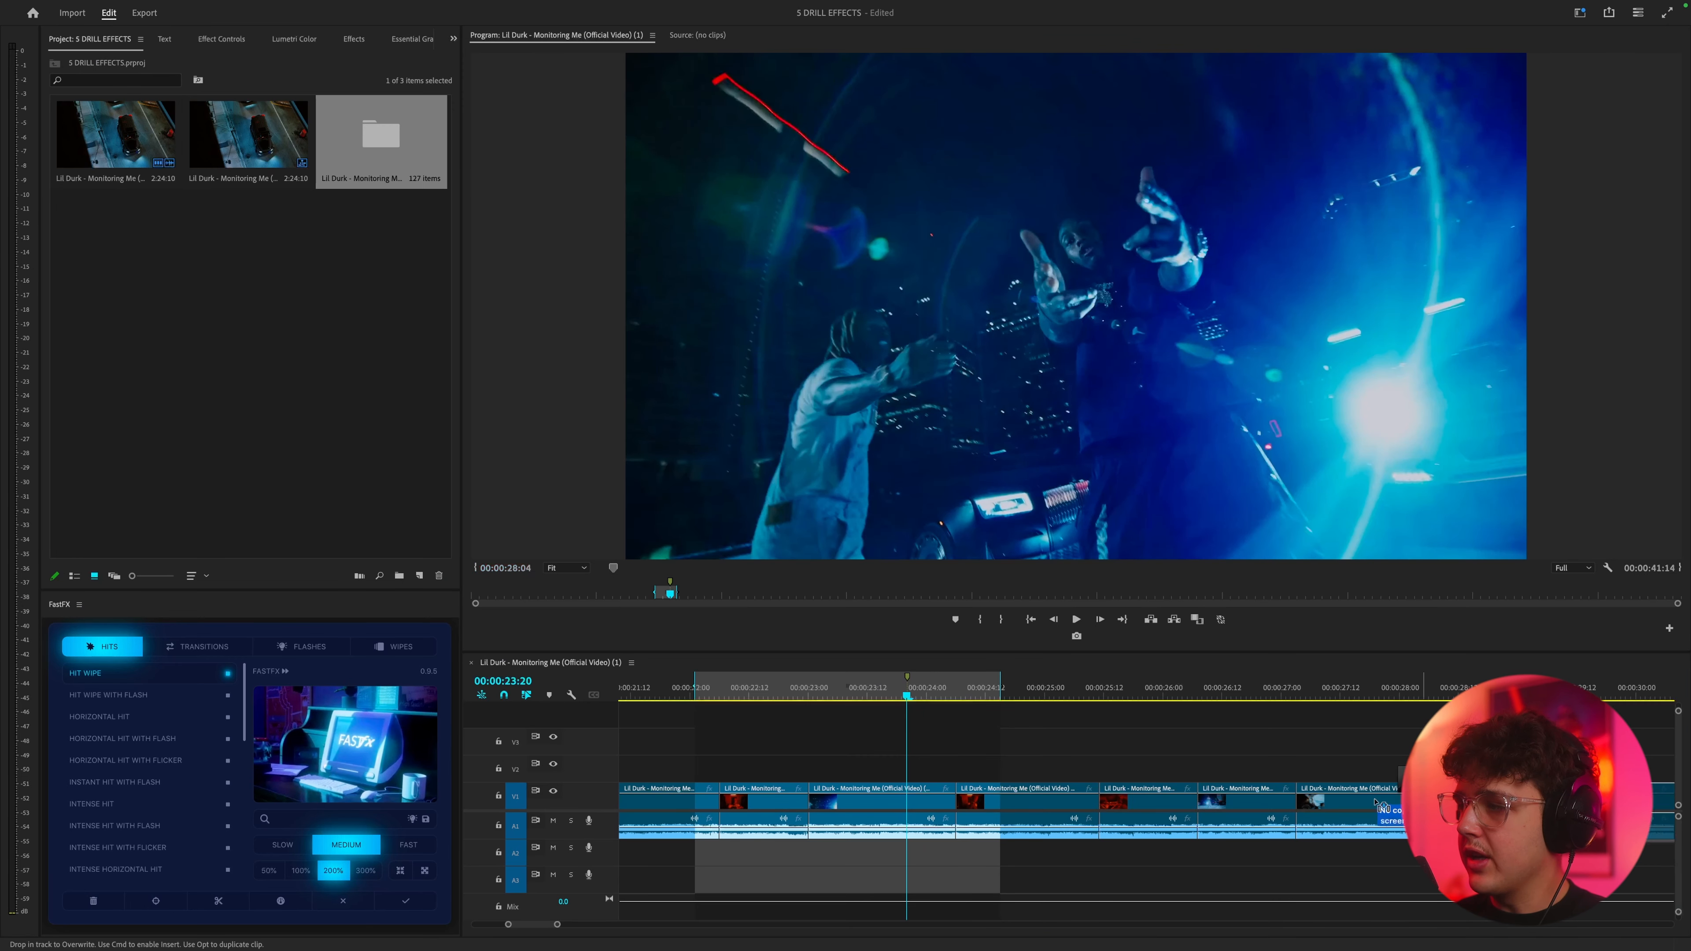
- Back in Premiere Pro, place the muzzle flash clip on V2 at the marker, then unlink and delete its audio
drag(906, 466, 911, 767)
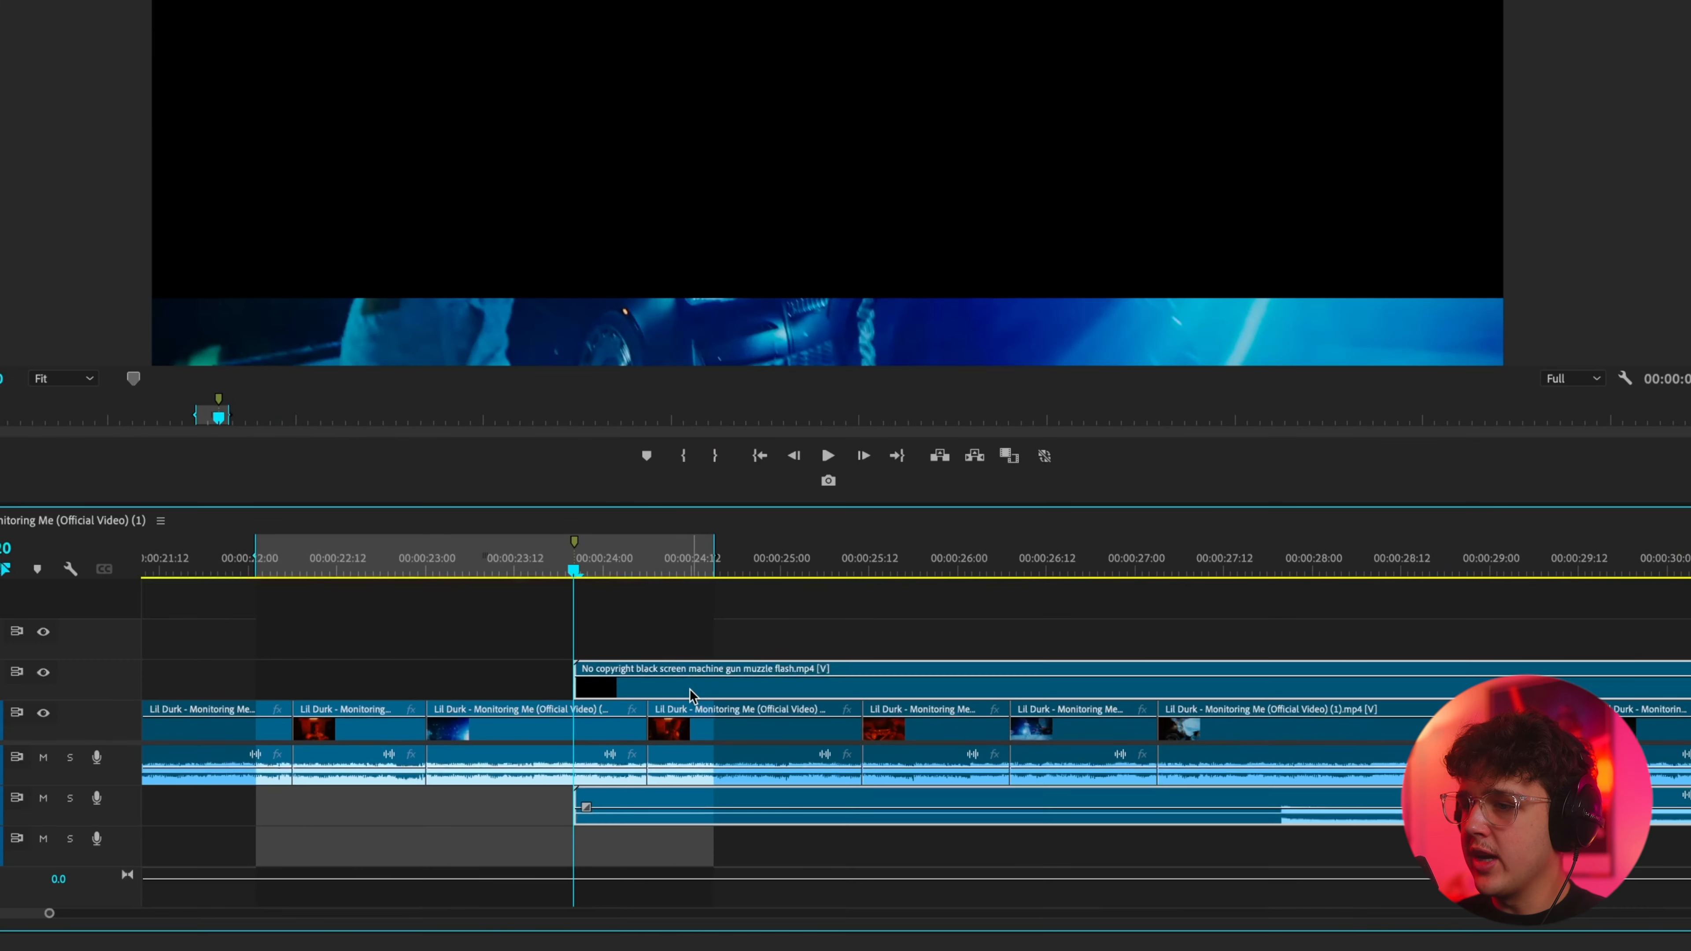
right_click(732, 703)
click(820, 168)
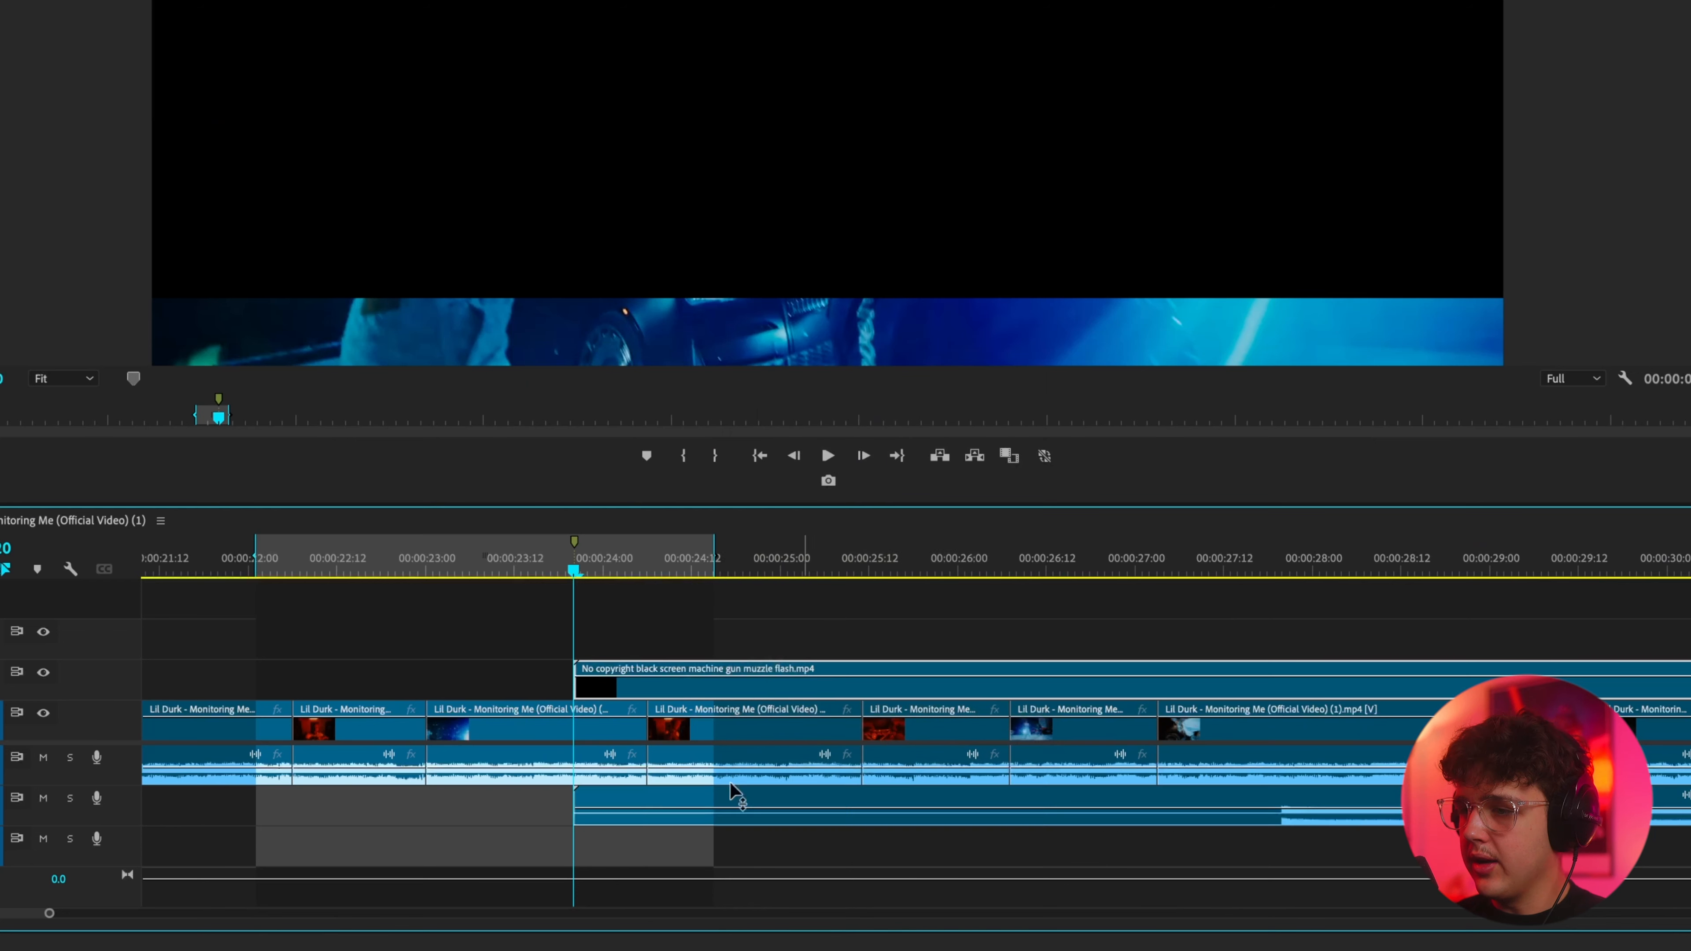
click(741, 790)
key(Delete)
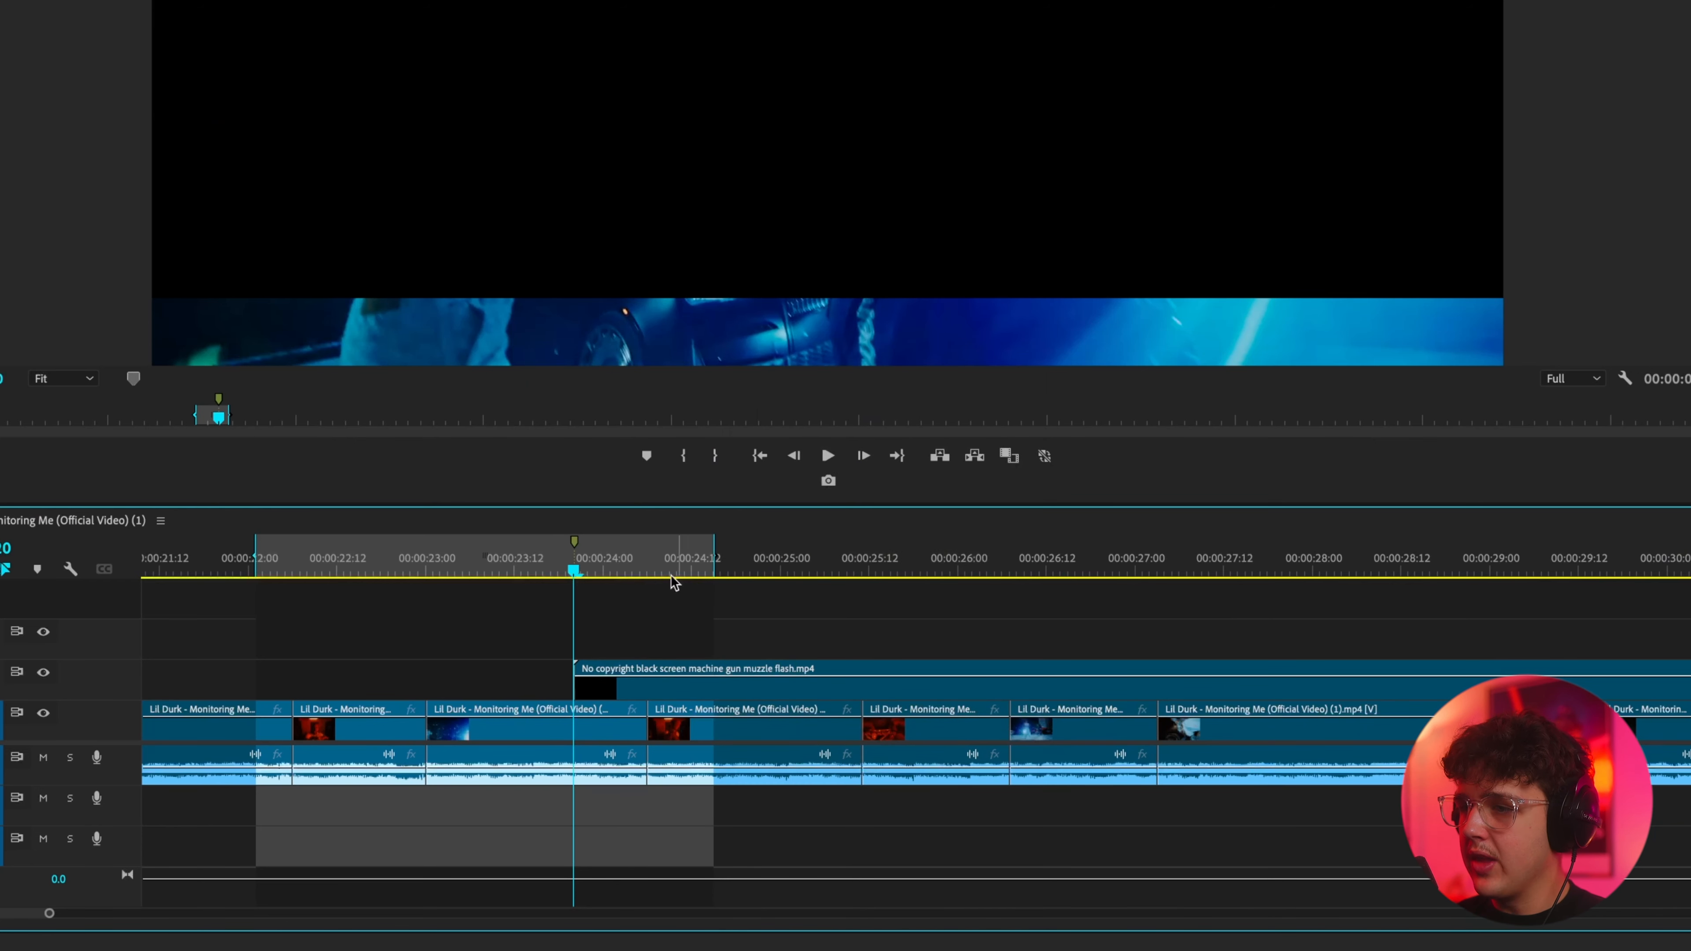
- Scrub through the muzzle flash footage and shift the V2 clip earlier so the flash starts at the marker
drag(671, 577, 1274, 597)
drag(579, 689, 649, 688)
drag(586, 572, 606, 577)
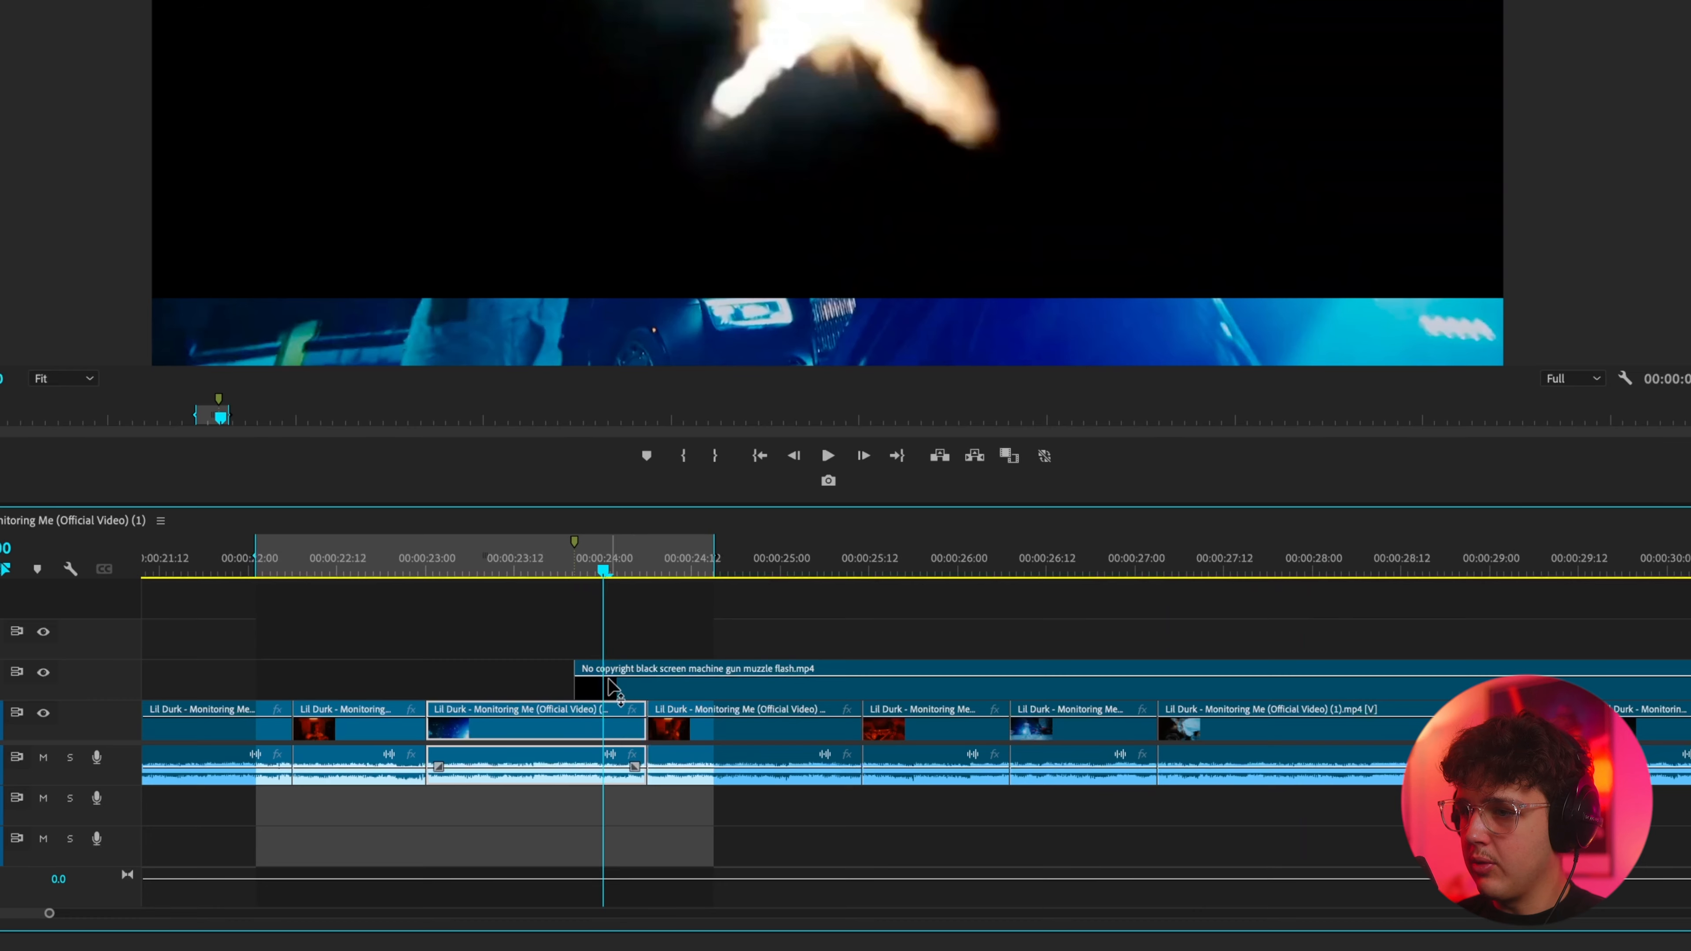
drag(581, 688, 546, 689)
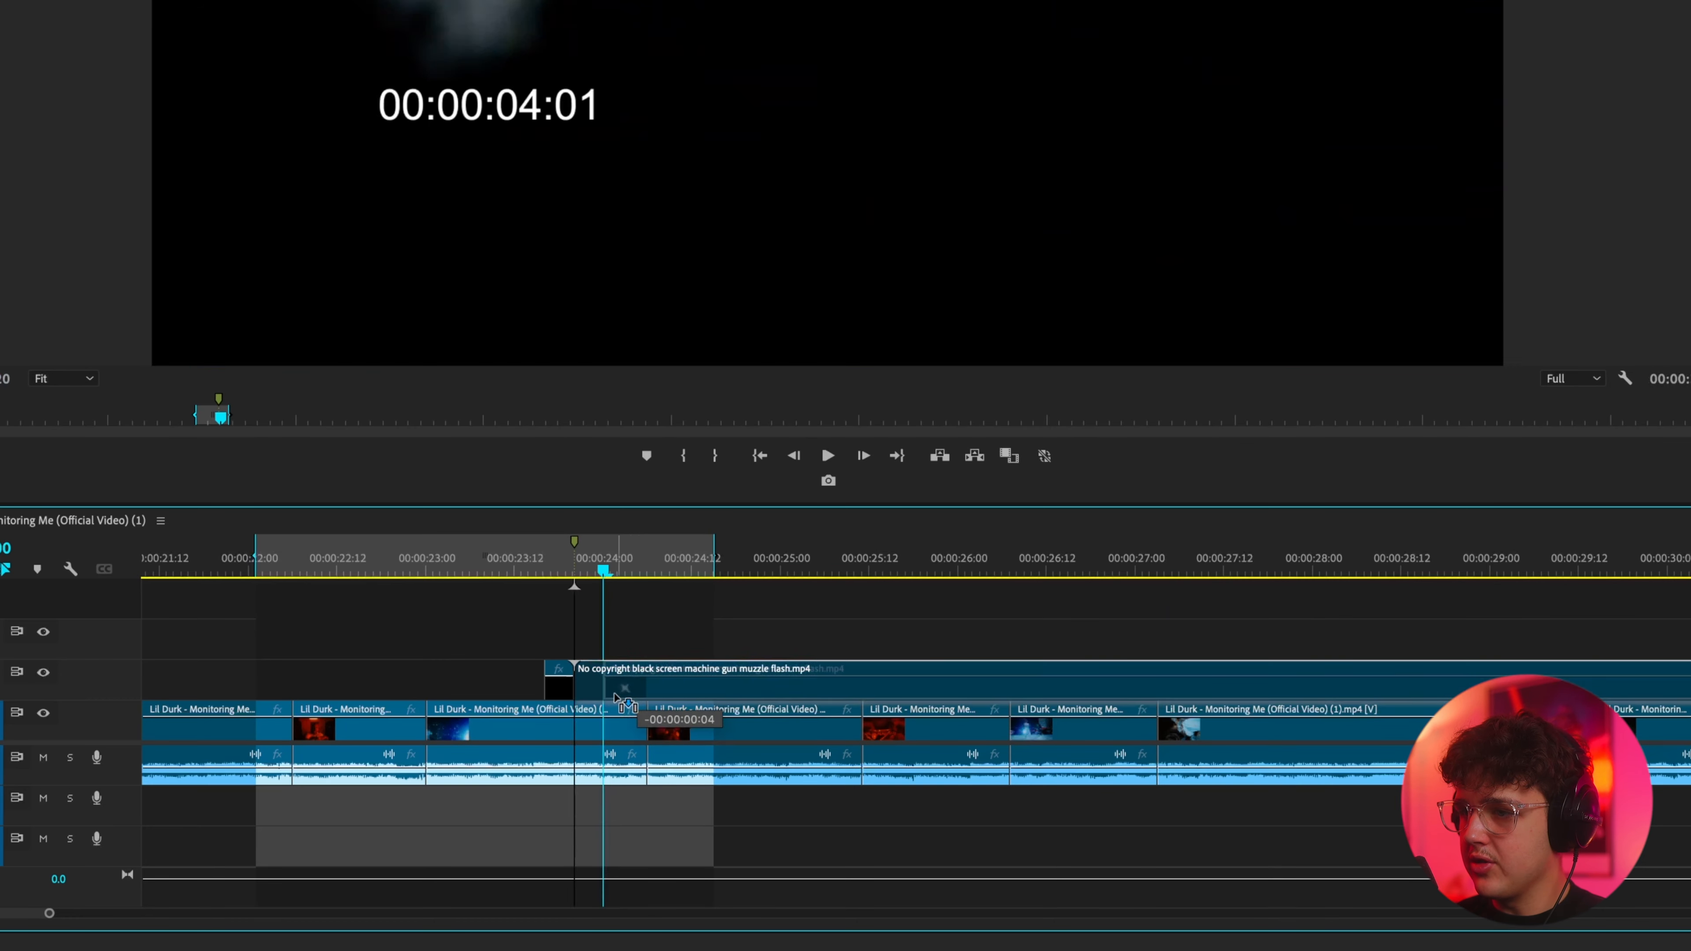
mouse_move(622, 573)
mouse_down()
mouse_move(666, 575)
mouse_move(642, 583)
mouse_up()
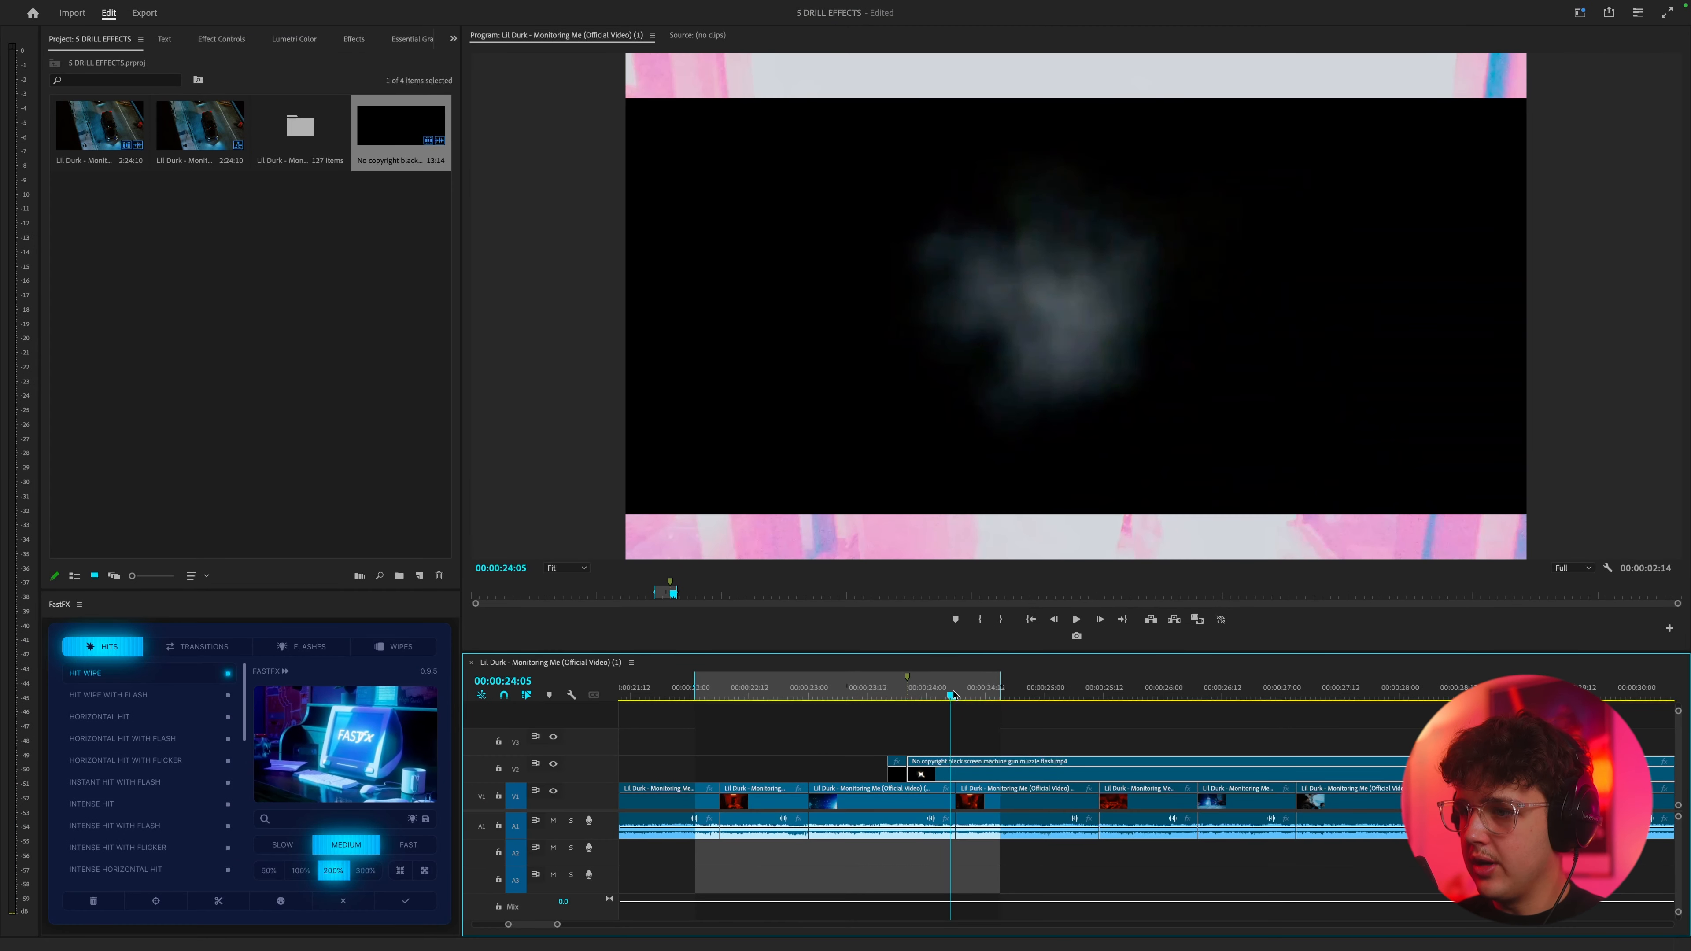
- Cut the muzzle flash clip near the end of the V1 shot beneath it and delete the remainder
drag(954, 695, 940, 702)
key(super+k)
click(974, 767)
key(Delete)
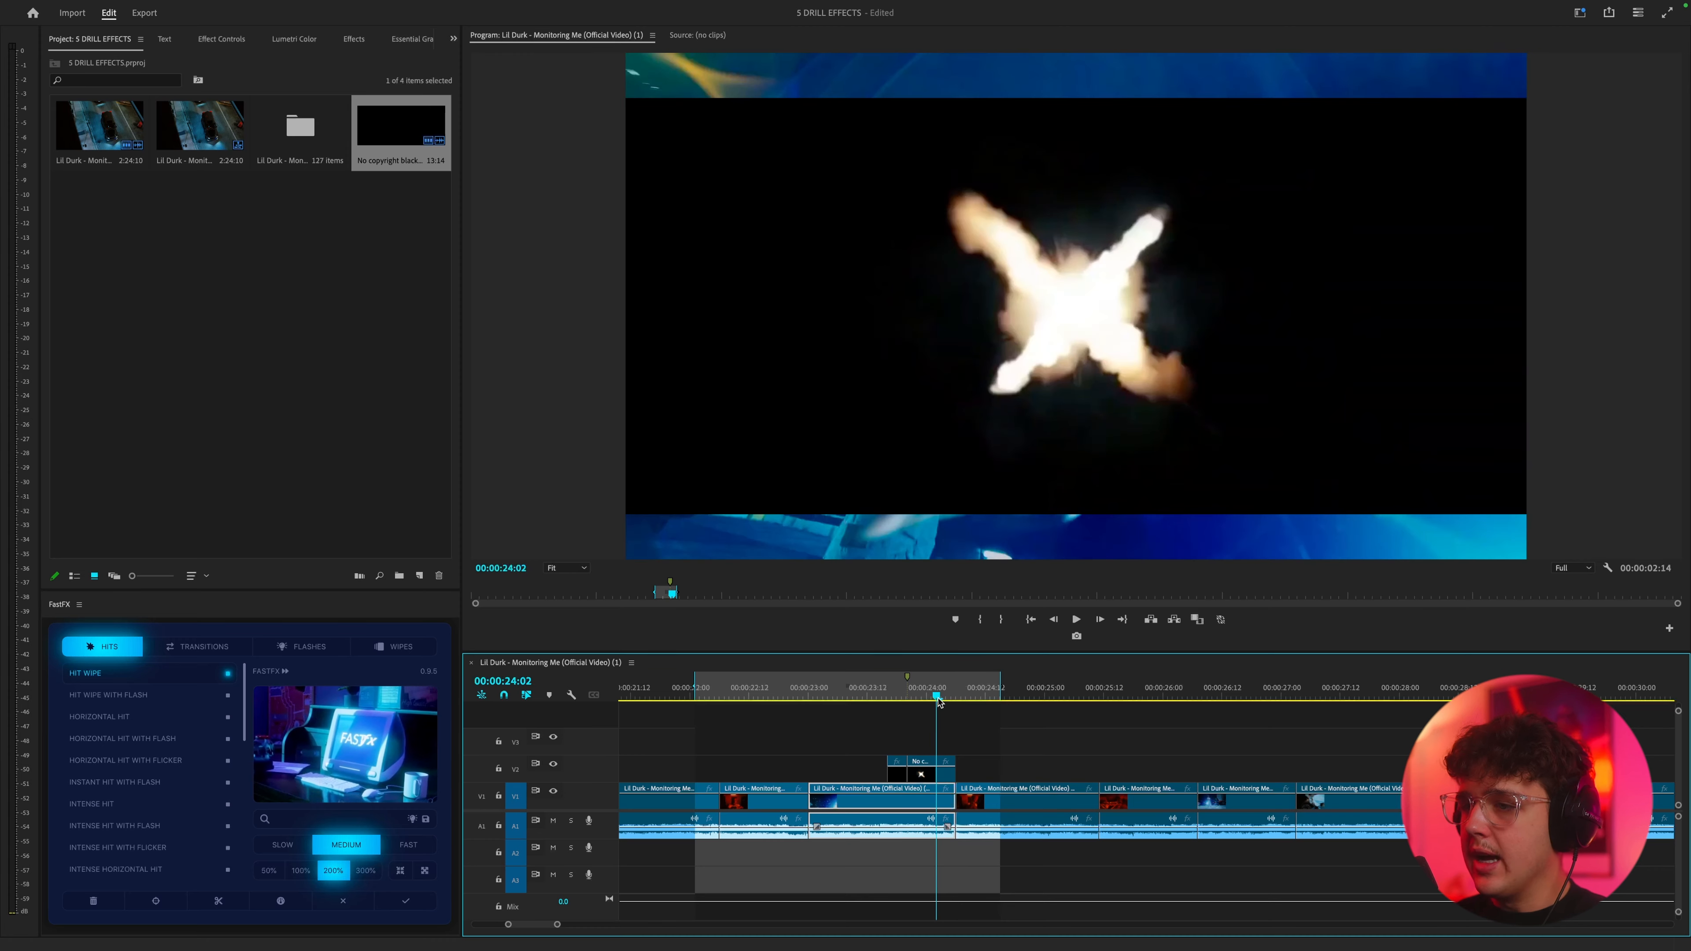
- Set the muzzle flash clip's blend mode to Screen
click(943, 777)
click(236, 43)
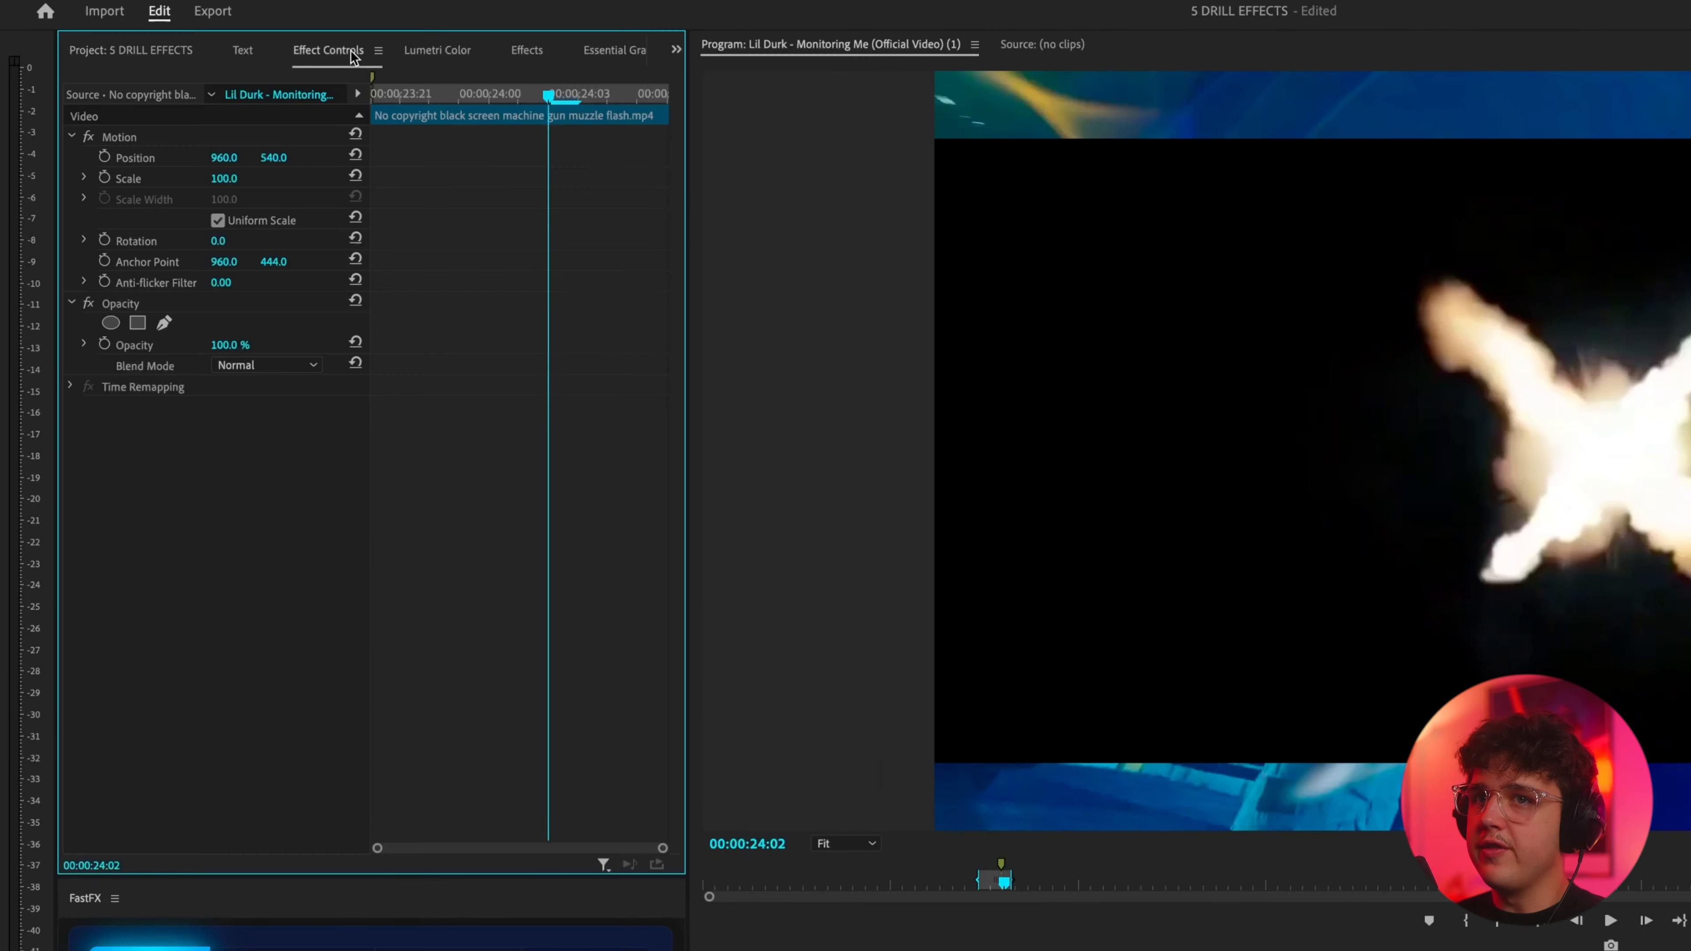
click(241, 366)
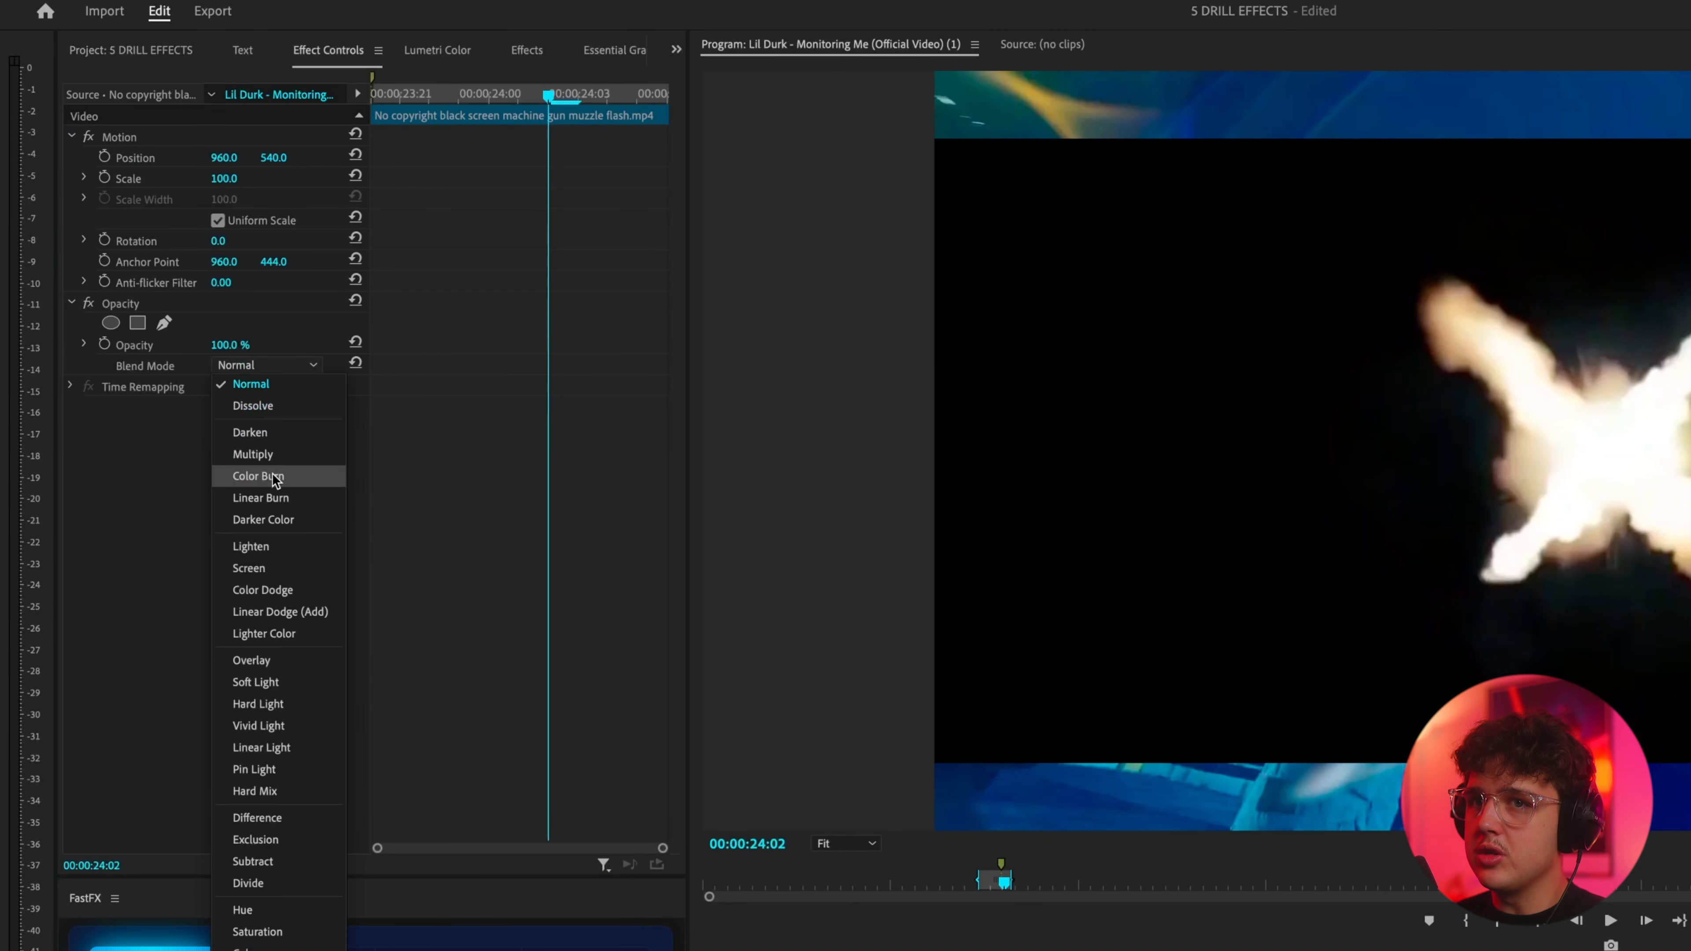
click(248, 568)
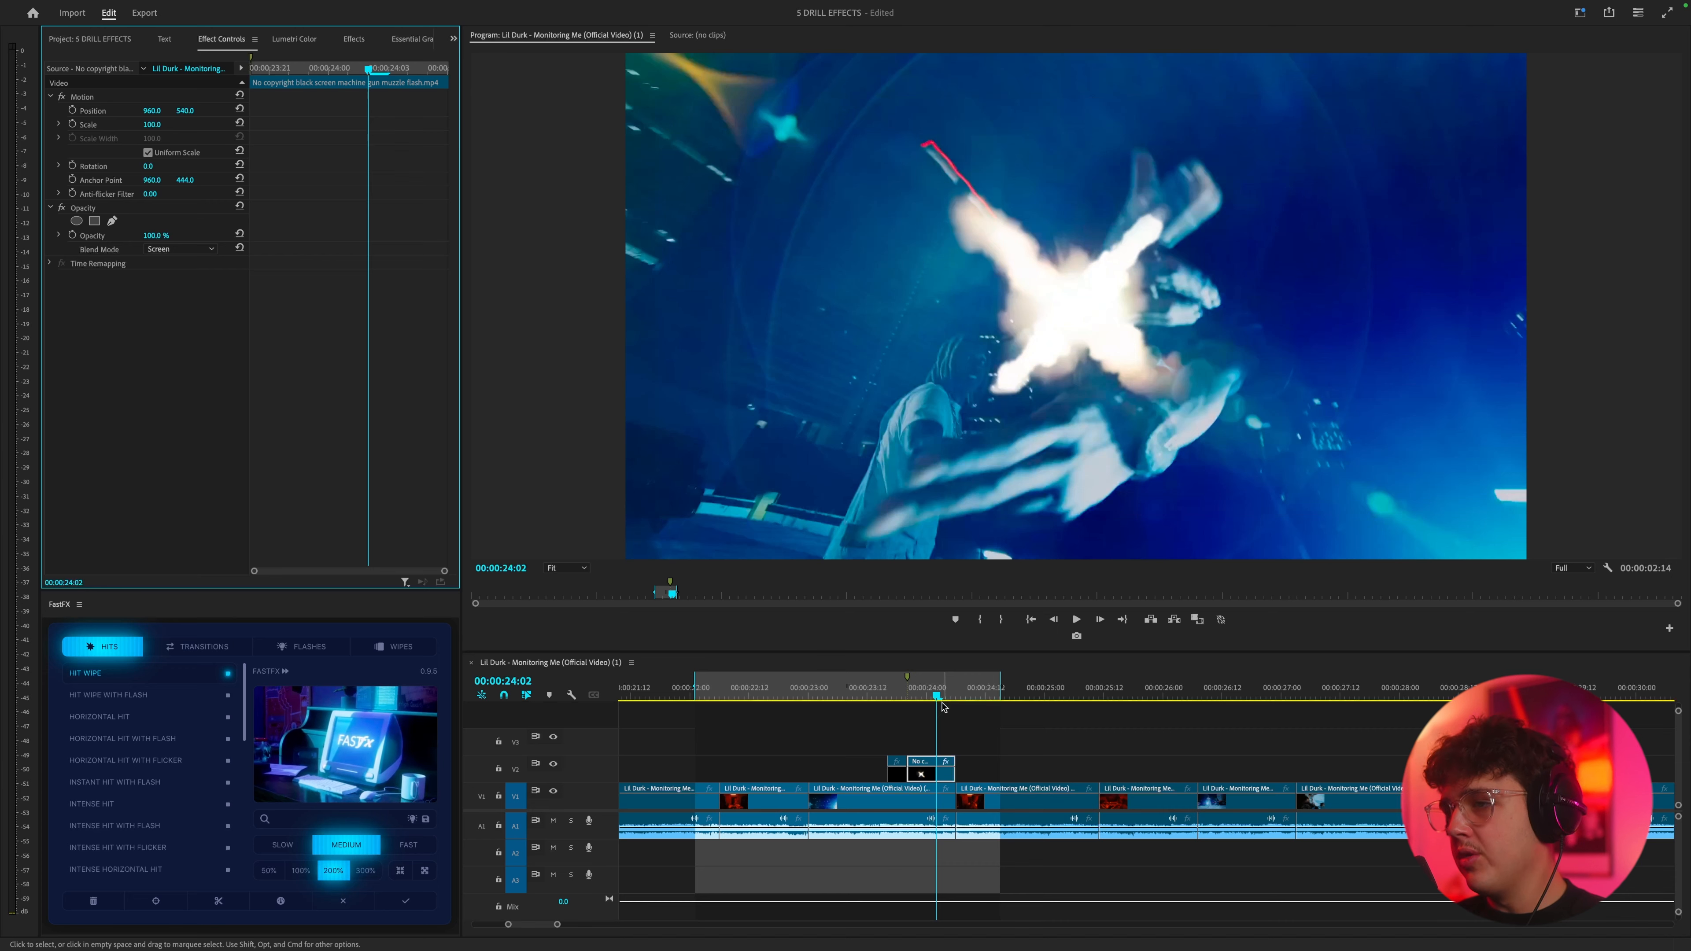
- Duplicate the muzzle flash onto V3 with a slightly earlier start, and play back the doubled flashes
click(931, 779)
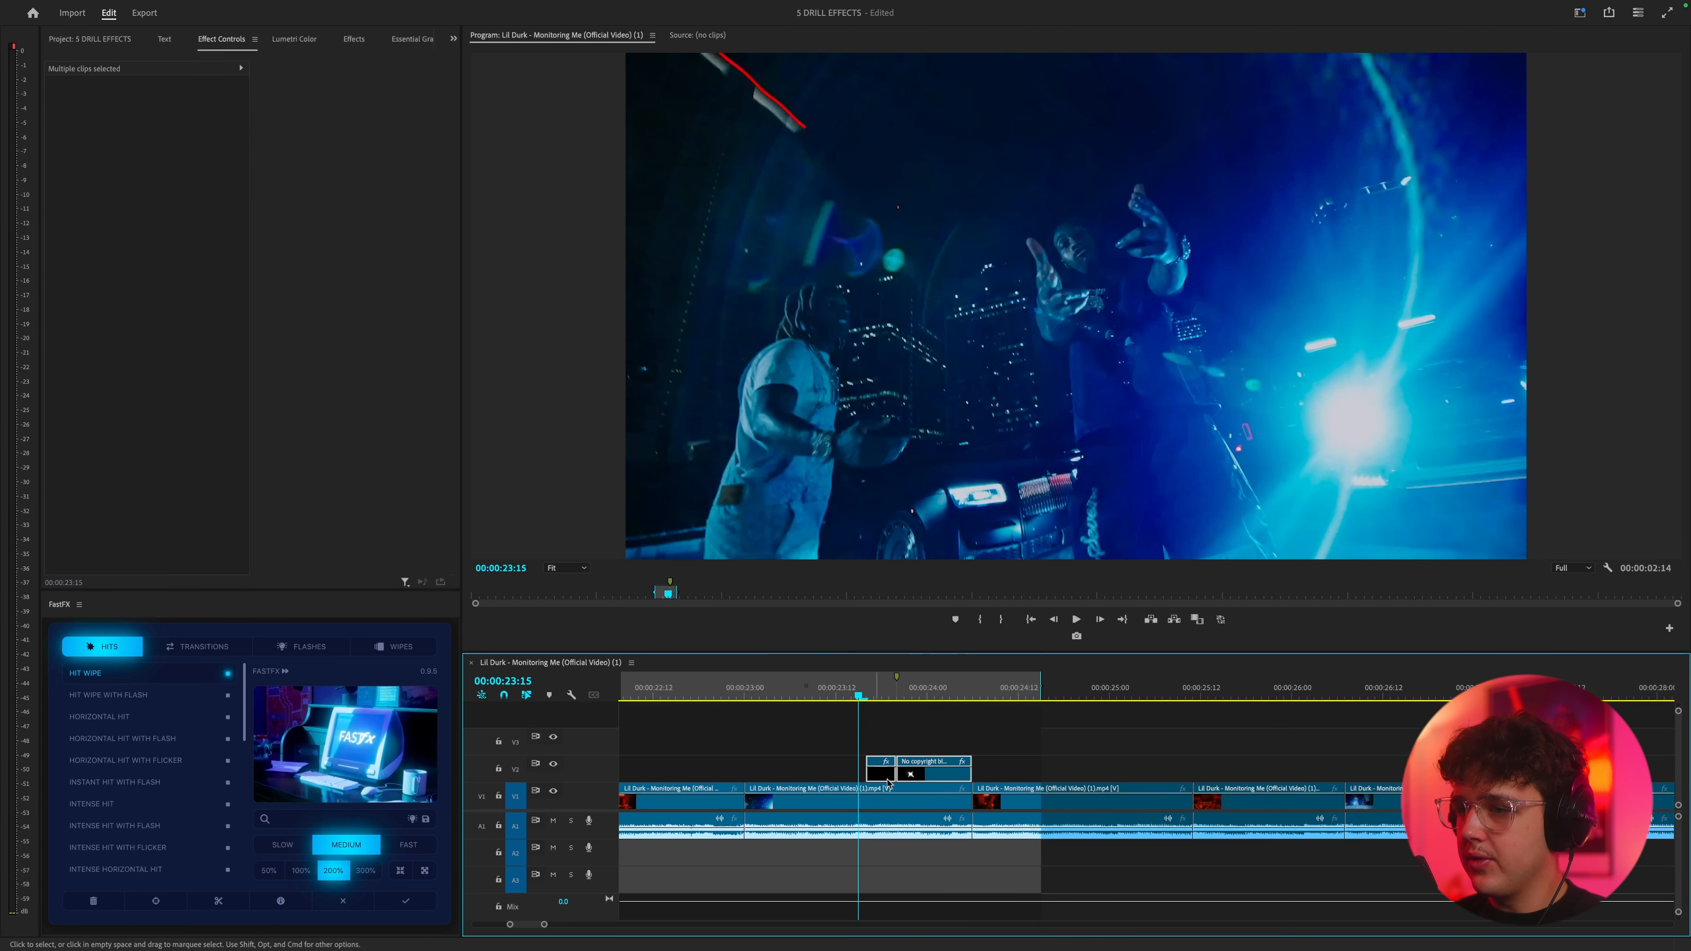
alt+drag(886, 775, 894, 750)
click(843, 690)
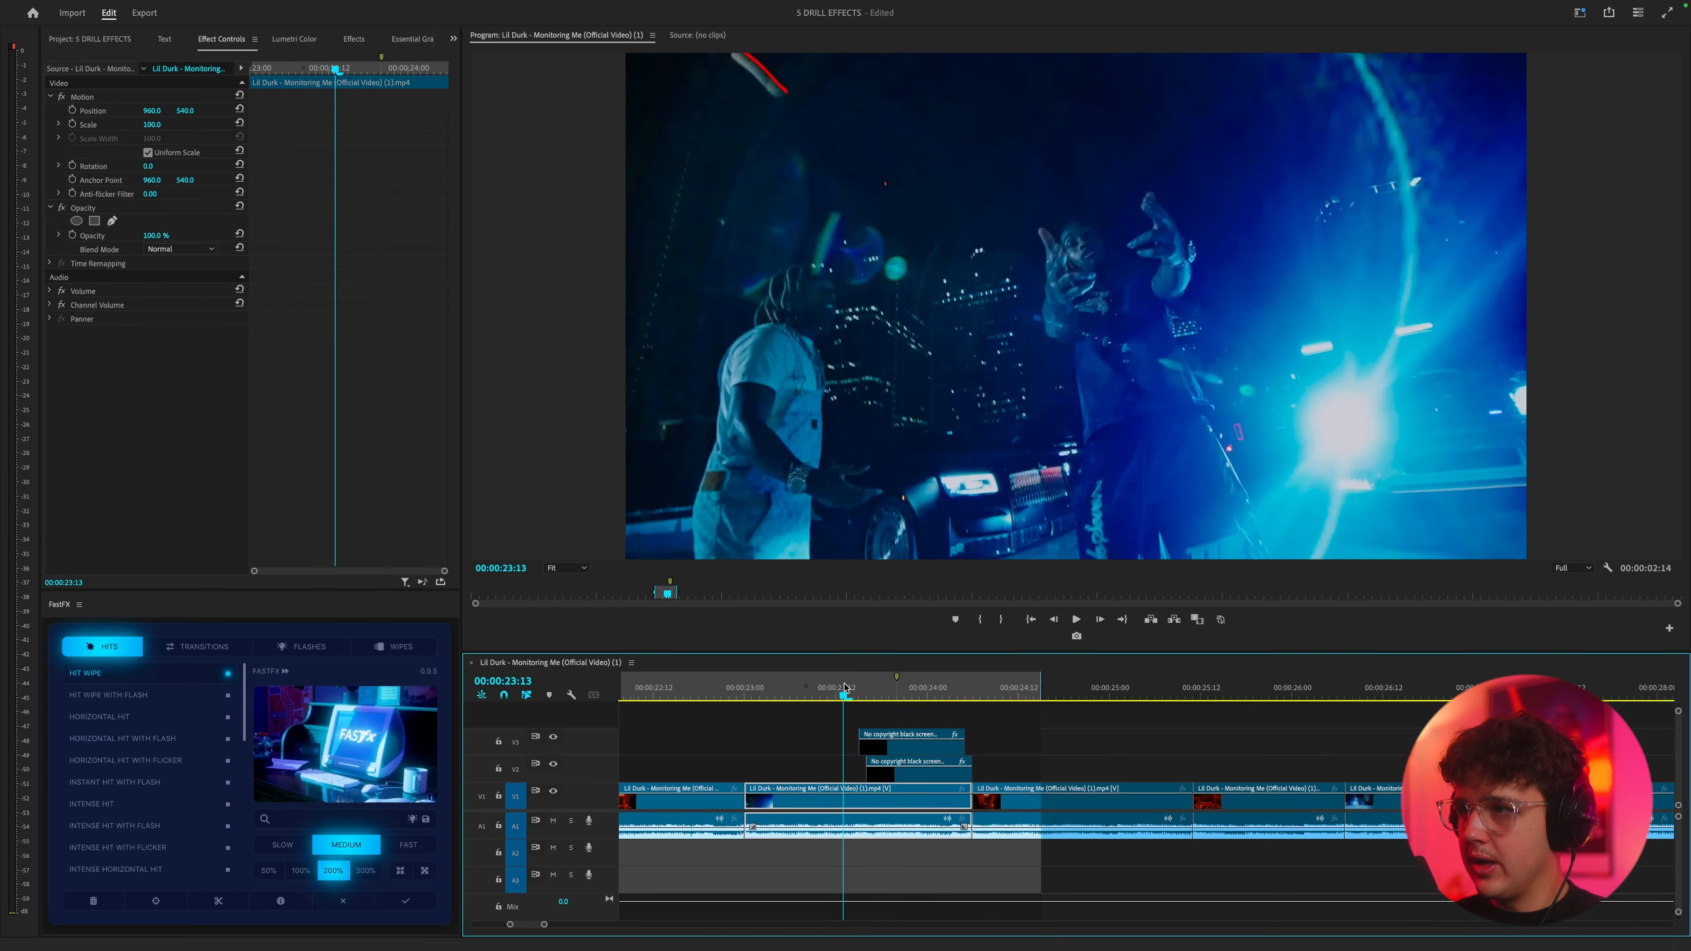
key(space)
click(860, 690)
drag(860, 691, 913, 692)
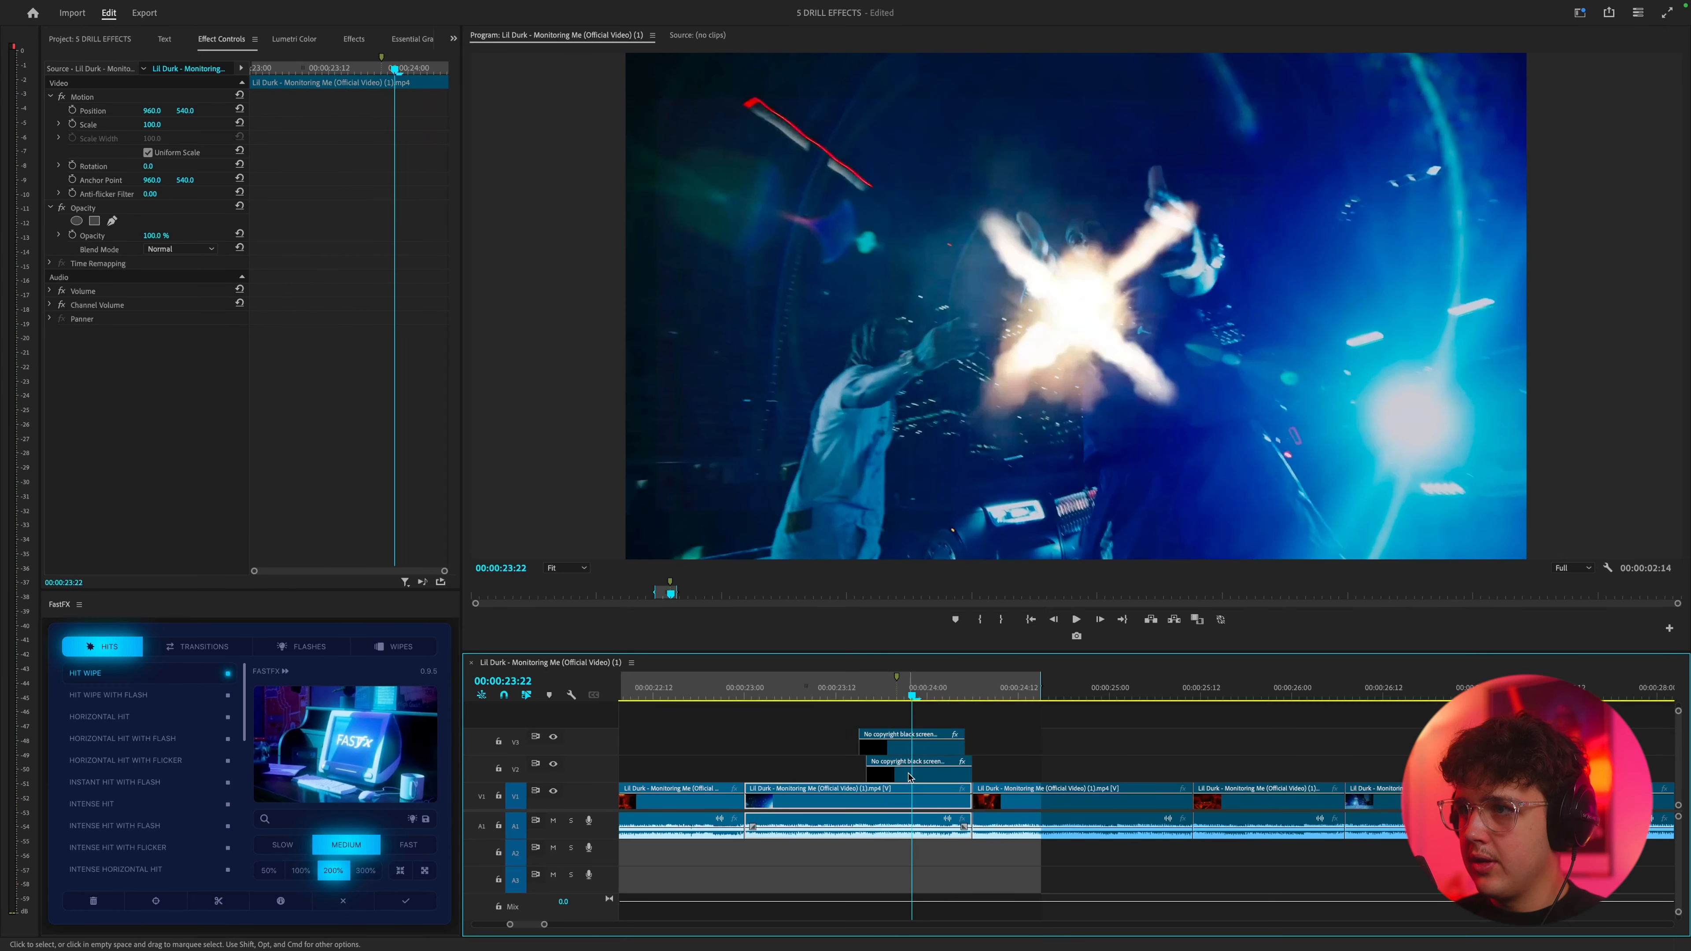
- Disable the V3 flash copy and move the V2 flash to position 812.2, 379.5 over the left rapper's pointing hand
click(919, 769)
click(919, 747)
key(shift+super+e)
click(916, 771)
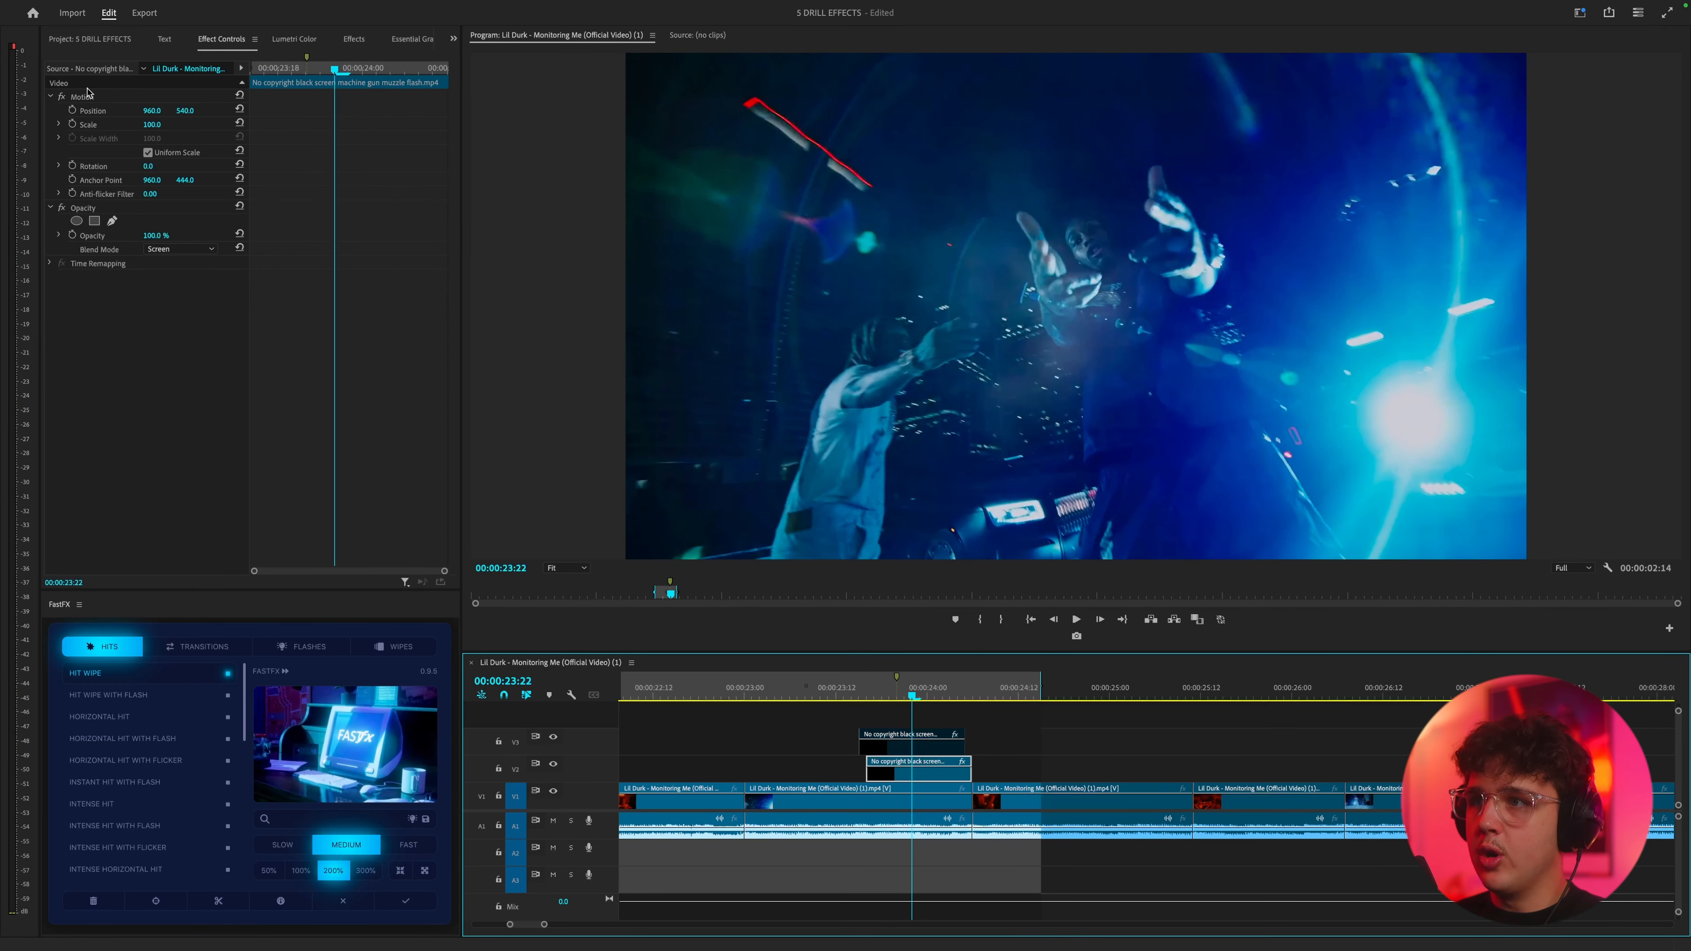
click(87, 92)
drag(916, 693, 922, 694)
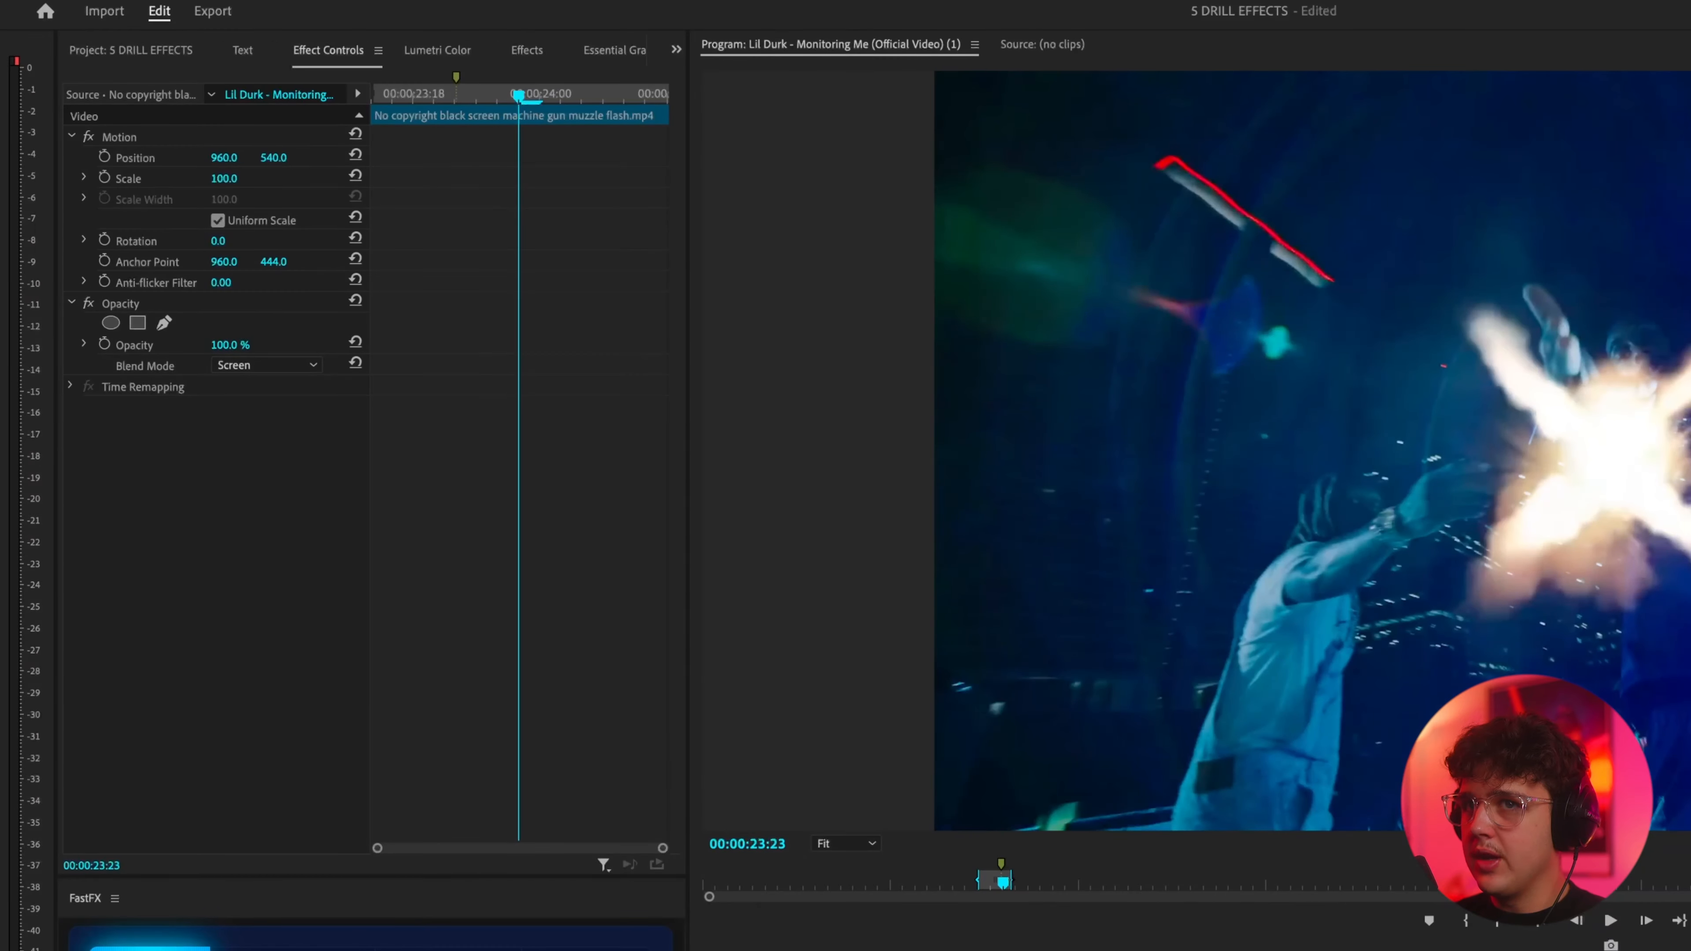
click(124, 137)
drag(1688, 514, 1613, 401)
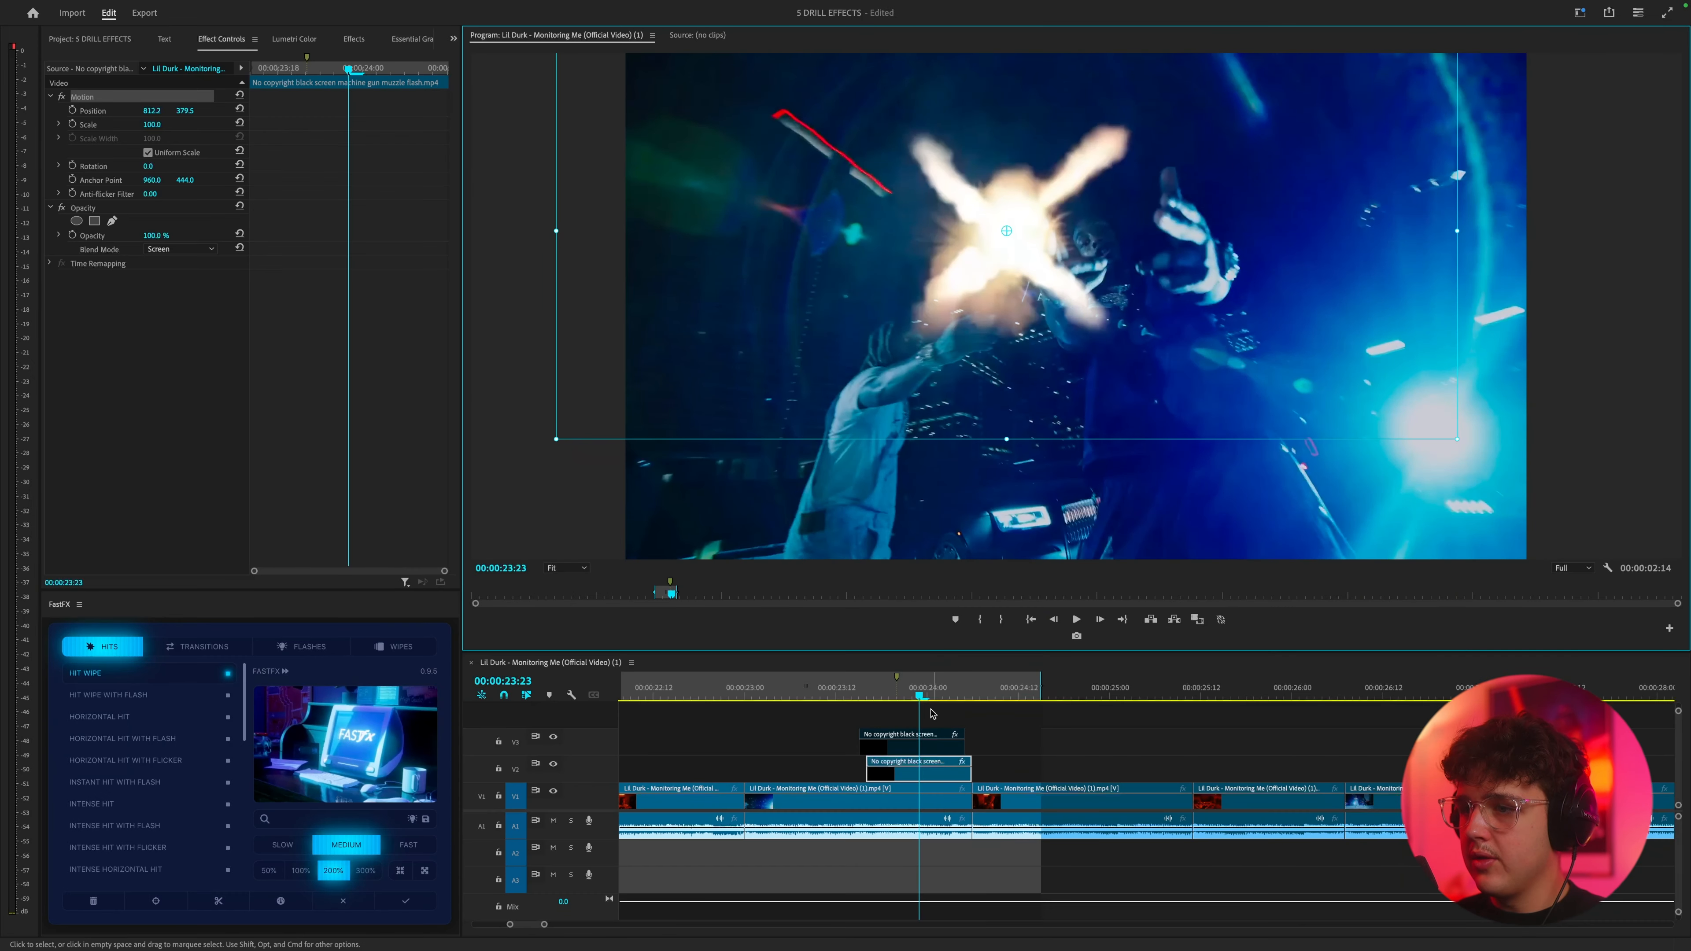
- Move the V3 flash to position 1214.8, 497.8 near the right rapper's hand, and play back the result
click(915, 746)
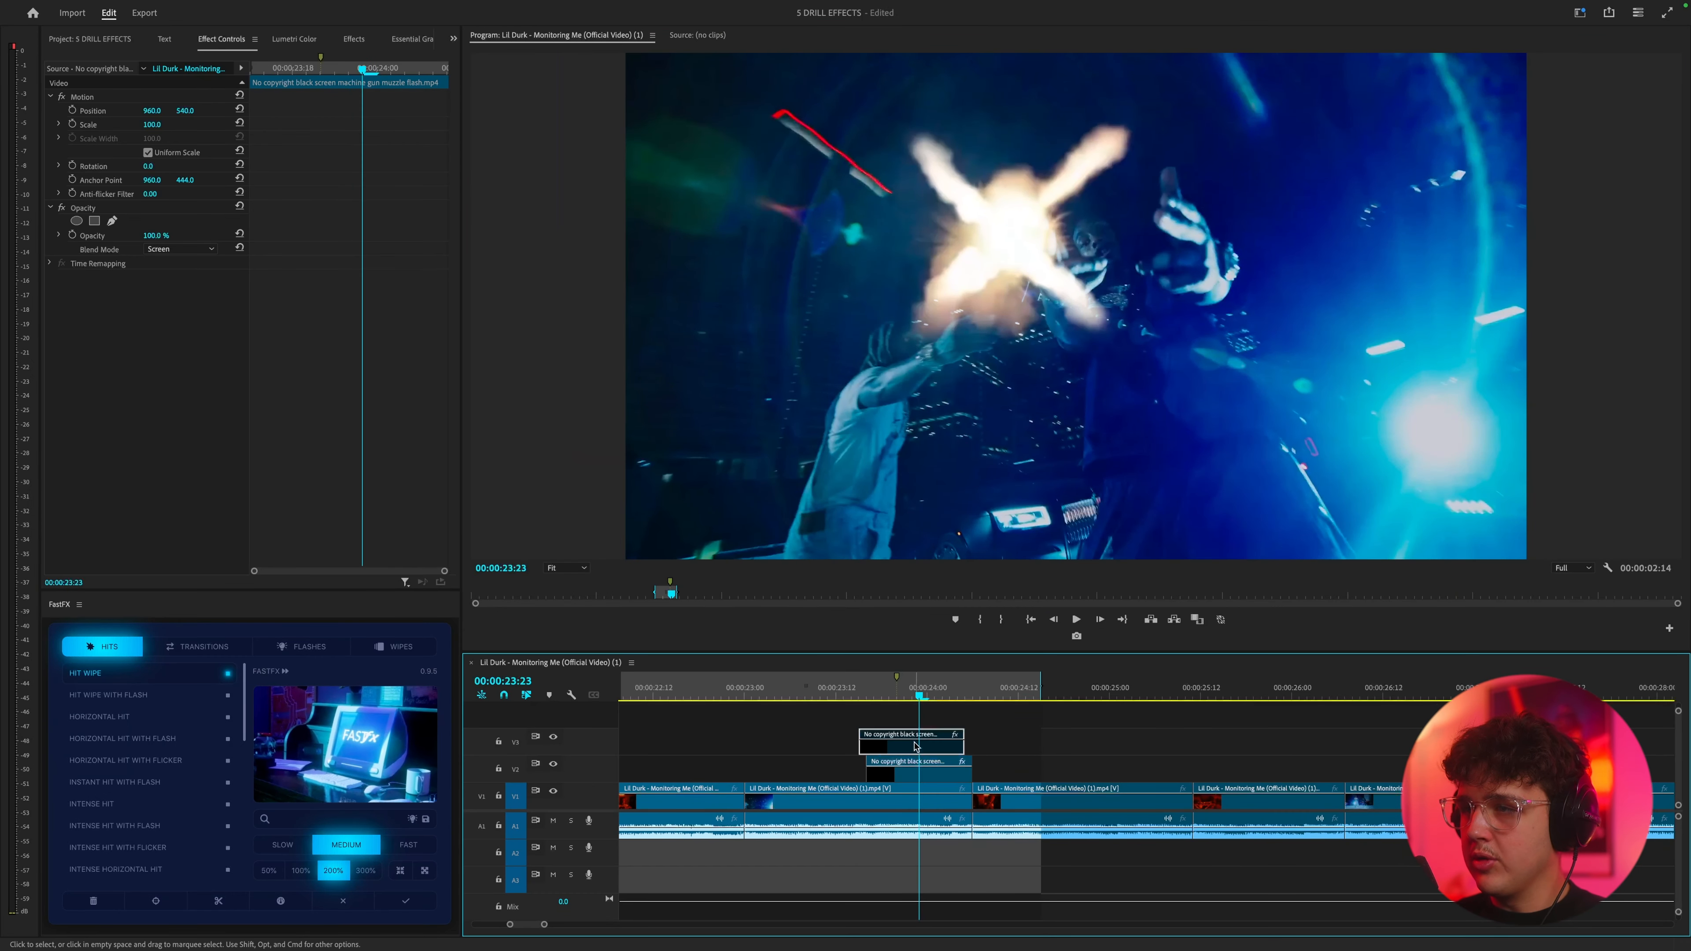
click(82, 96)
drag(920, 693, 939, 693)
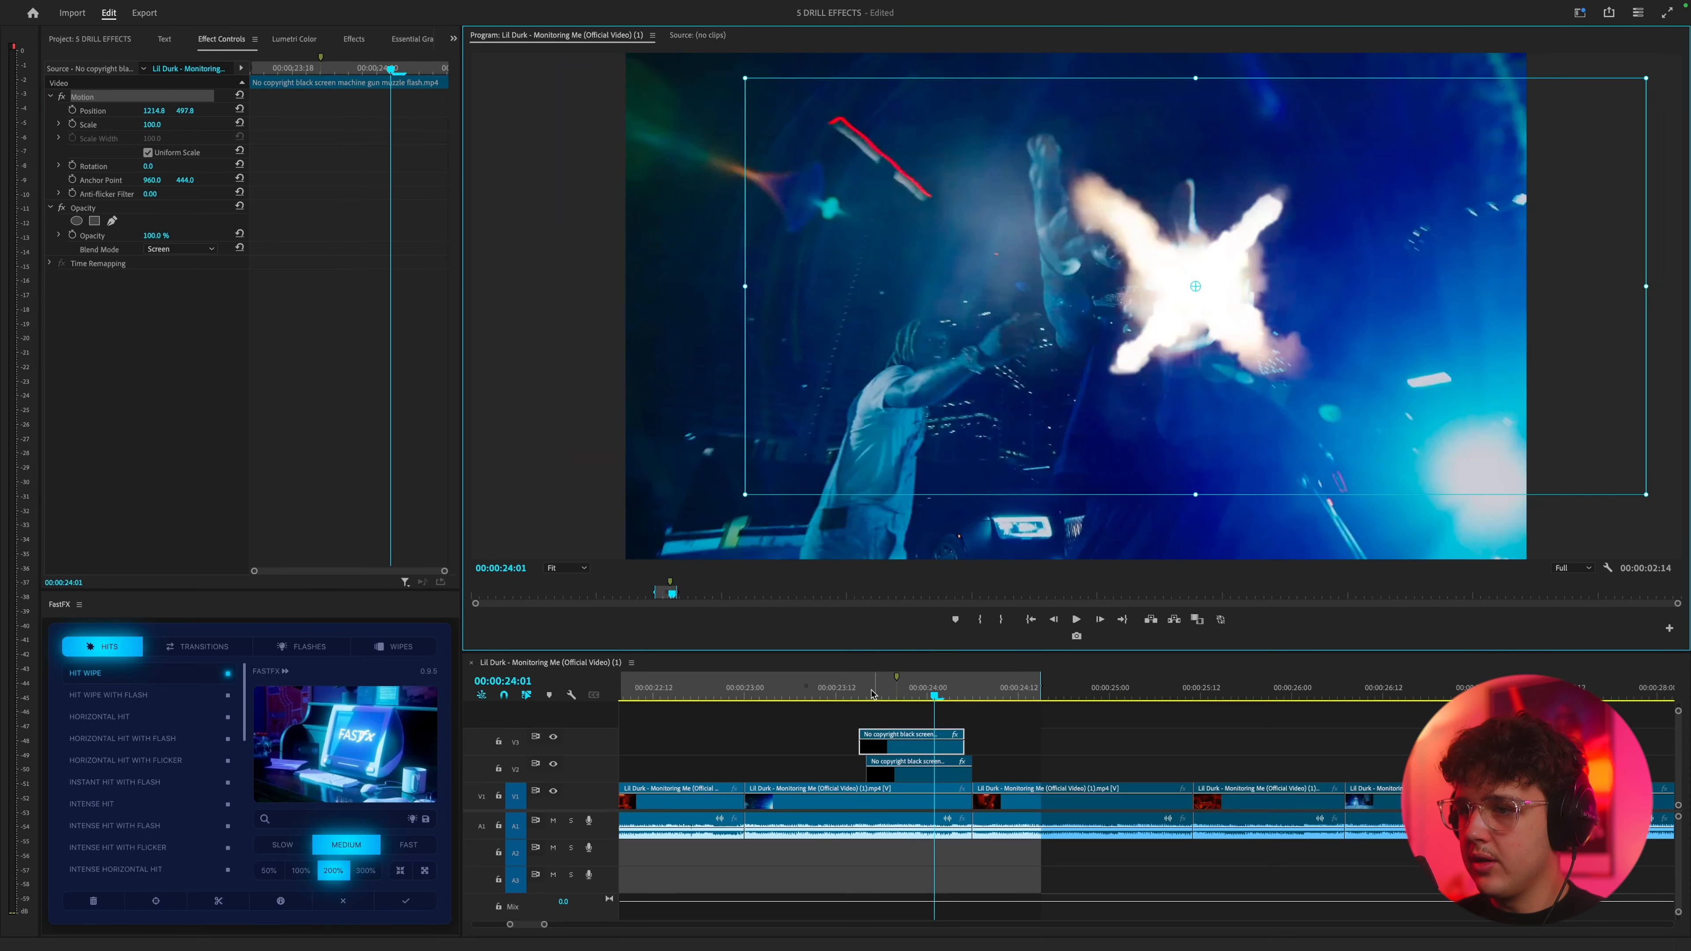
key(space)
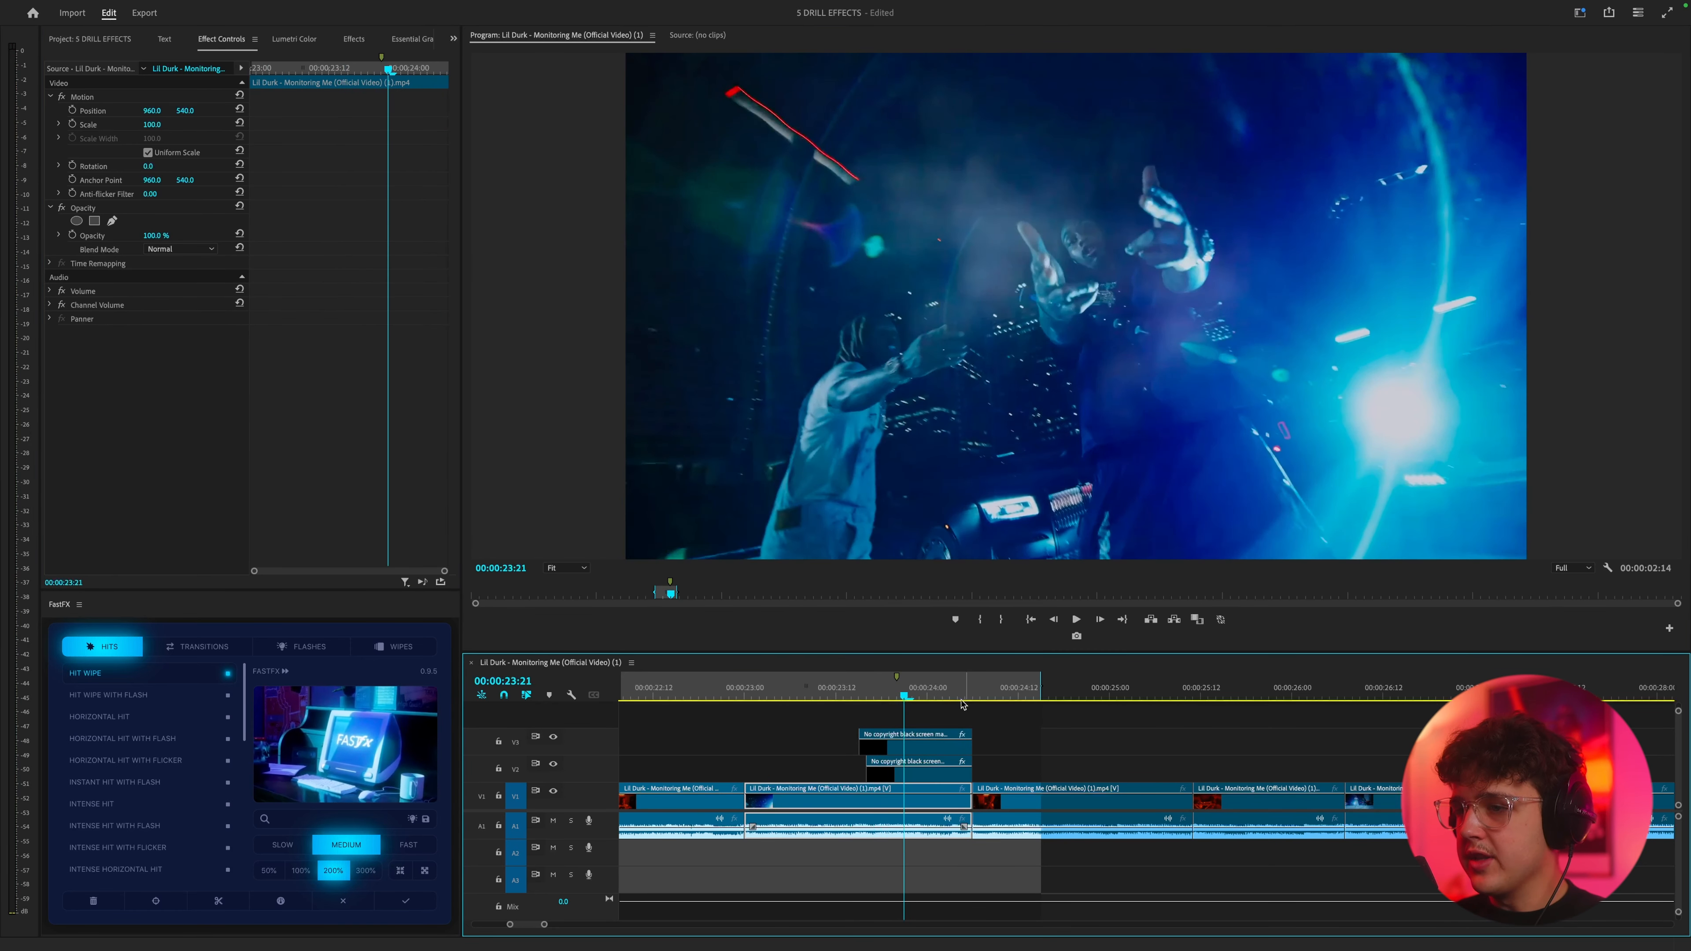
- Try the Sound Effect Glock 17.mp4 clip on the timeline, unlinking it and deleting its video portion
click(905, 693)
key(Left)
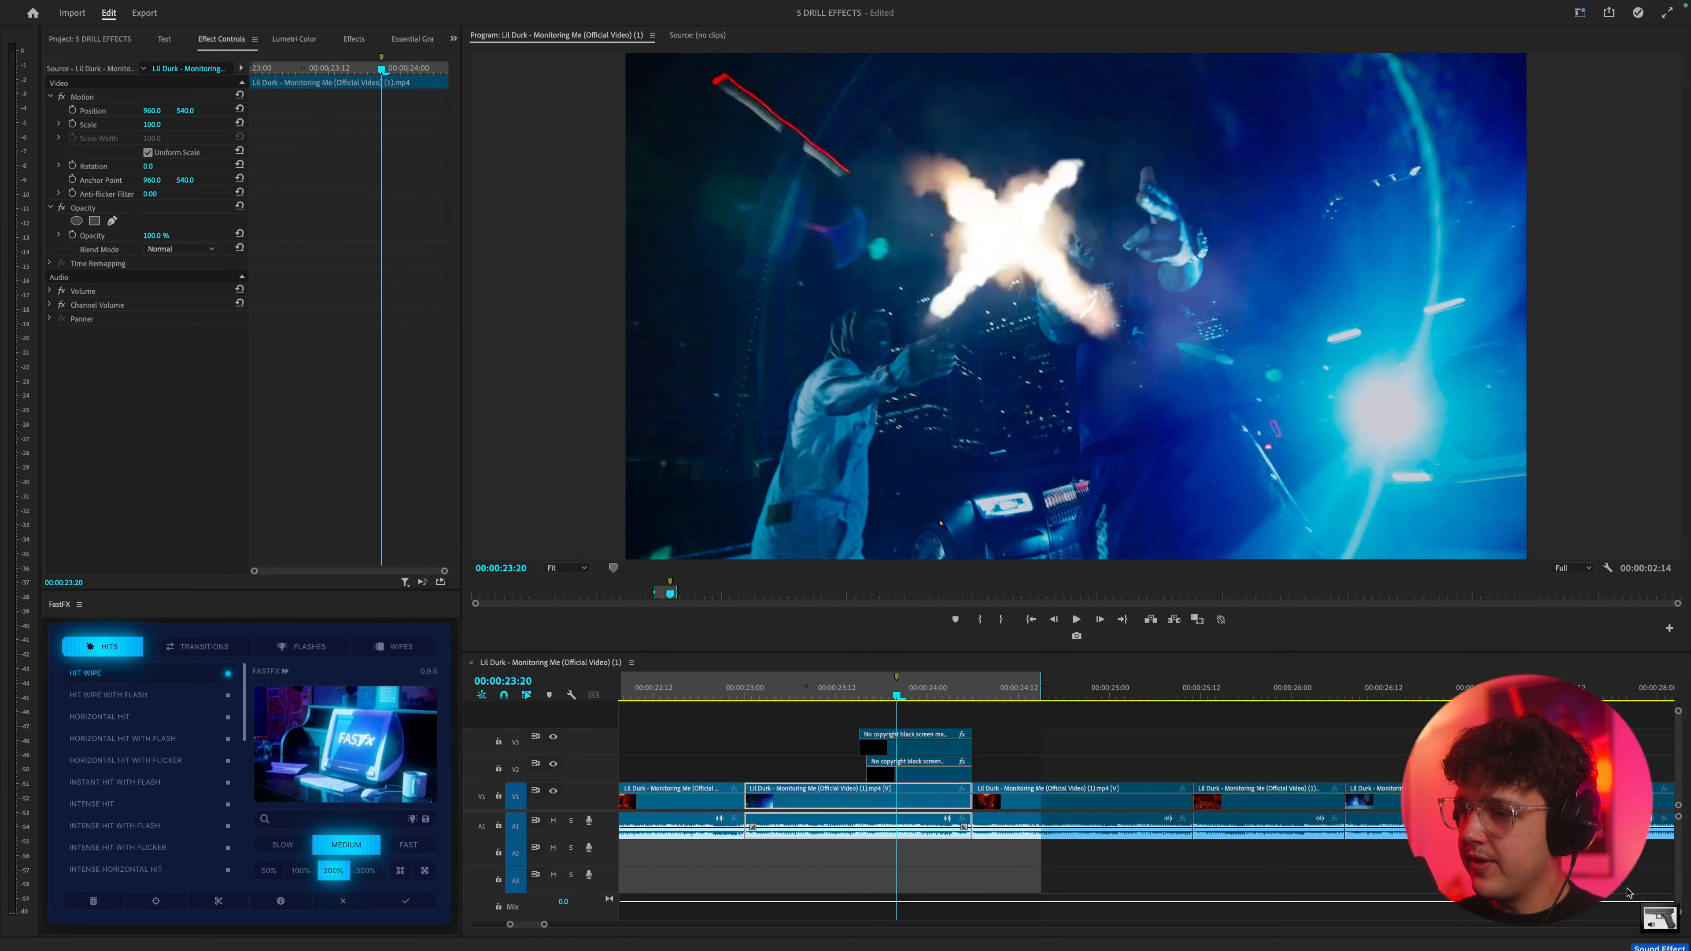
drag(1628, 893, 1016, 852)
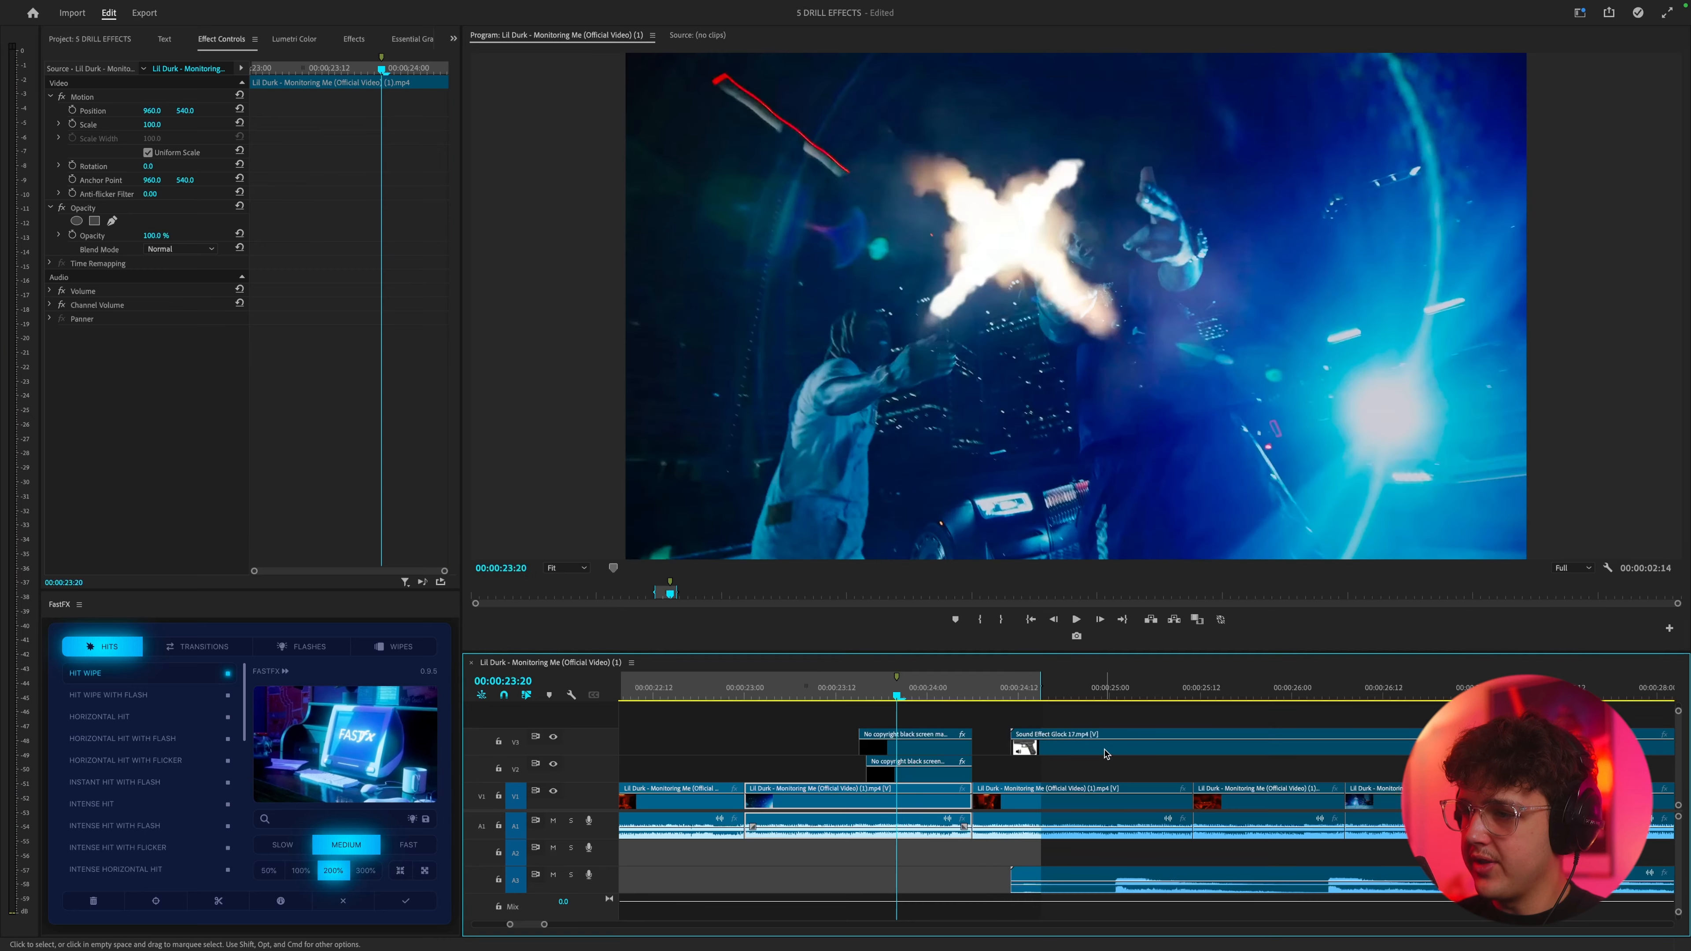
right_click(1145, 751)
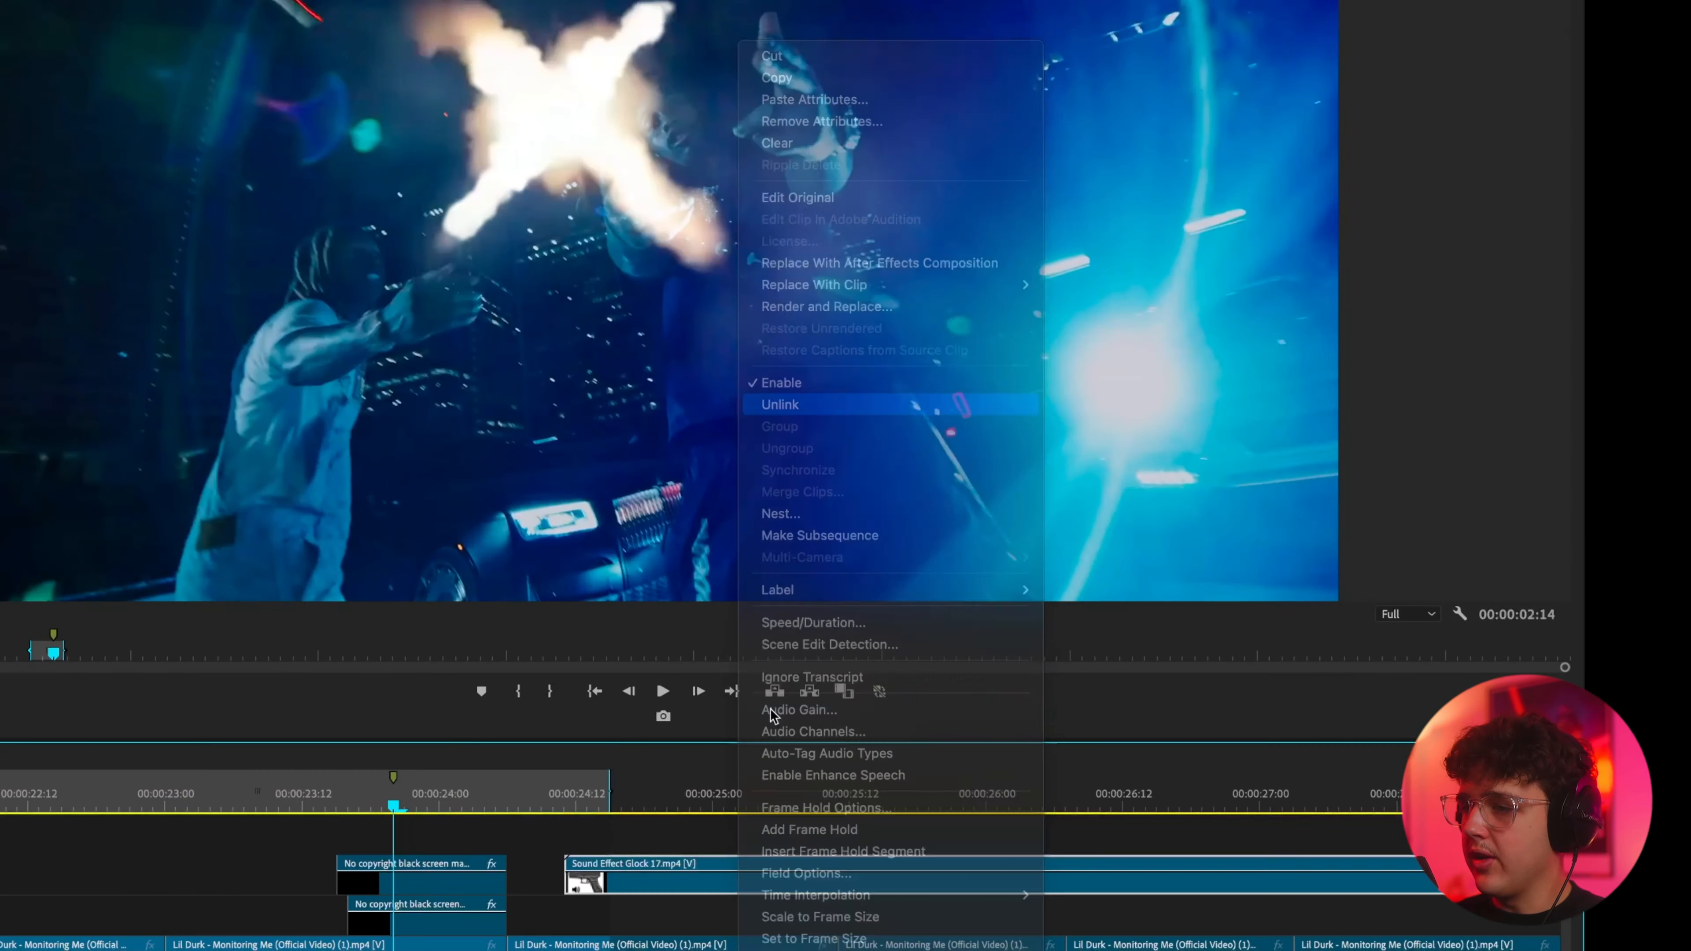
click(781, 404)
click(753, 878)
key(Delete)
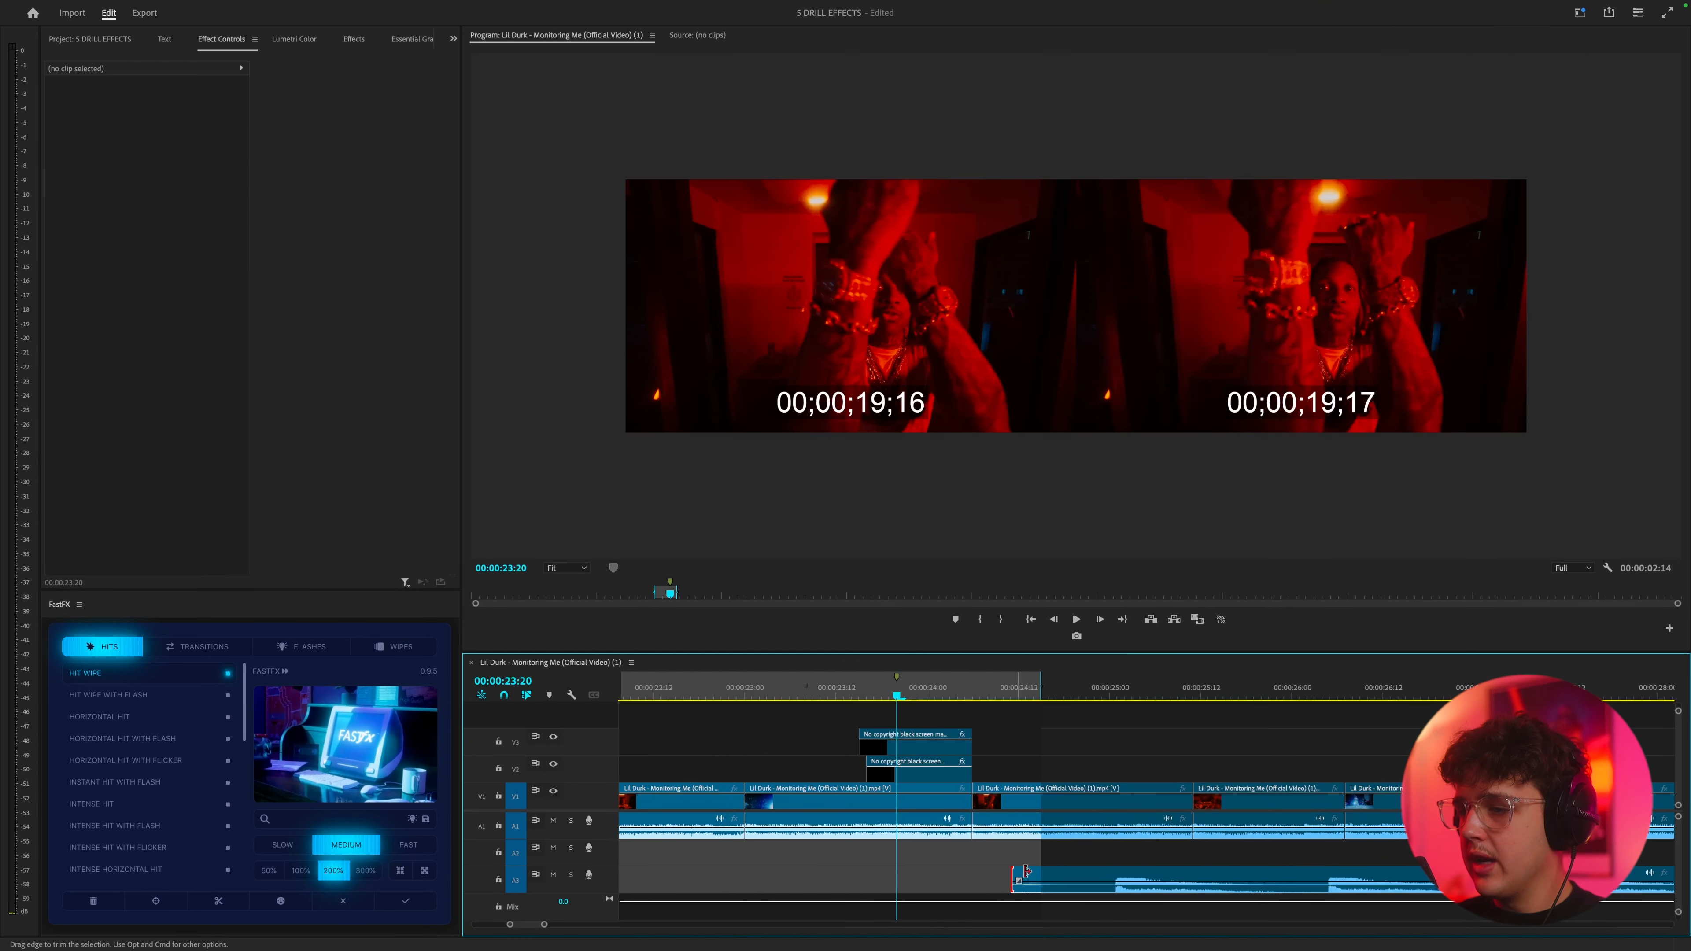
- Try the Glock 17 audio on A2 beneath the muzzle flashes, play it back, and delete it
drag(1028, 869, 944, 853)
key(space)
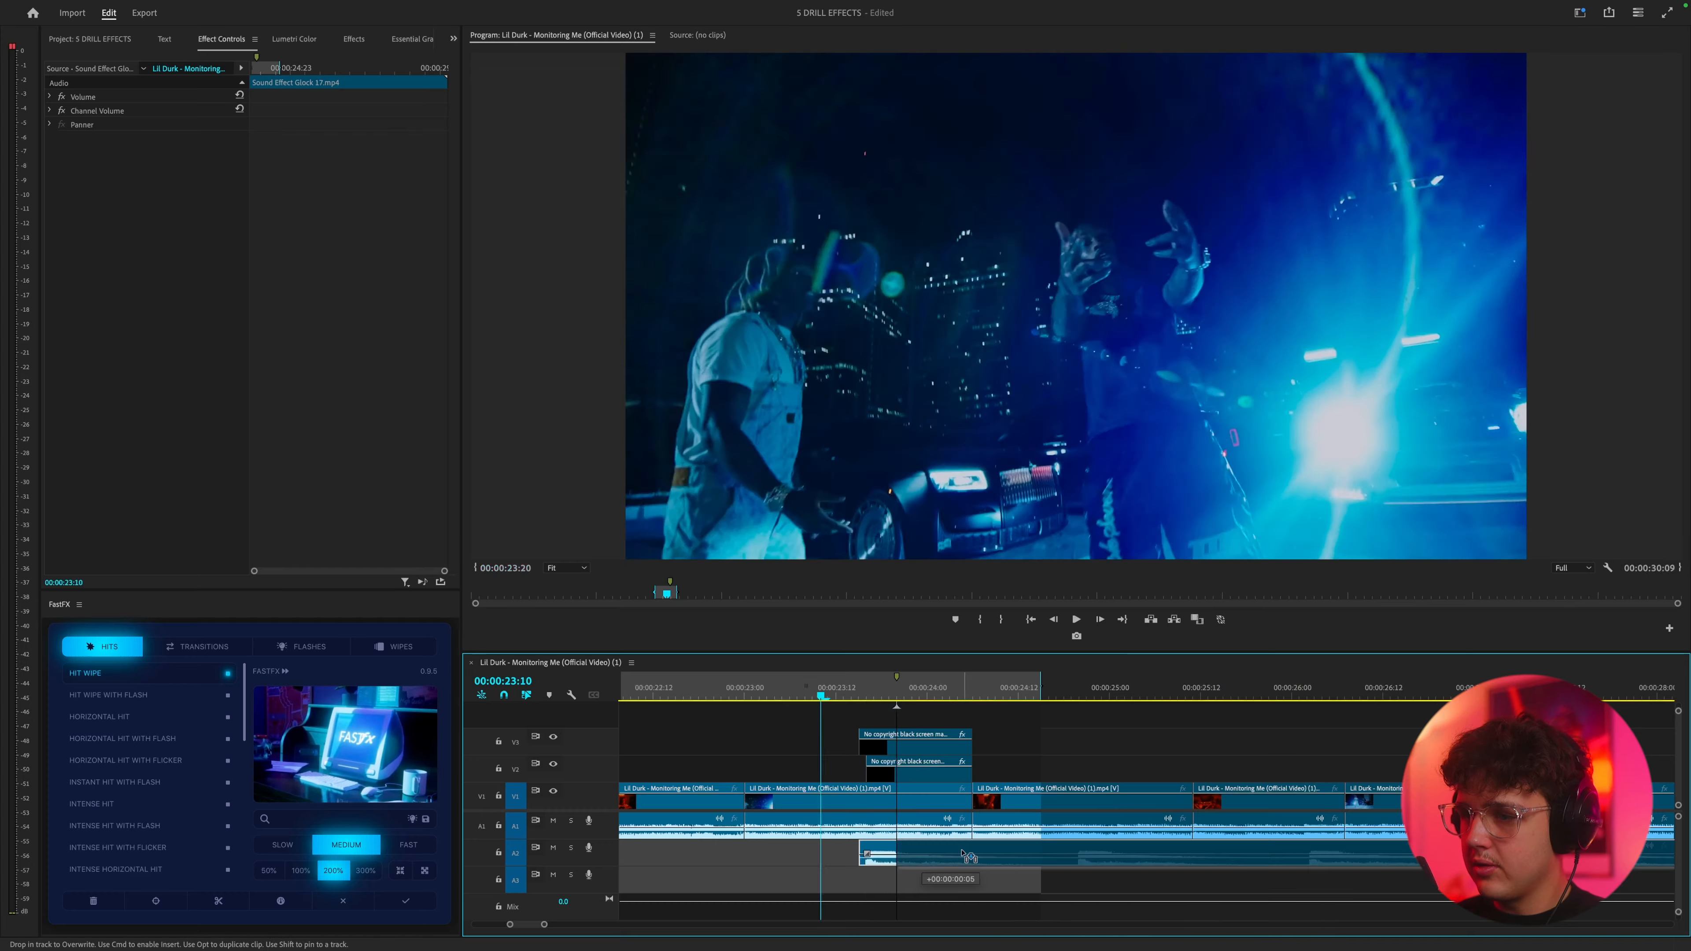
key(Delete)
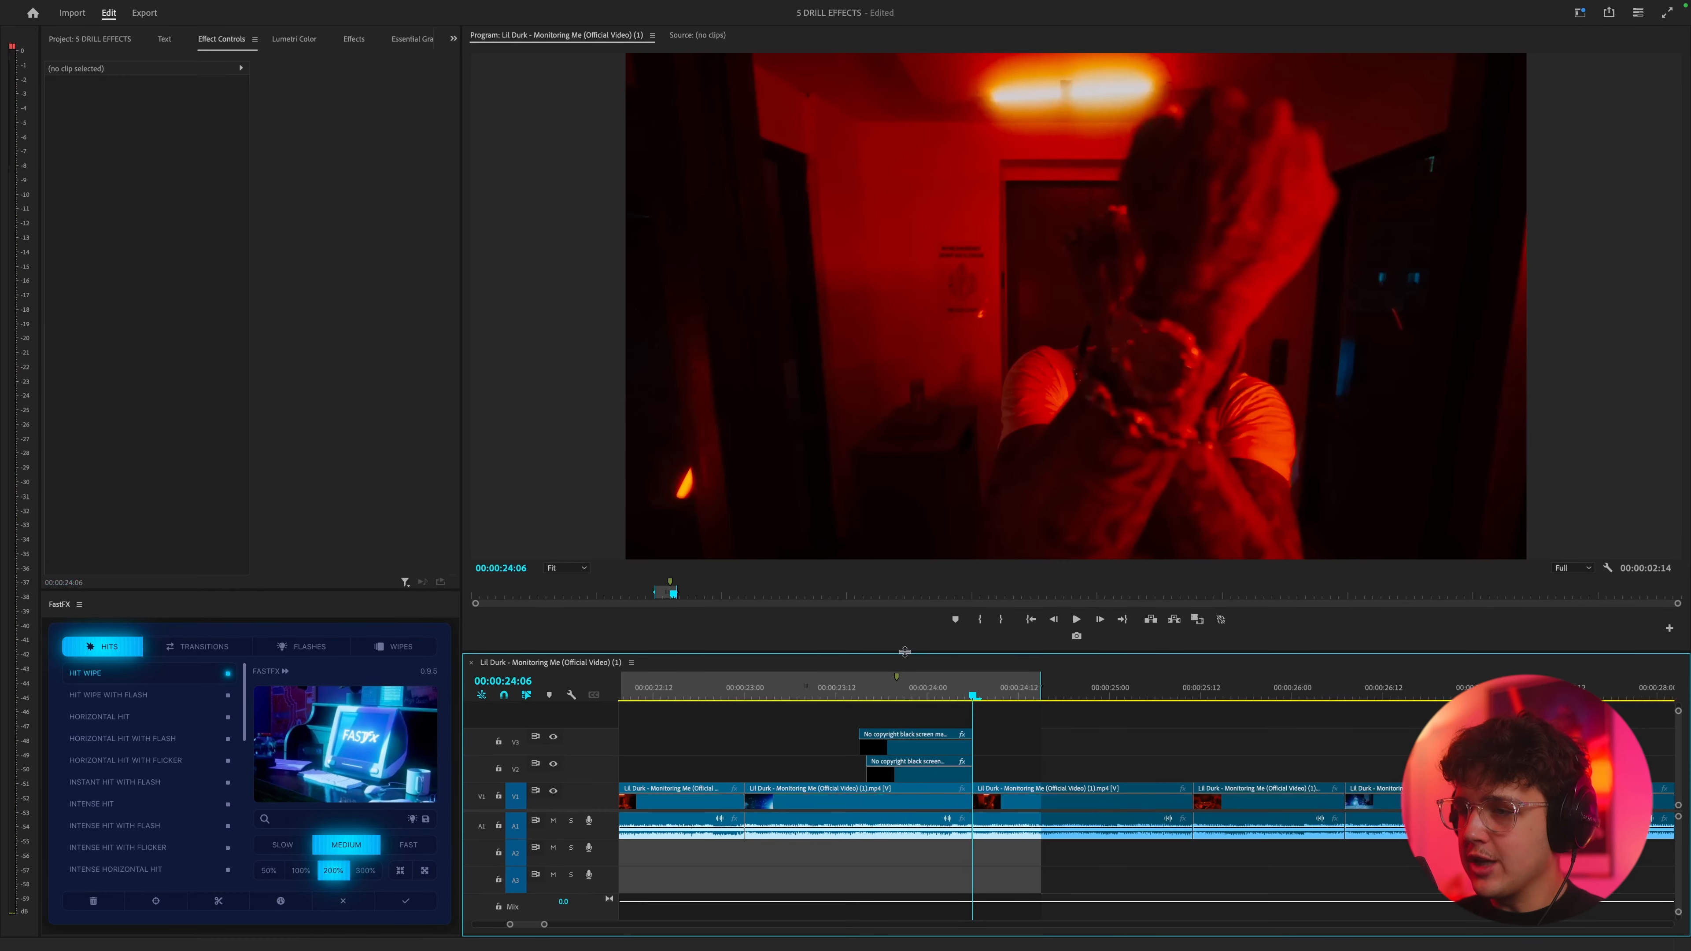
- Park the playhead at 00:00:23:15, switch to Brave, and copy the URL of the SMG - Sound Effect (Da Hood) video
click(859, 693)
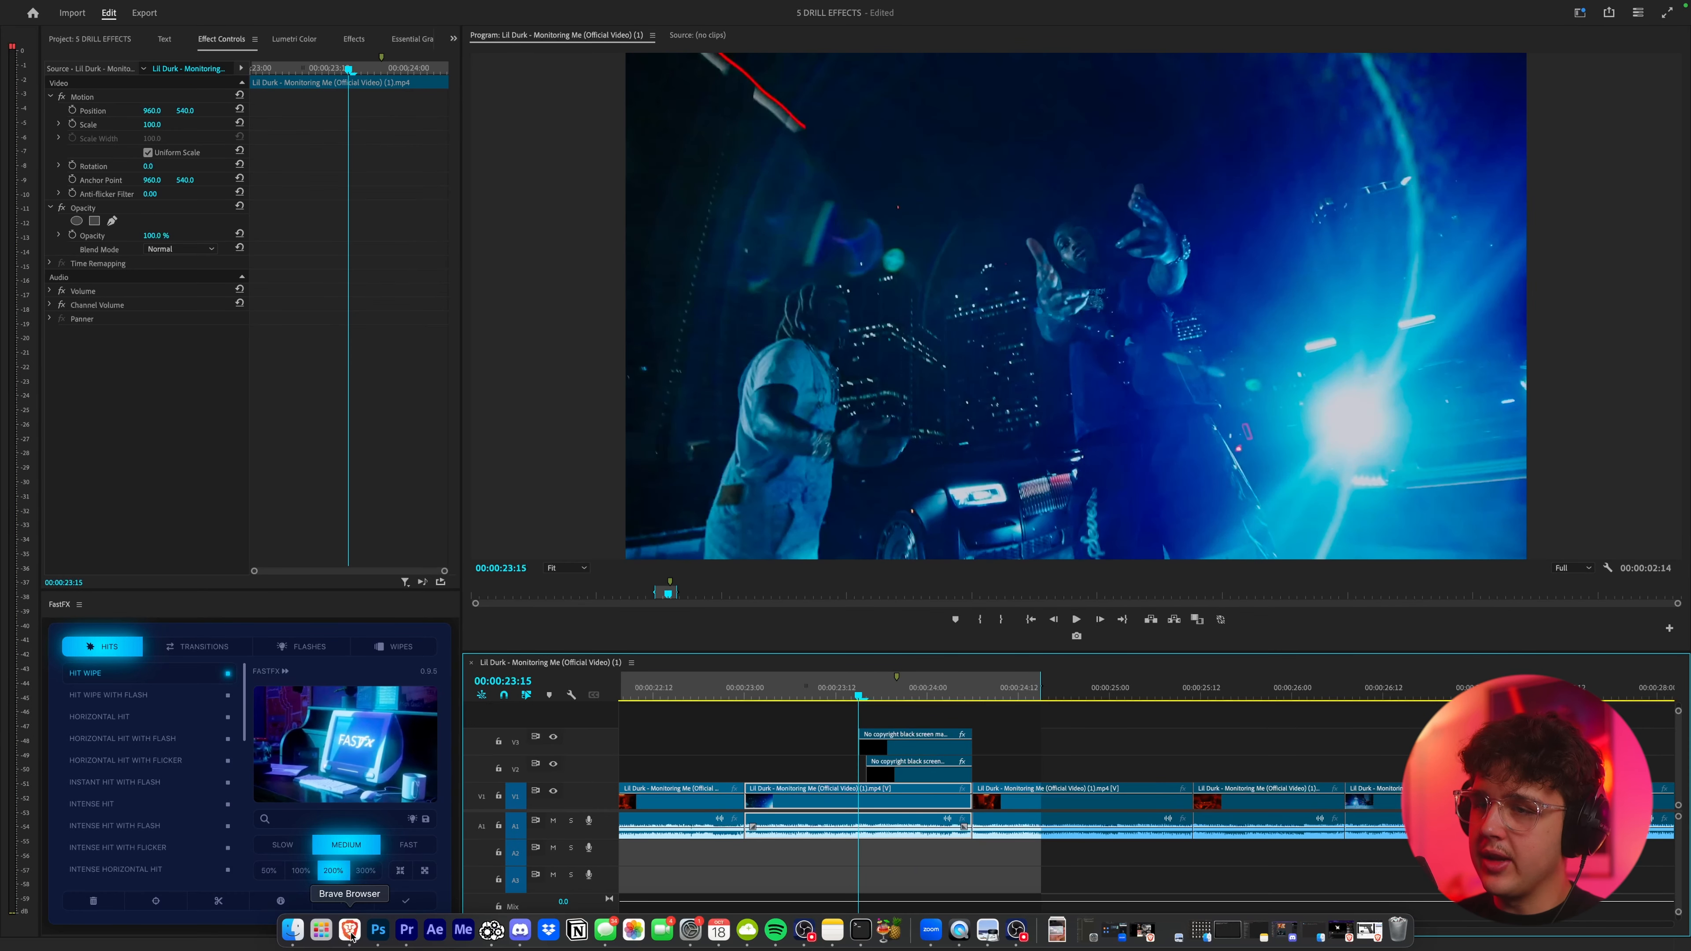
click(350, 933)
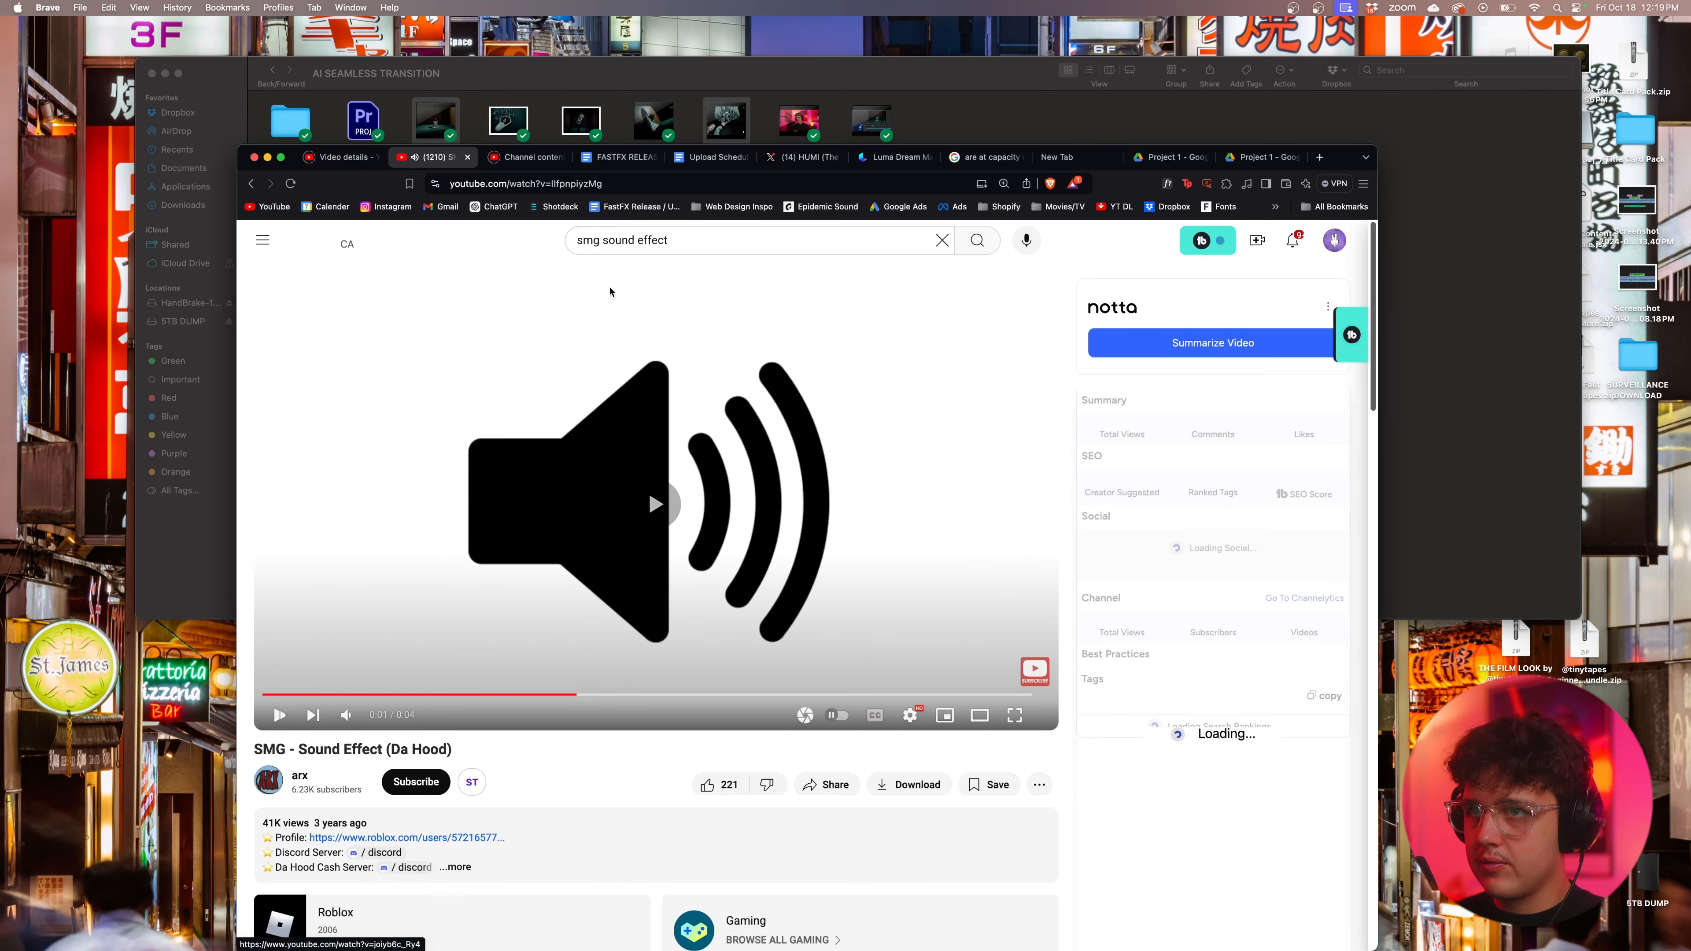
click(621, 184)
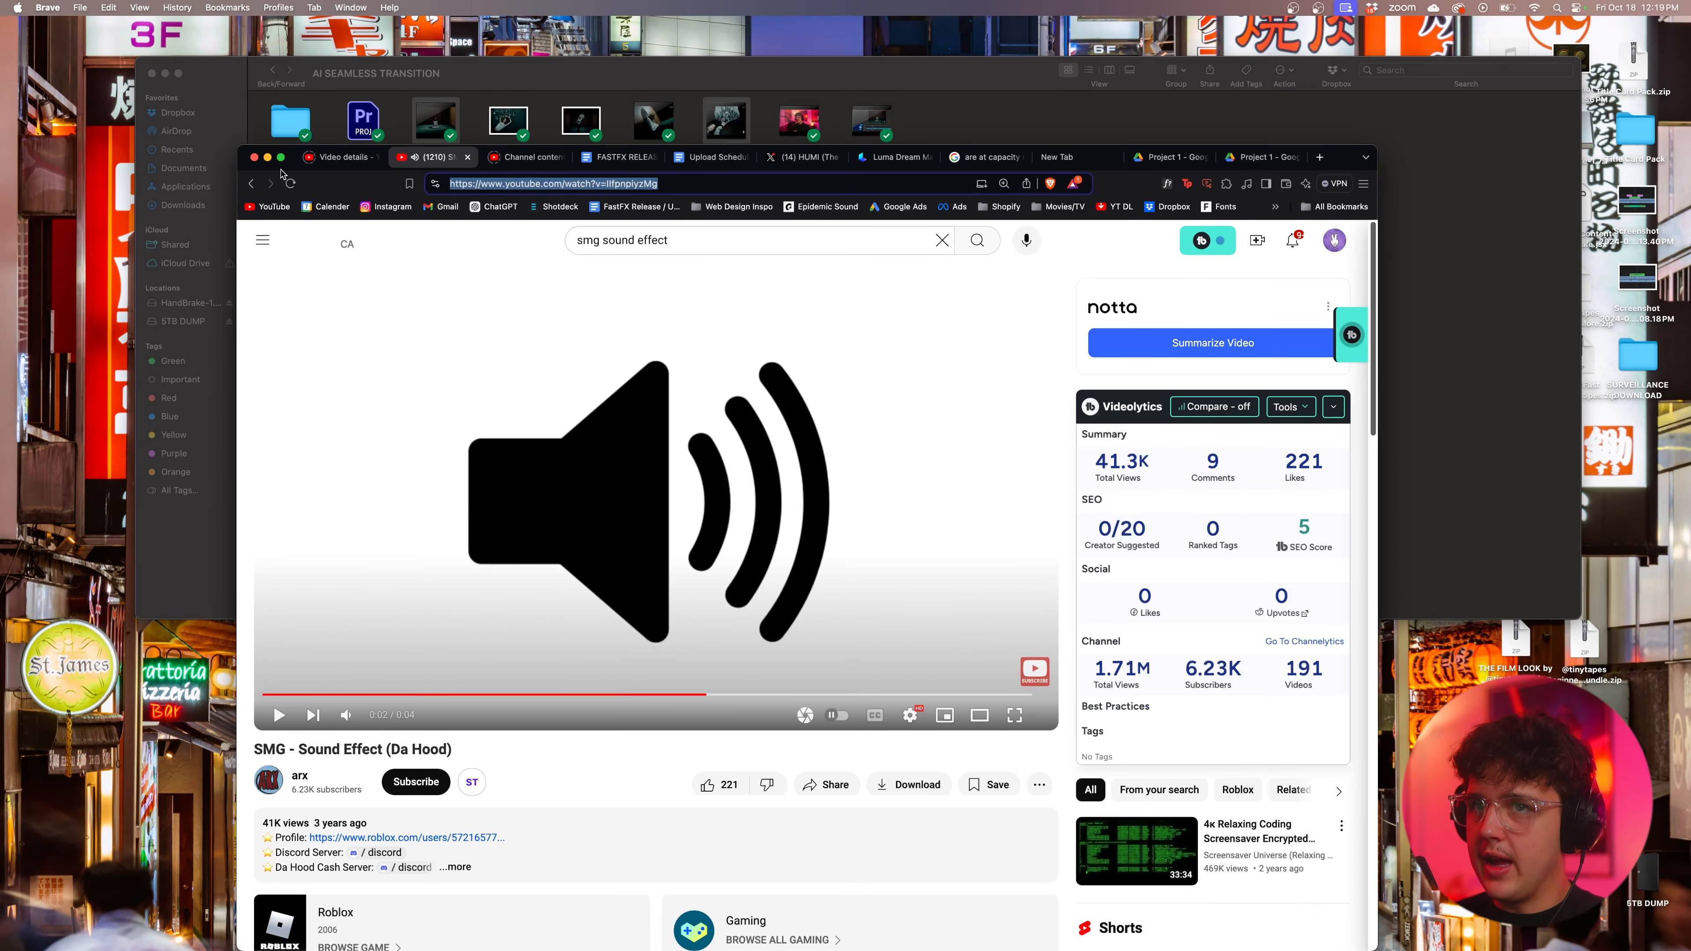
click(268, 159)
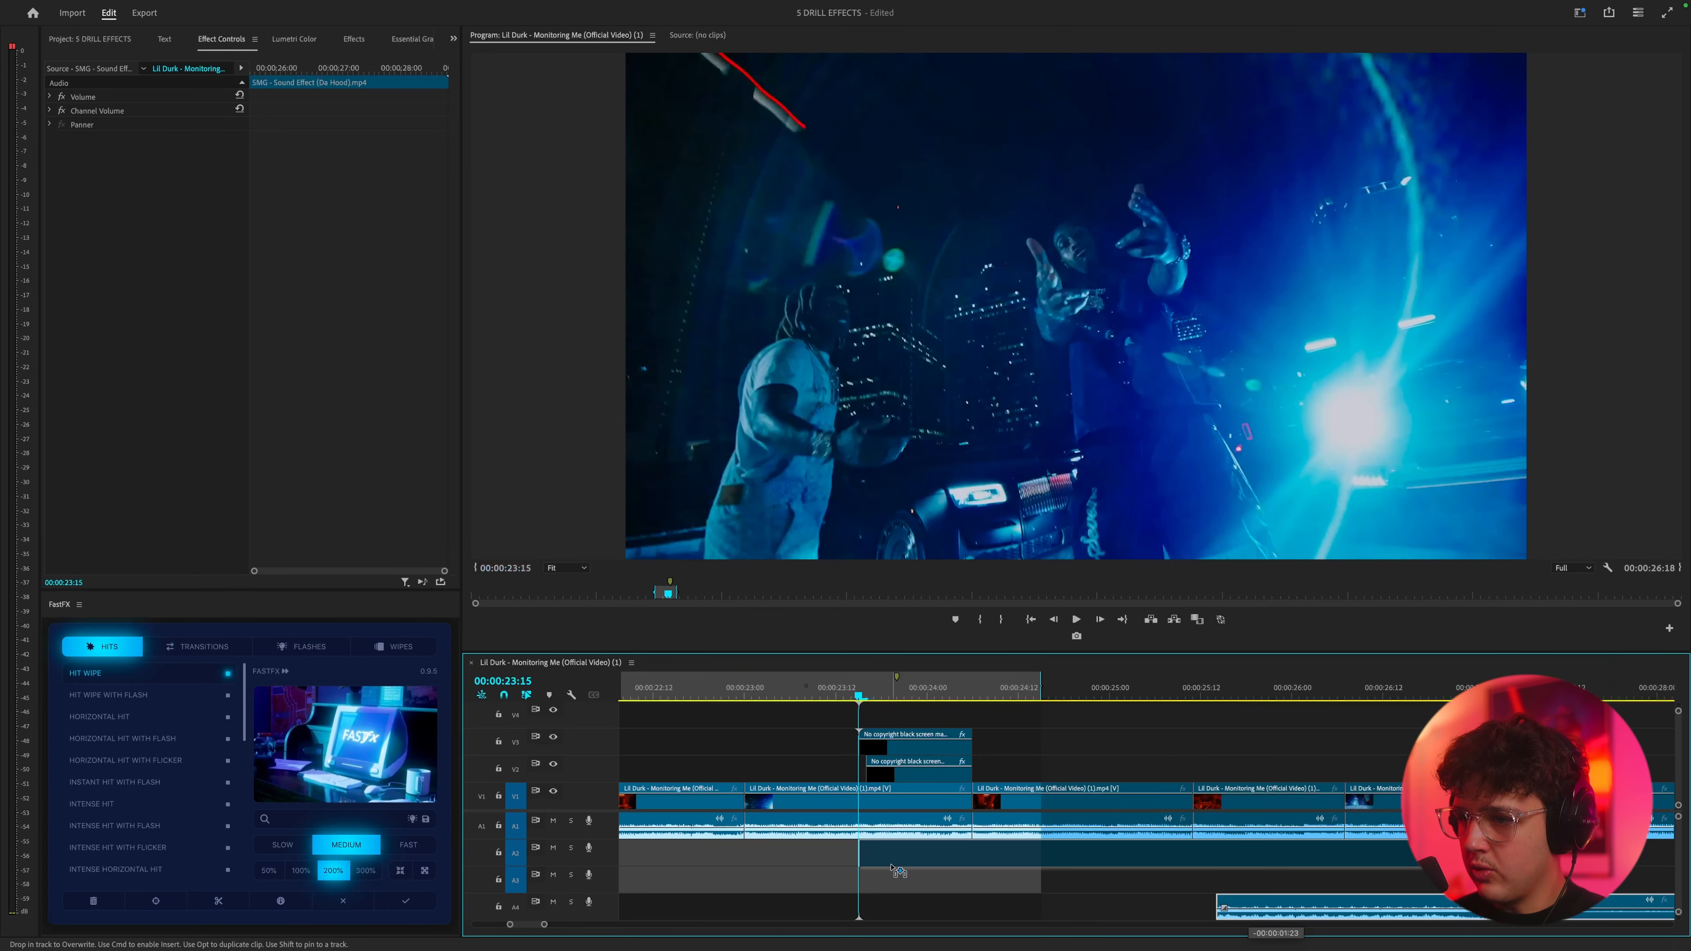
- Place the SMG - Sound Effect (Da Hood) audio on A2 beneath the muzzle flashes, and cut off the part beyond the flashes' end
key(Left)
key(space)
key(space)
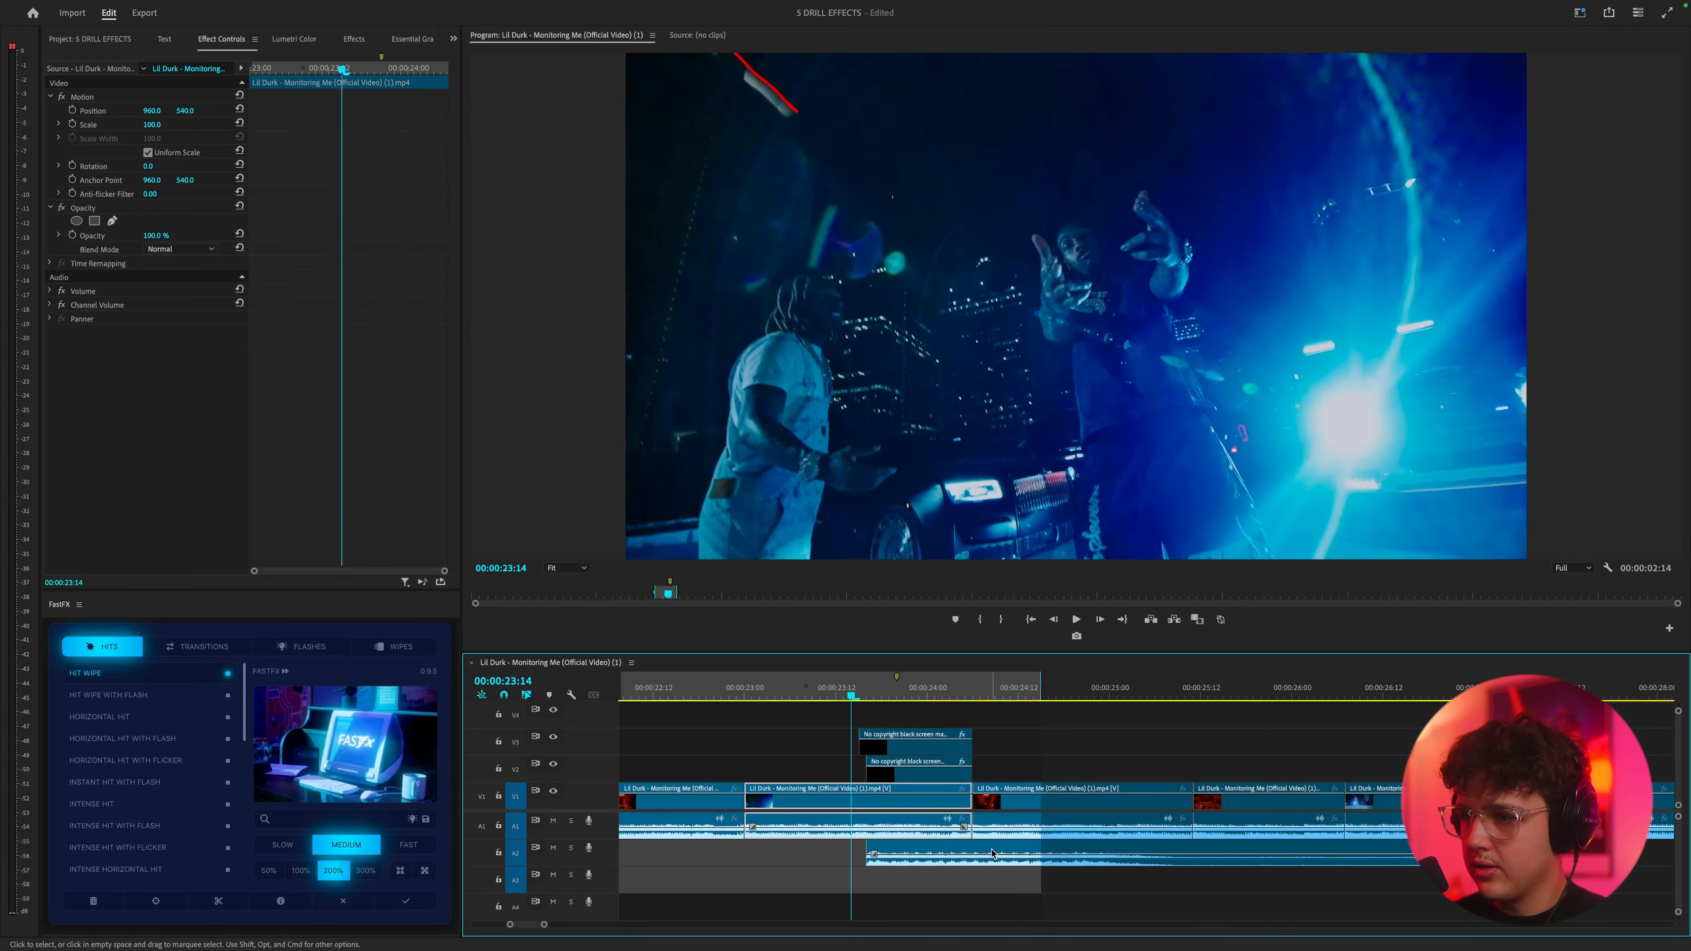
key(c)
click(973, 852)
key(v)
click(997, 852)
key(Delete)
- Adjust the audio gain of the SMG sound clip, and play back the muzzle flashes with it
right_click(929, 856)
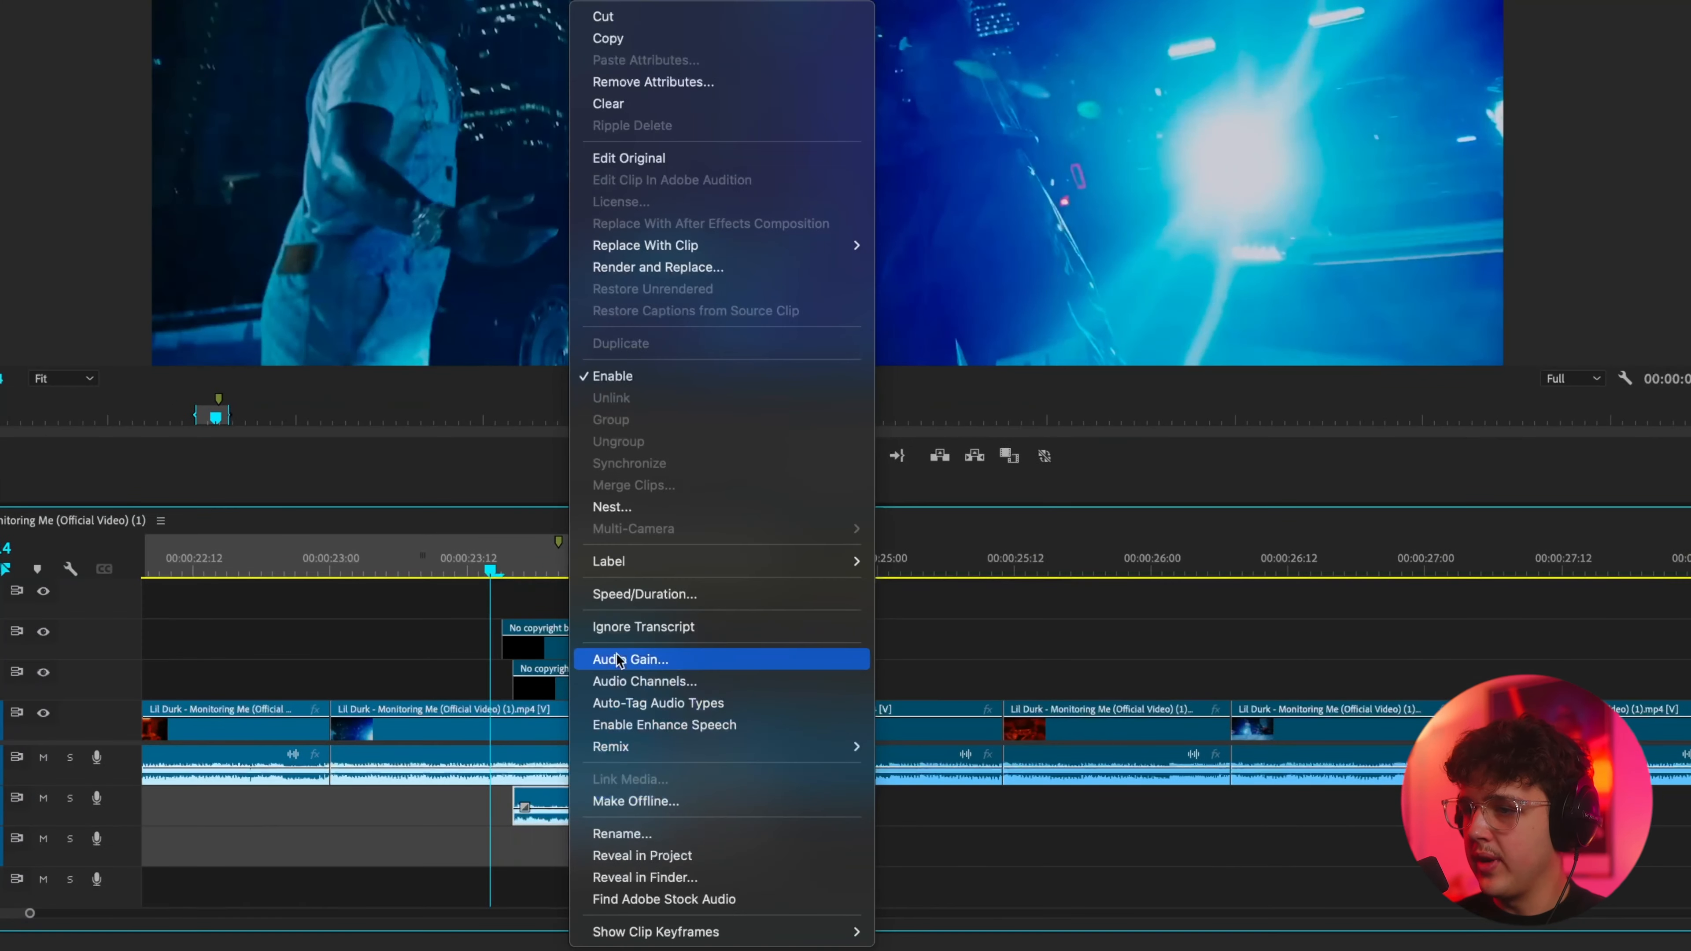
click(633, 659)
key(Return)
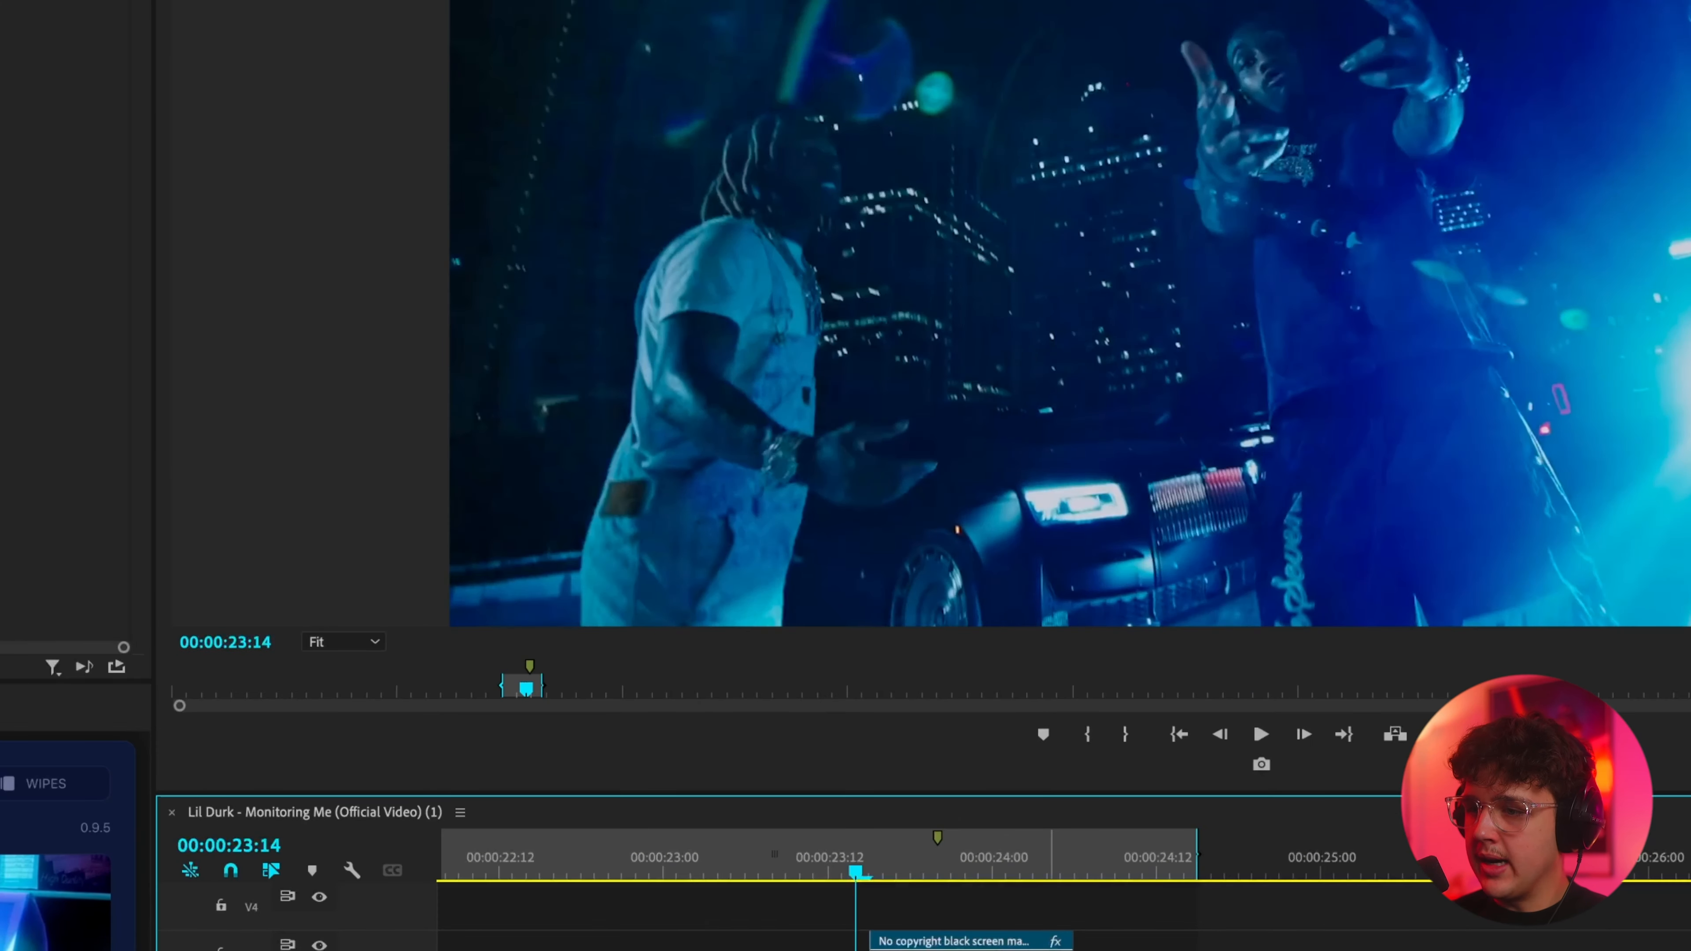
click(807, 689)
key(space)
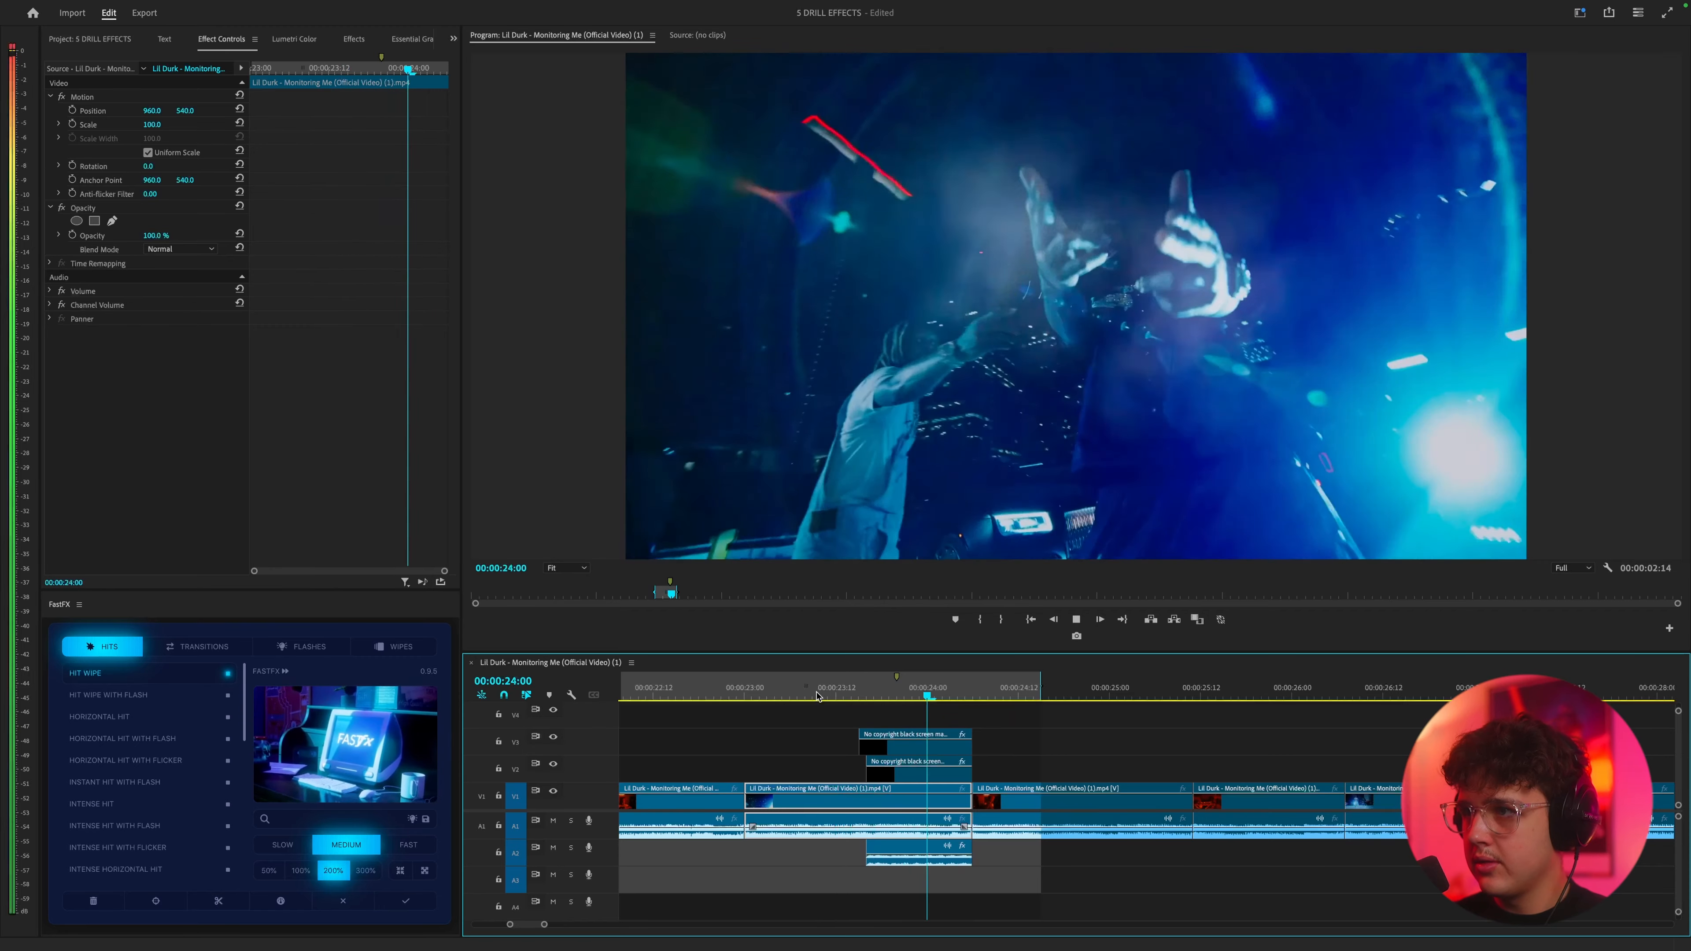
click(807, 689)
key(space)
click(744, 690)
key(space)
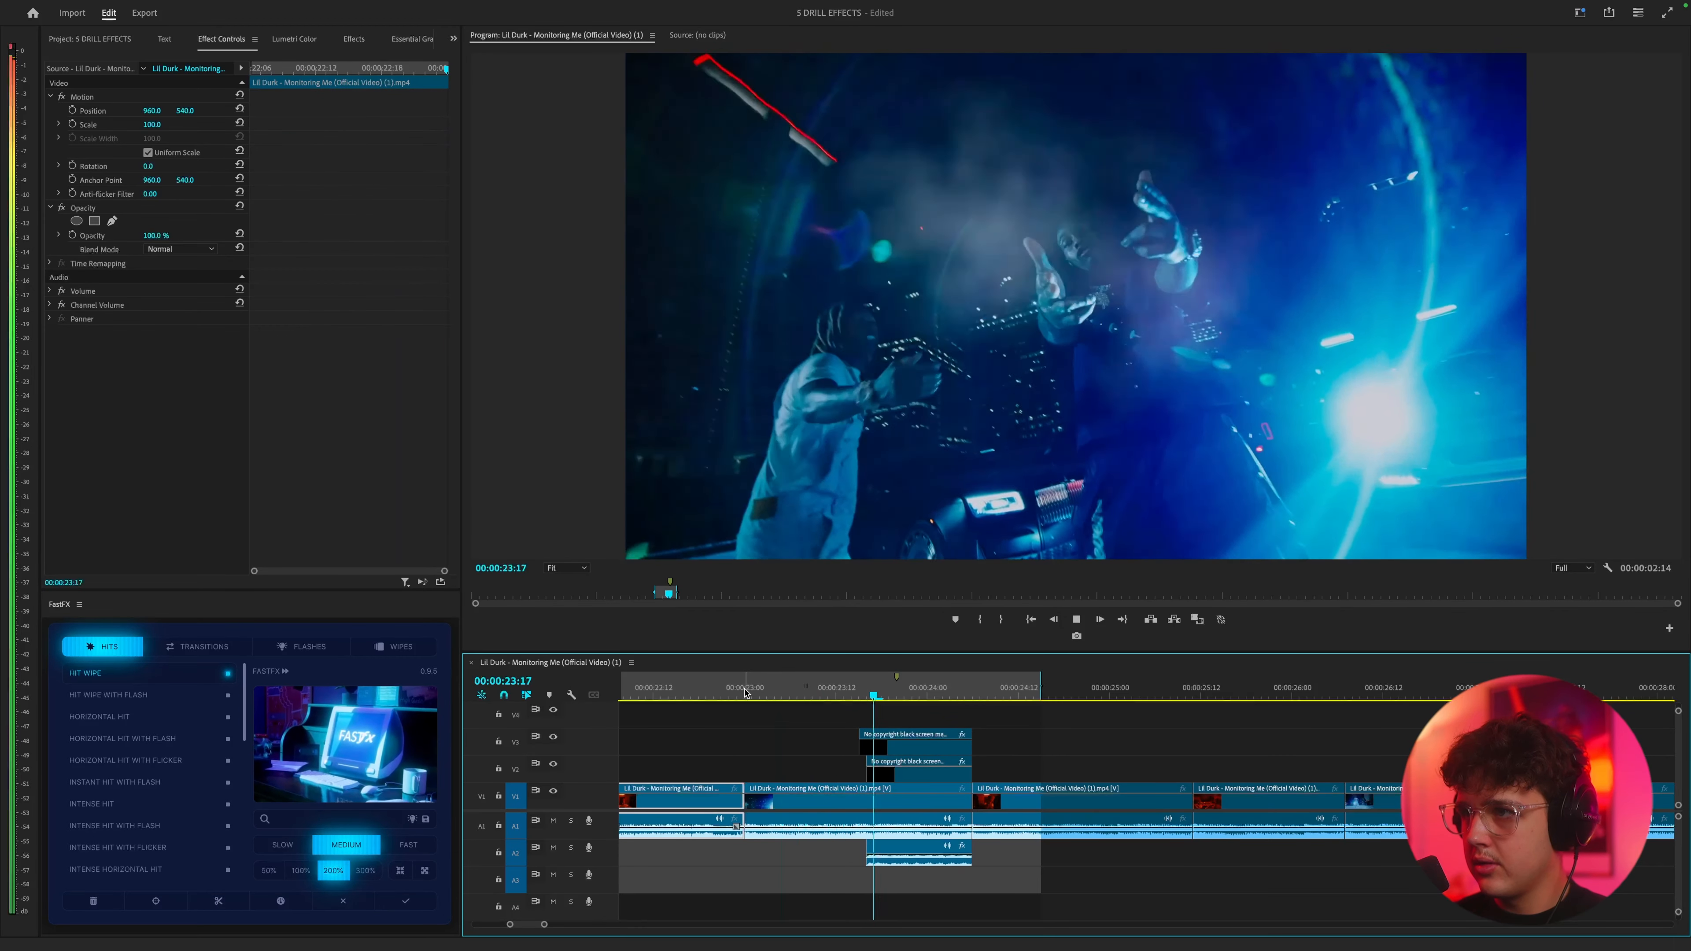
- Move both muzzle flashes and the SMG sound clip earlier to begin at 00:00:23:06, and play back the result
click(746, 693)
key(space)
drag(869, 743, 820, 777)
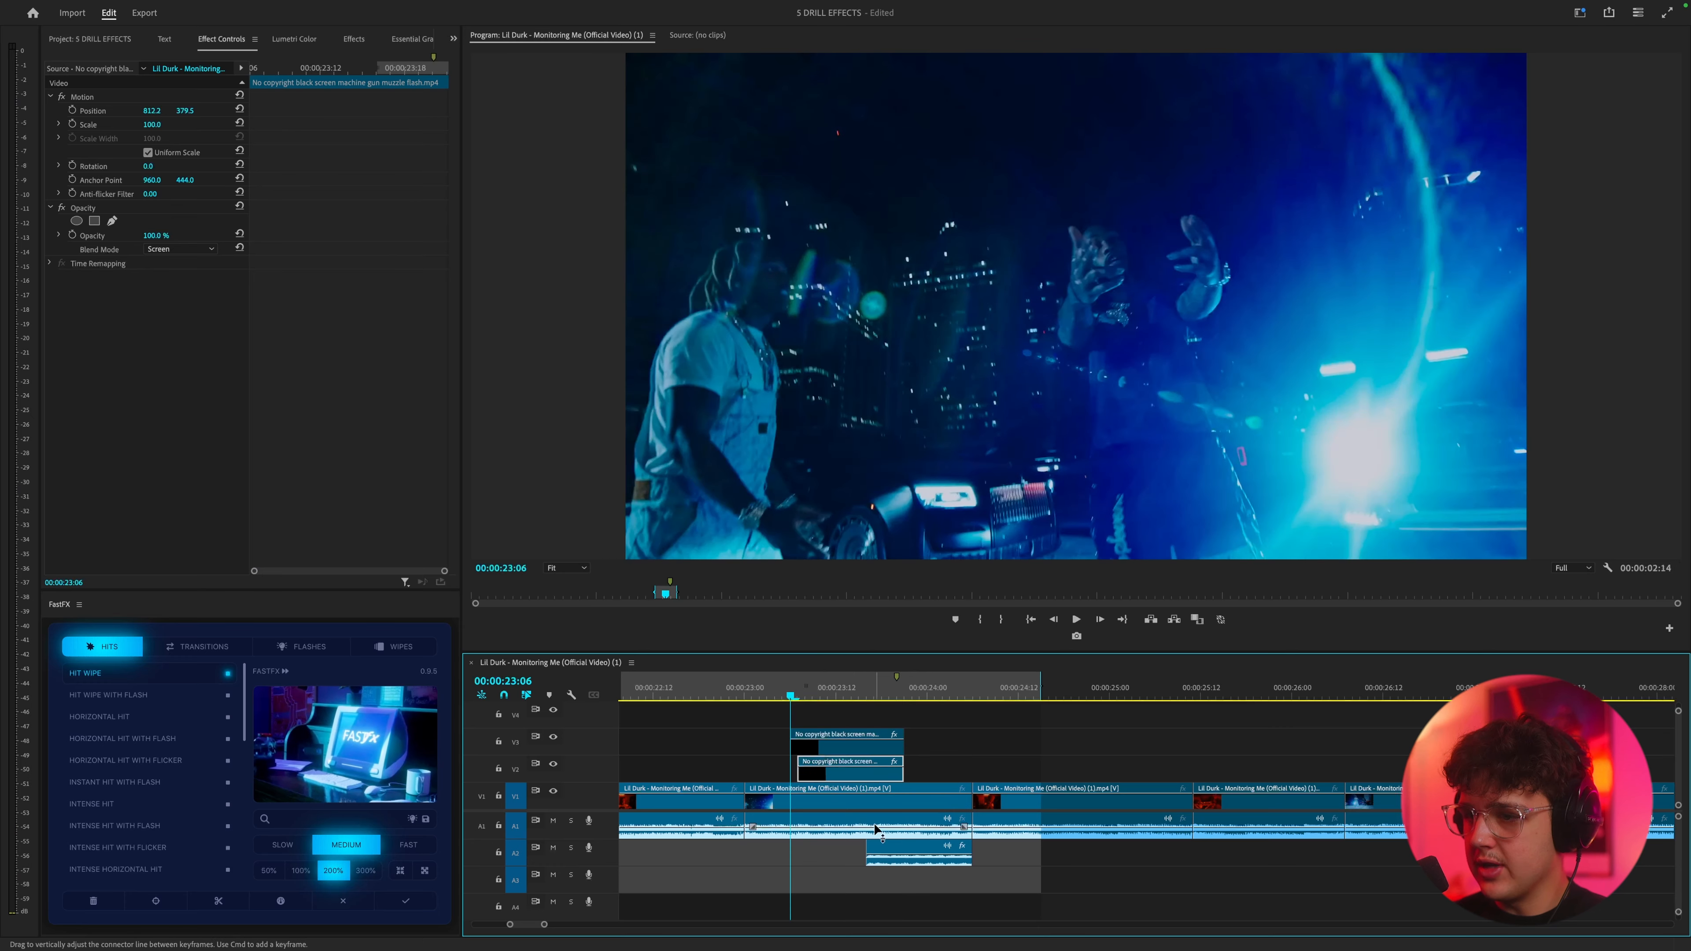
drag(890, 851, 815, 852)
click(770, 690)
key(space)
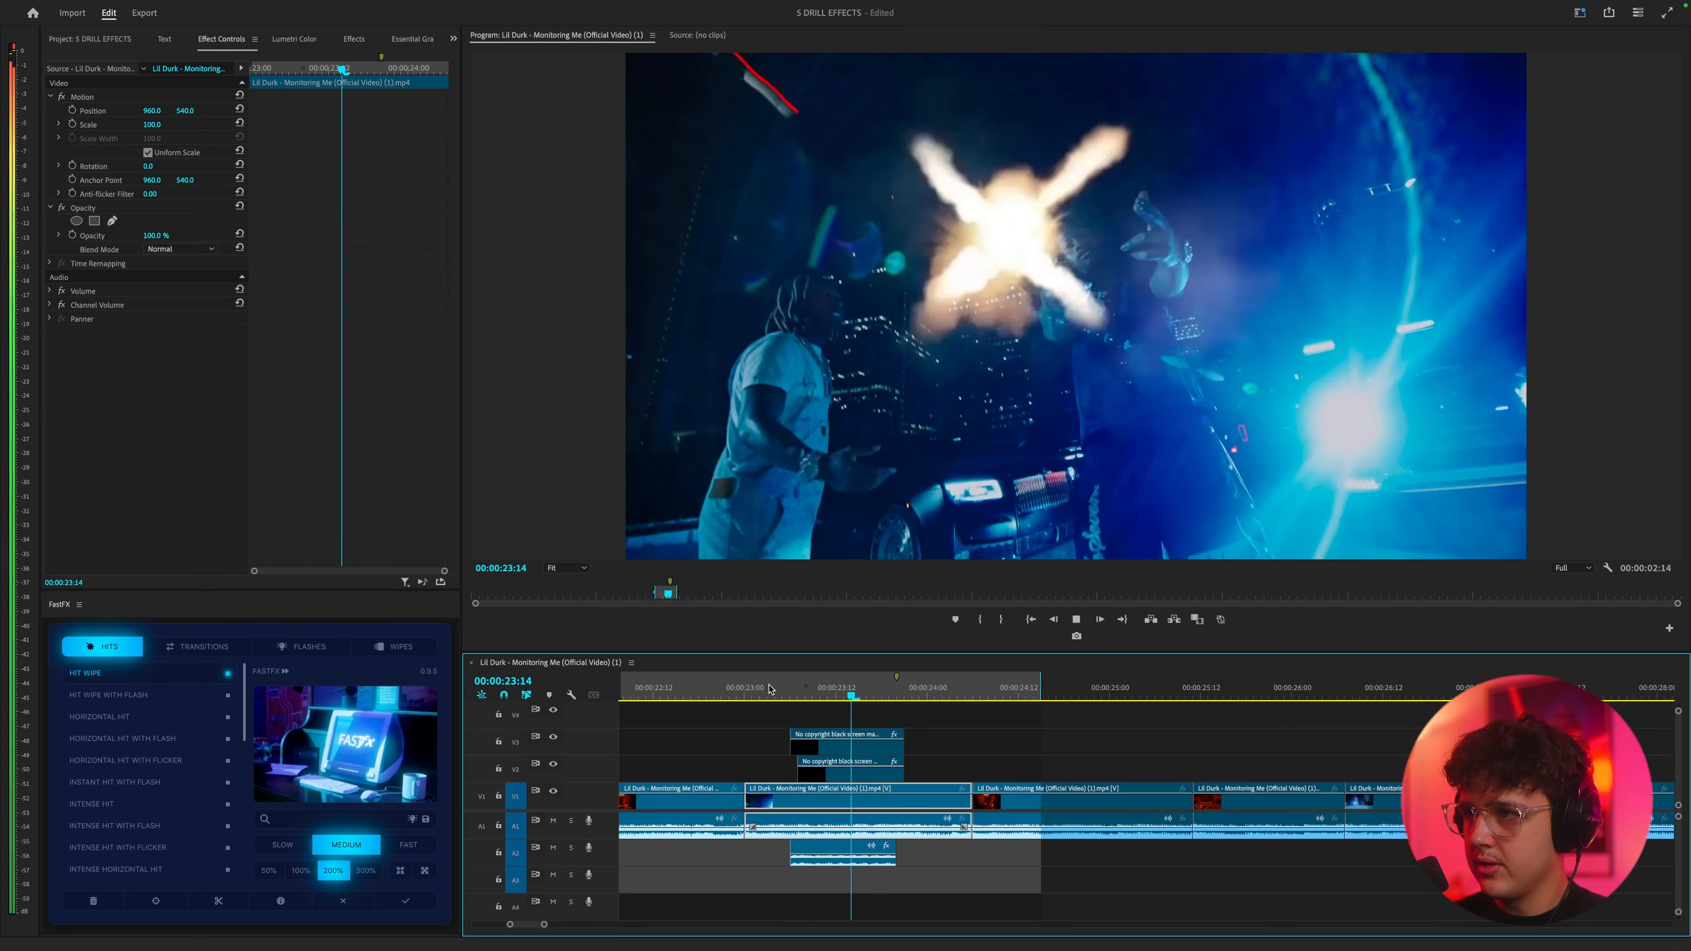
key(space)
key(space)
- Move the V3 flash up over the right rapper's raised hand and the V2 flash to position 823.5, 379.5
click(845, 741)
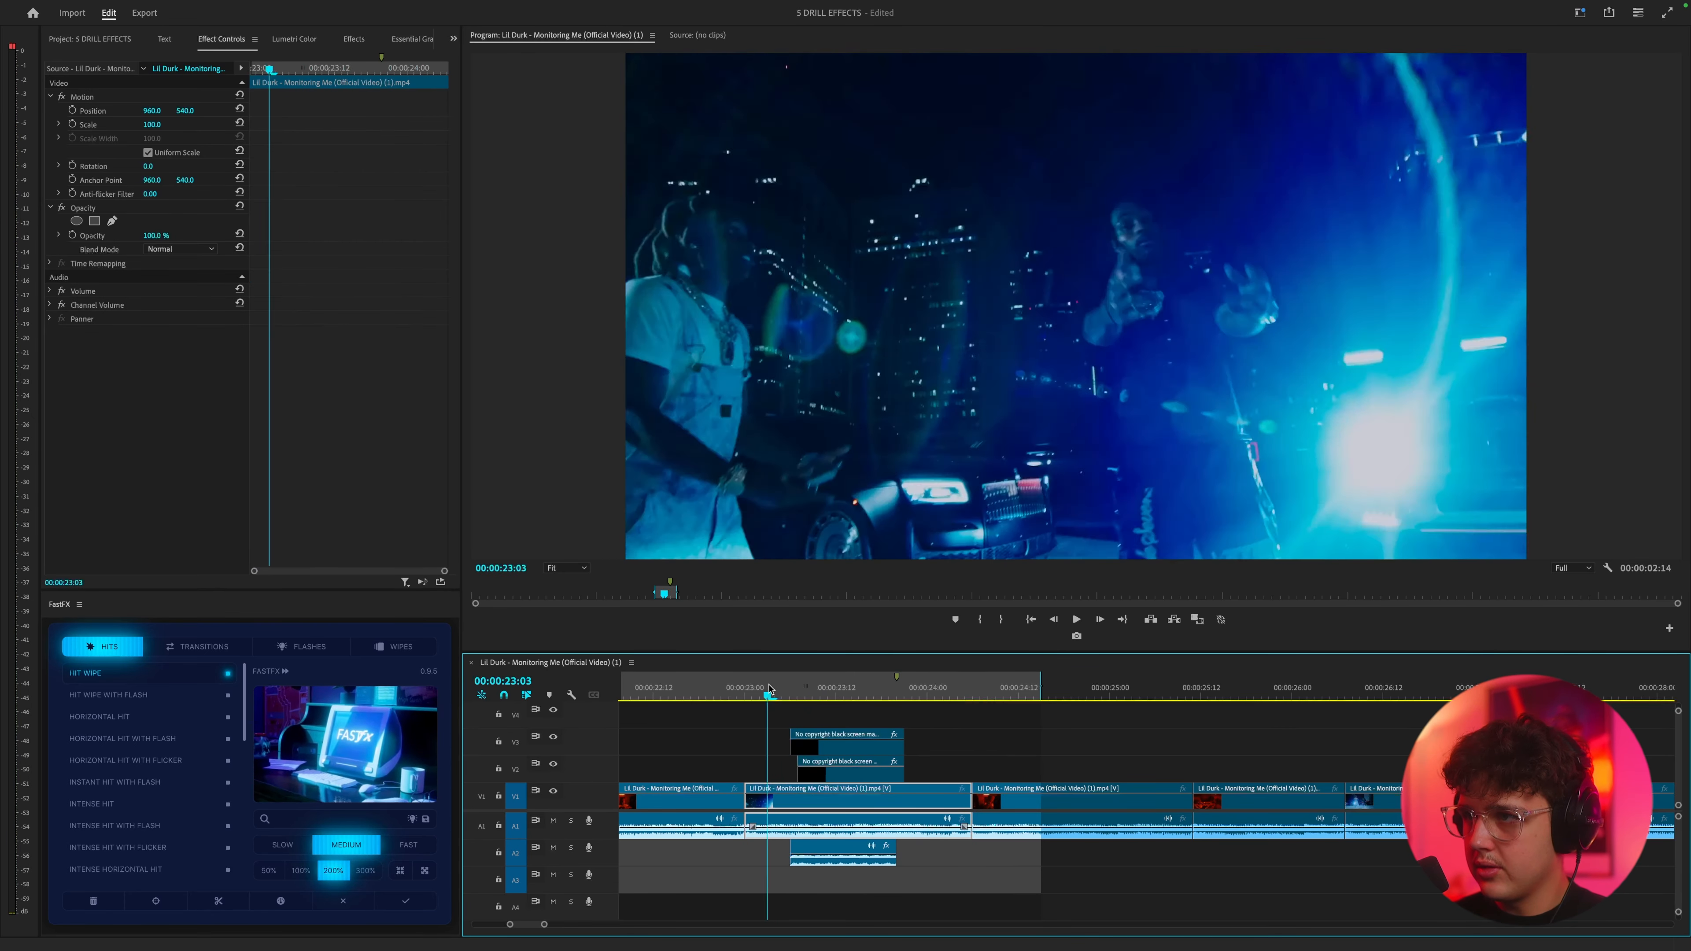
key(space)
click(94, 98)
drag(1248, 291, 1249, 202)
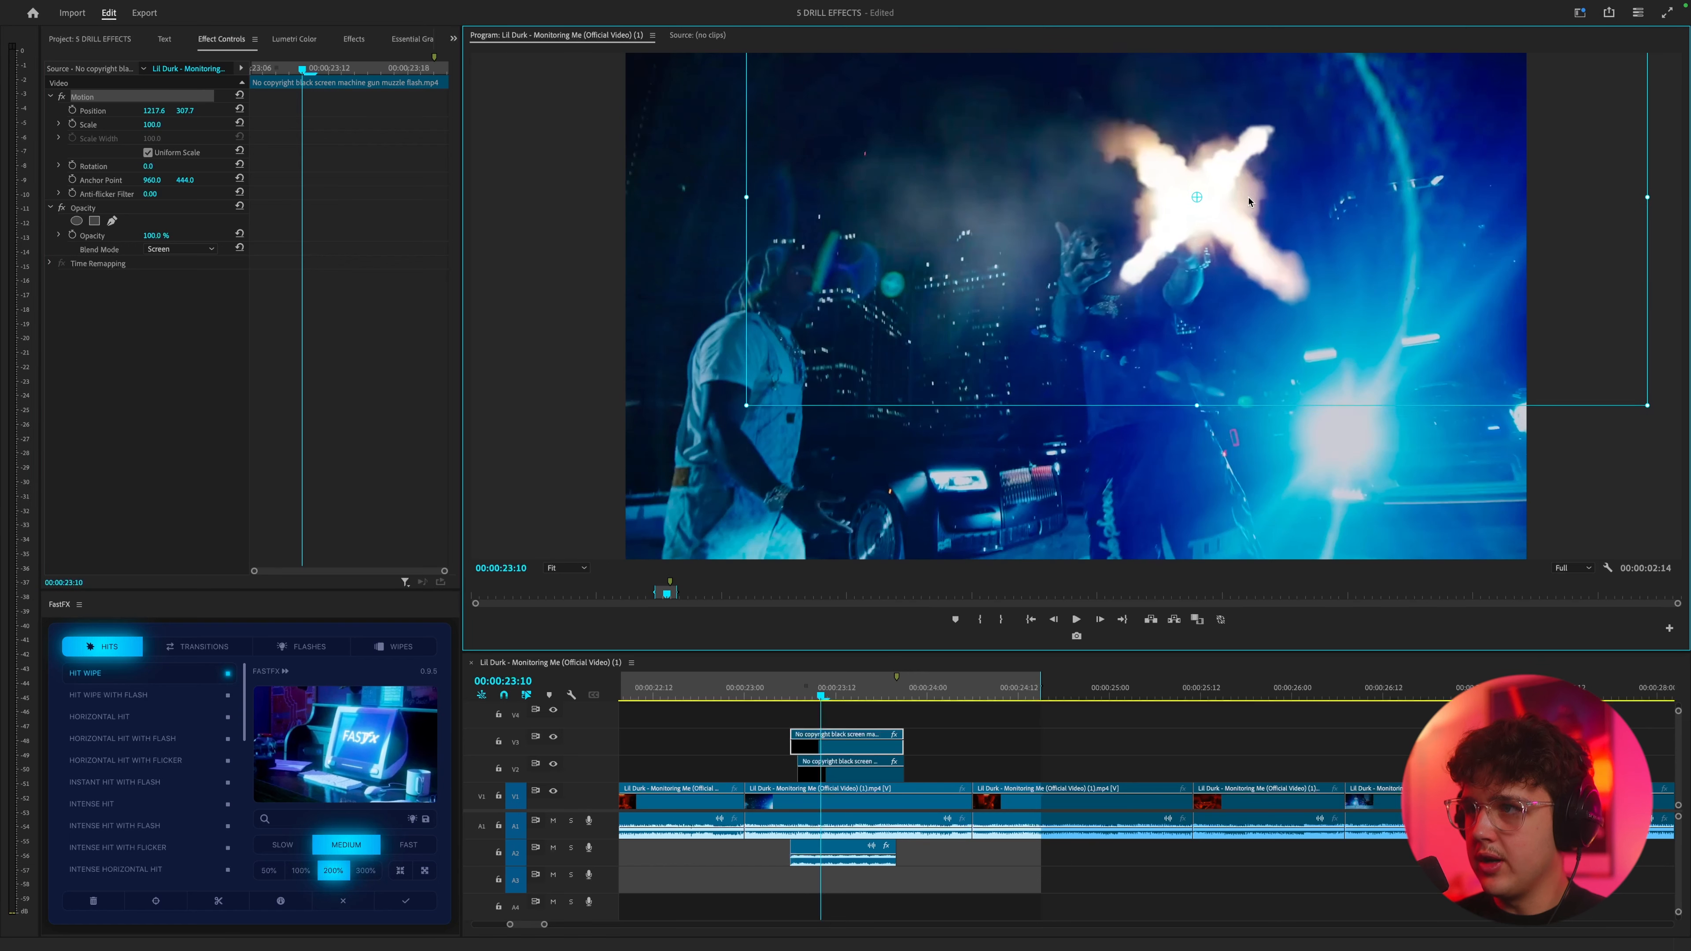
click(849, 766)
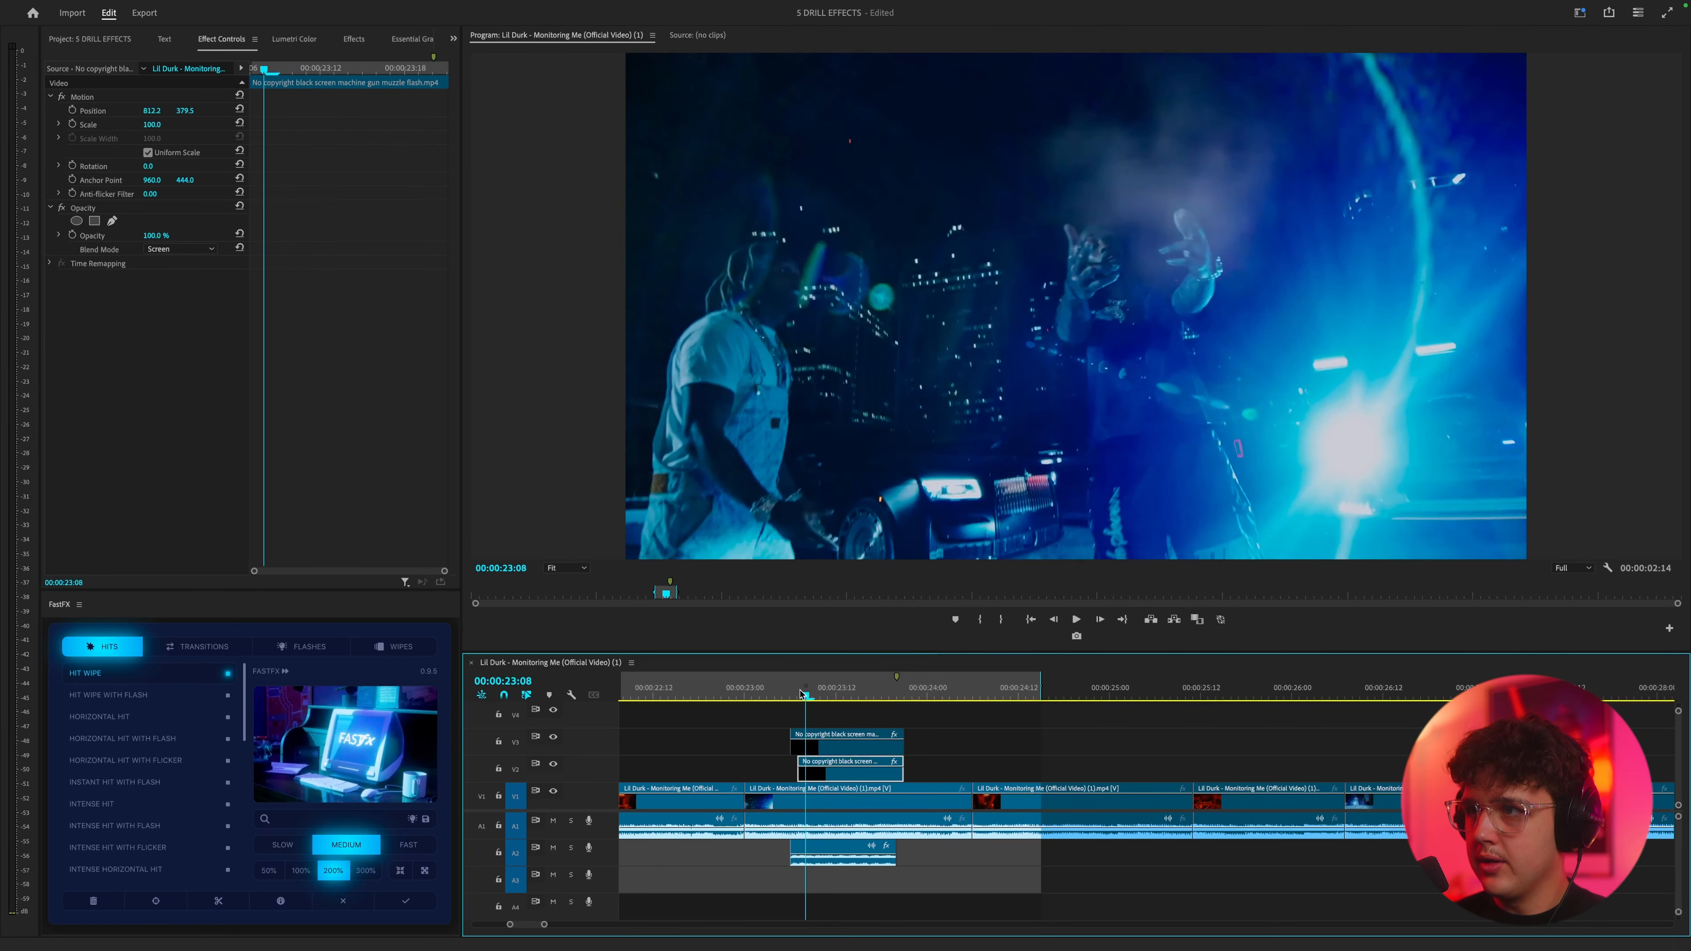
click(80, 96)
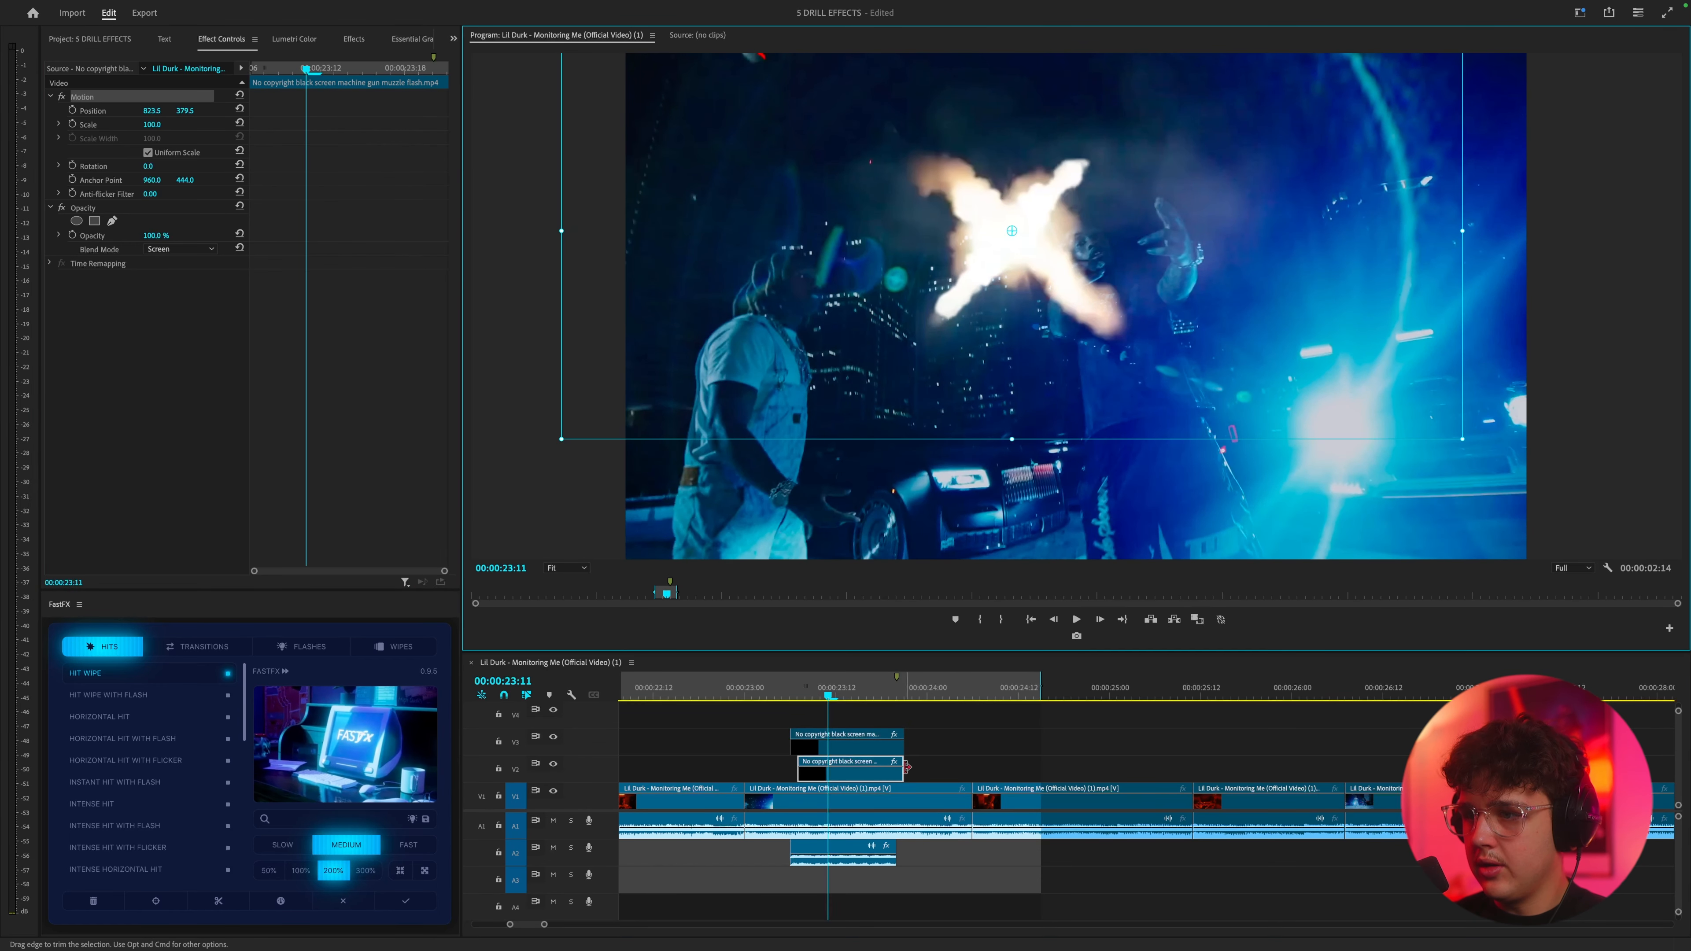
- Try extending both flashes and the SMG sound clip to the end of the hand-gesture shot, and play back the result
drag(907, 767, 972, 766)
click(799, 686)
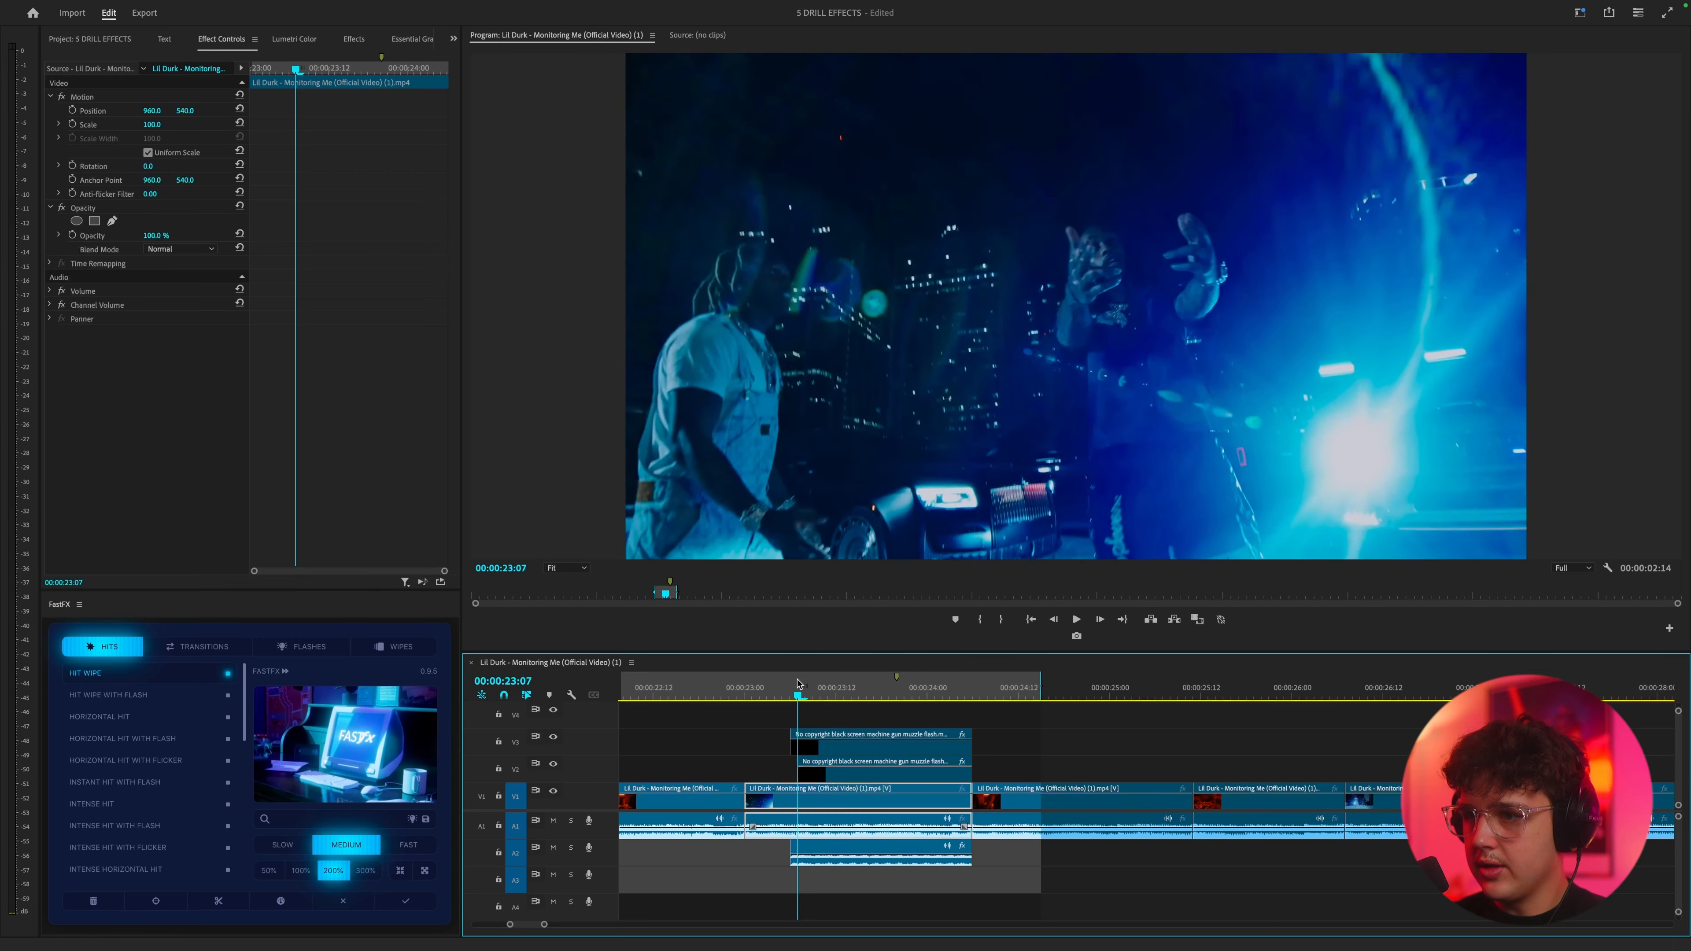
key(space)
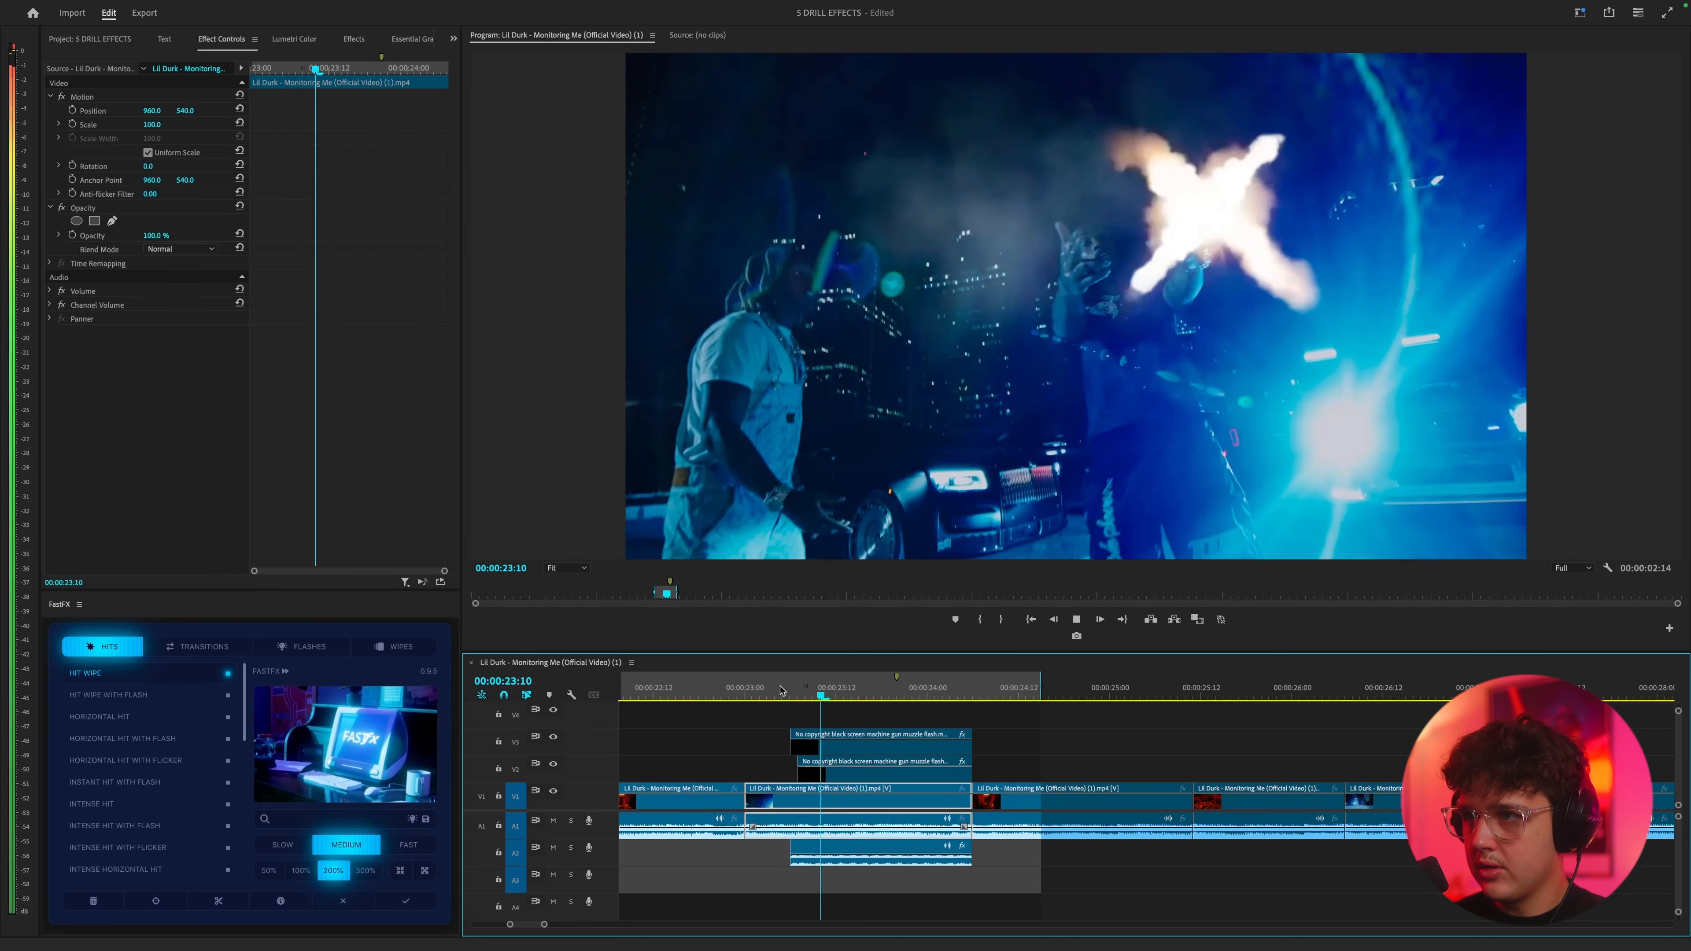
click(812, 688)
key(space)
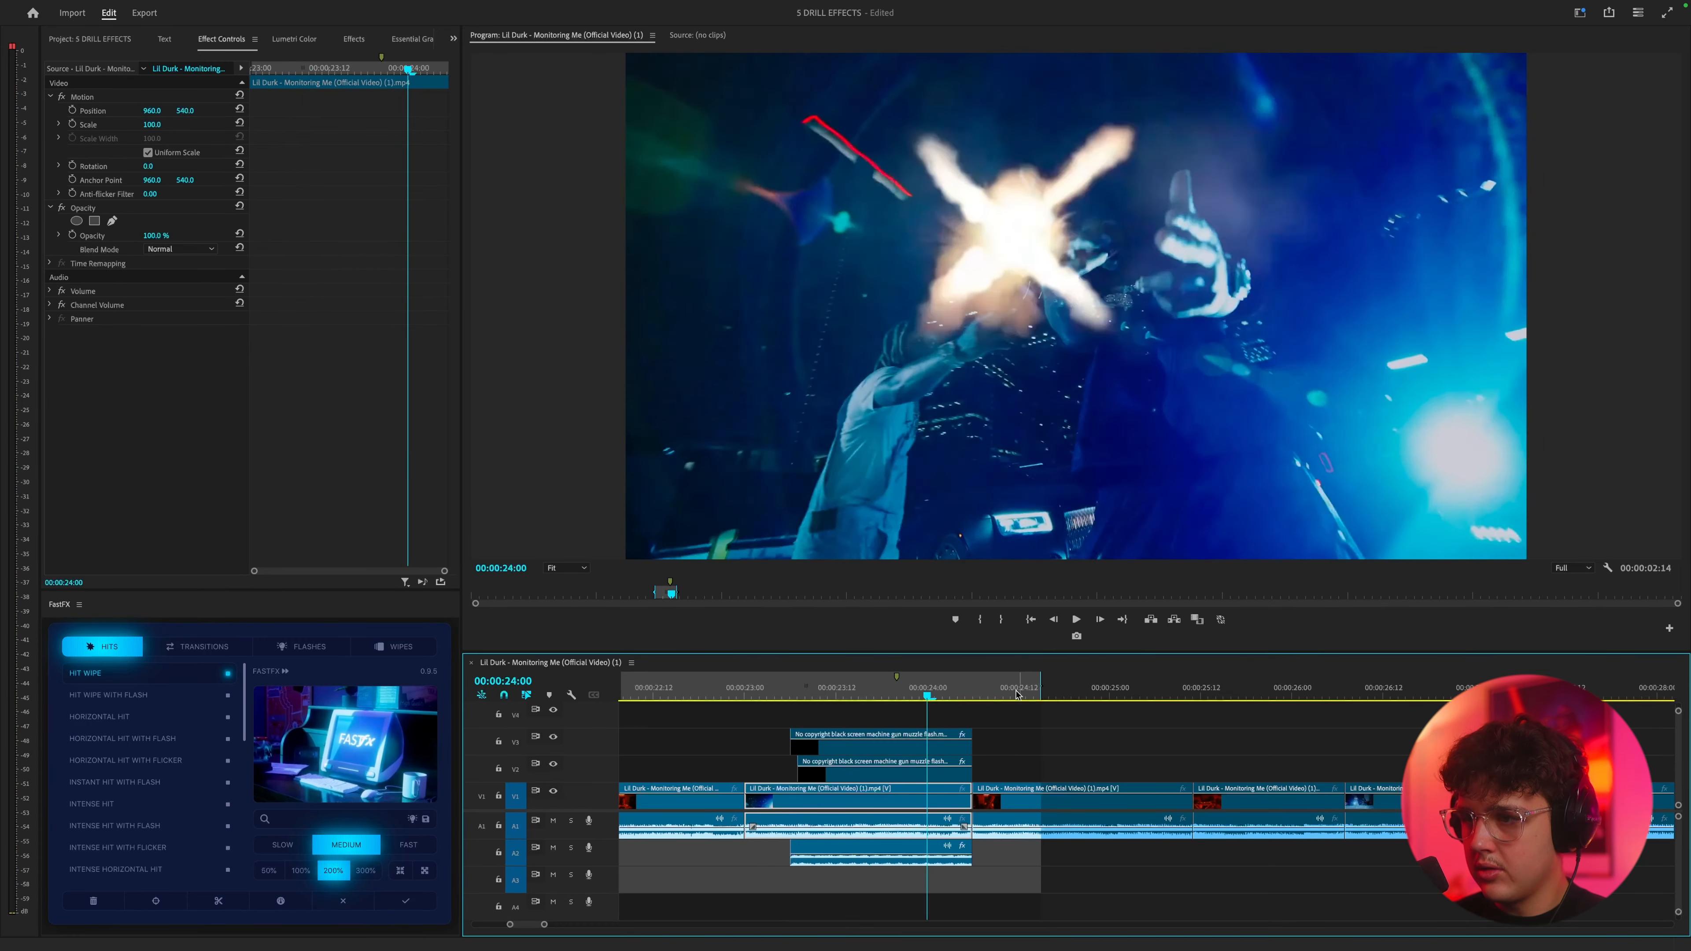
- Trim both muzzle flashes and the SMG sound clip to end at 00:00:23:22, and play back the sequence
drag(971, 734, 913, 777)
click(774, 684)
key(space)
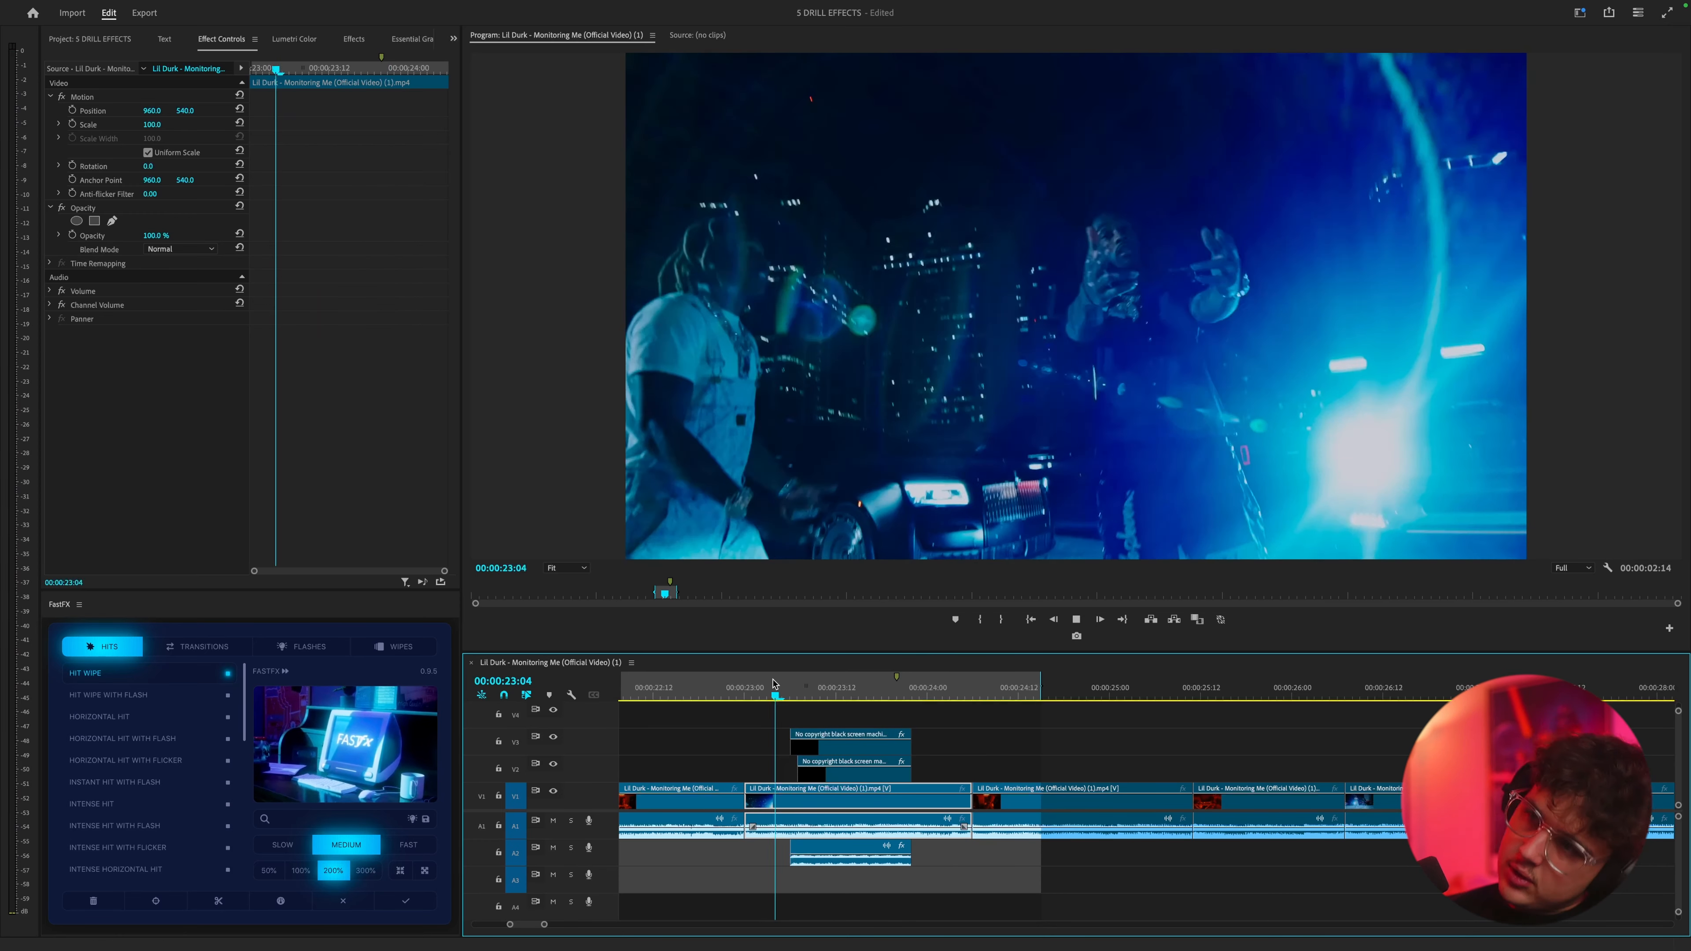
click(774, 684)
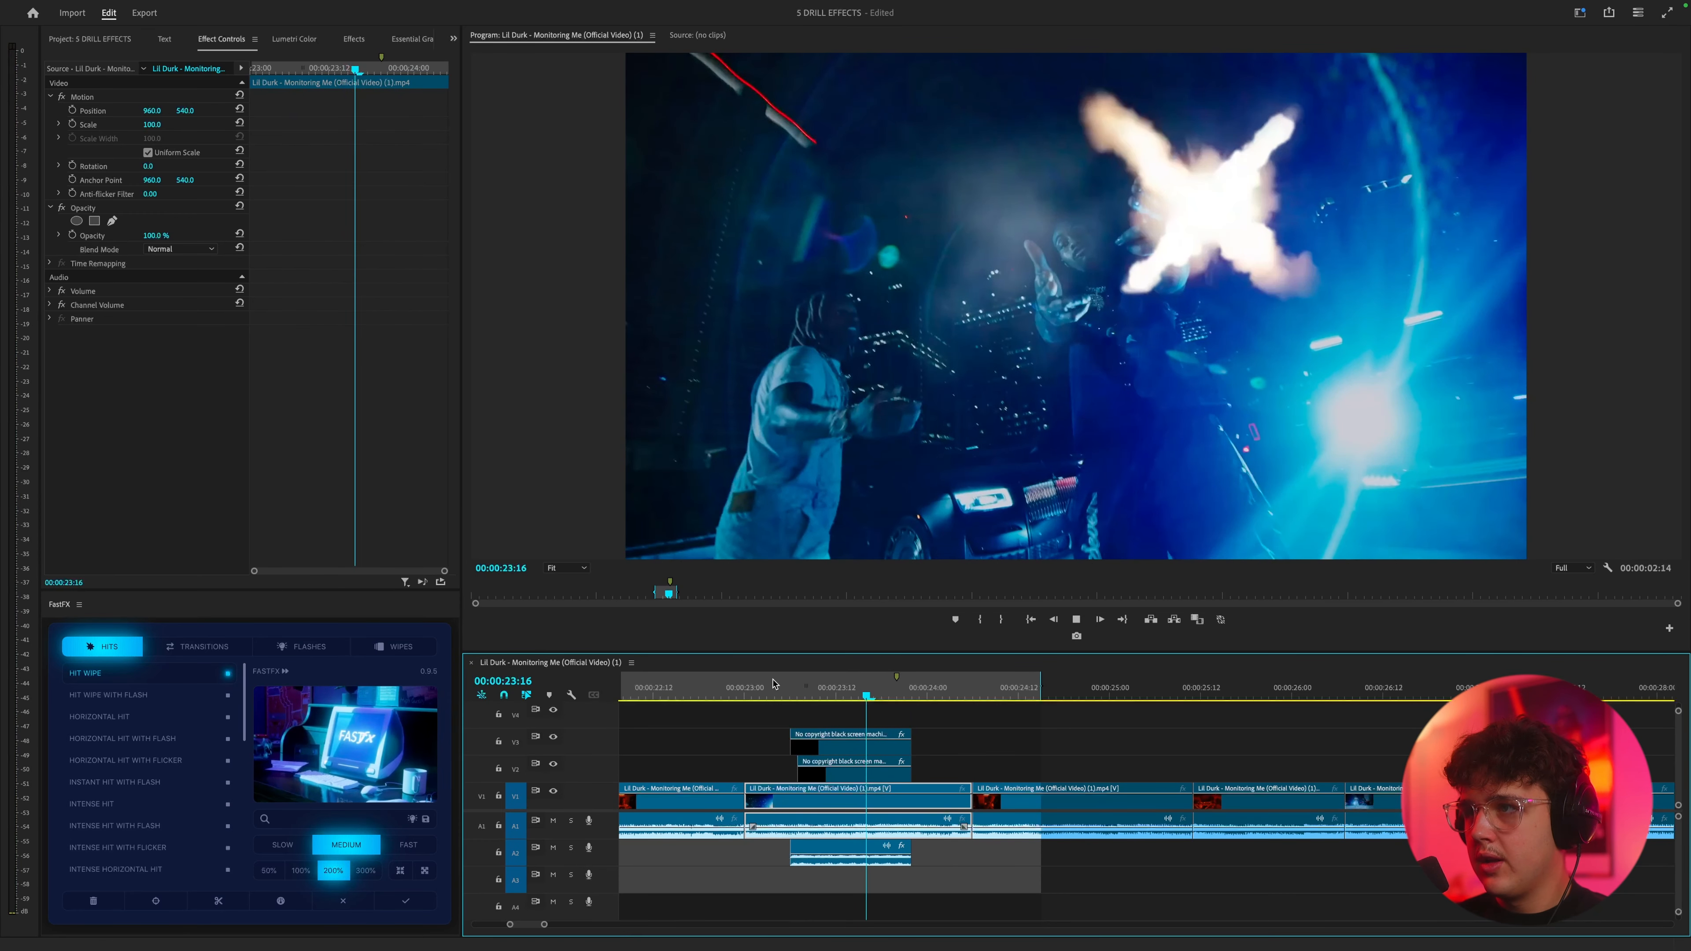
click(774, 684)
key(space)
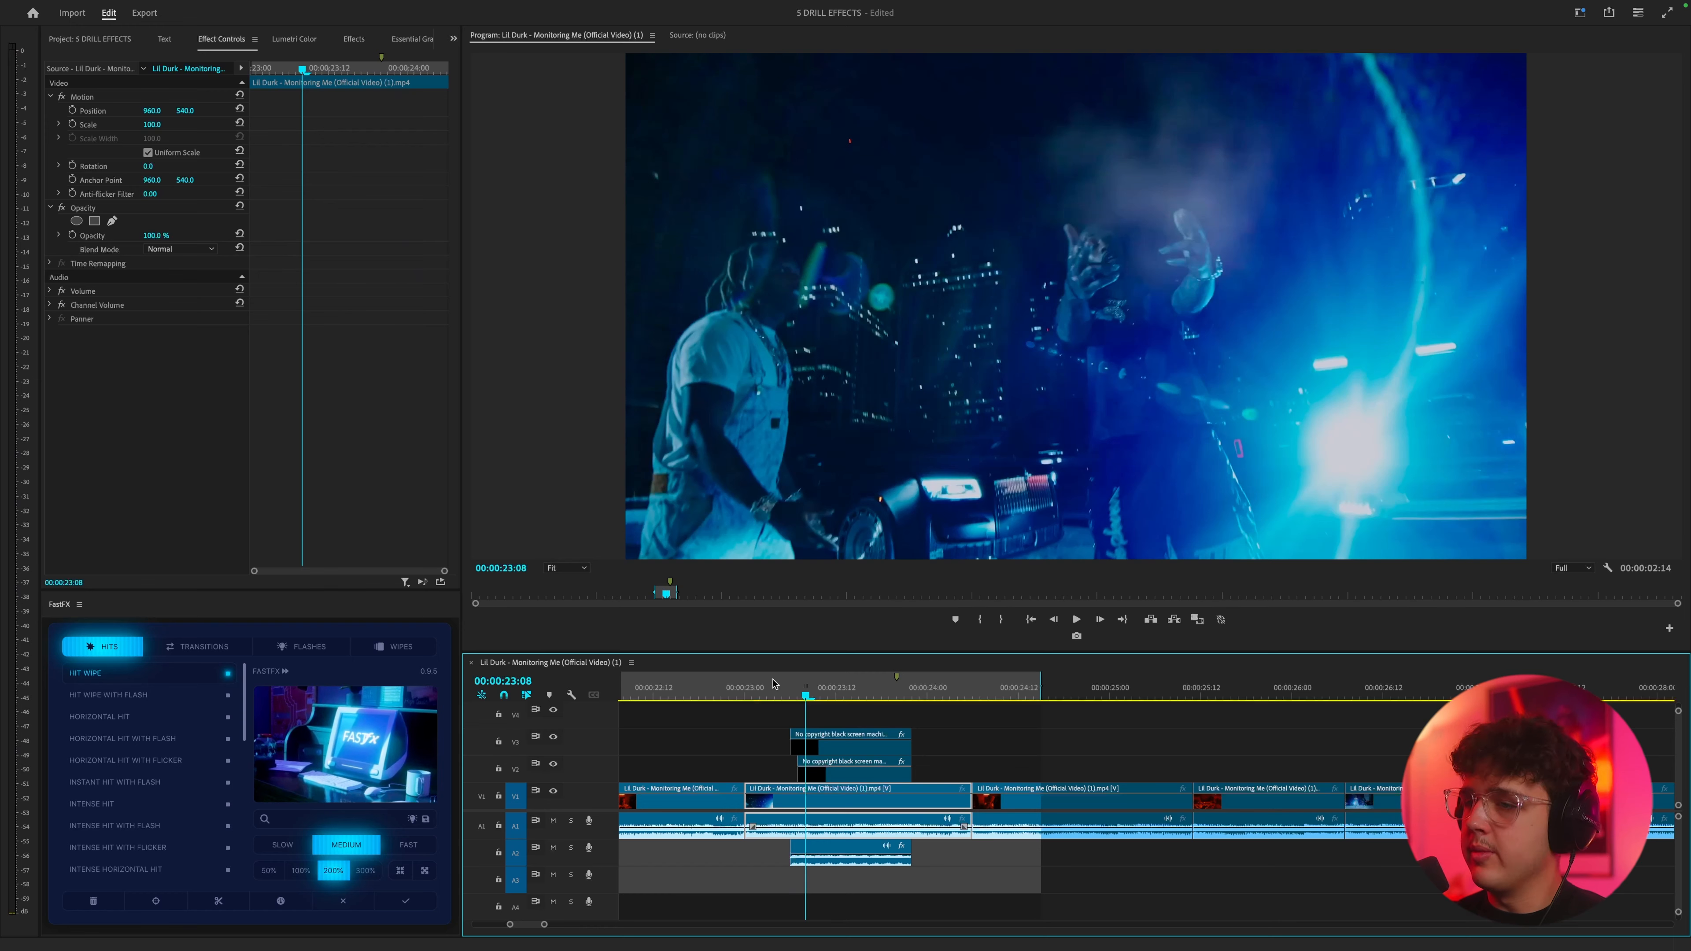
key(space)
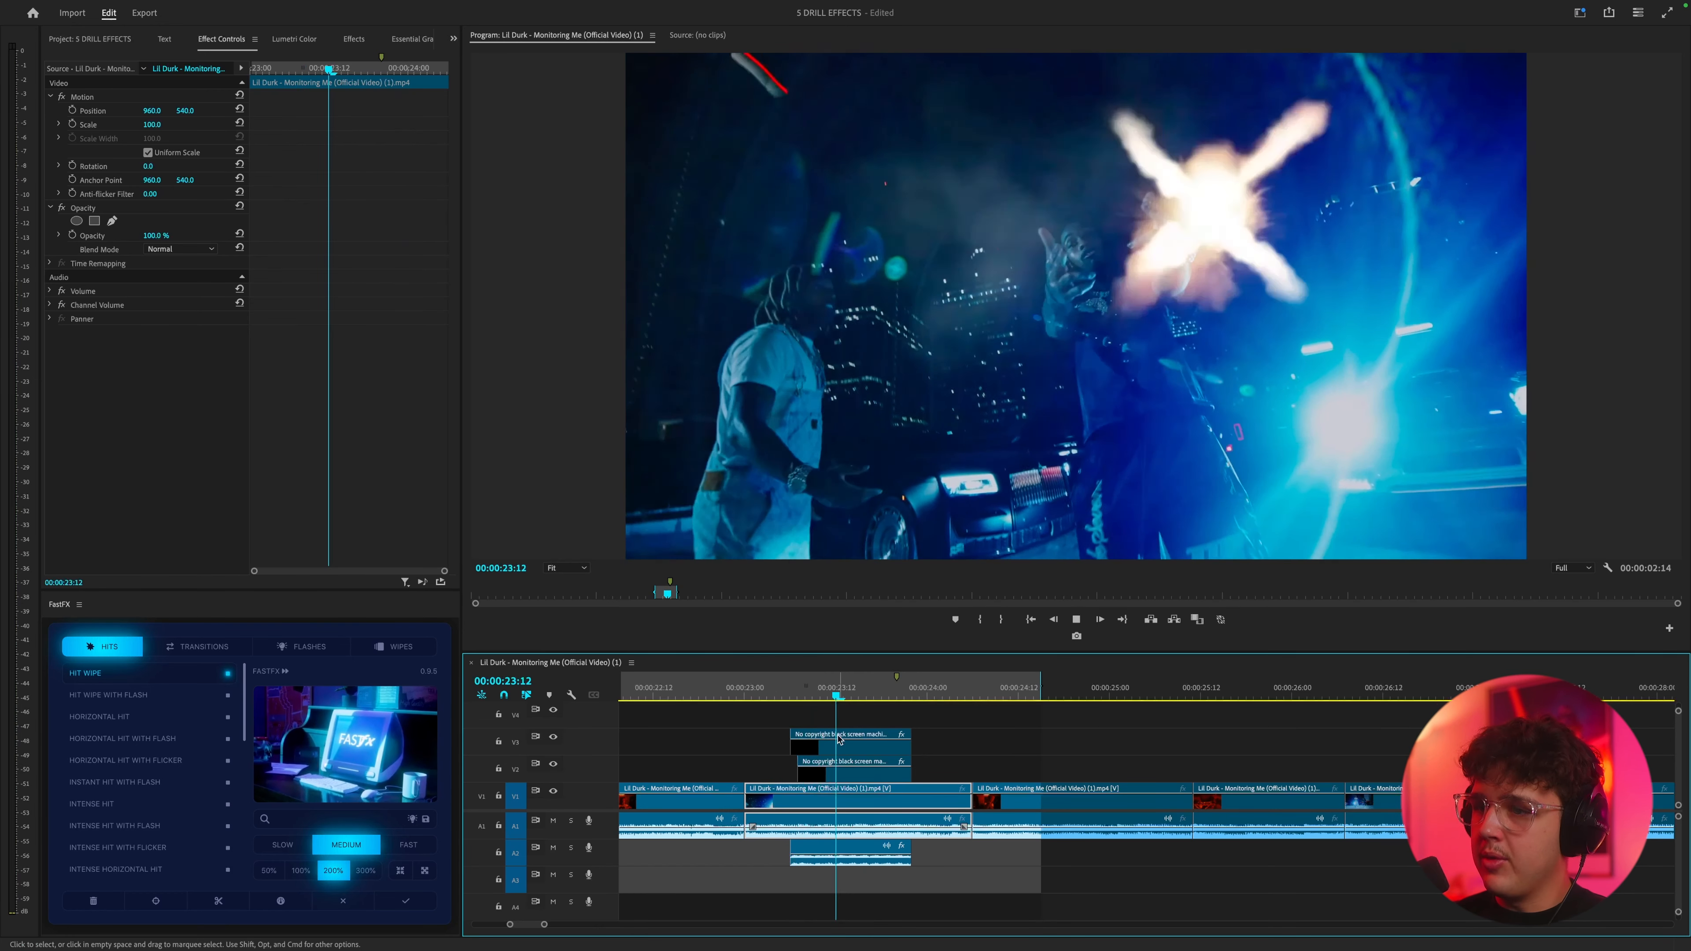
click(866, 741)
click(782, 690)
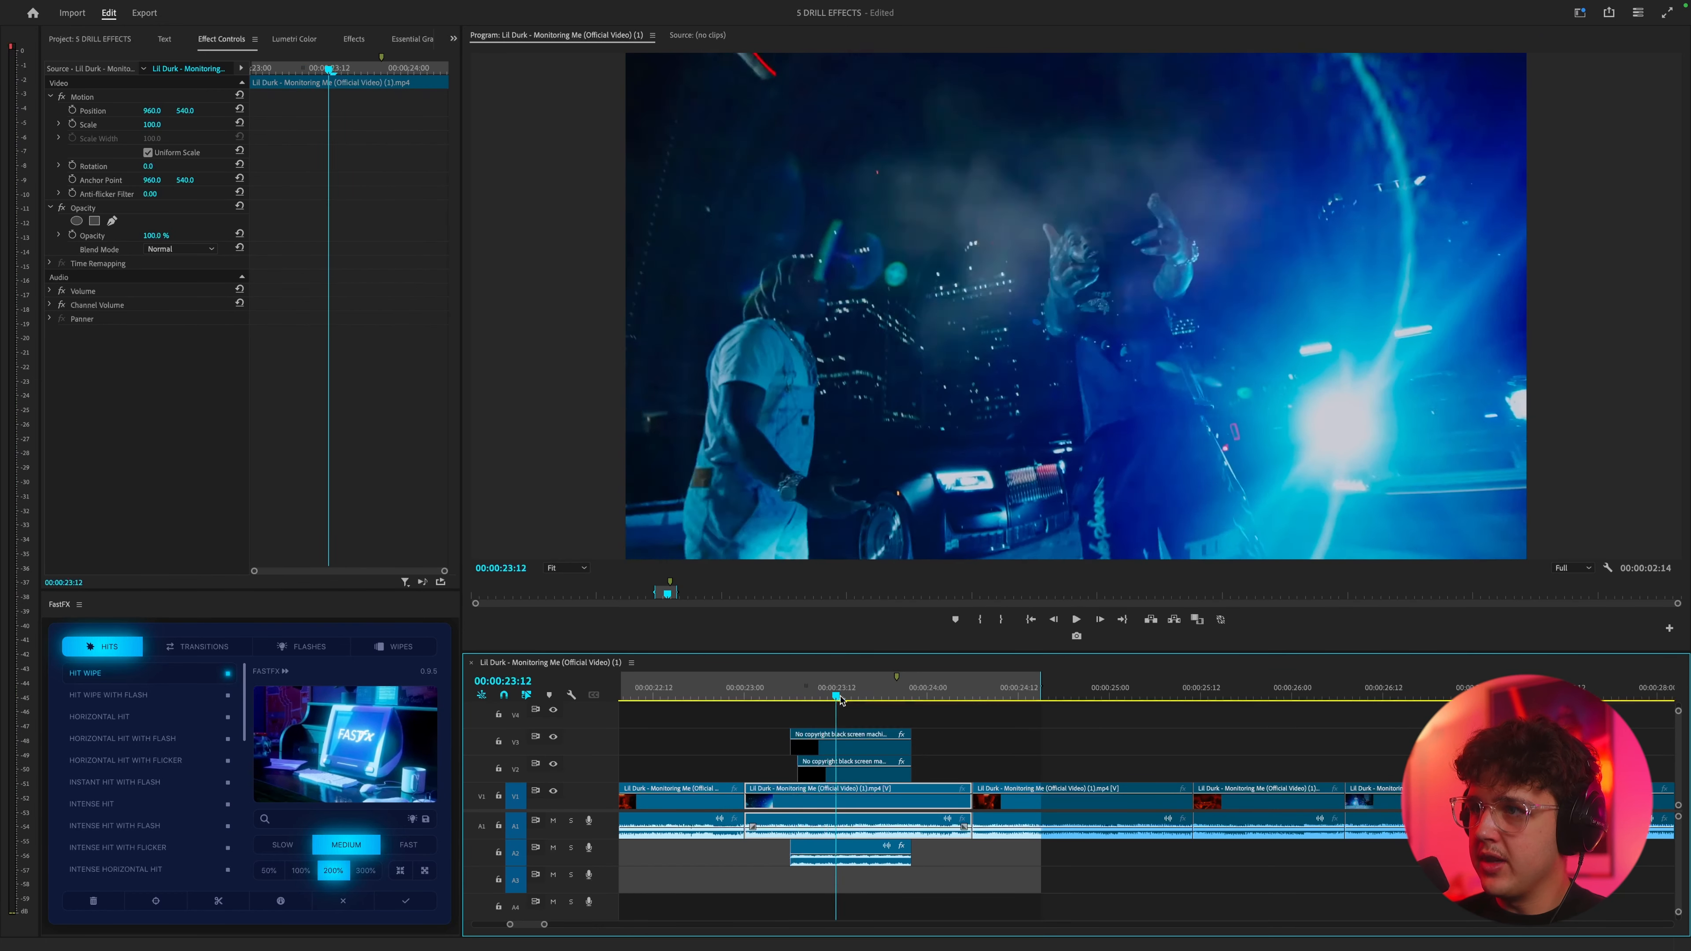
click(782, 692)
- Move the playhead to the flashes' end at 00:00:23:22 and target only tracks V4 and A4
drag(782, 714, 912, 716)
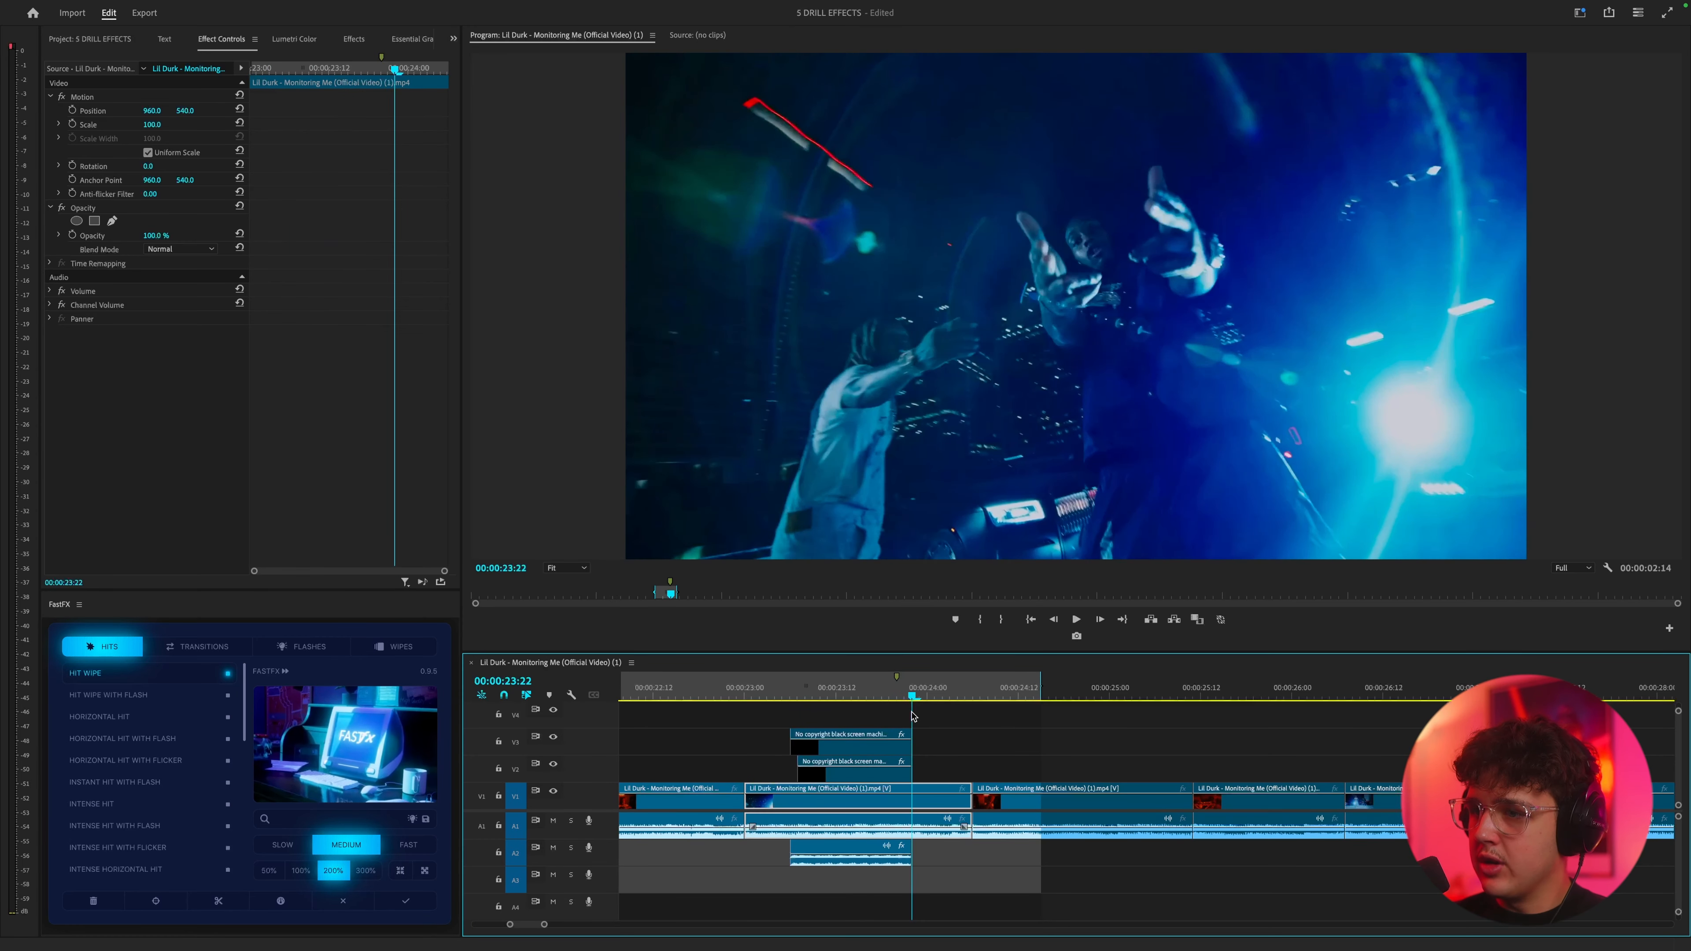
drag(522, 804, 515, 880)
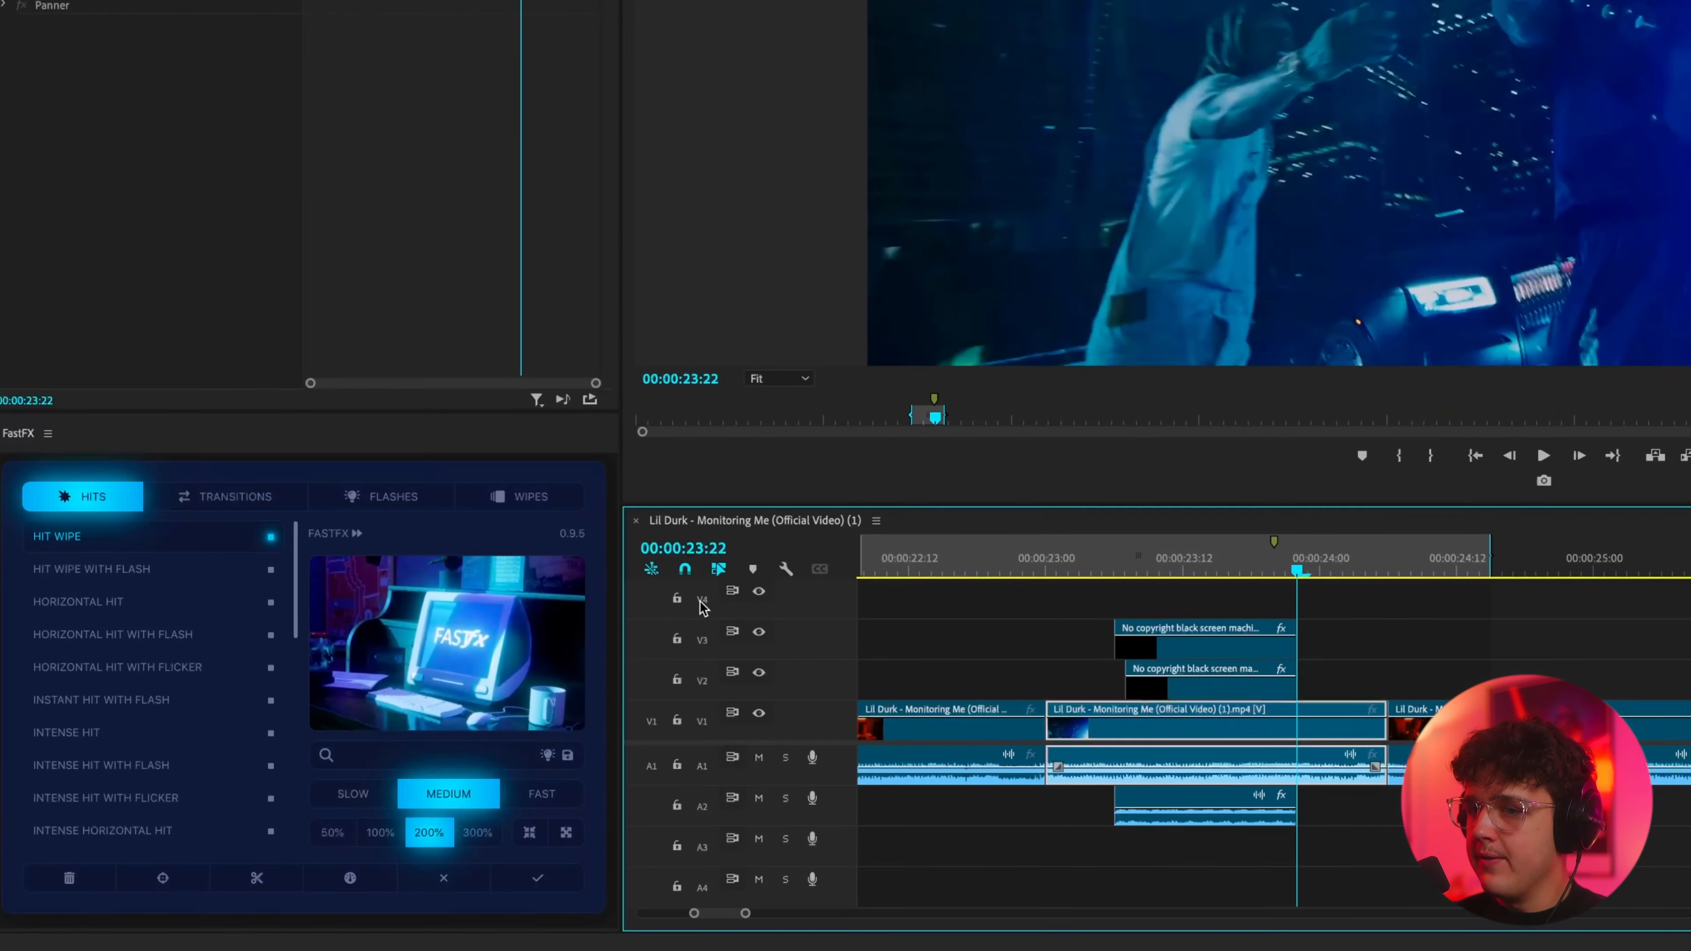
click(701, 601)
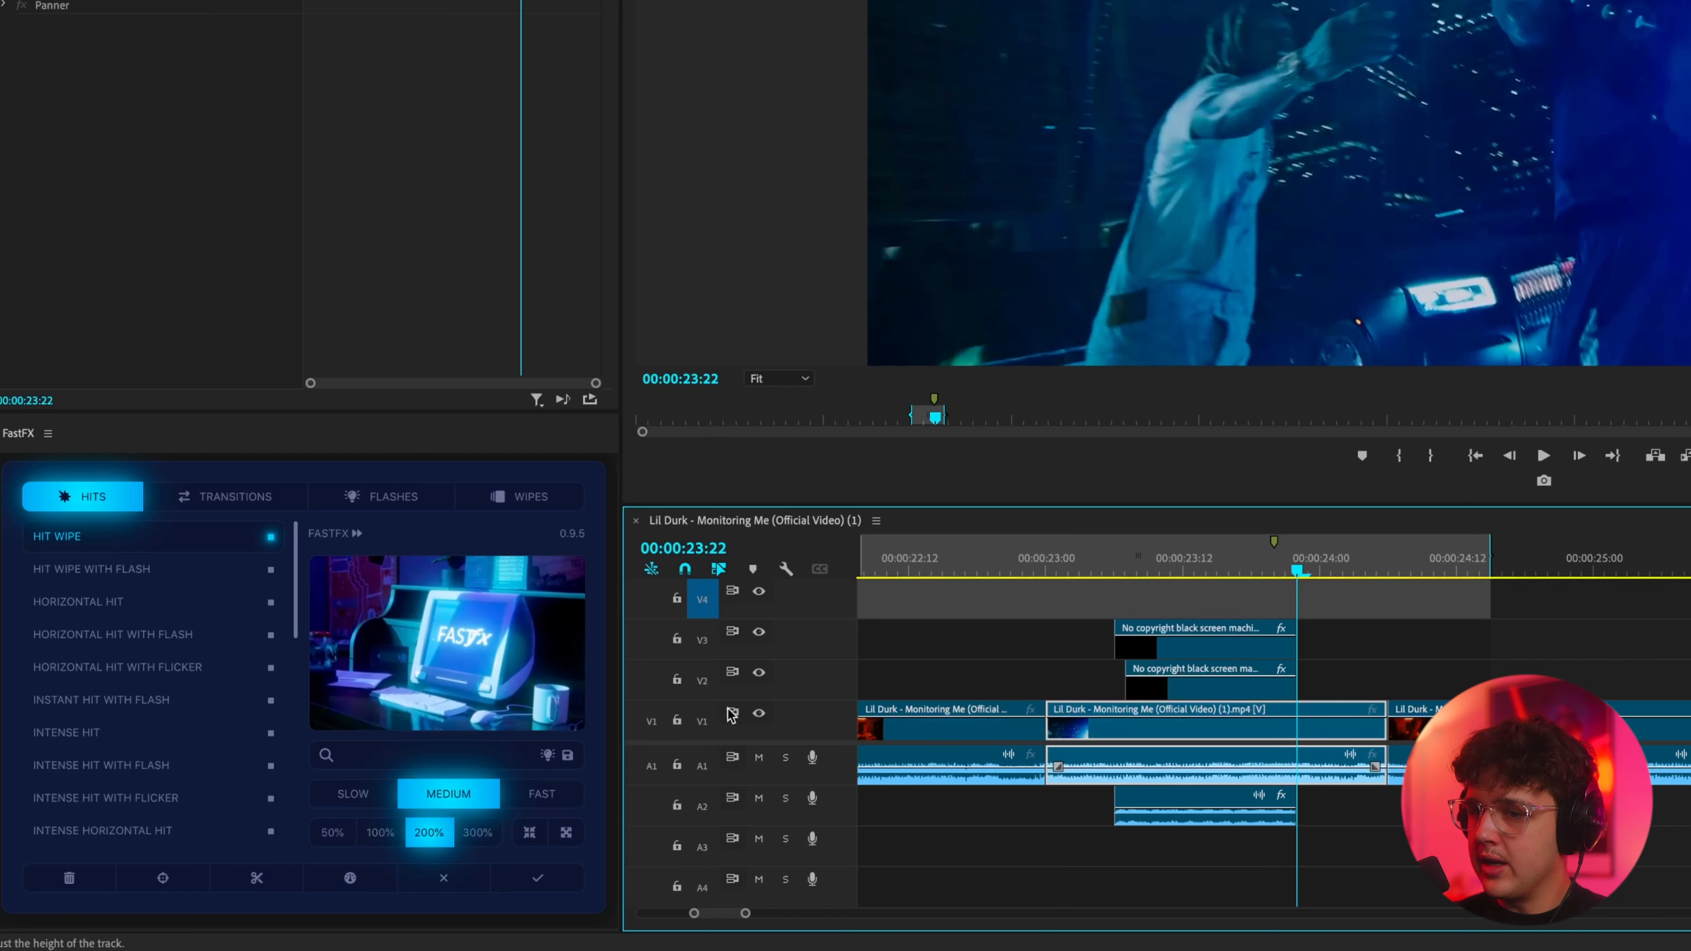
click(706, 890)
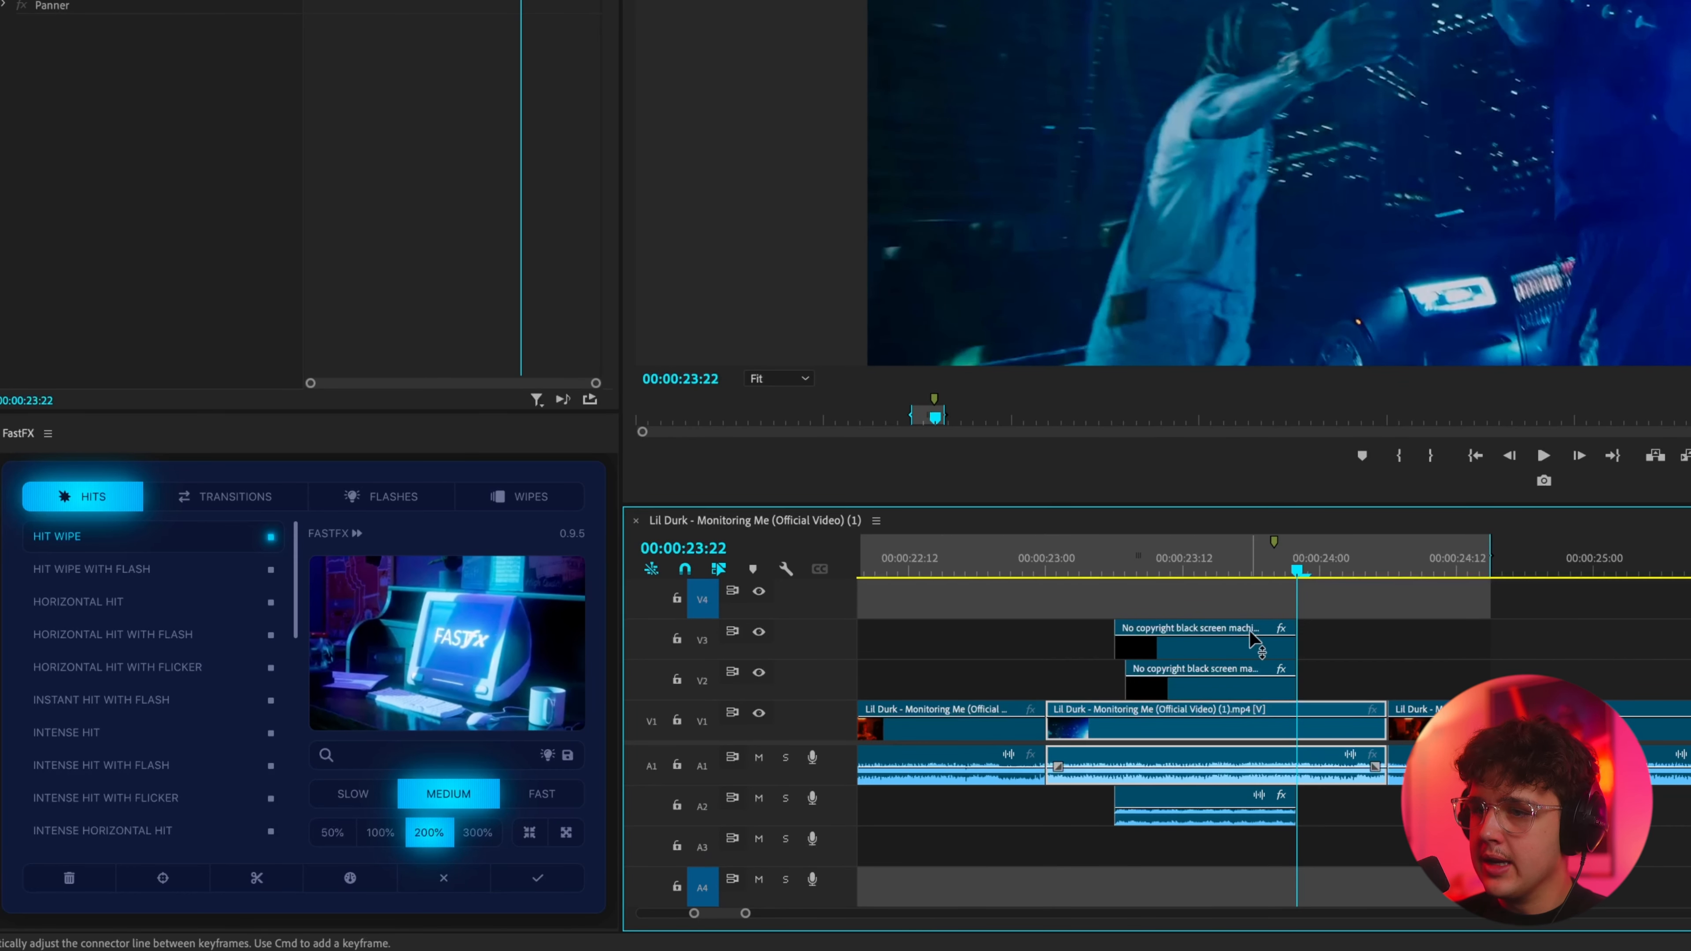
- Apply the FastFX hit Quick Hit With Flash V2 on track V4 at the flashes' end, 00:00:23:22
click(112, 707)
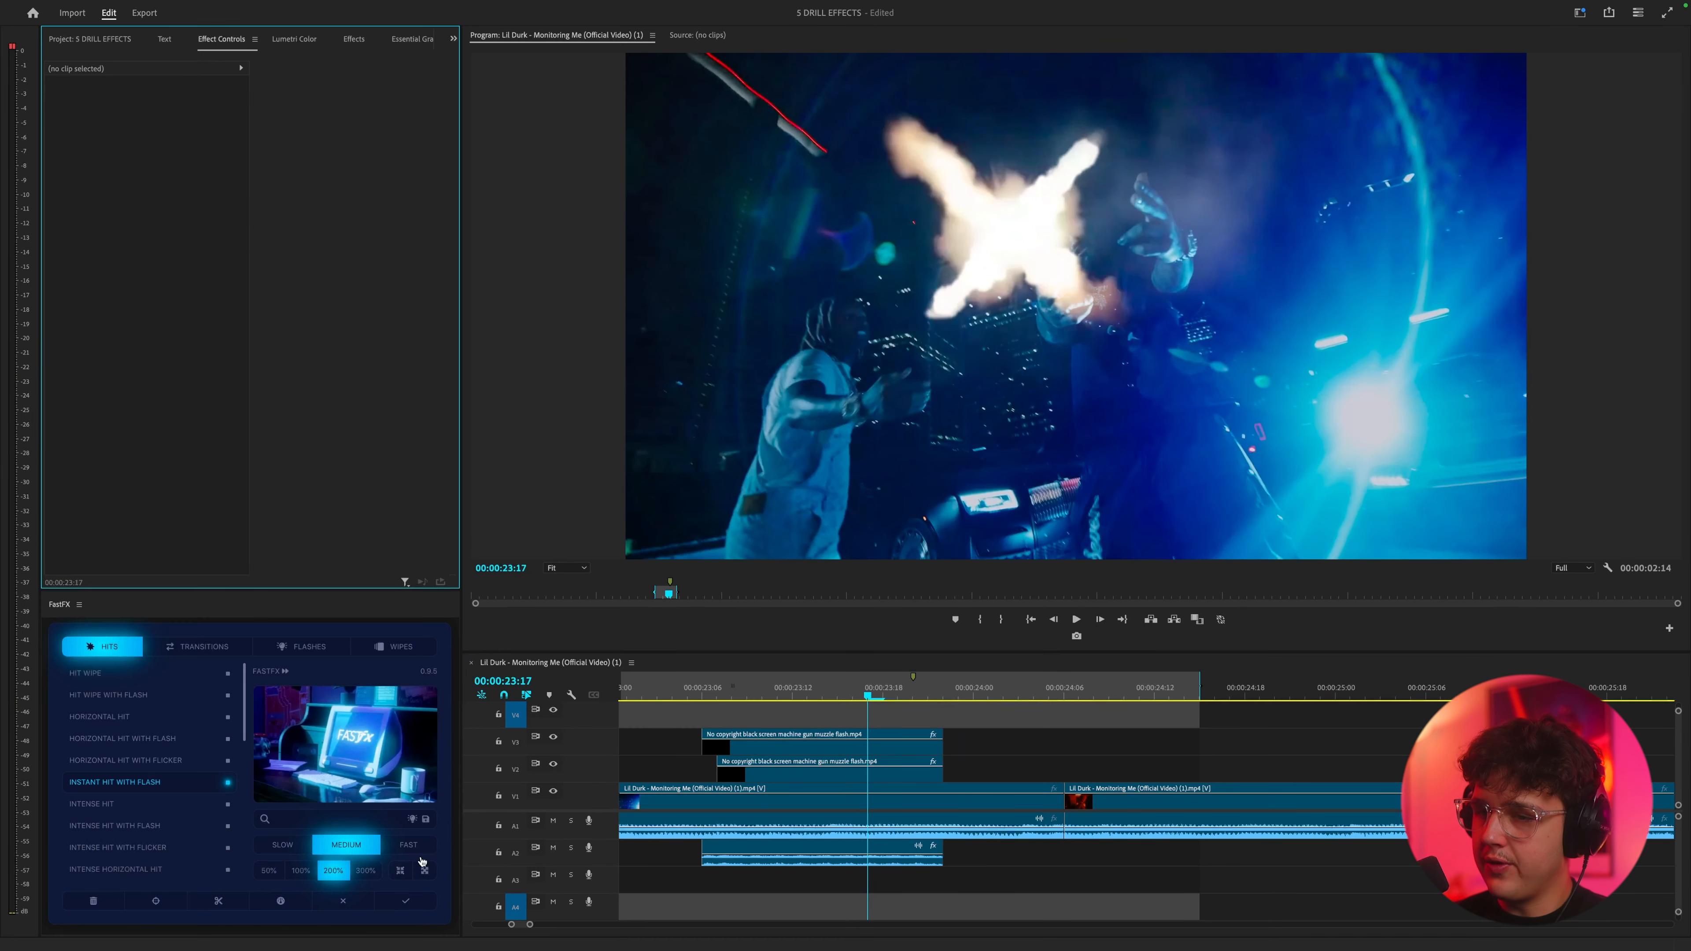
click(942, 697)
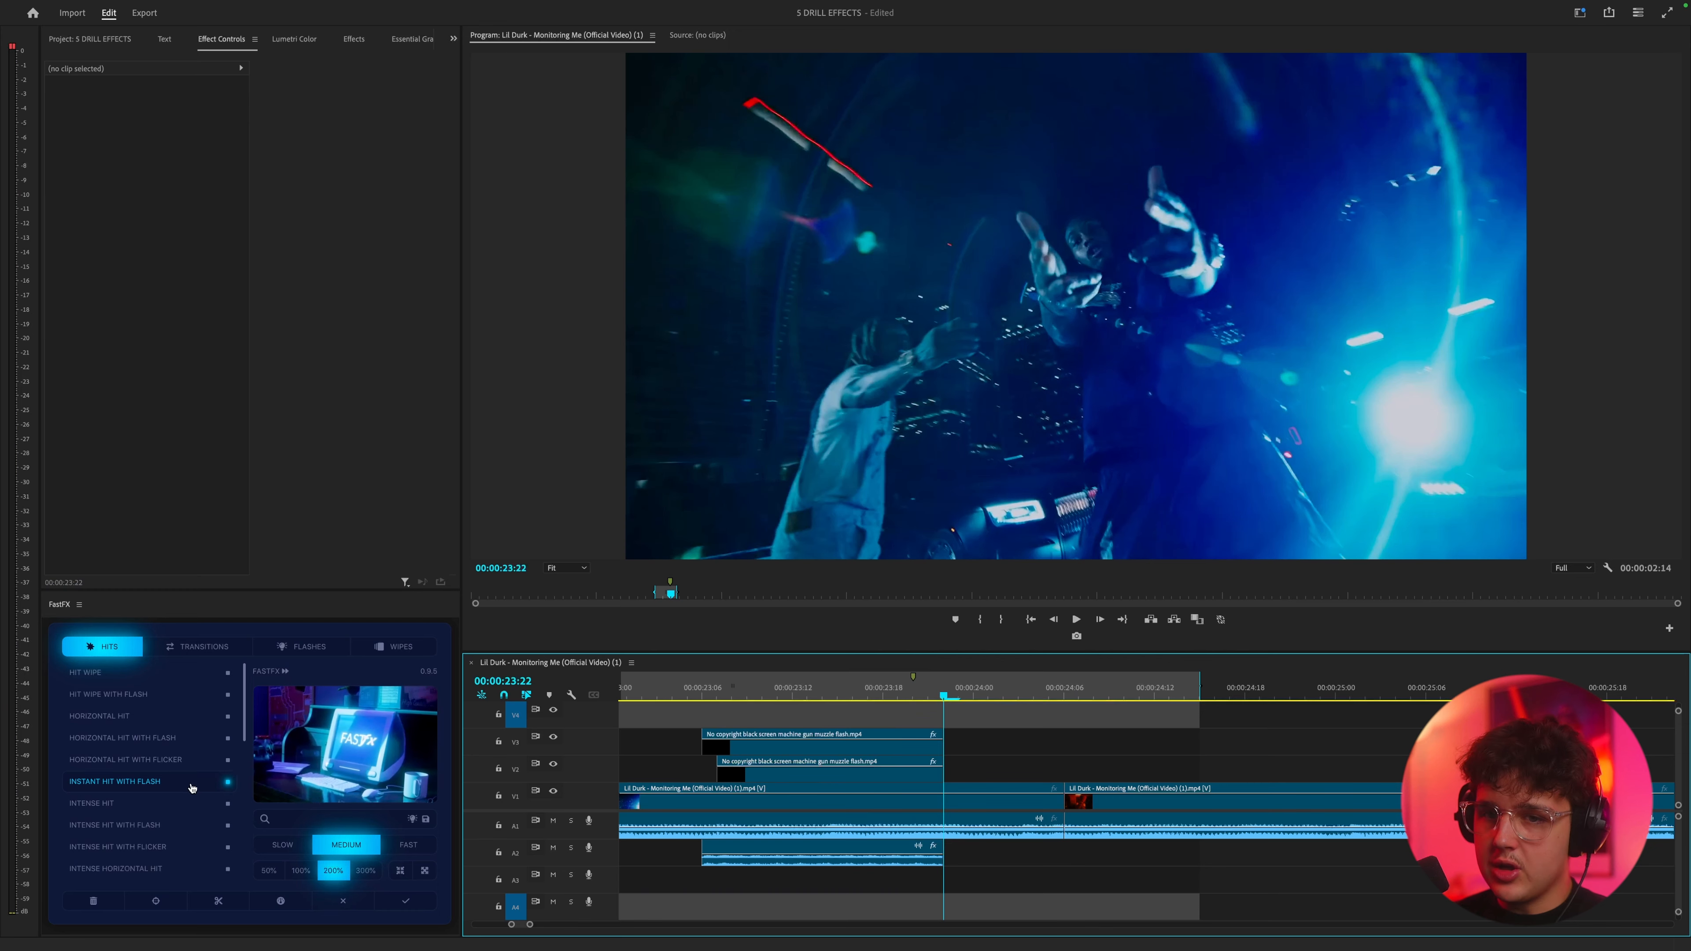
scroll(166, 806, down, 3)
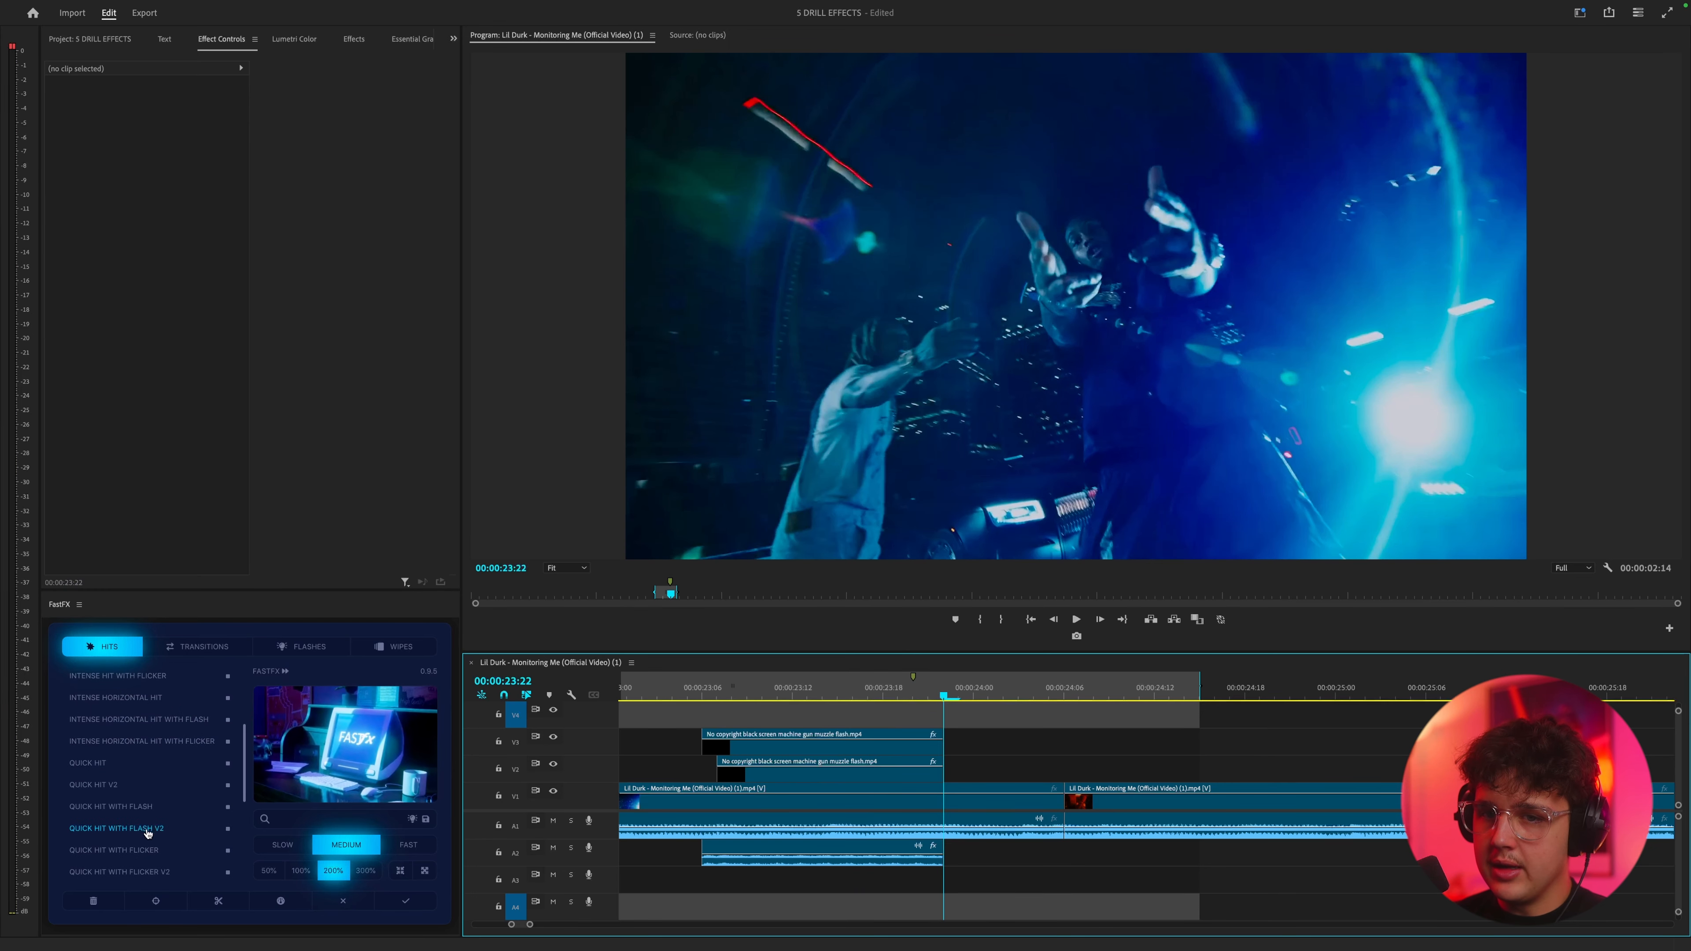
click(116, 828)
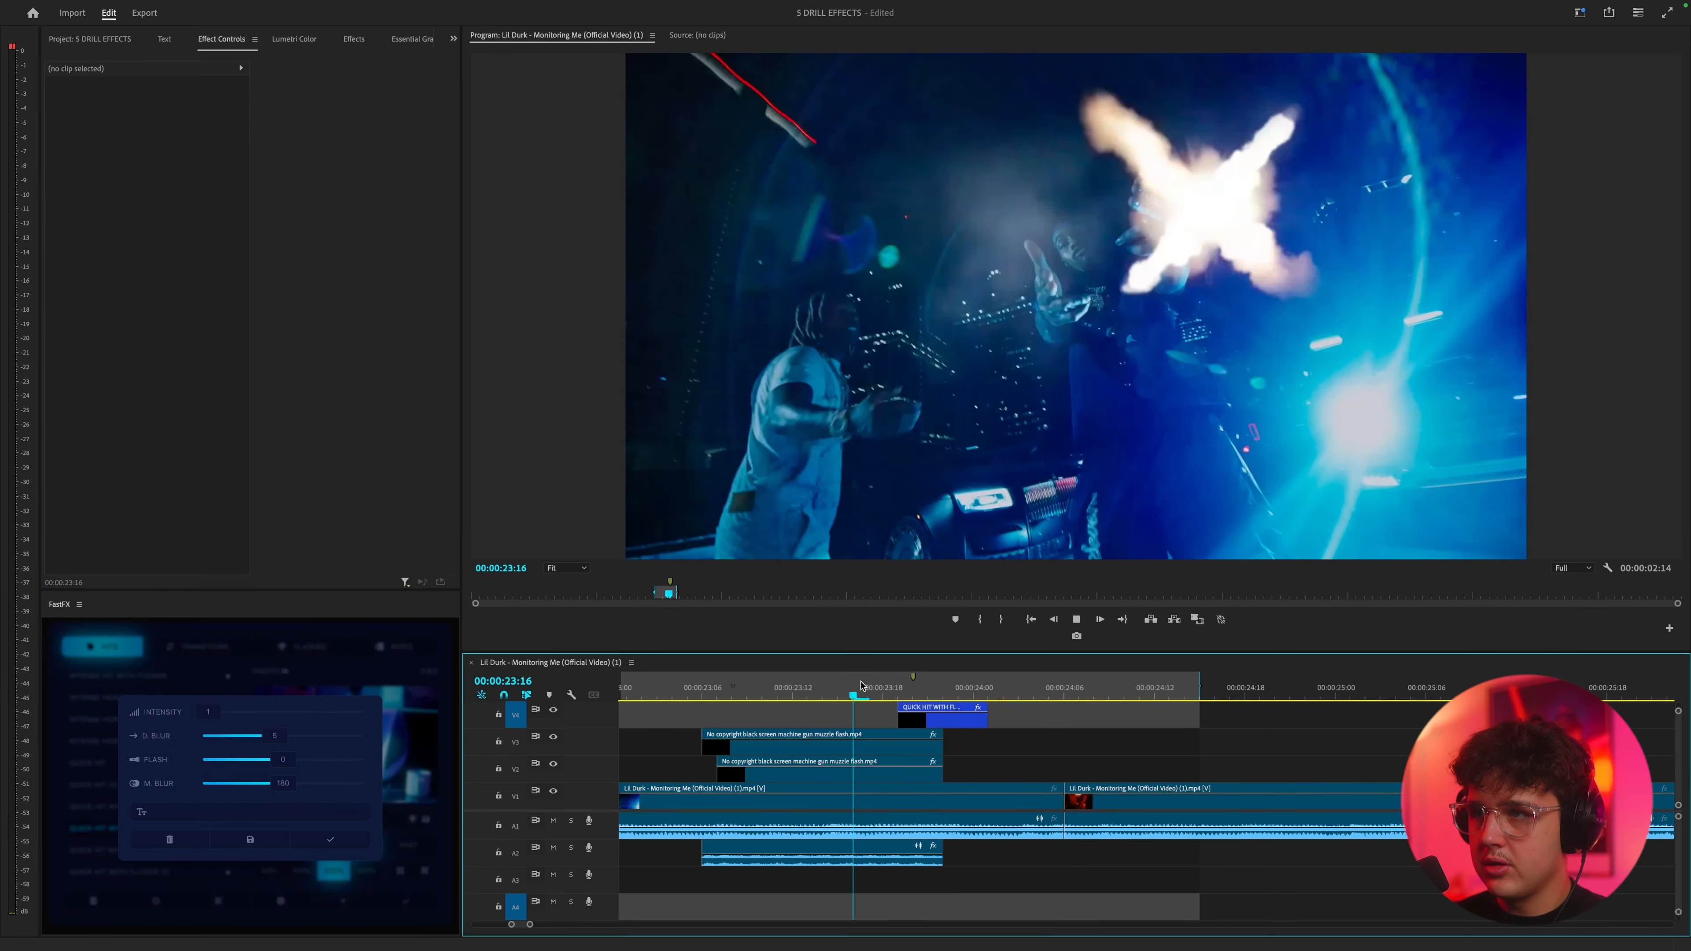
- Play back the hand-gesture shot with its muzzle flashes and the new hit, through the cut into the following shots
click(866, 680)
key(space)
drag(866, 680, 946, 687)
key(space)
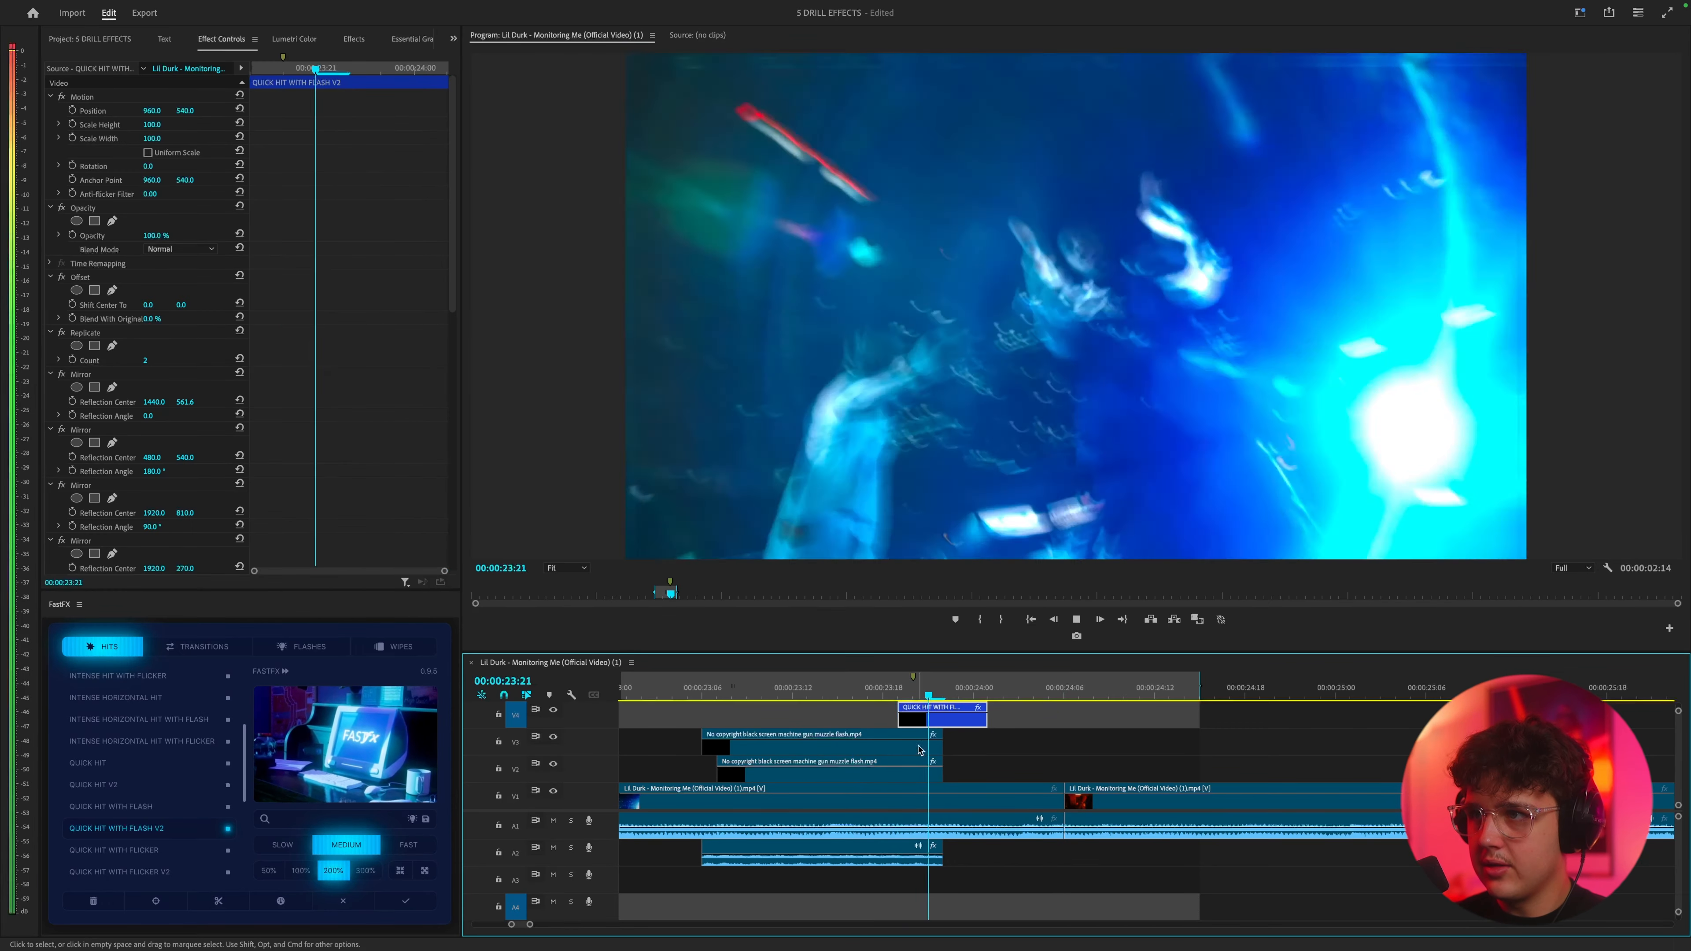
key(minus)
click(806, 687)
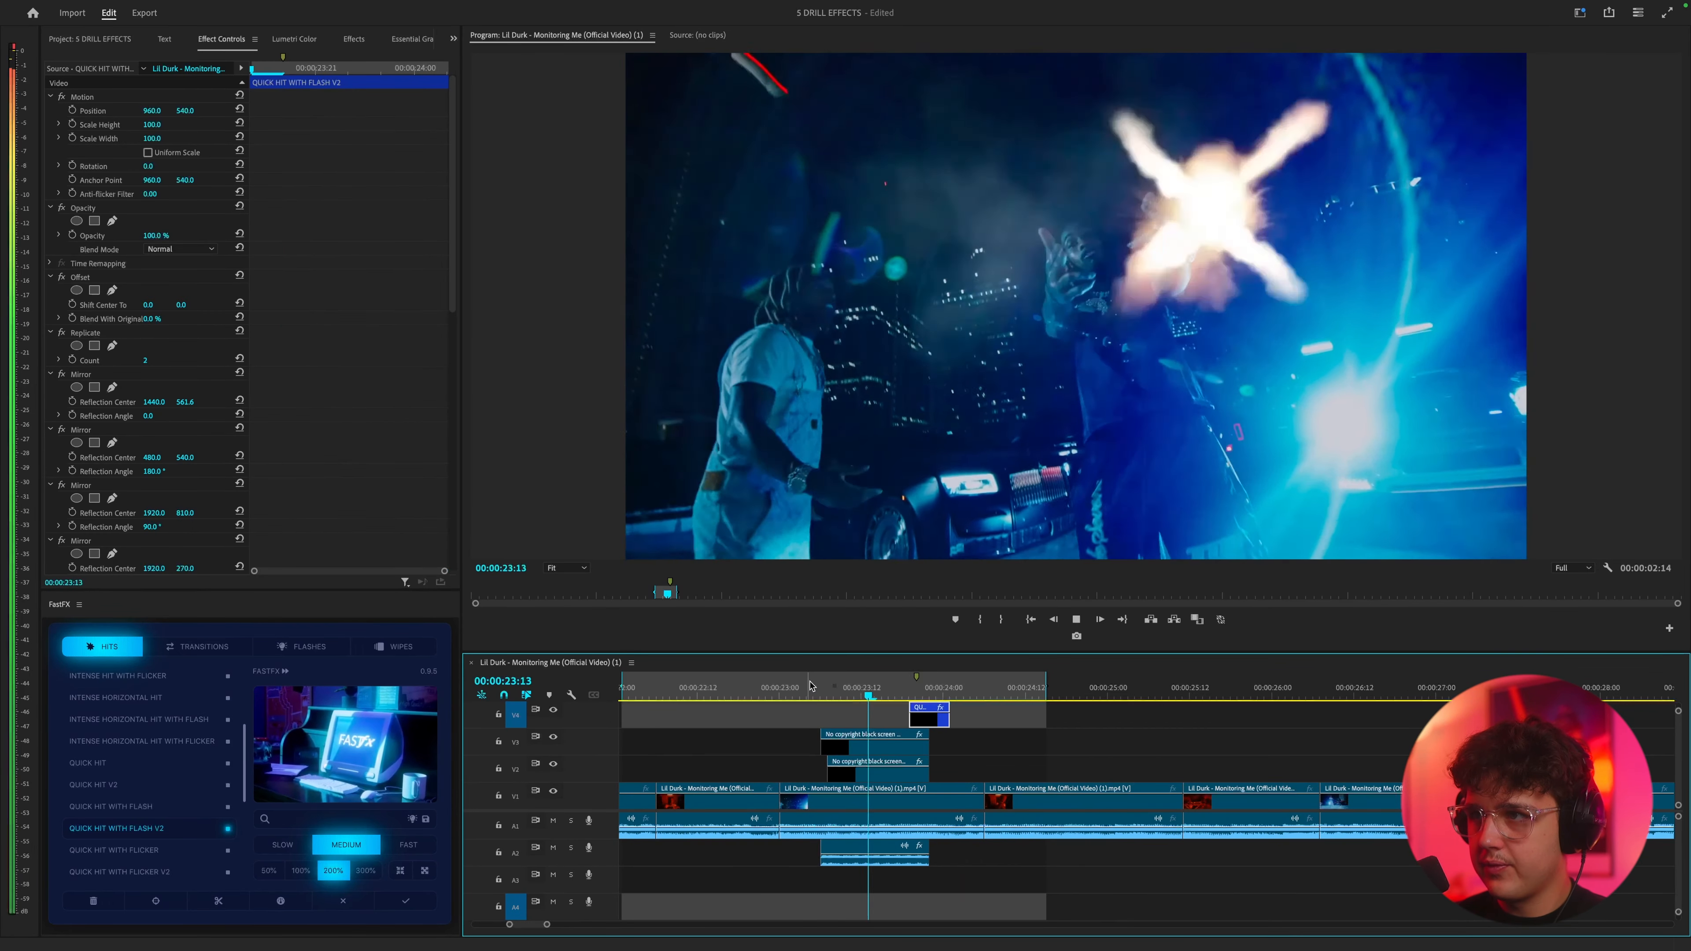
key(minus)
key(space)
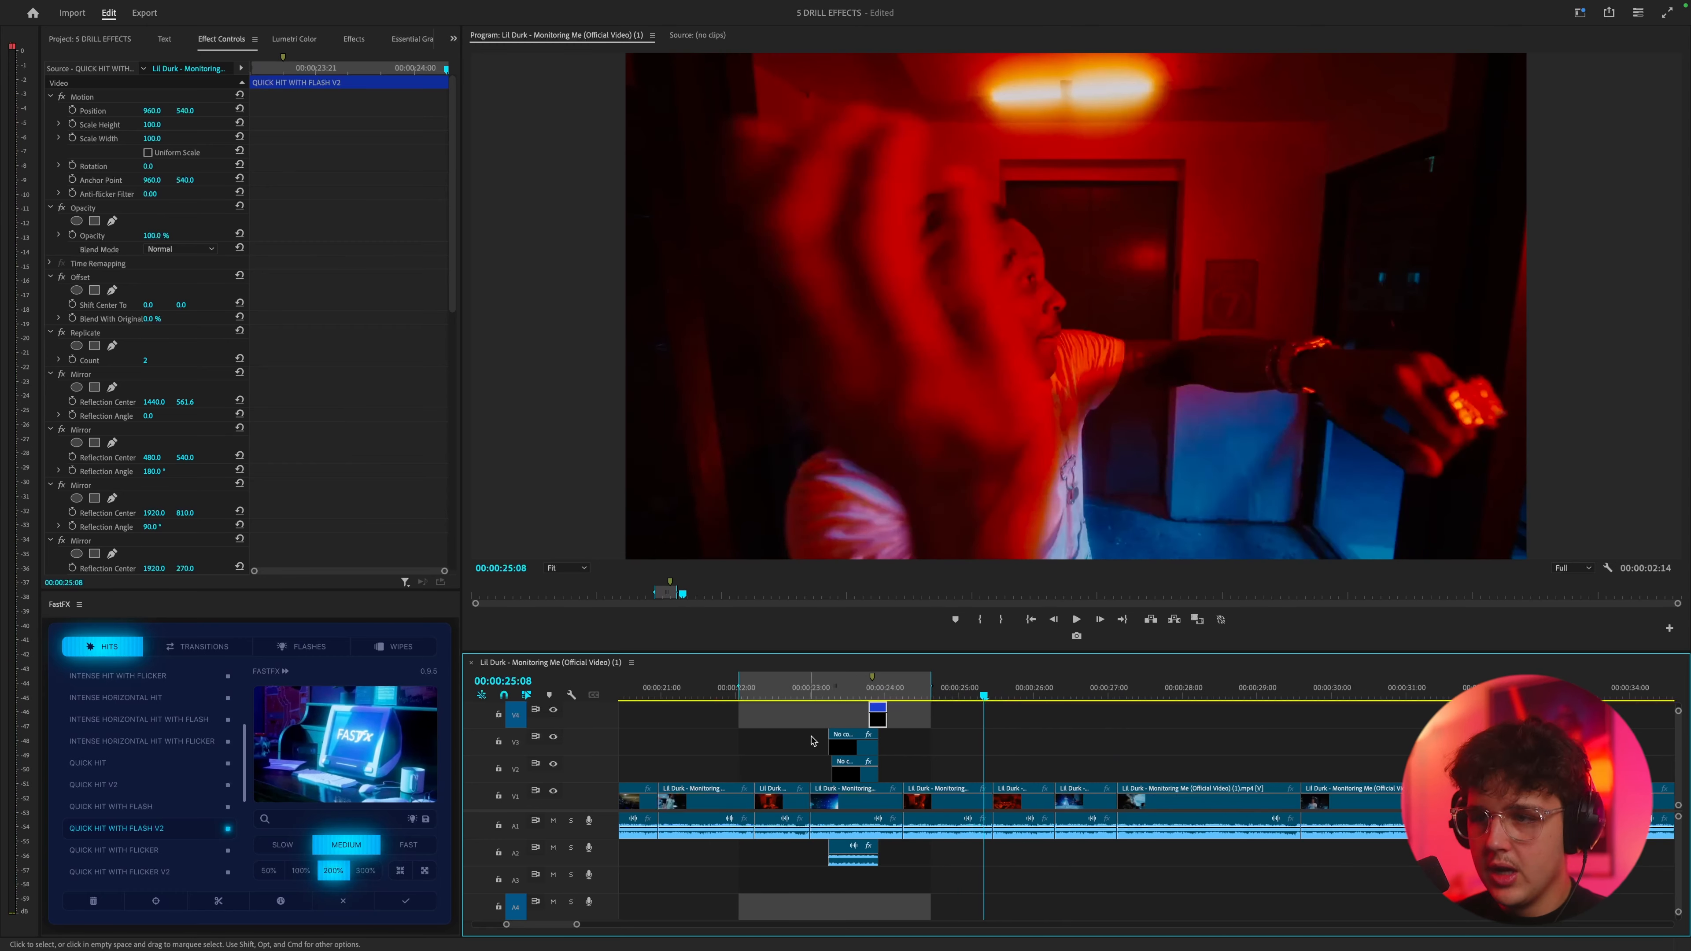
click(825, 688)
key(space)
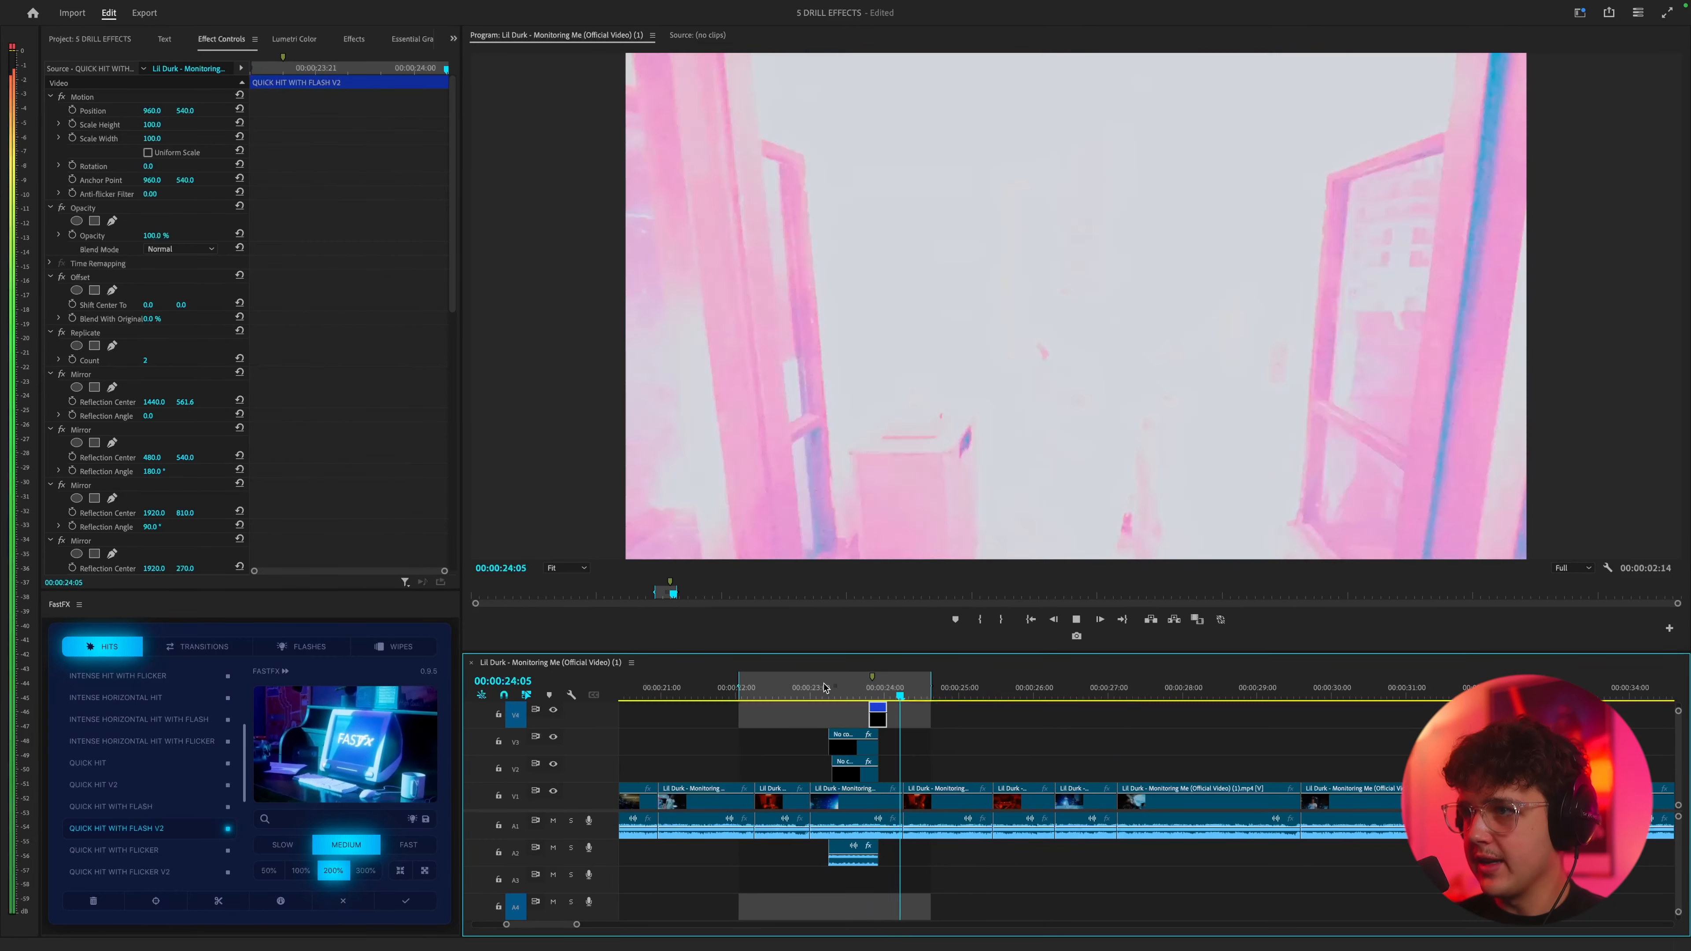
key(space)
- Move the playhead to the gas-station shot at 00:00:45:10 and create a Black Video item in the project
scroll(825, 688, down, 1)
click(1017, 692)
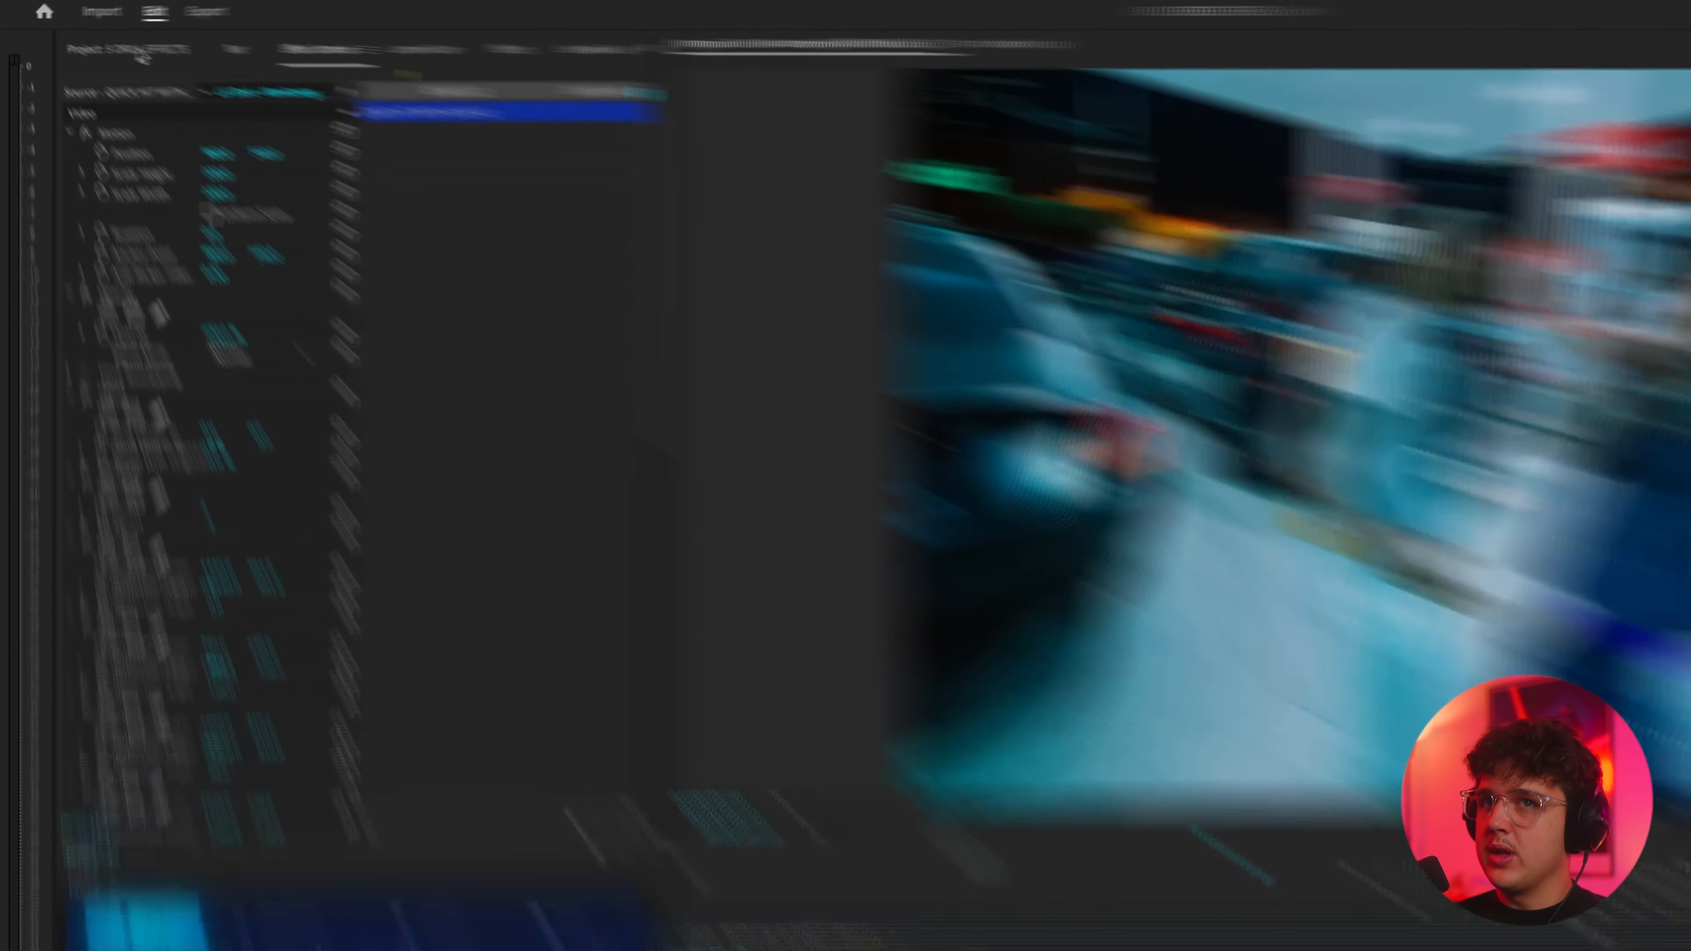
click(94, 39)
right_click(196, 457)
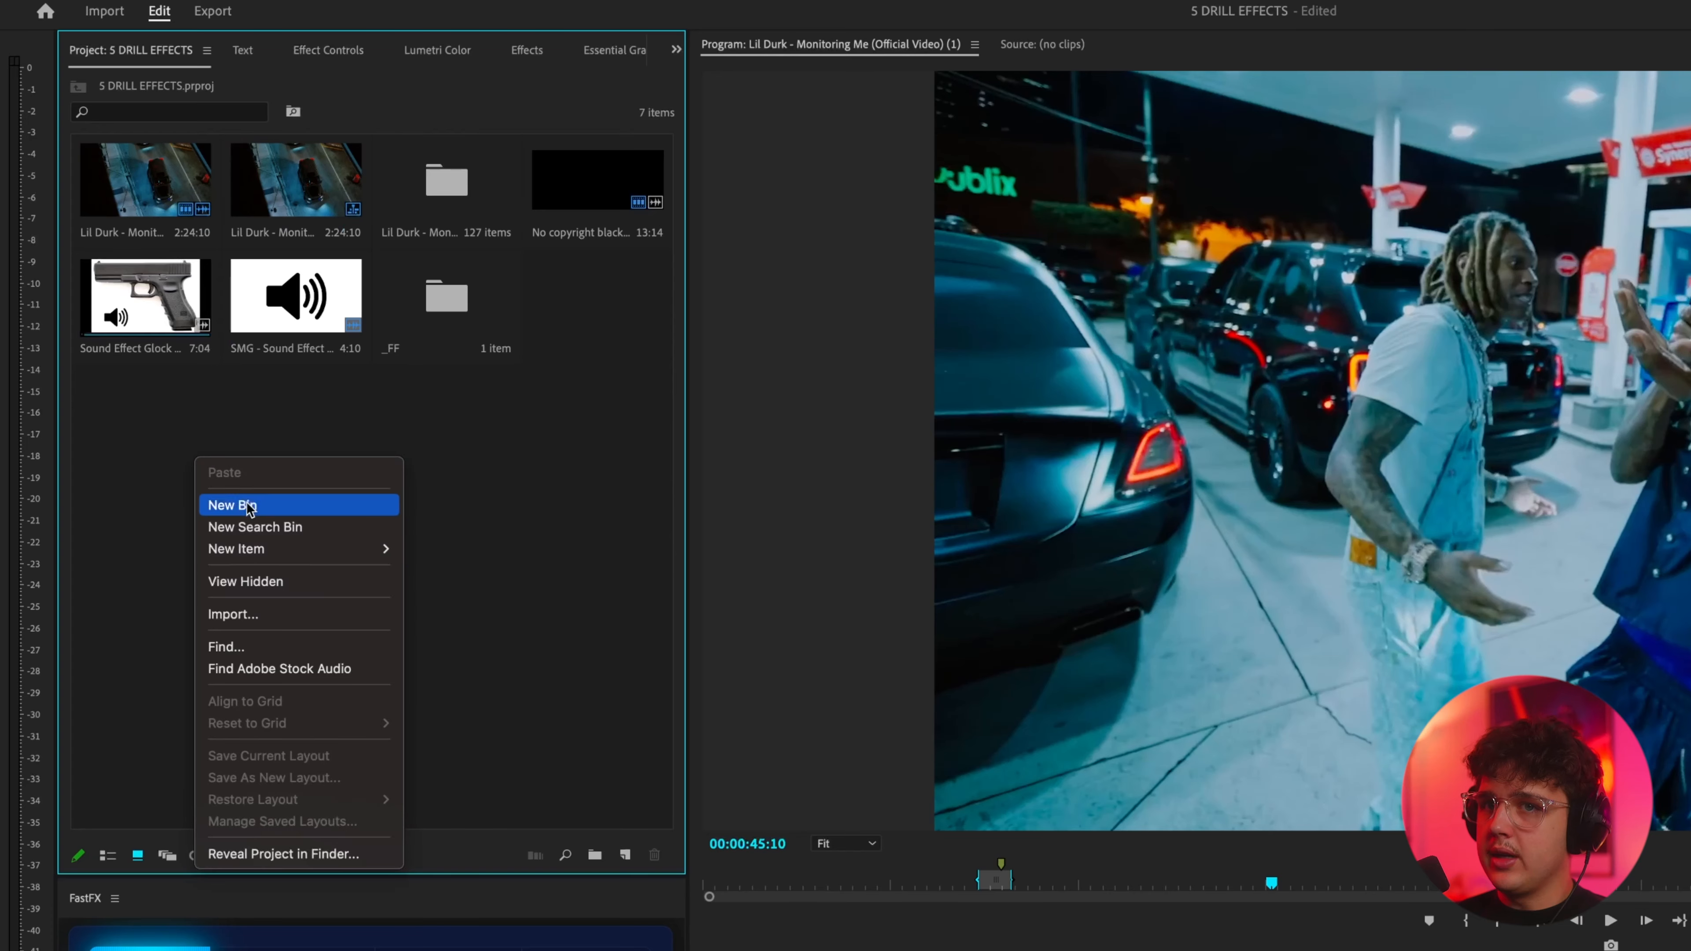
mouse_move(282, 555)
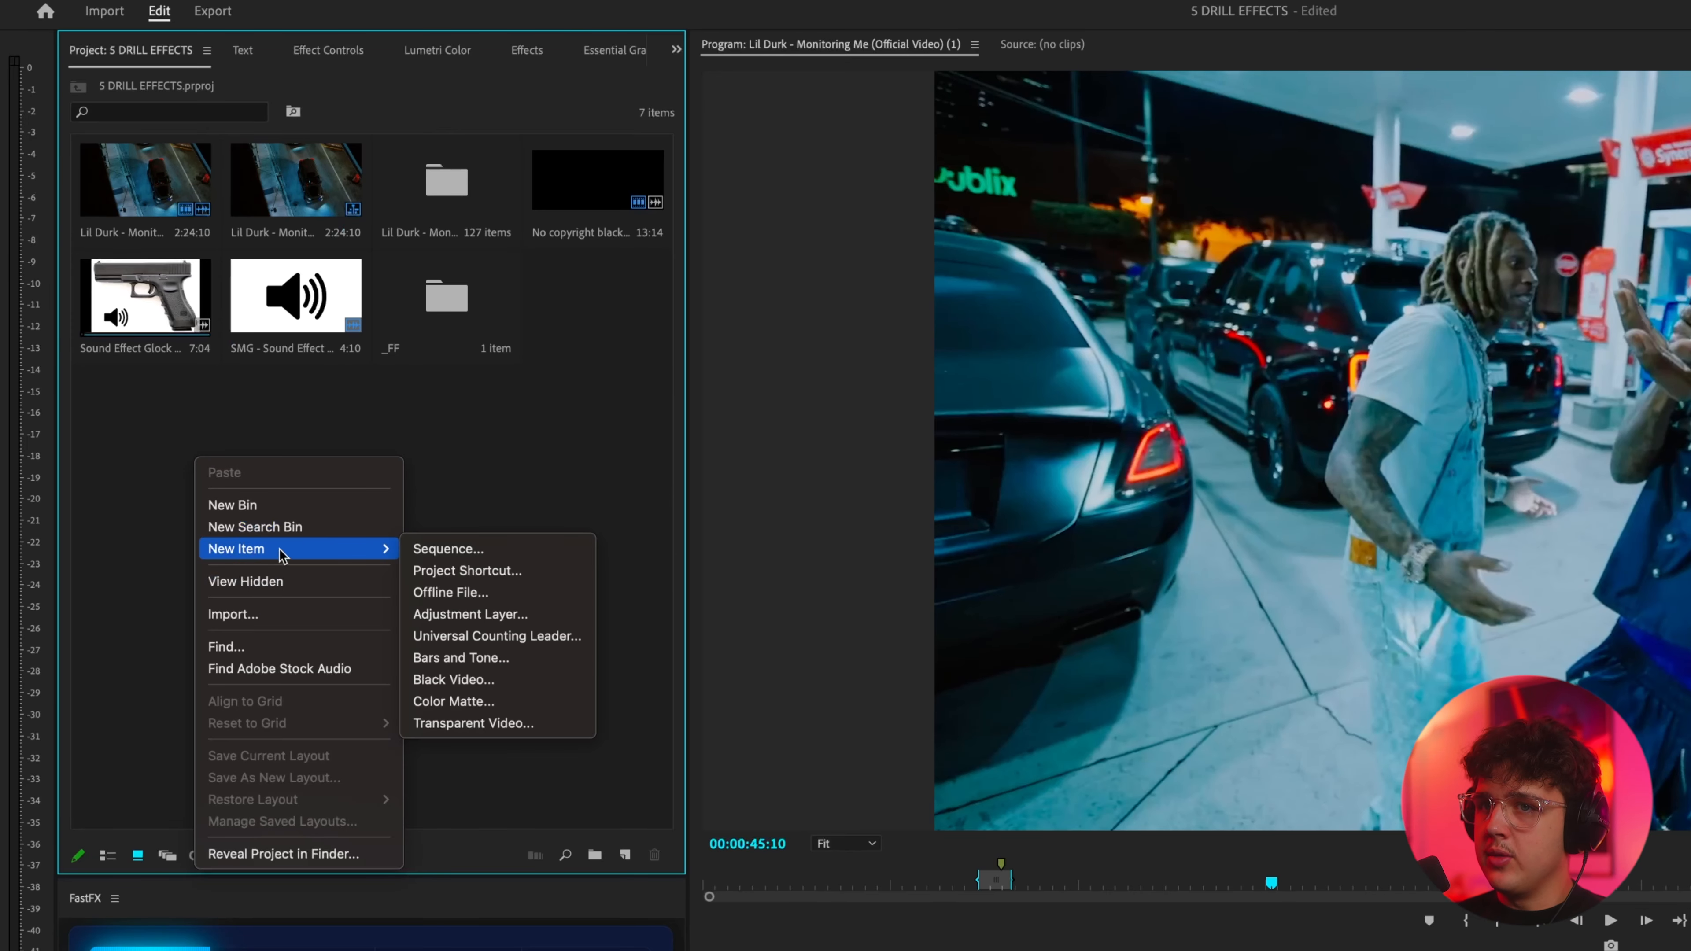
click(453, 680)
key(Return)
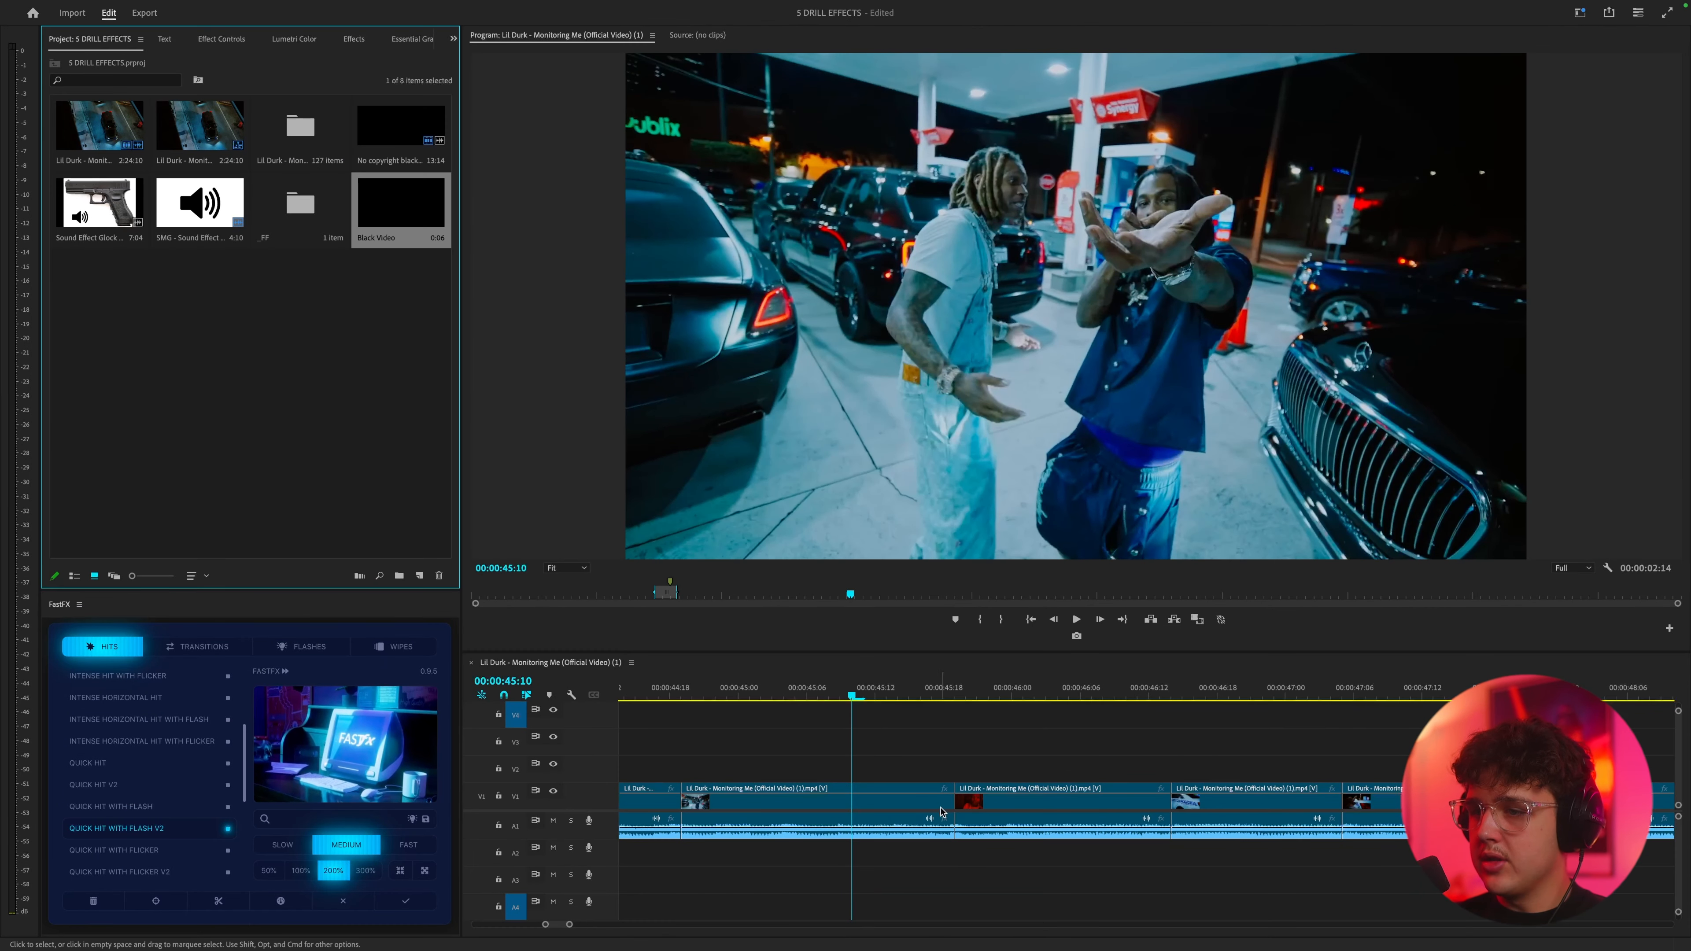
- Raise the gas-station clip to V2 and place Black Video beneath it on V1 for the clip's full length
click(808, 804)
drag(763, 802, 763, 773)
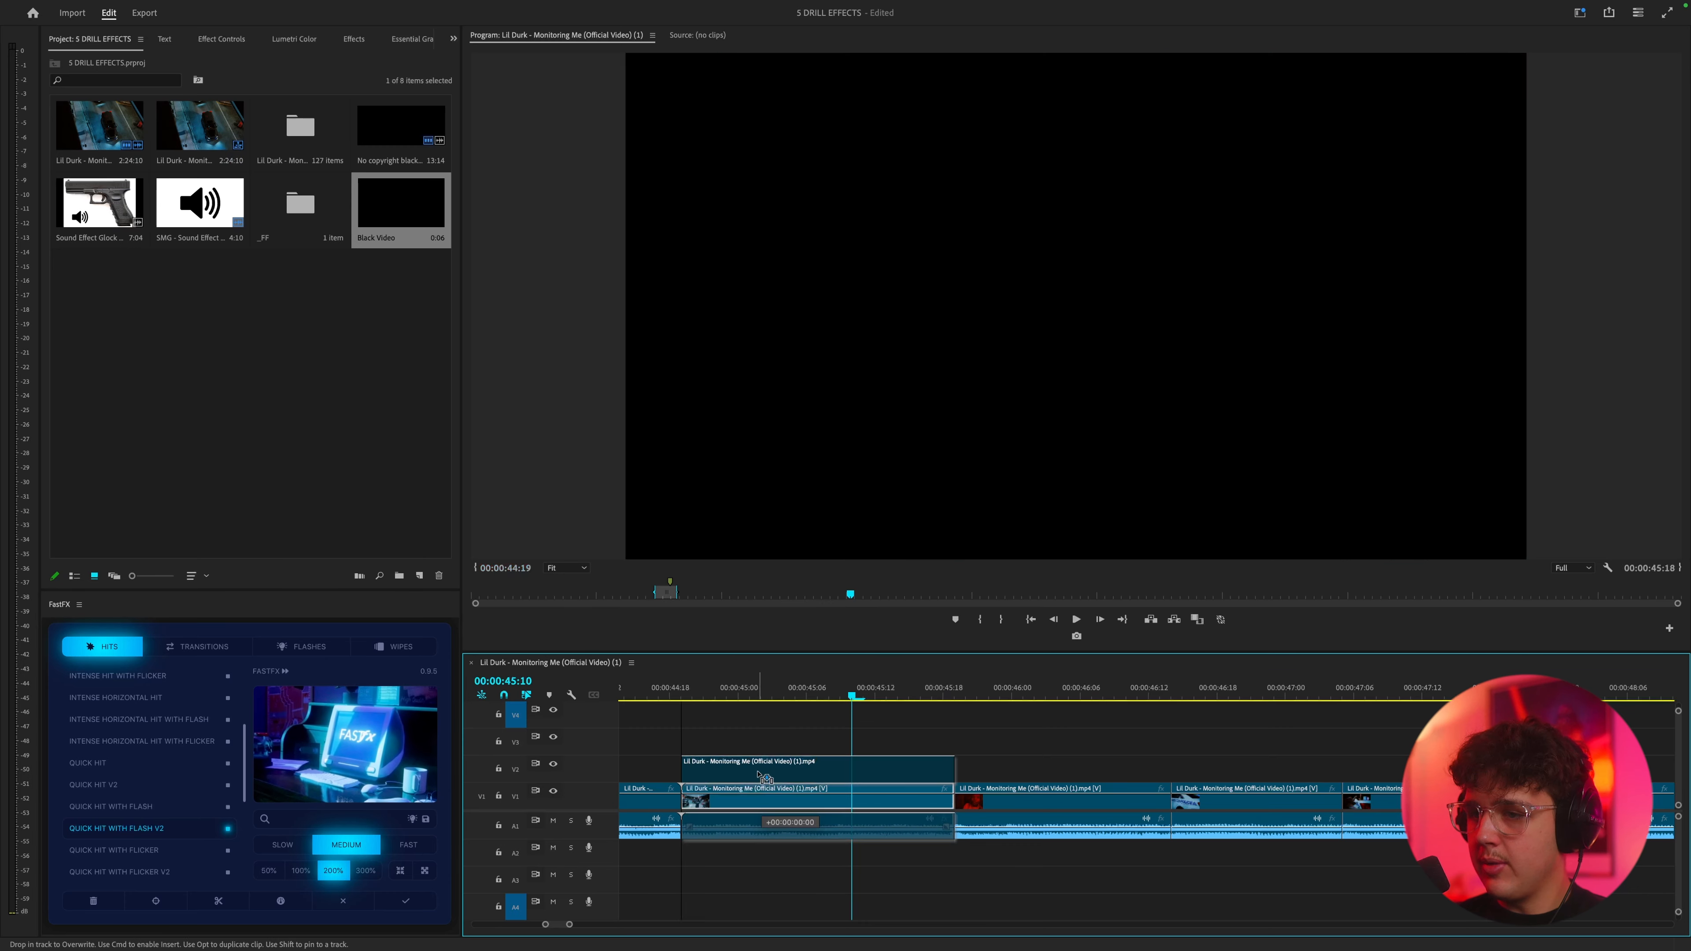
drag(401, 203, 954, 798)
- Play back the gas-station shot from its start at 00:00:44:19 to find the moment for the flicker
drag(857, 680, 685, 690)
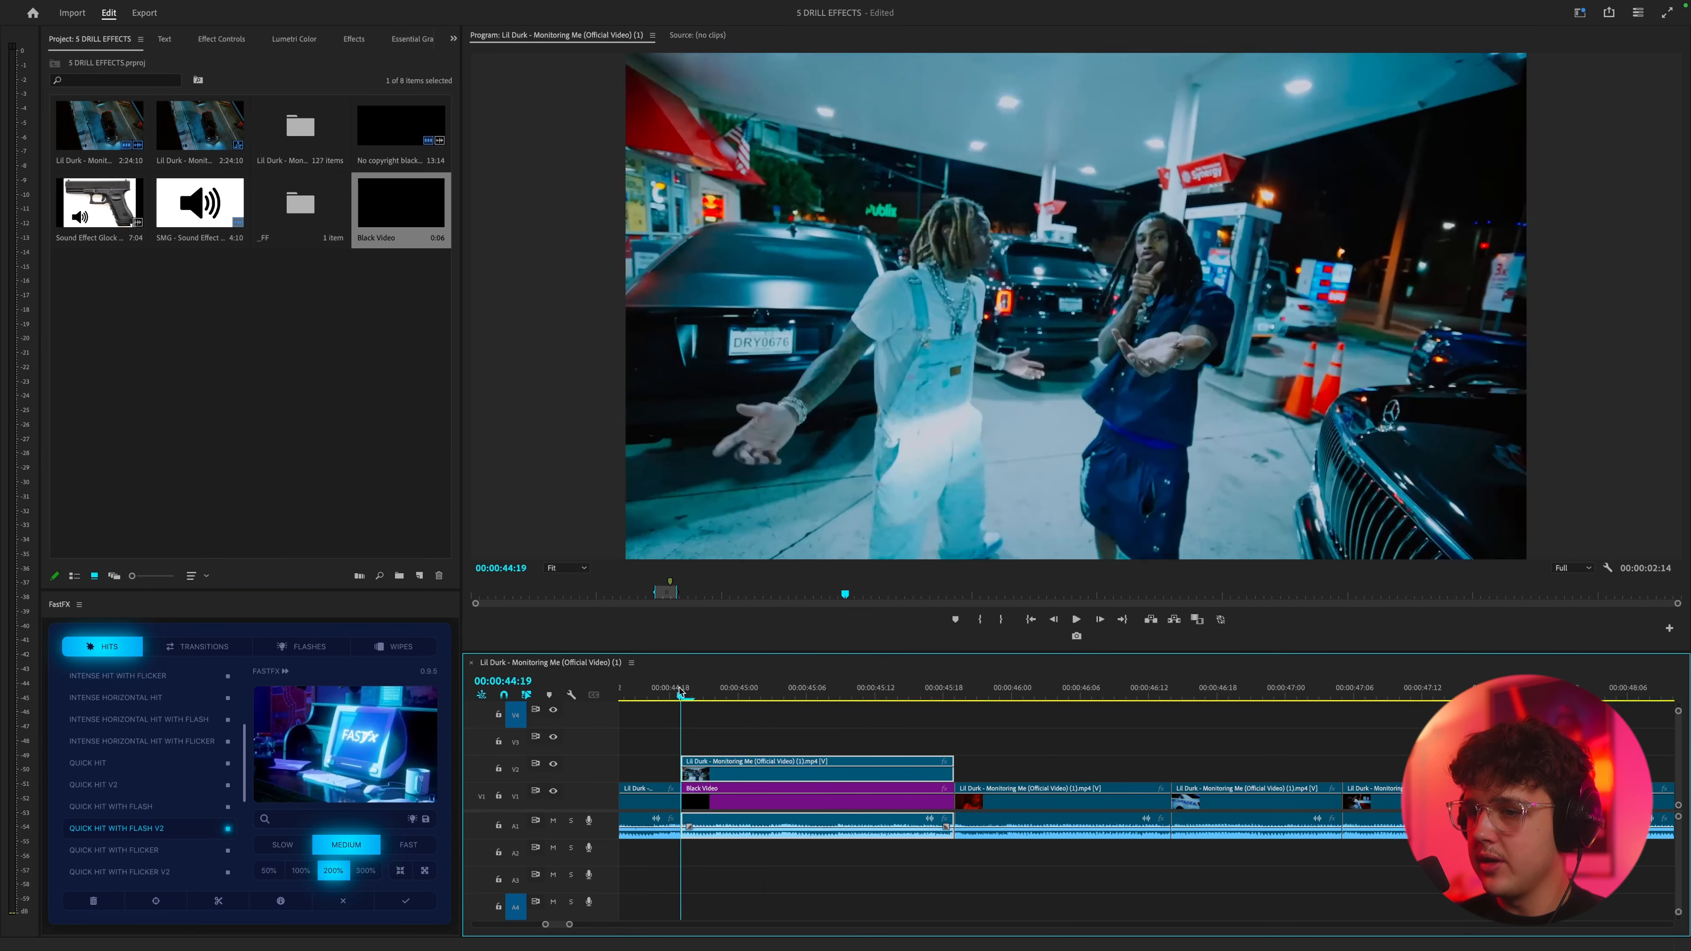
key(space)
click(687, 695)
key(space)
key(space)
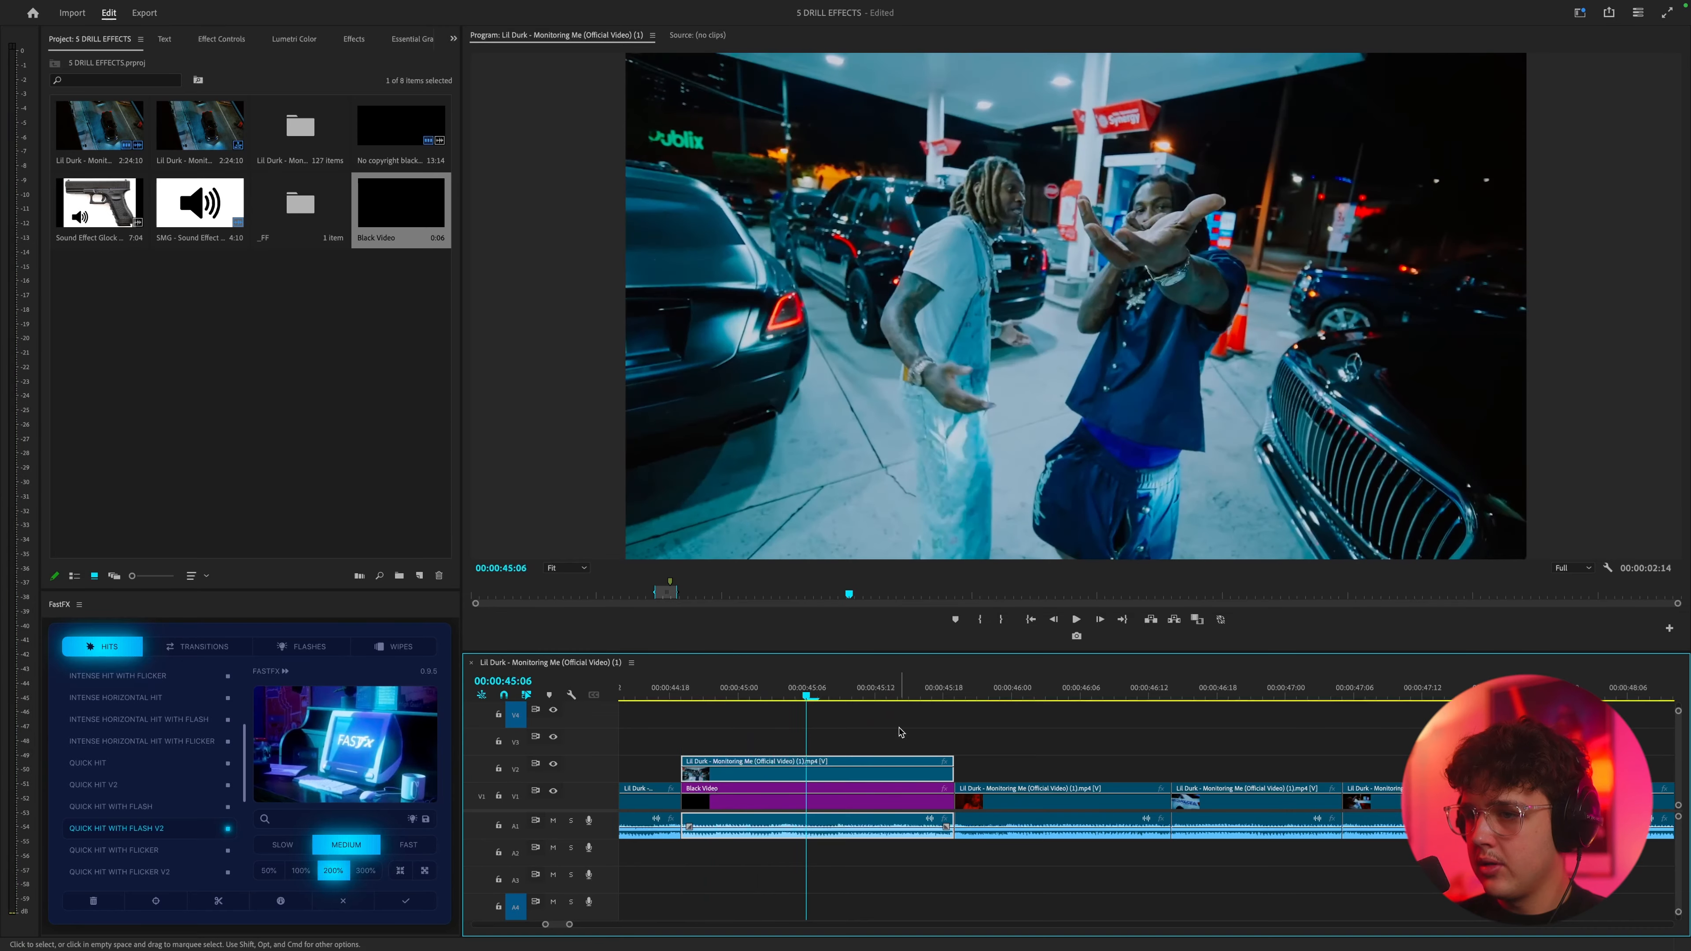
- Expand audio track A1 to show its waveform and place the playhead at 00:00:45:04
scroll(808, 698, up, 2)
scroll(815, 701, left, 2)
drag(793, 694, 718, 694)
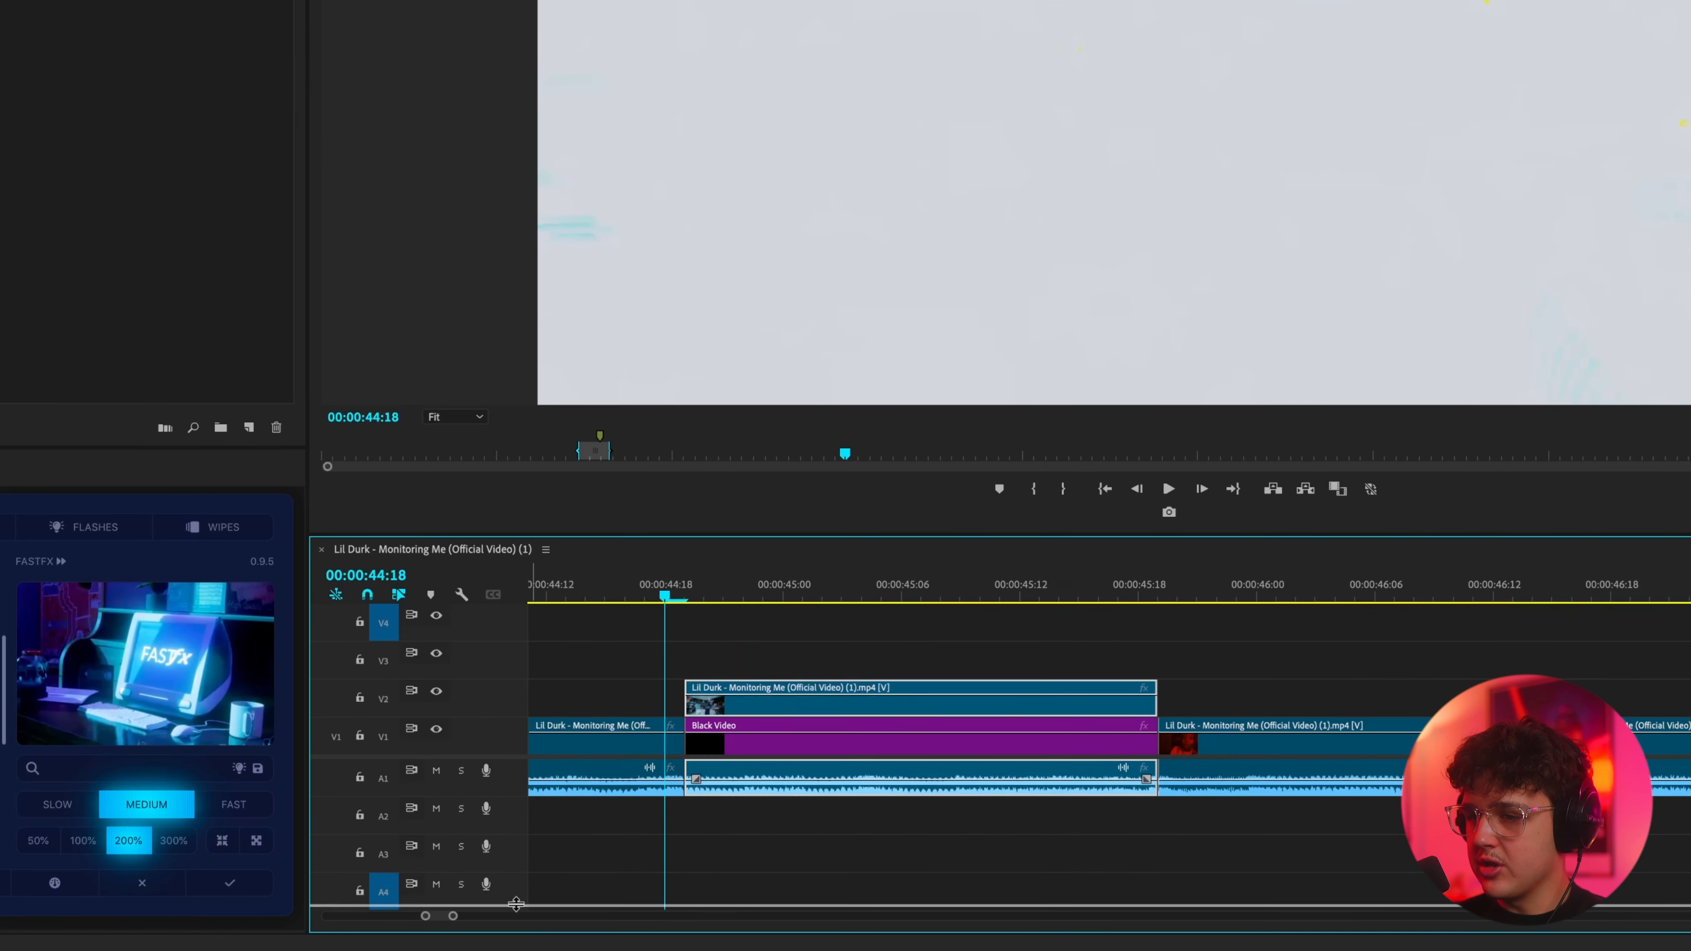
drag(517, 904, 516, 905)
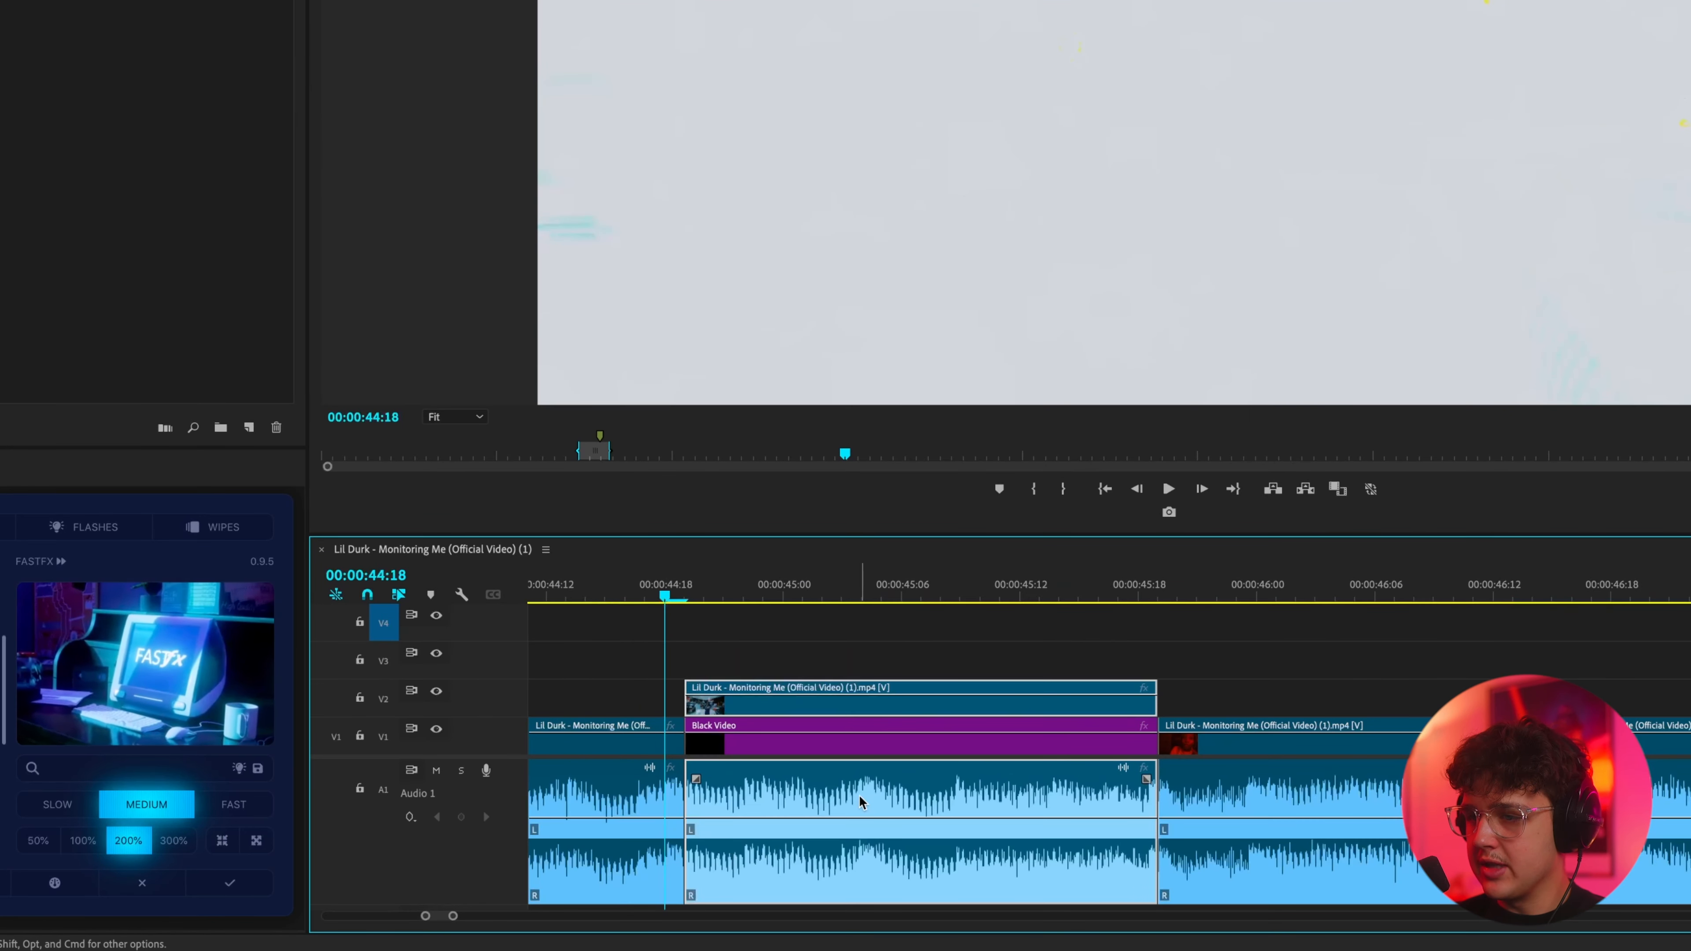
key(space)
key(space)
click(859, 594)
scroll(876, 650, up, 2)
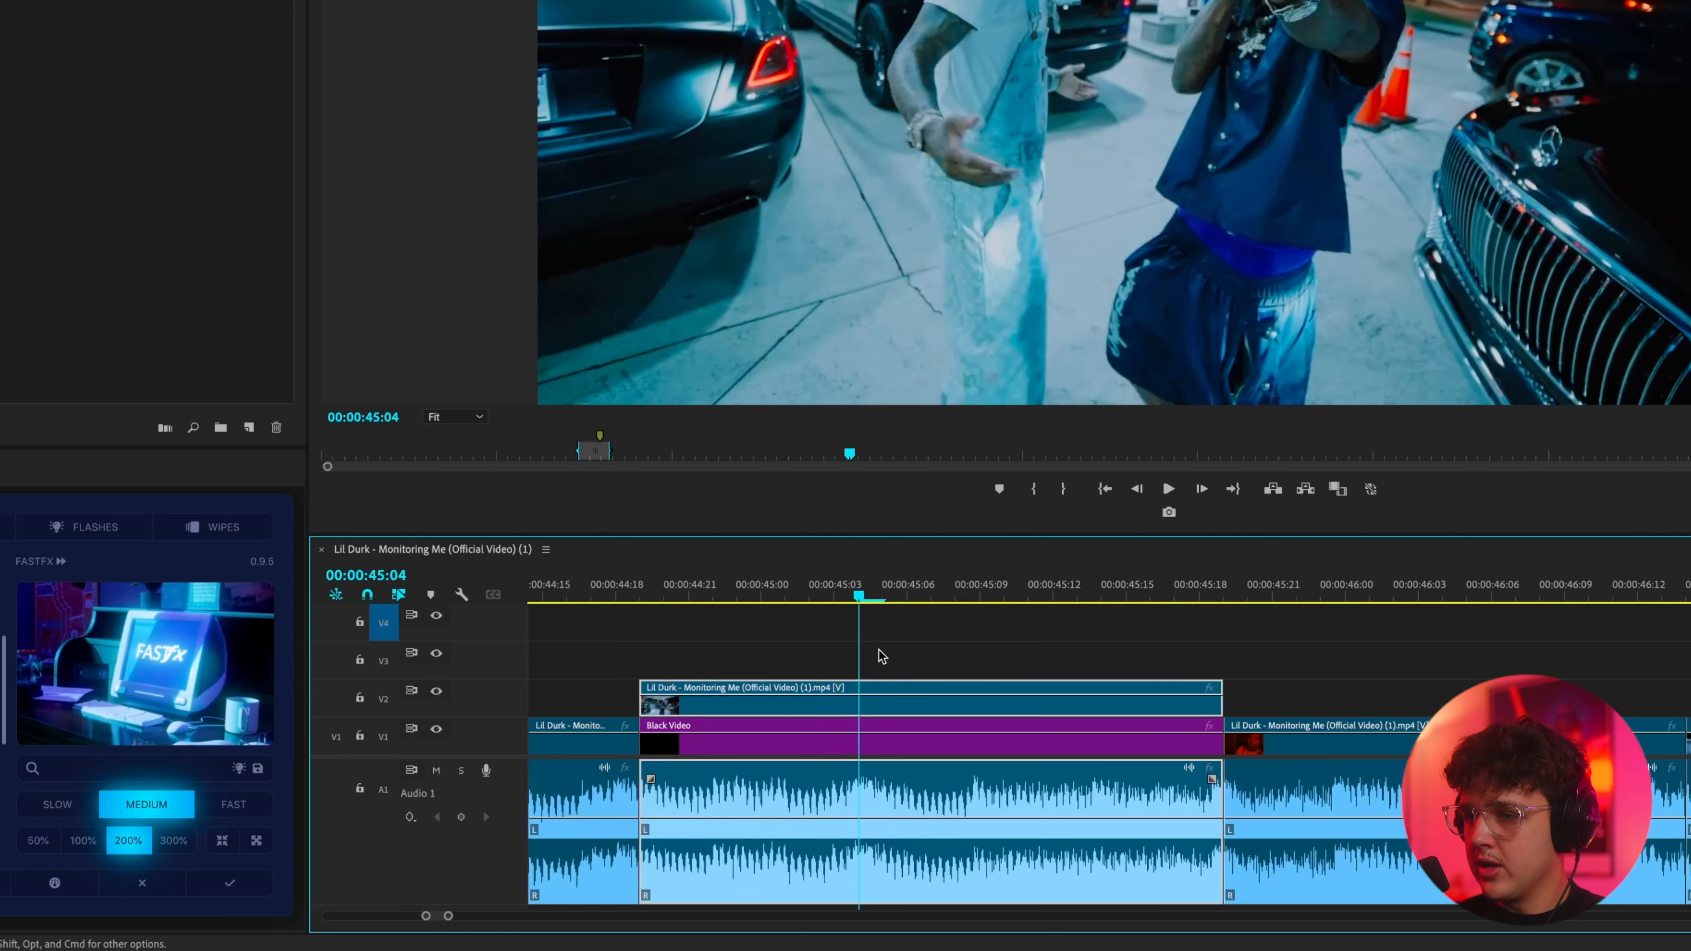
- Razor the gas-station clip on V2 at every frame from 00:00:45:04 to 00:00:45:11, making seven one-frame pieces
key(c)
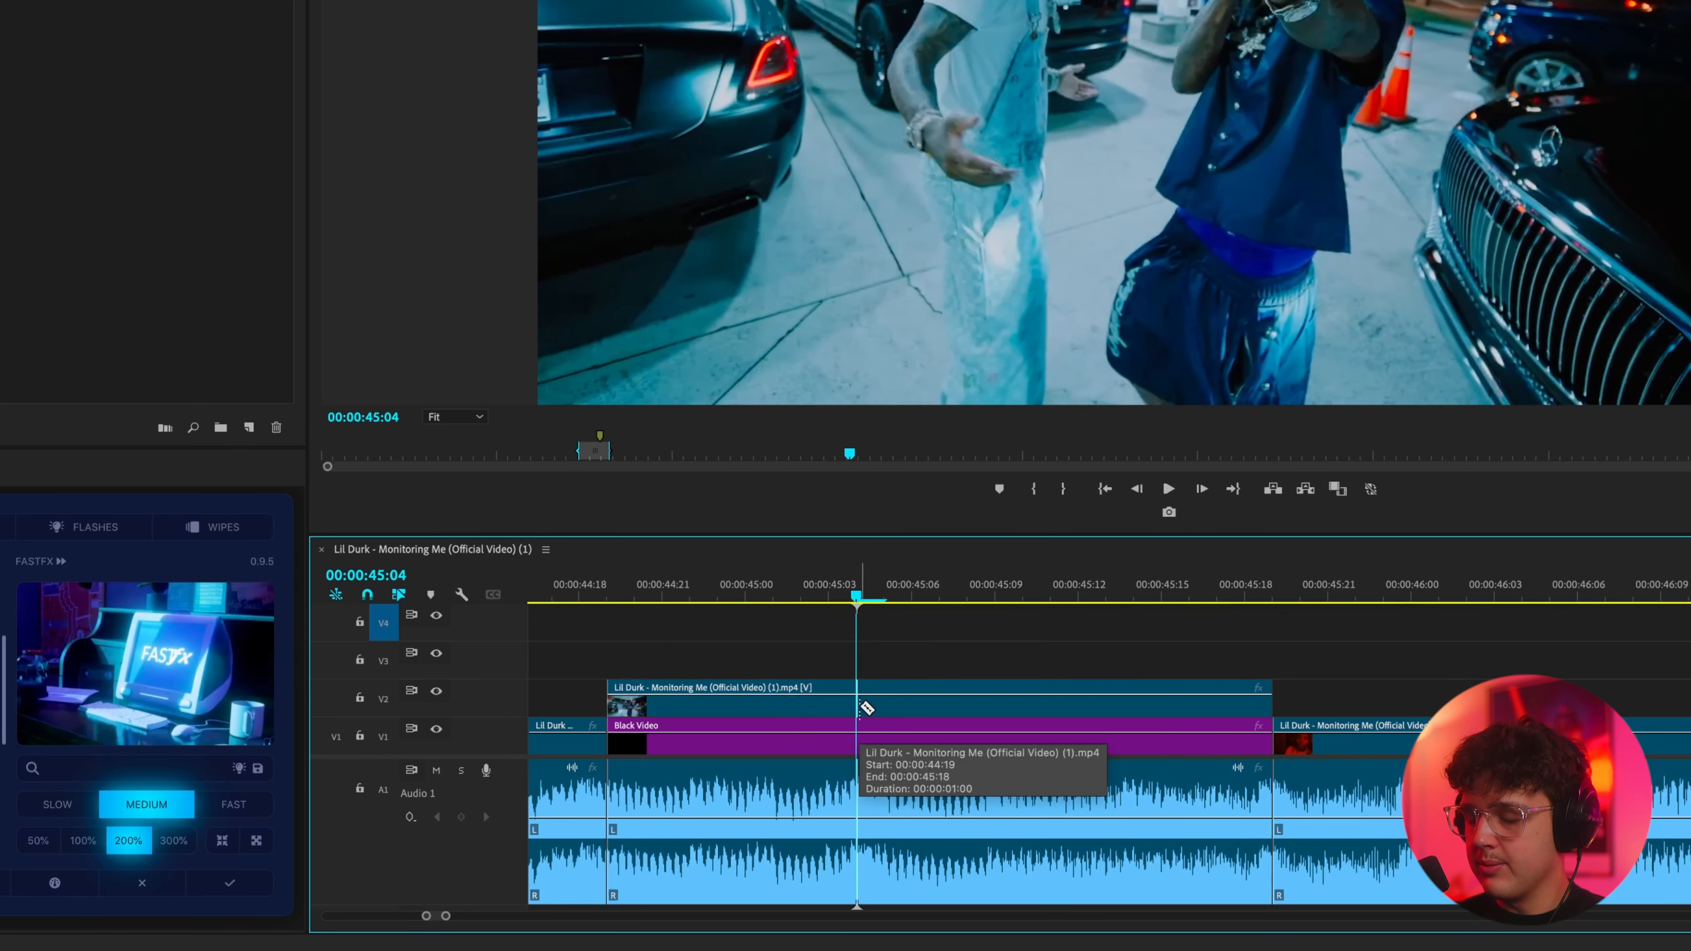
click(858, 706)
click(885, 706)
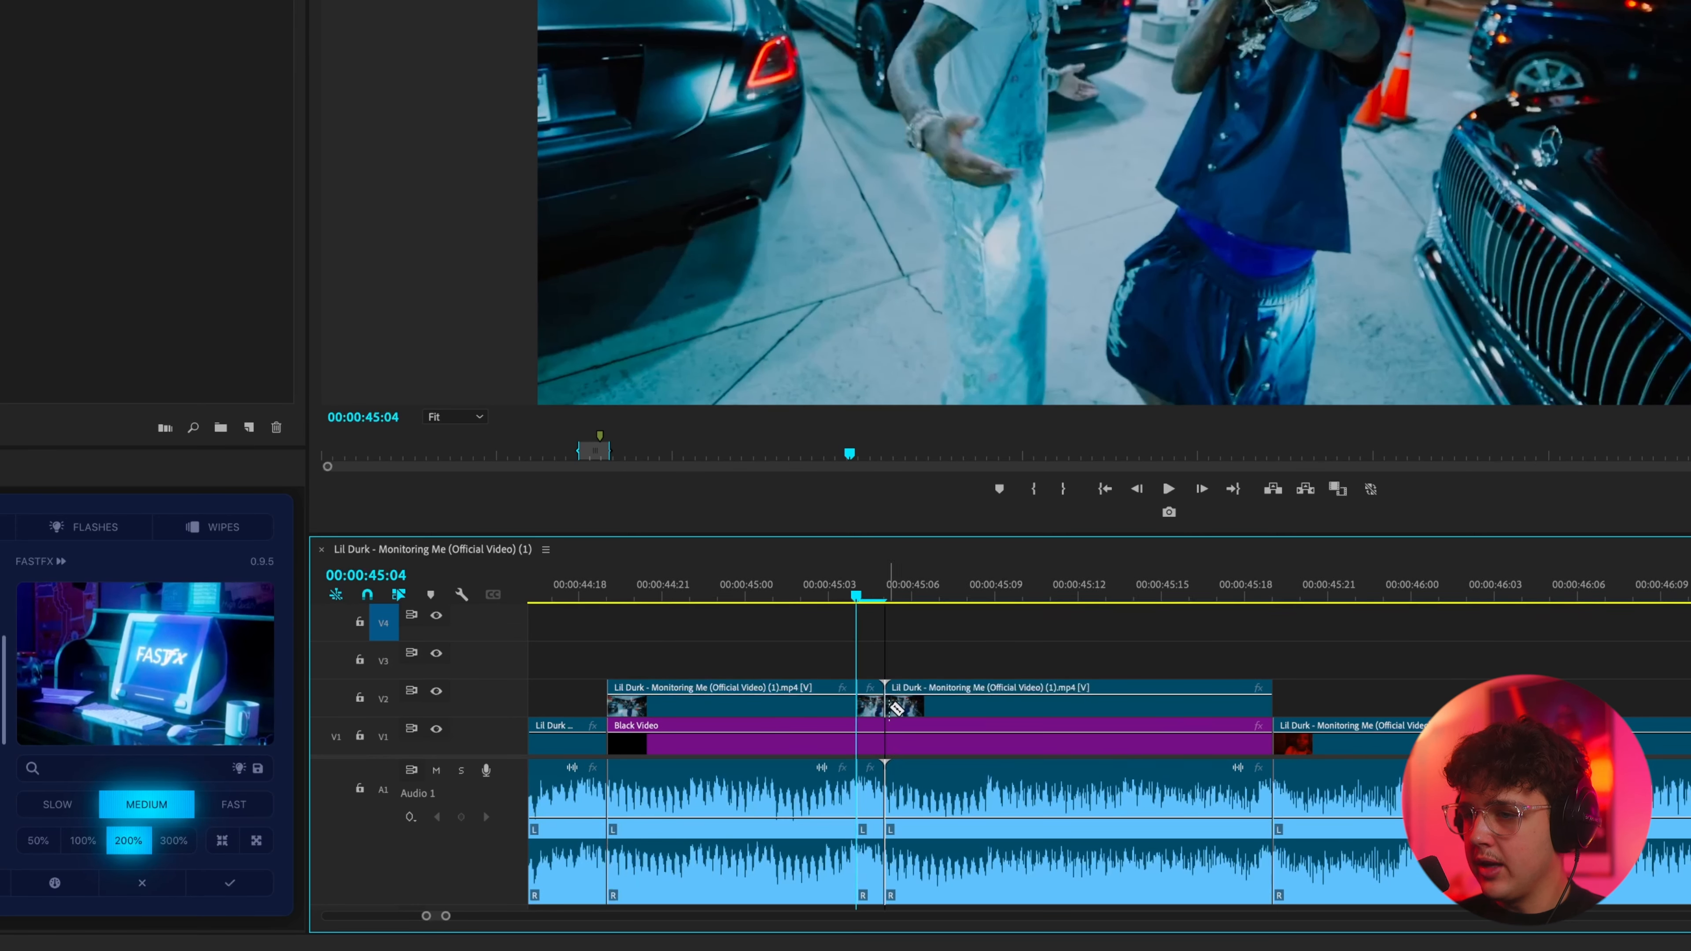
click(911, 707)
click(941, 706)
click(968, 706)
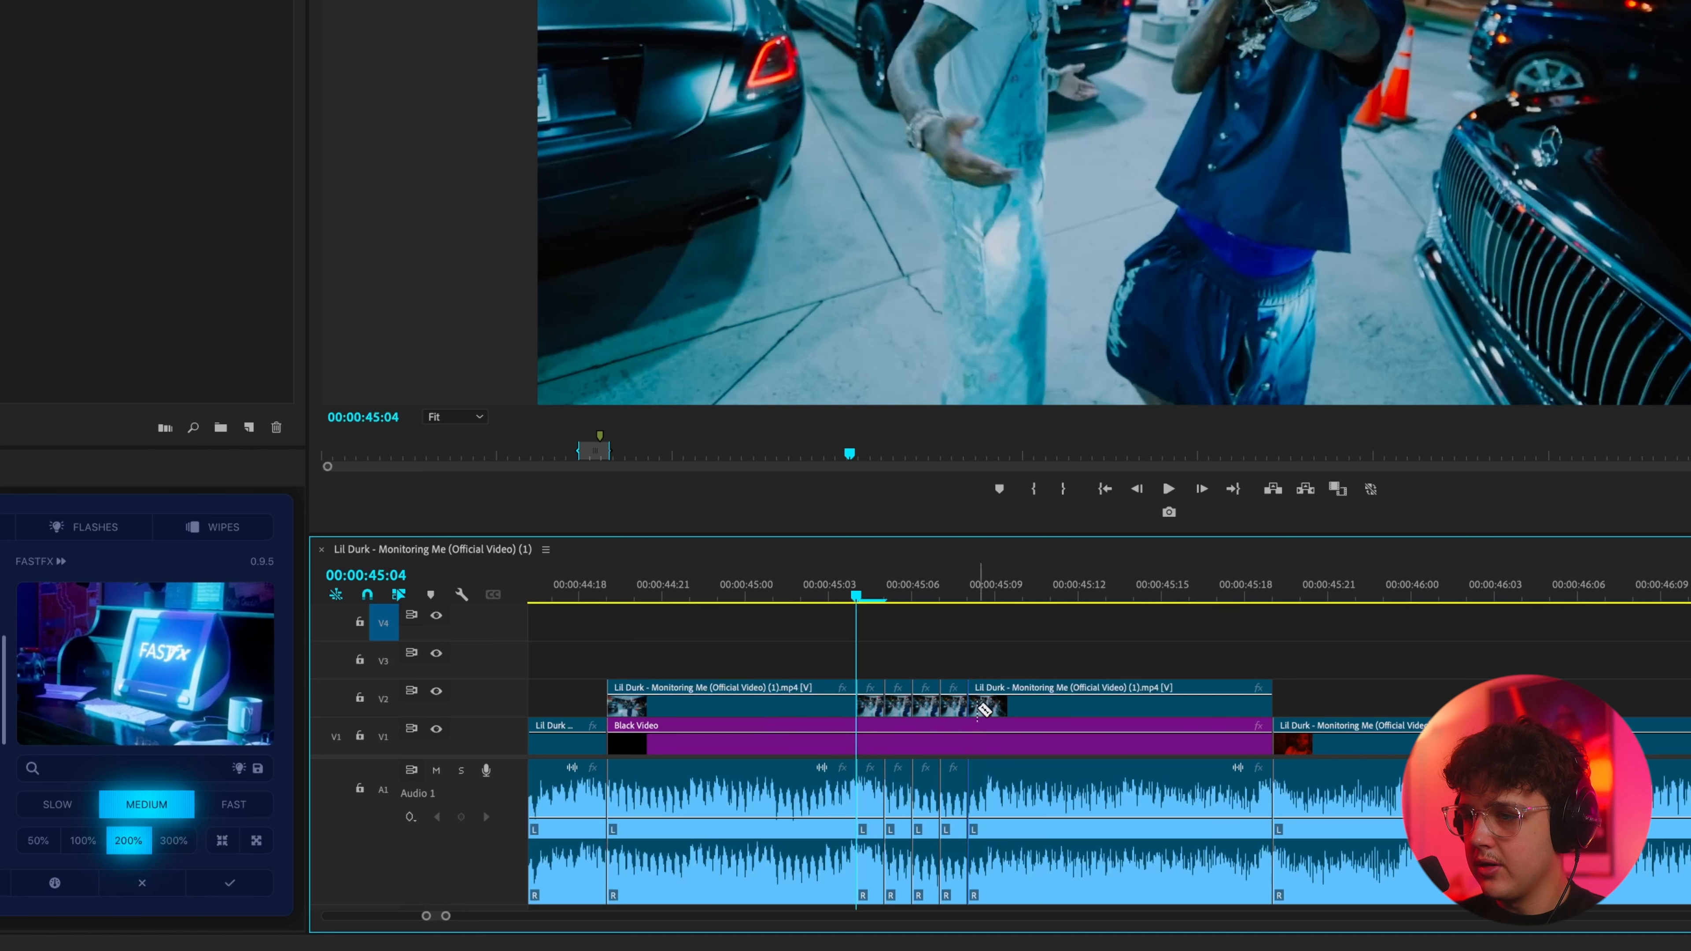
click(996, 706)
click(1024, 706)
click(1052, 706)
key(v)
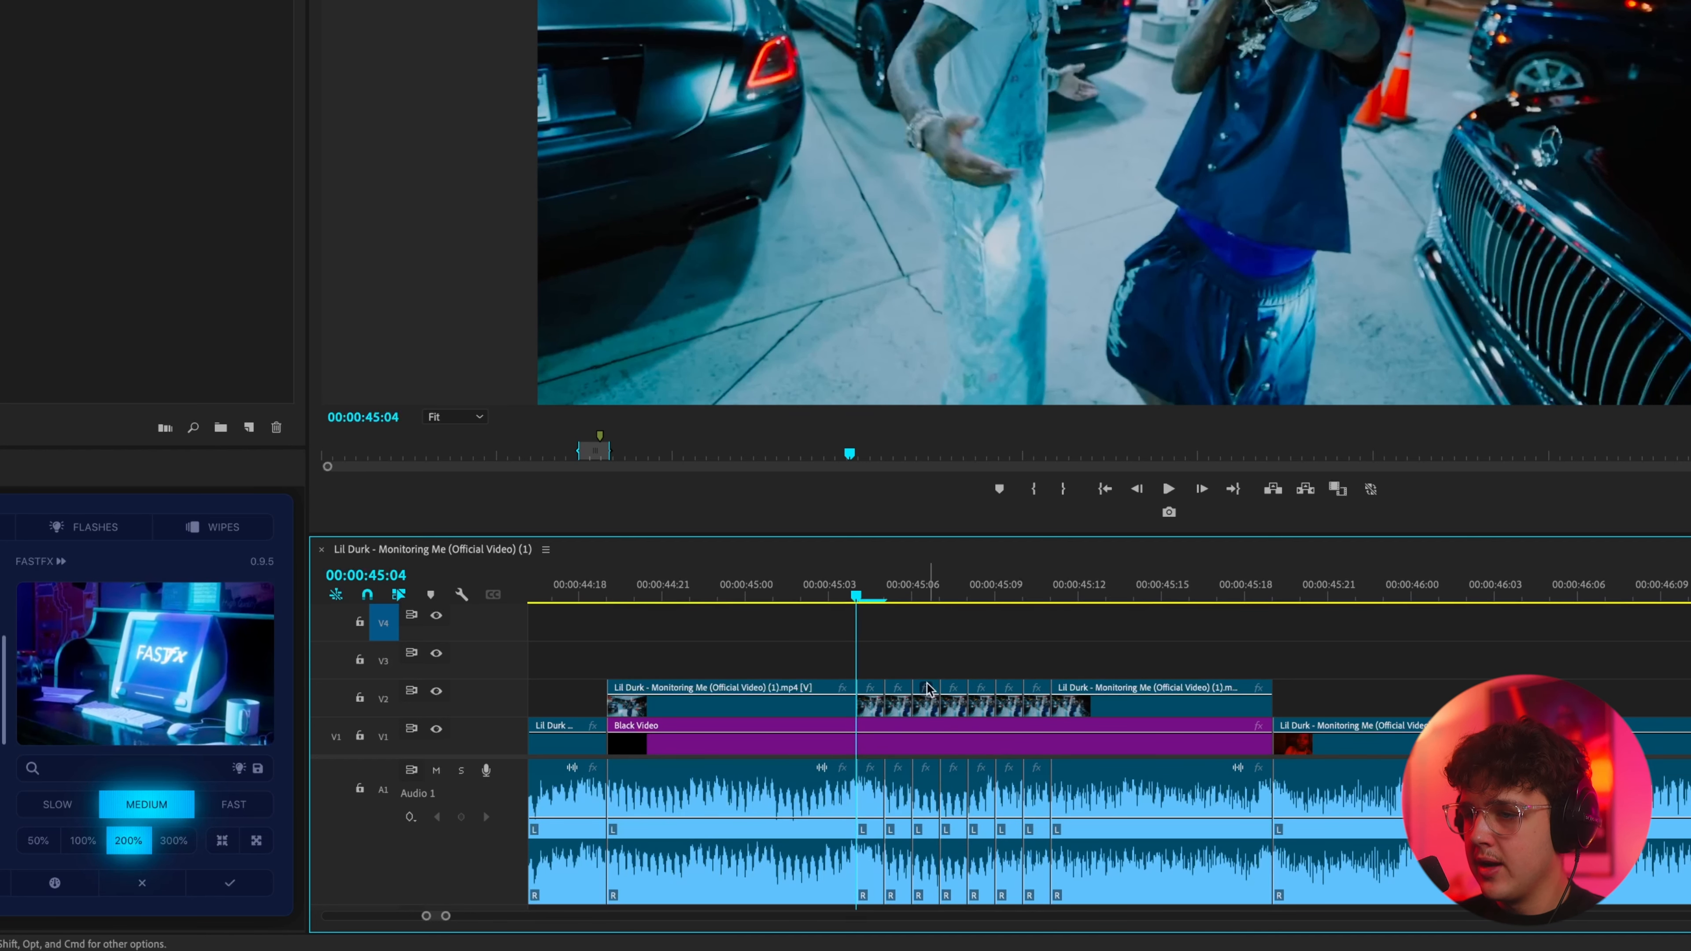
- Unlink the seven one-frame gas-station pieces from their audio
scroll(860, 902, down, 2)
drag(864, 890, 1042, 815)
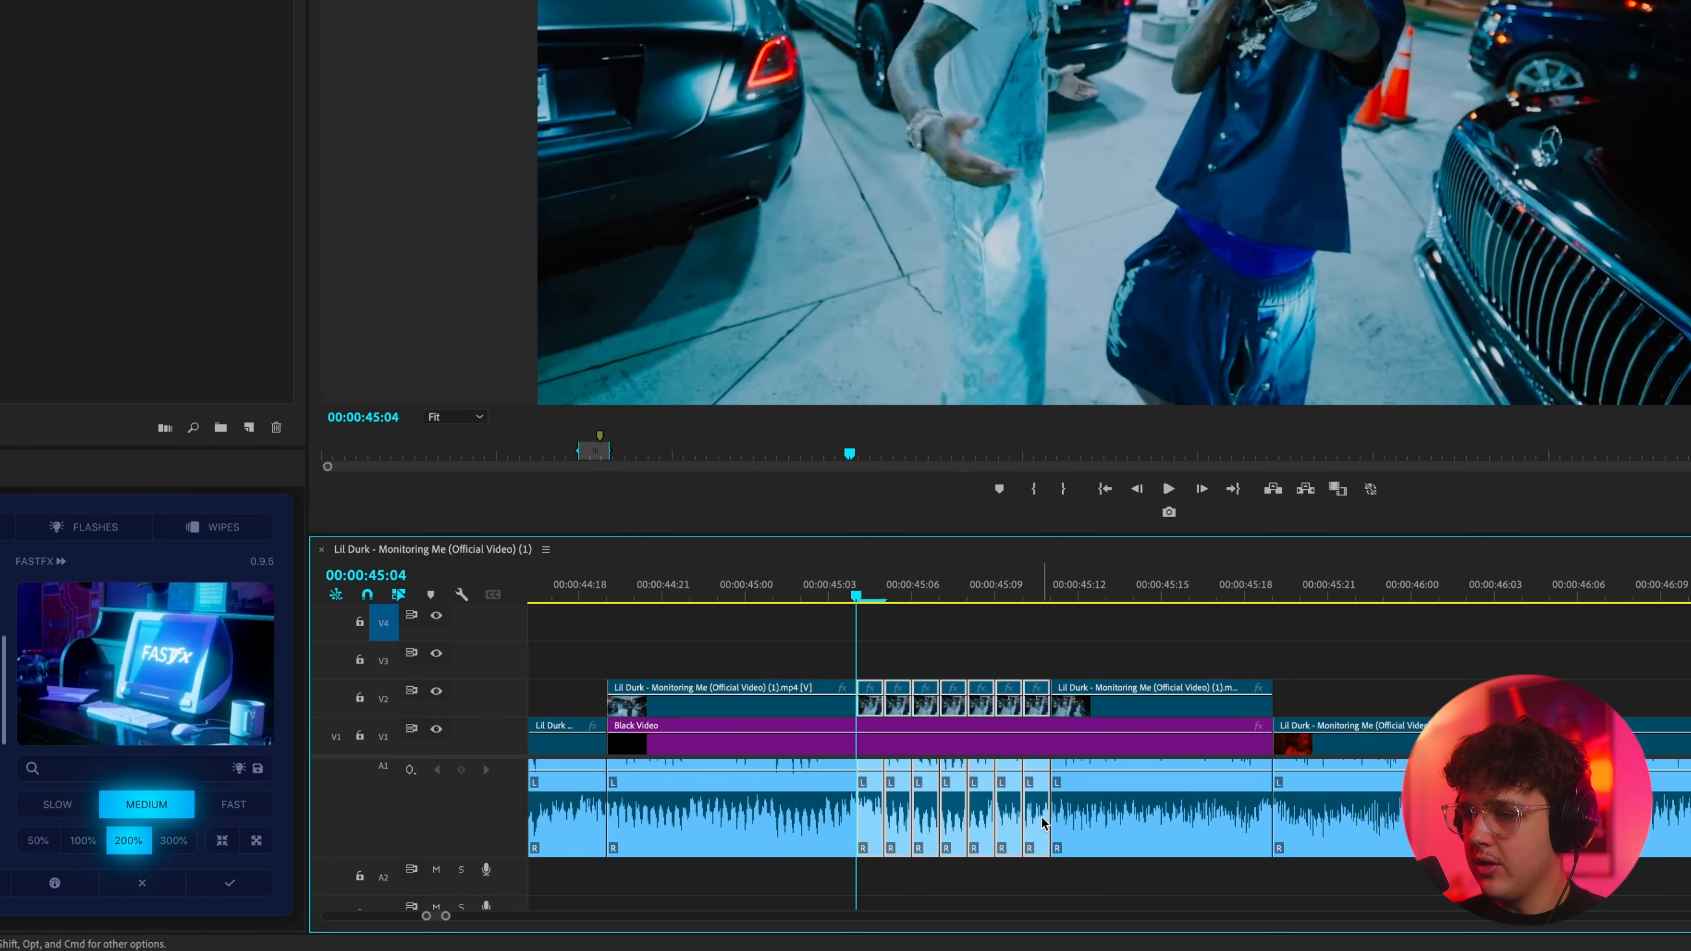
right_click(1042, 814)
click(1004, 773)
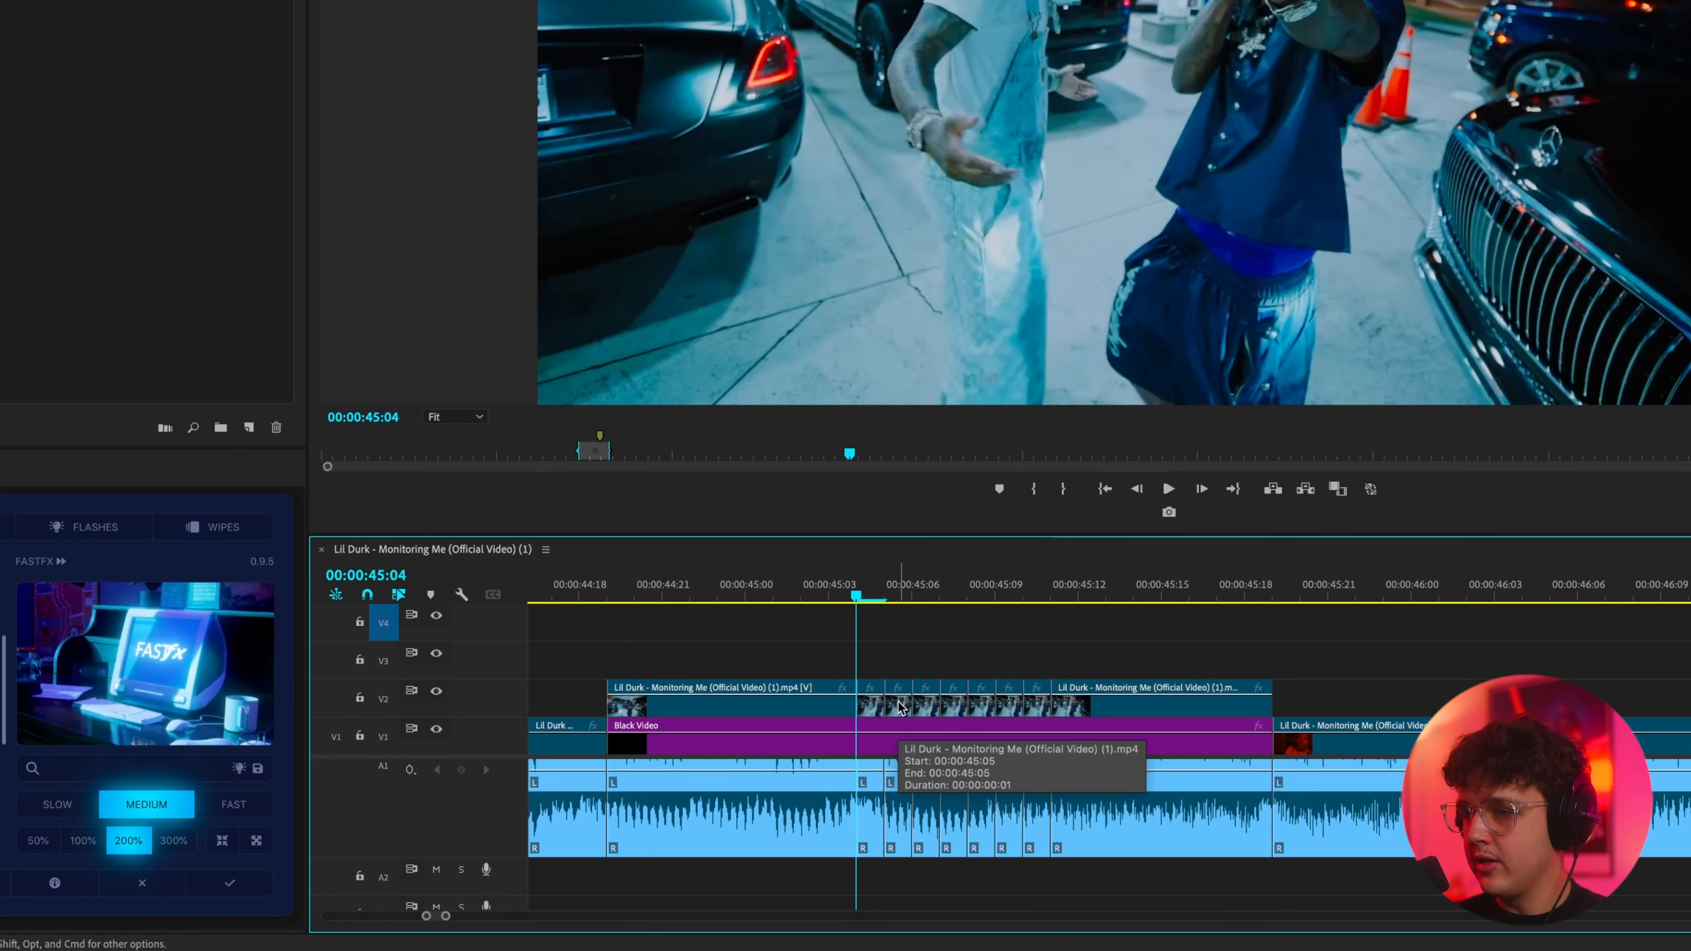
- Delete every other one-frame gas-station piece on V2, beginning with the first, and keep the audio intact
key(Delete)
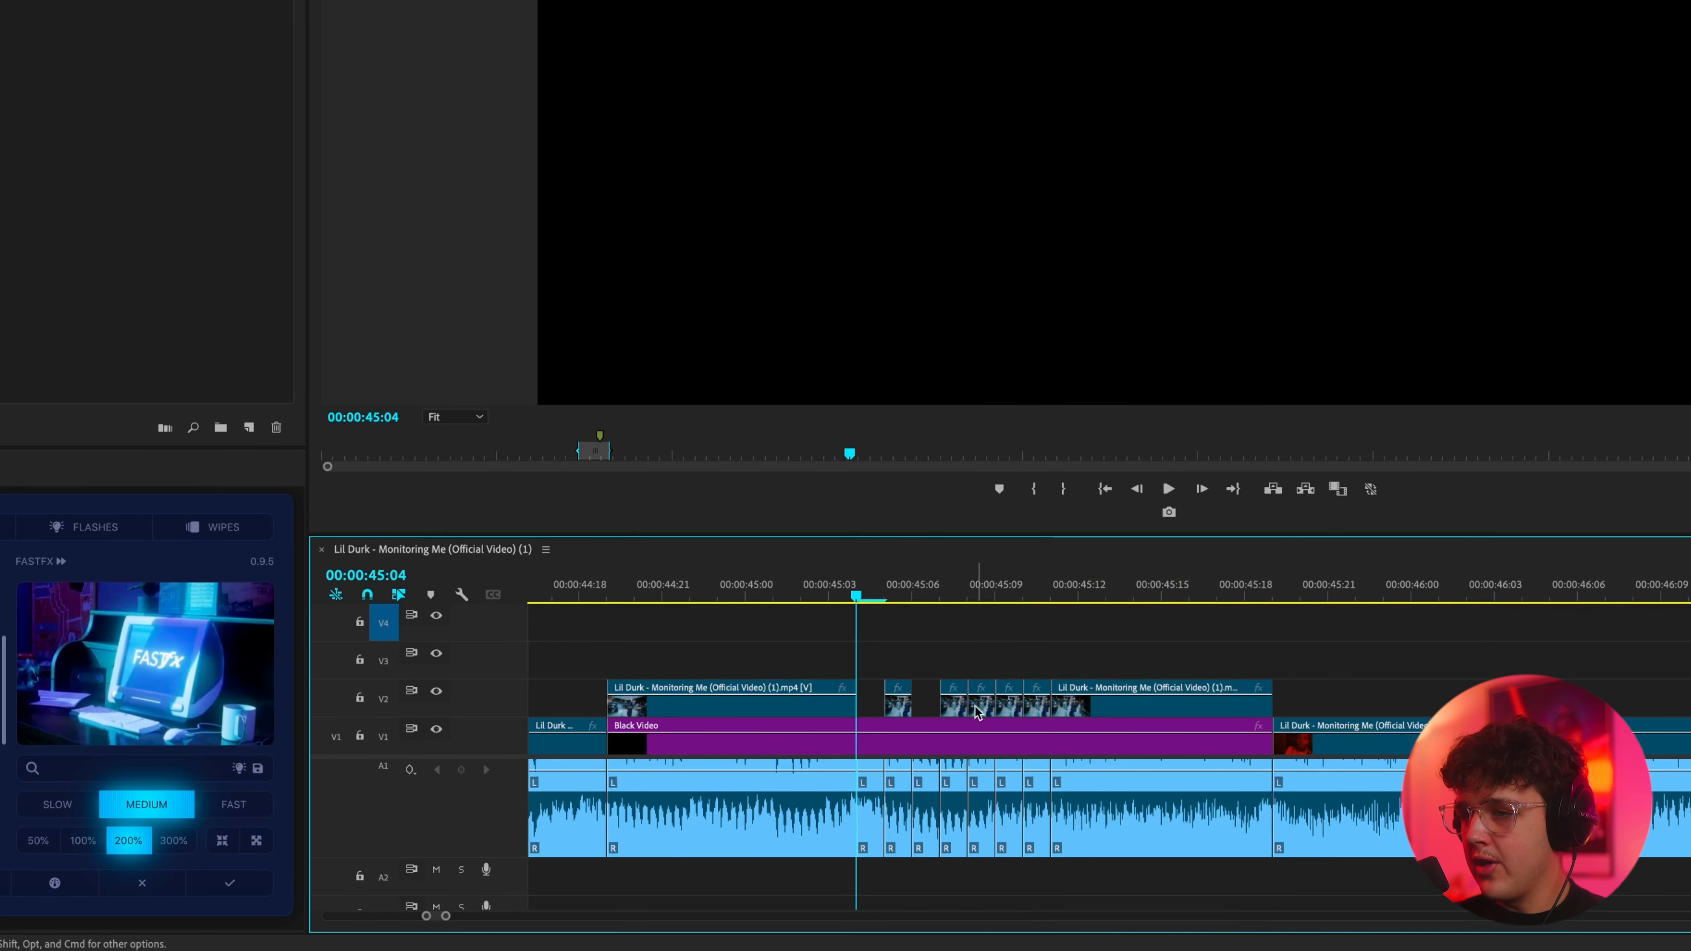
click(977, 712)
key(Delete)
click(1038, 707)
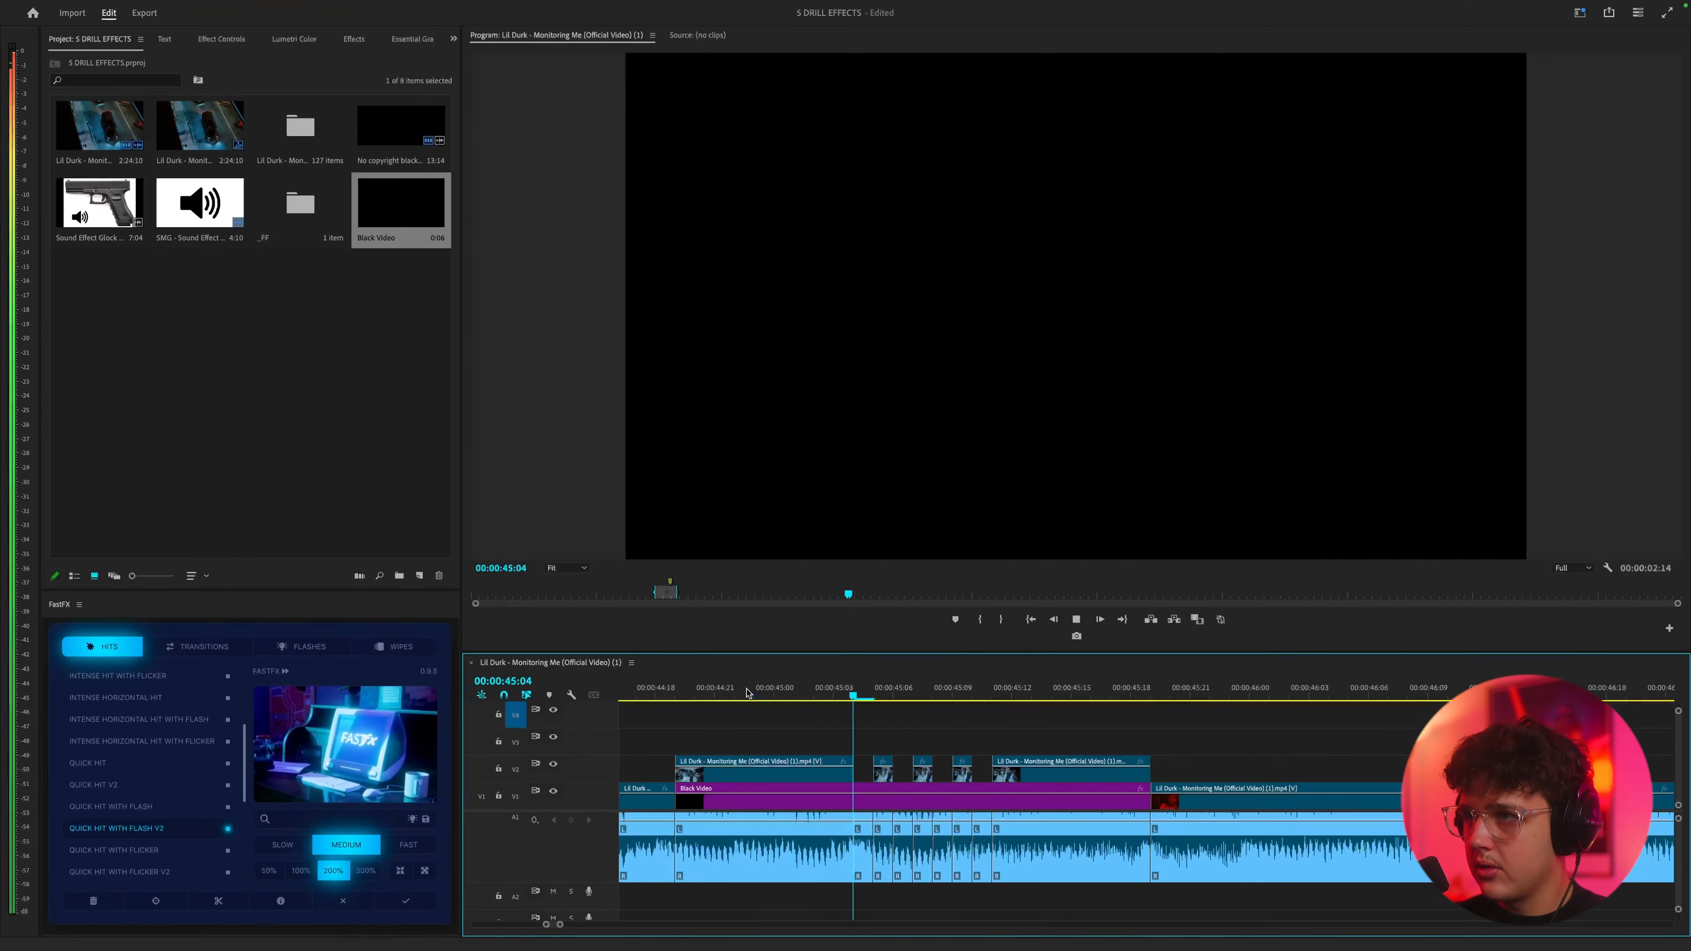
- Play back the black flicker in the gas-station shot and continue into the police-car shot
key(space)
scroll(887, 808, down, 3)
key(space)
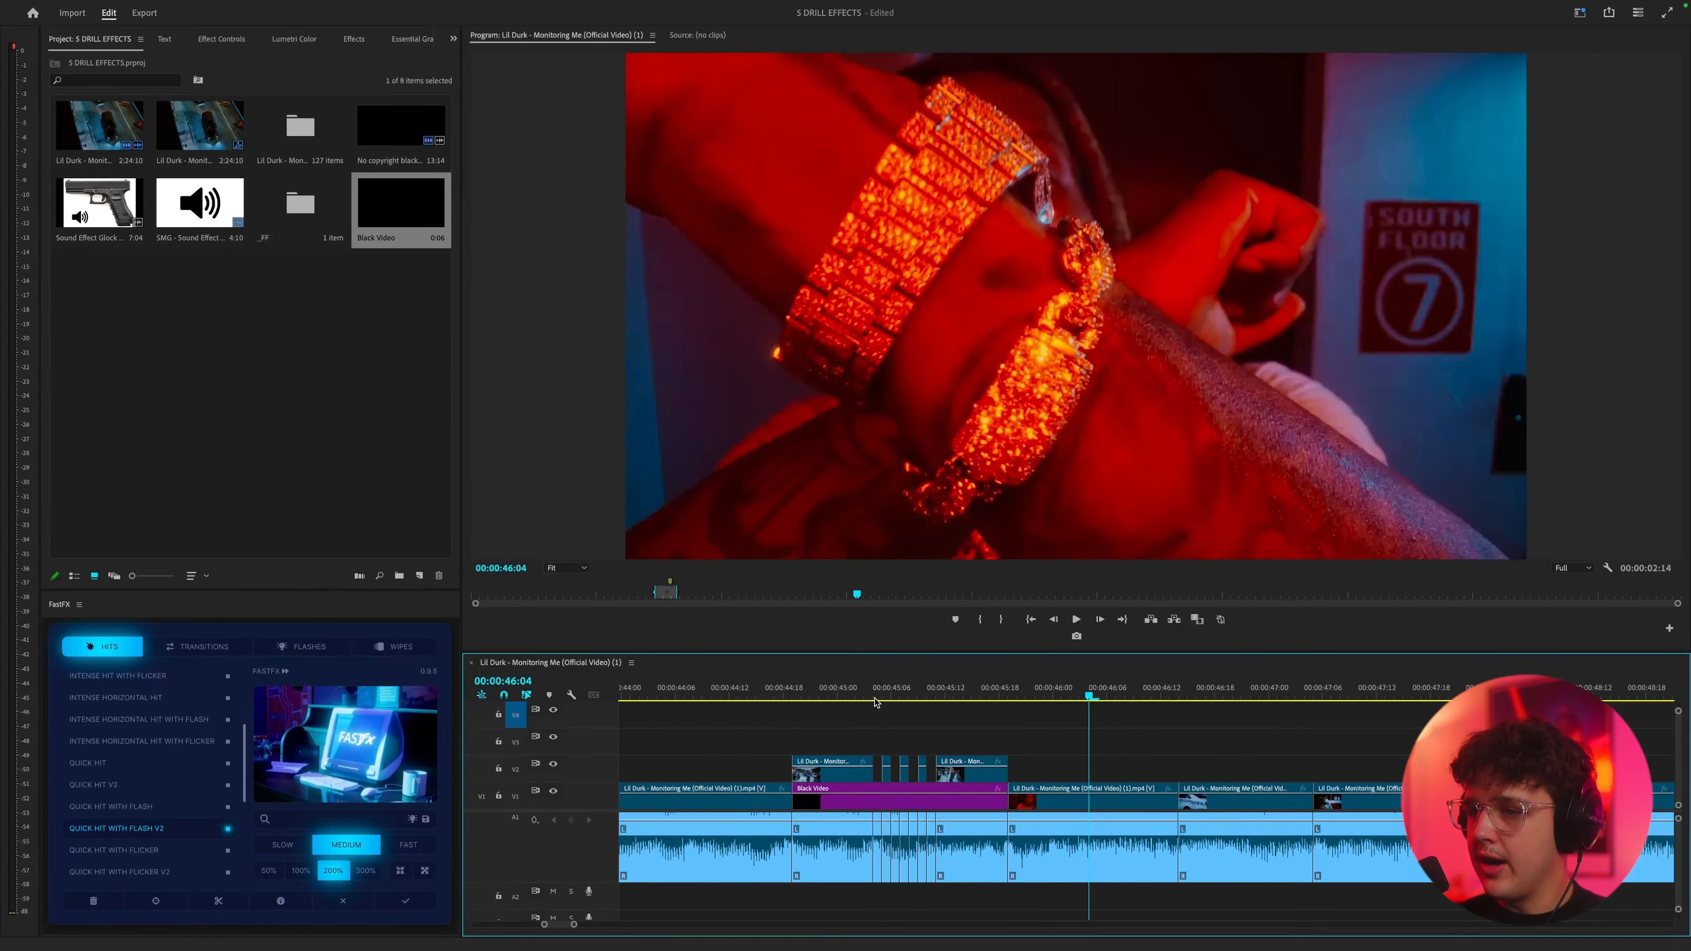
click(844, 689)
key(space)
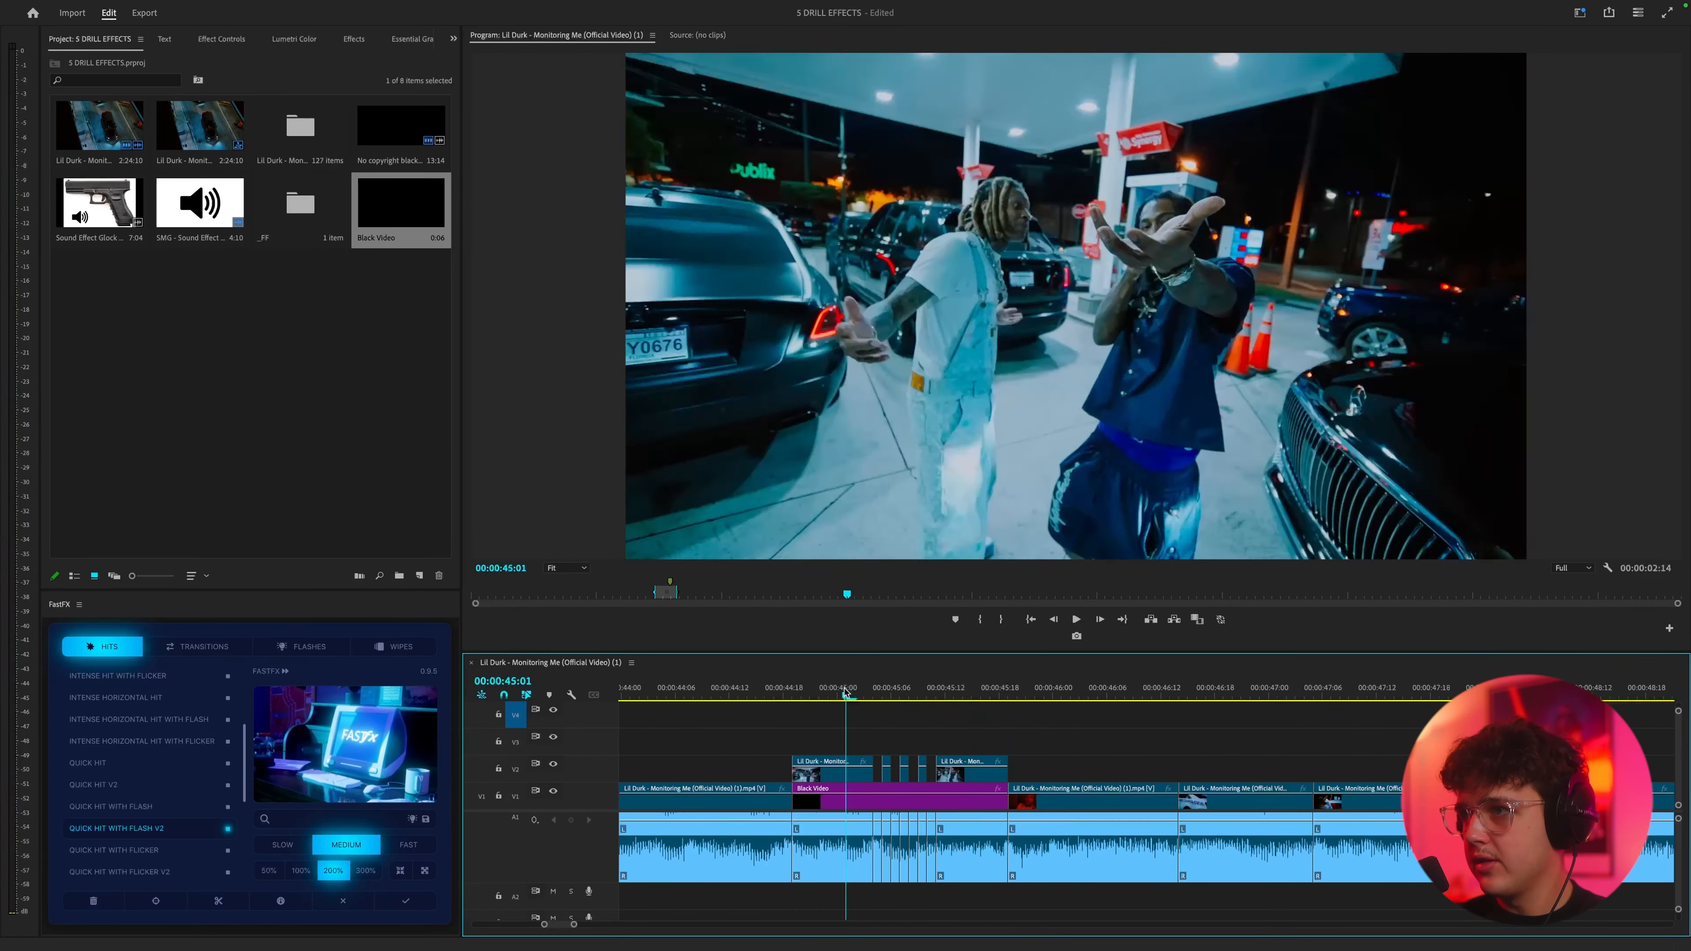
scroll(1192, 846, right, 3)
key(space)
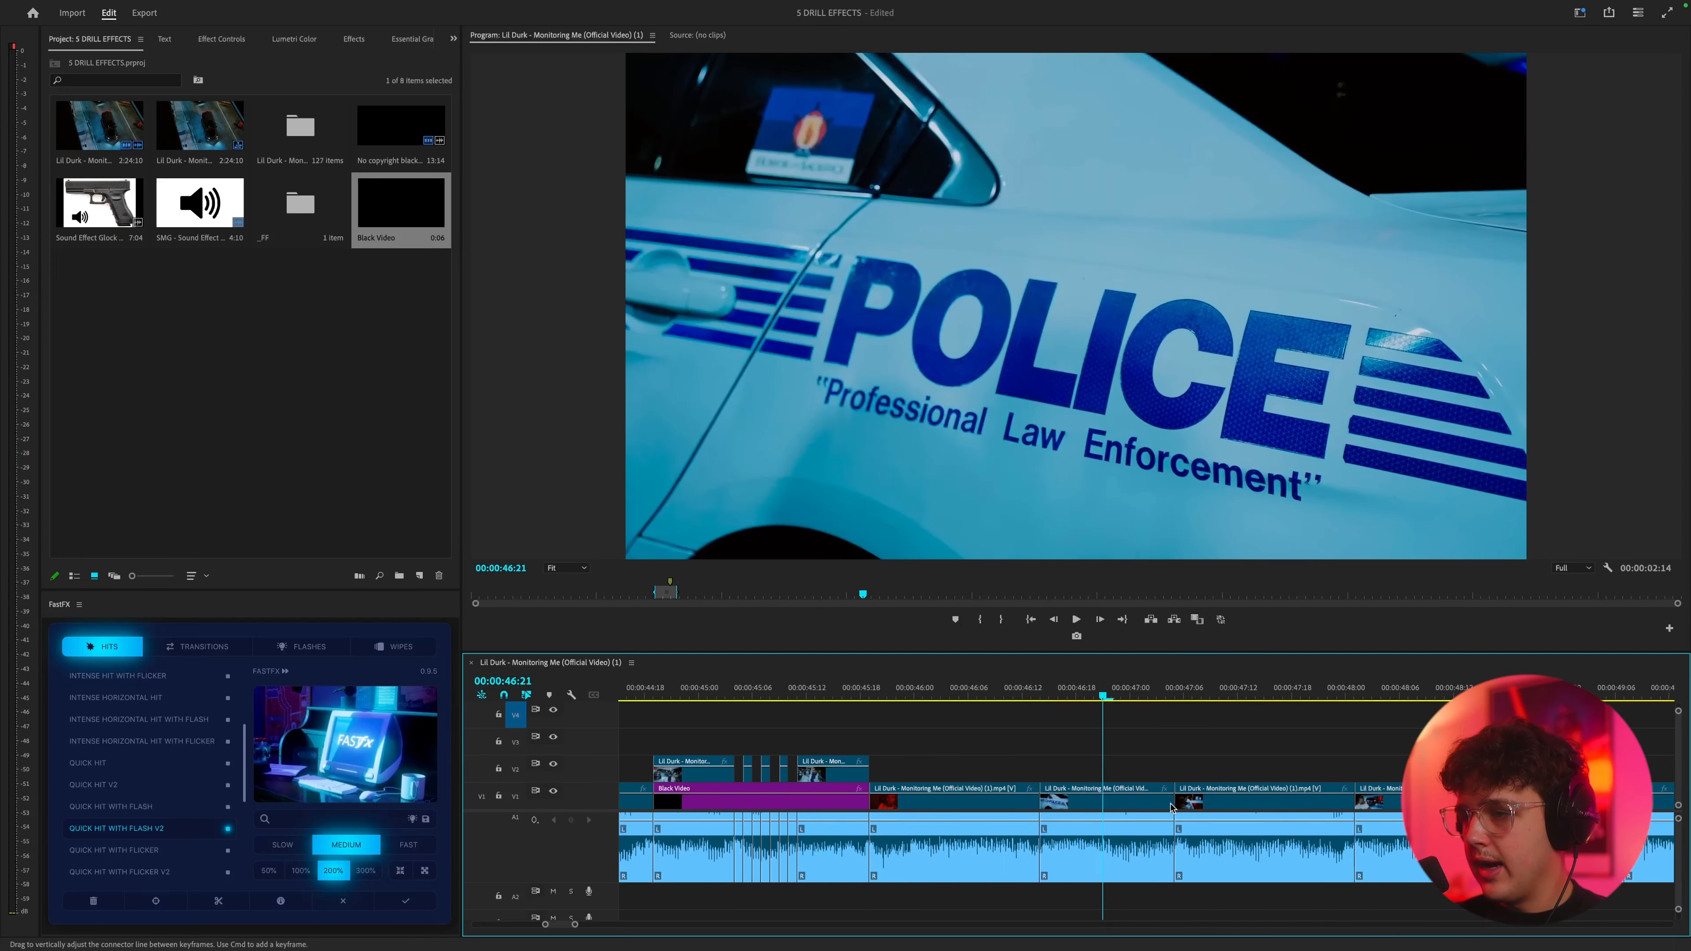
- Unlink the red wrist close-up and police-car shots from their audio and raise them to V2 with Black Video beneath both
click(1037, 696)
key(Right)
drag(1015, 894, 1064, 759)
right_click(1064, 797)
click(1110, 452)
drag(879, 784, 1173, 786)
- Razor the two V2 clips into four one-frame pieces on each side of their cut at 00:00:46:14
key(=)
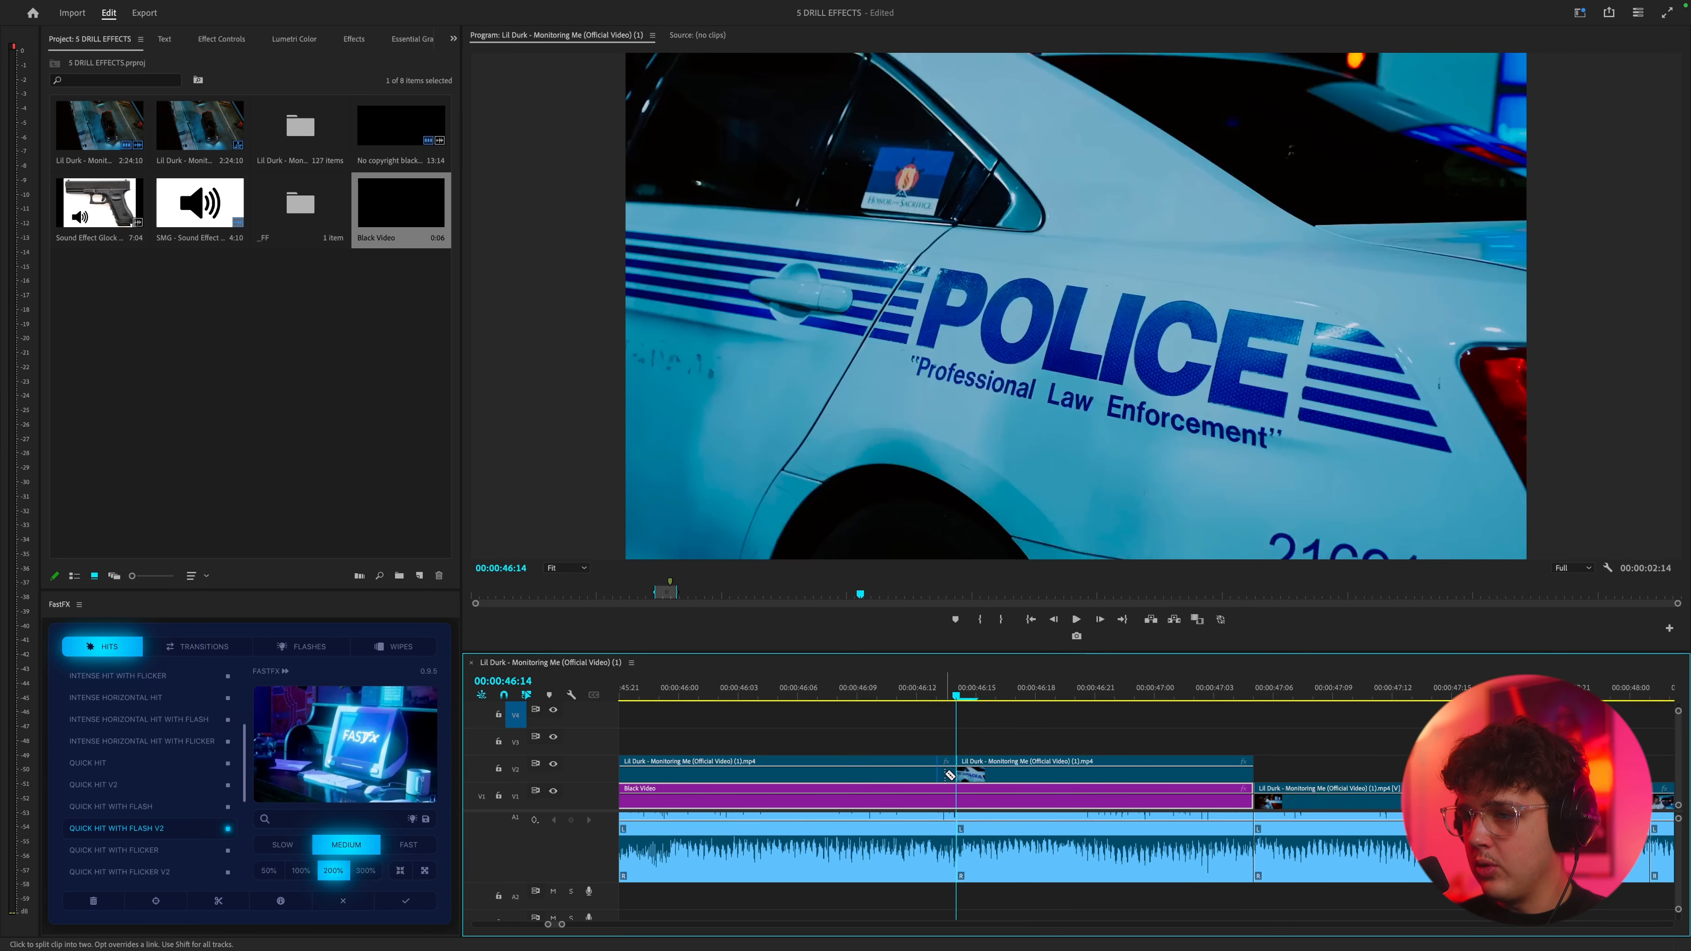
click(925, 774)
key(v)
scroll(982, 774, left, 1)
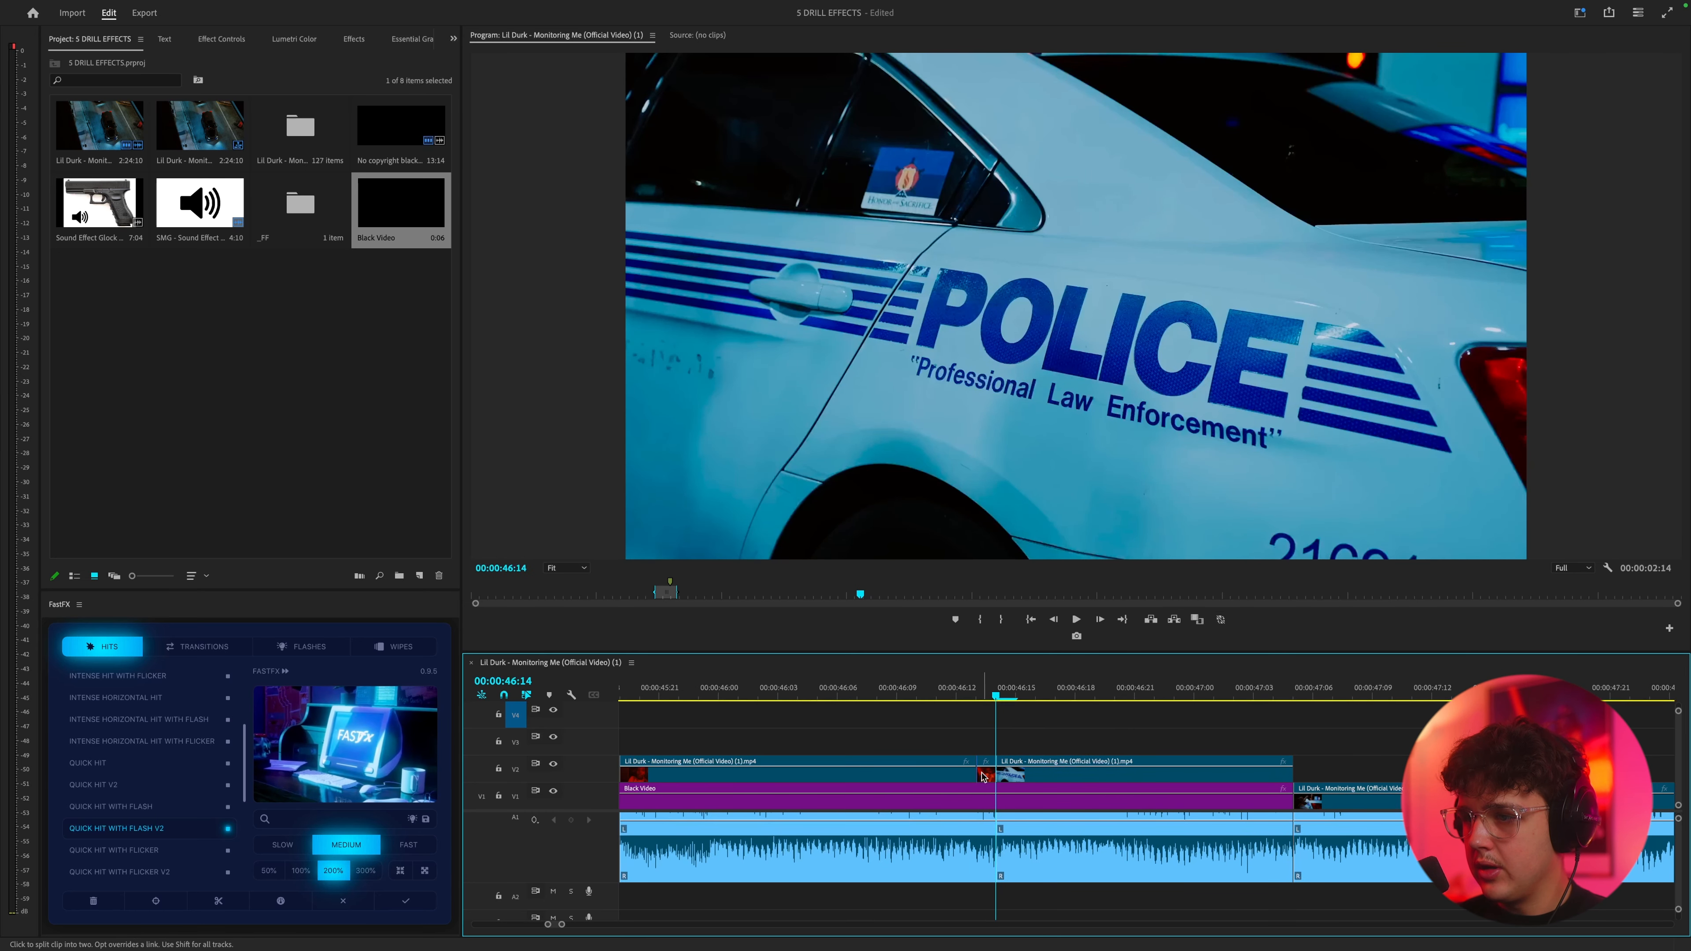
- Delete alternating one-frame pieces on both sides of the 00:00:46:14 cut on V2, leaving black gaps
click(926, 774)
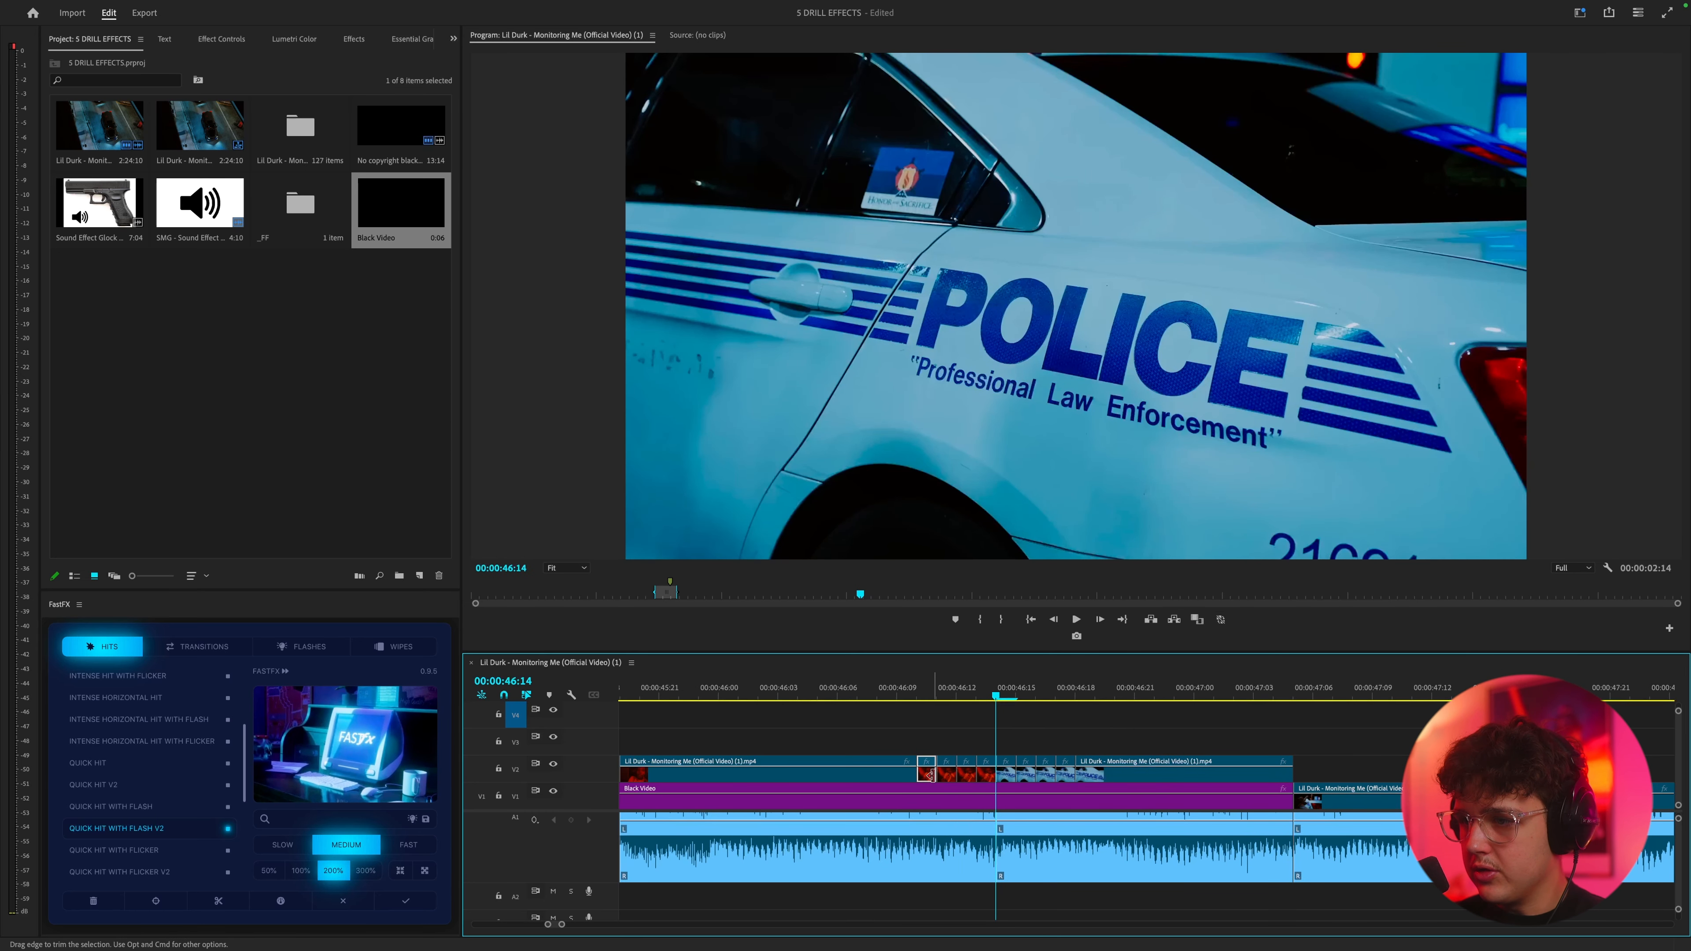
key(Delete)
click(967, 775)
key(Delete)
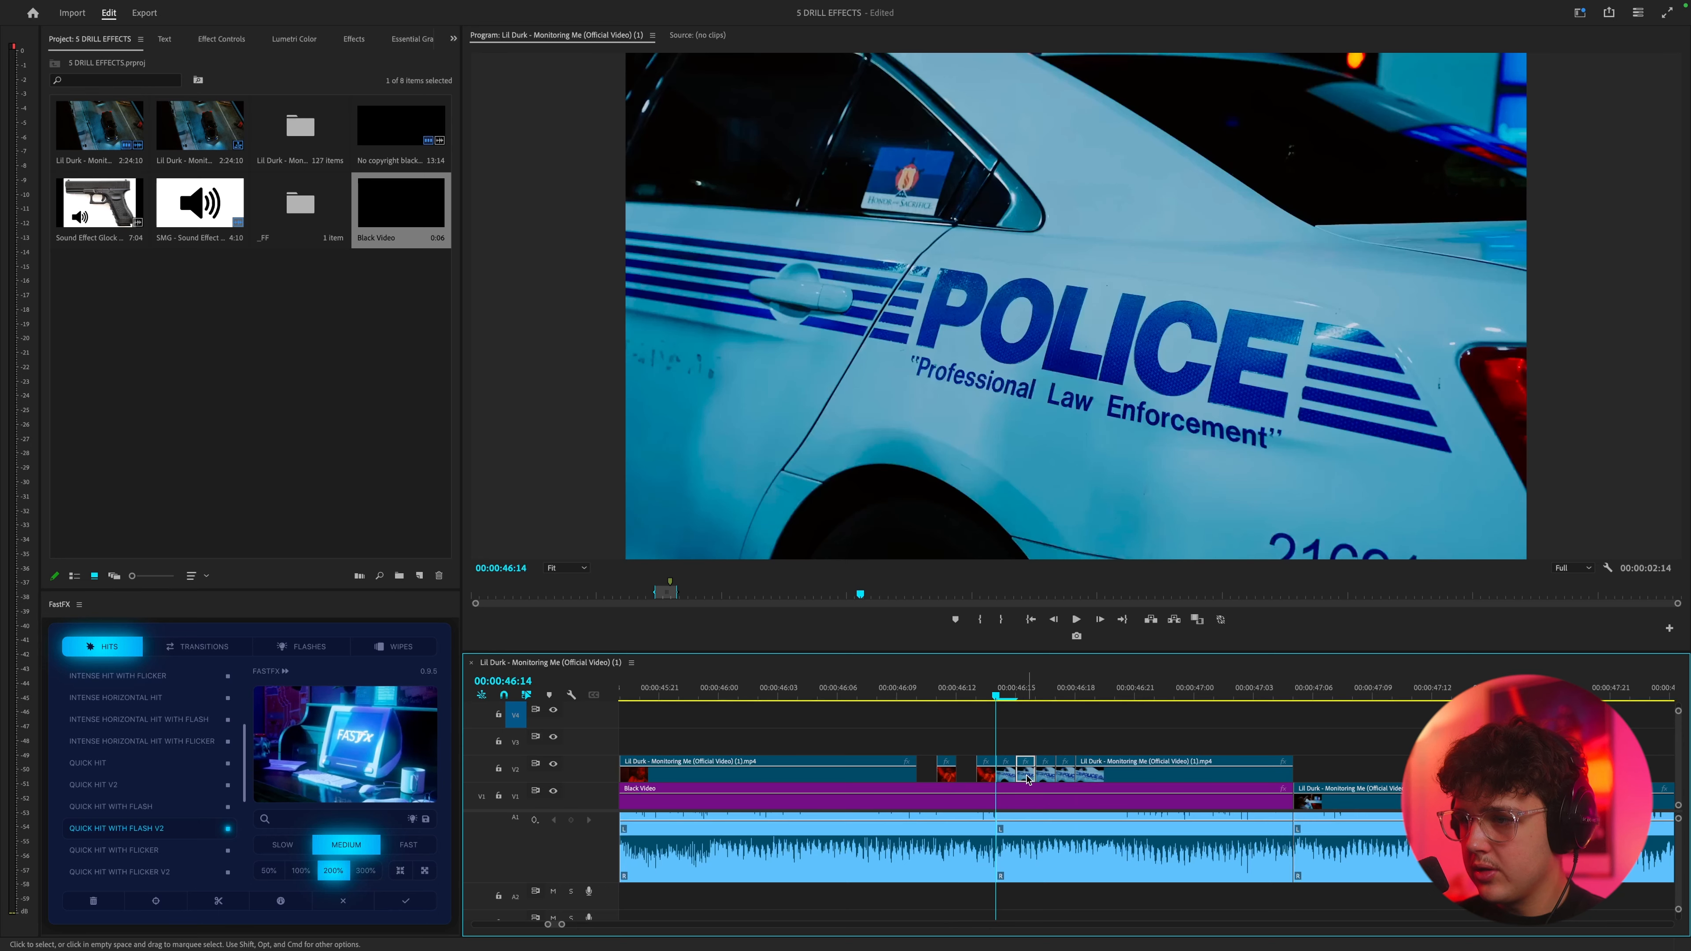
key(Delete)
- Play back the black flicker across the cut from the wrist close-up to the police-car shot several times
drag(907, 684, 852, 683)
key(space)
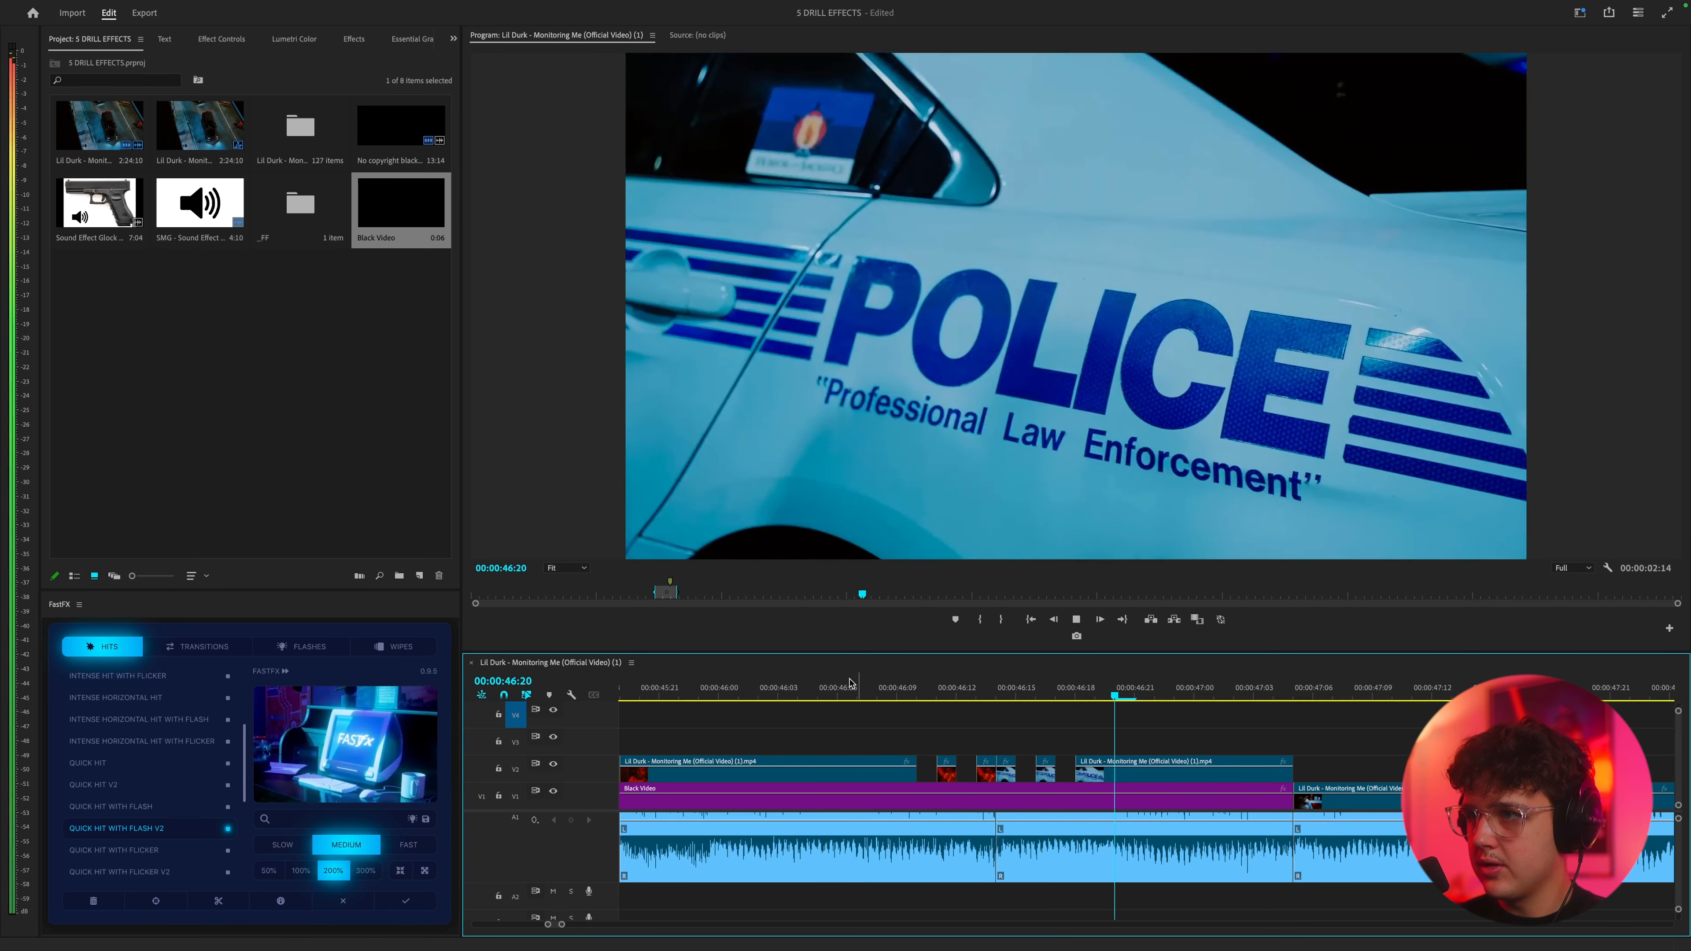
click(852, 684)
key(space)
click(849, 682)
click(850, 683)
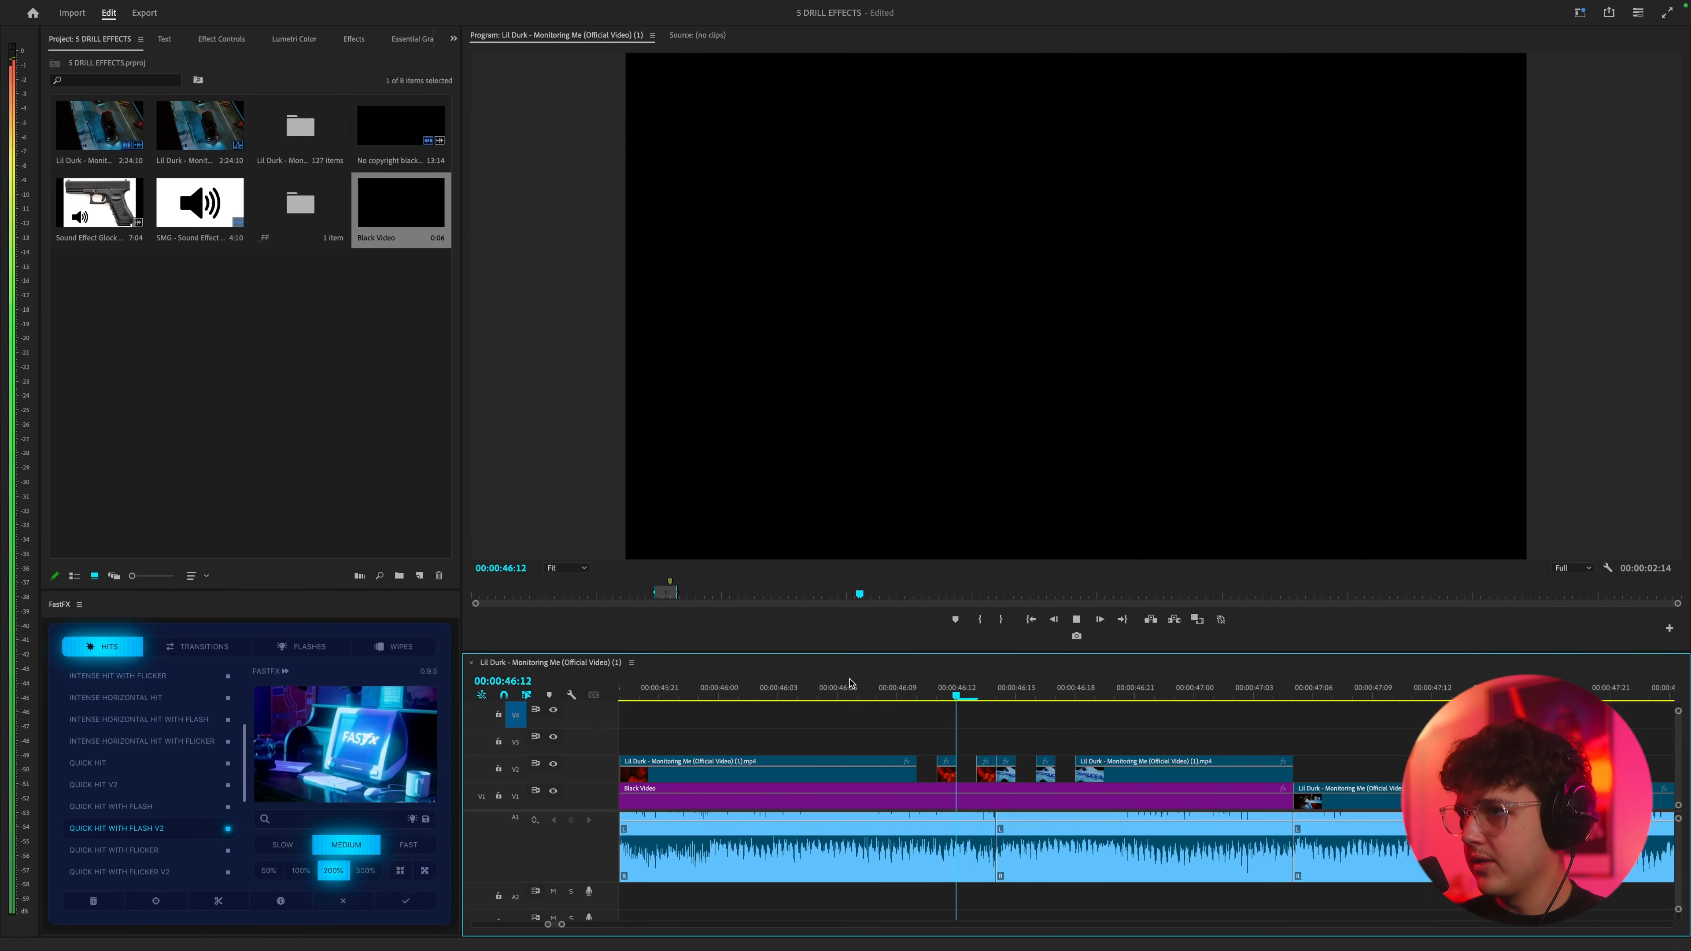
- Play through the shots after the black flicker up to 00:00:53:12 to look for a clip for the next effect
key(space)
click(849, 683)
key(minus)
click(1065, 690)
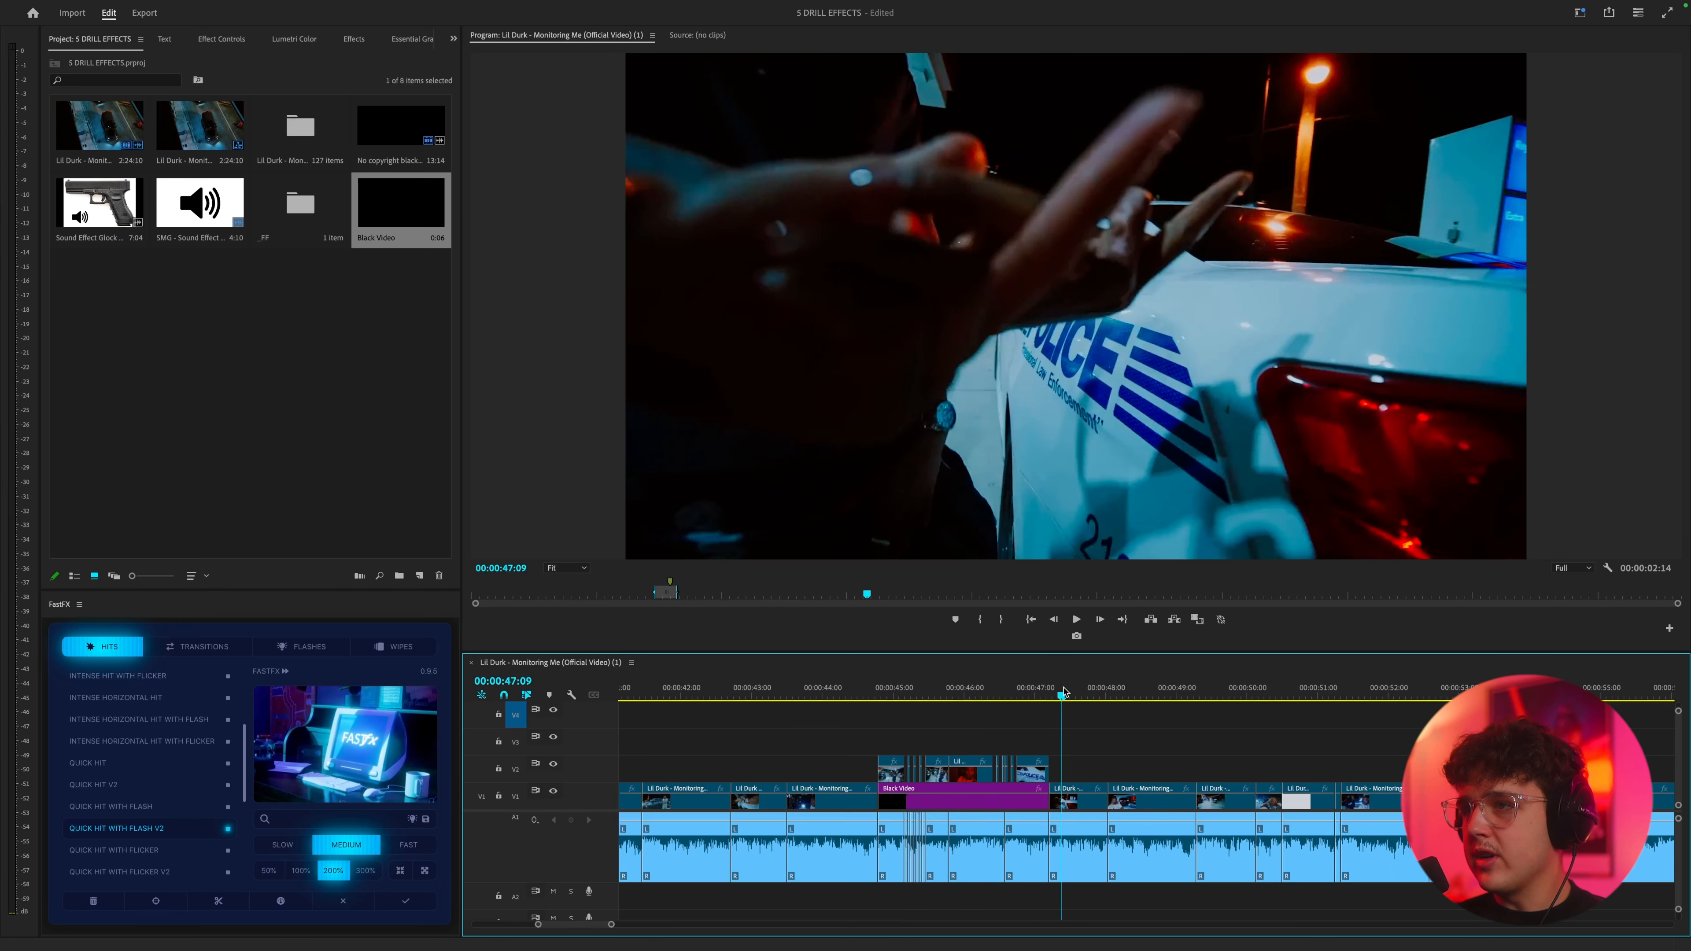
key(minus)
key(minus)
key(minus)
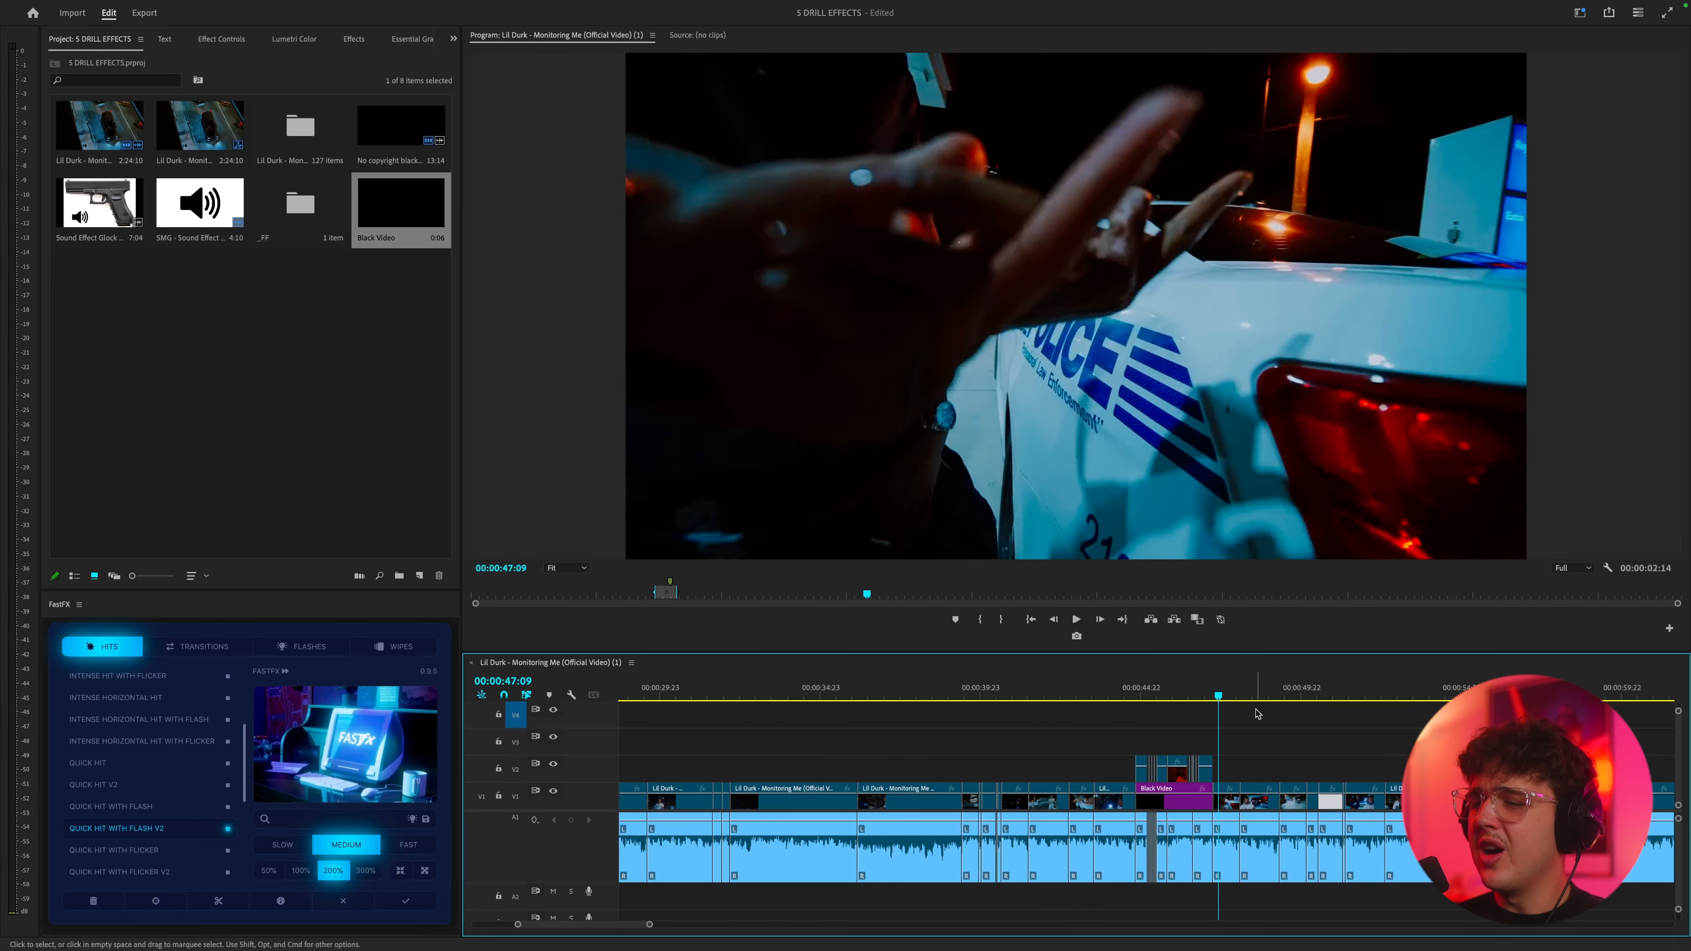
key(space)
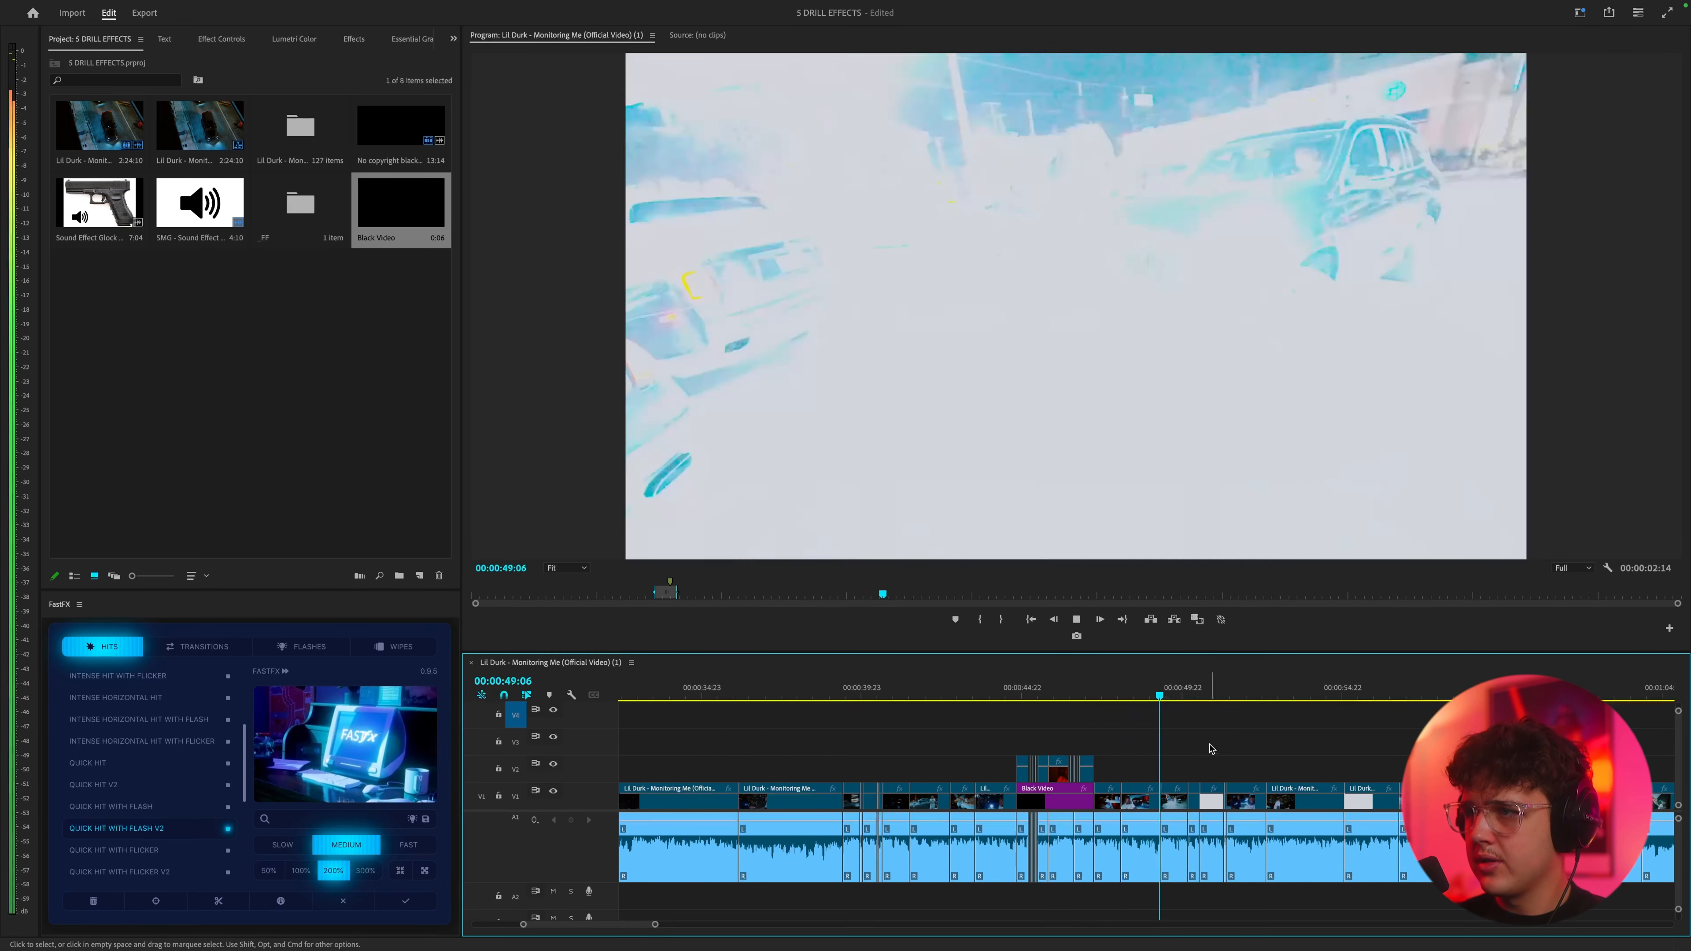
key(equal)
key(equal)
click(1069, 693)
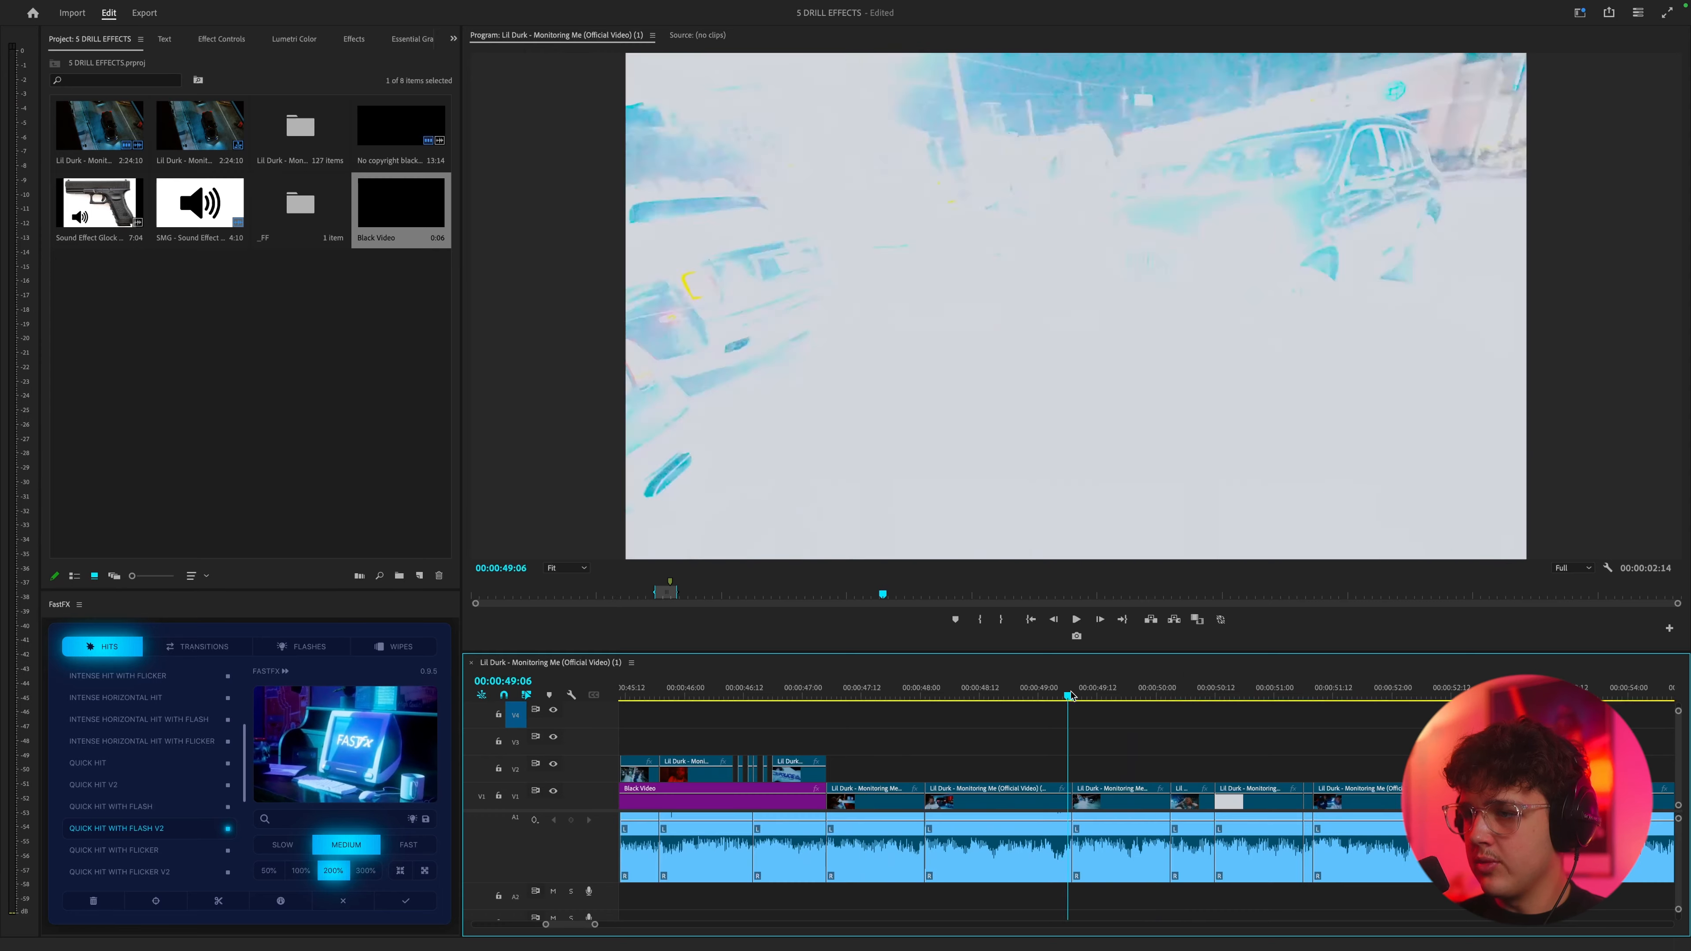
key(space)
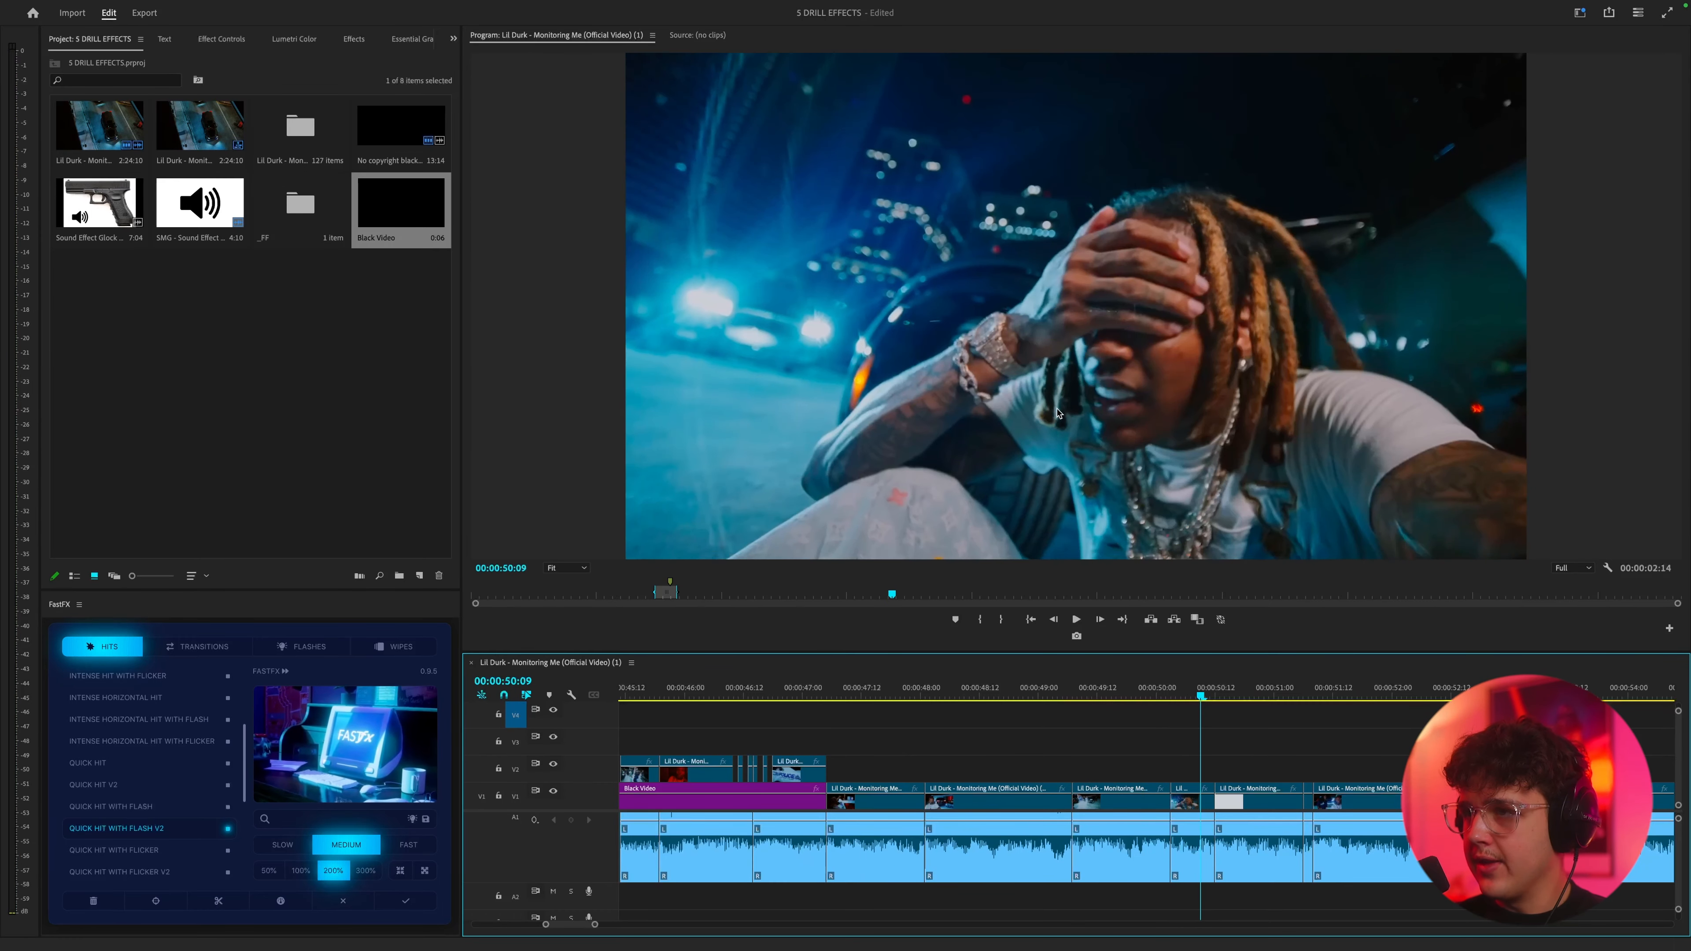
key(space)
key(minus)
key(minus)
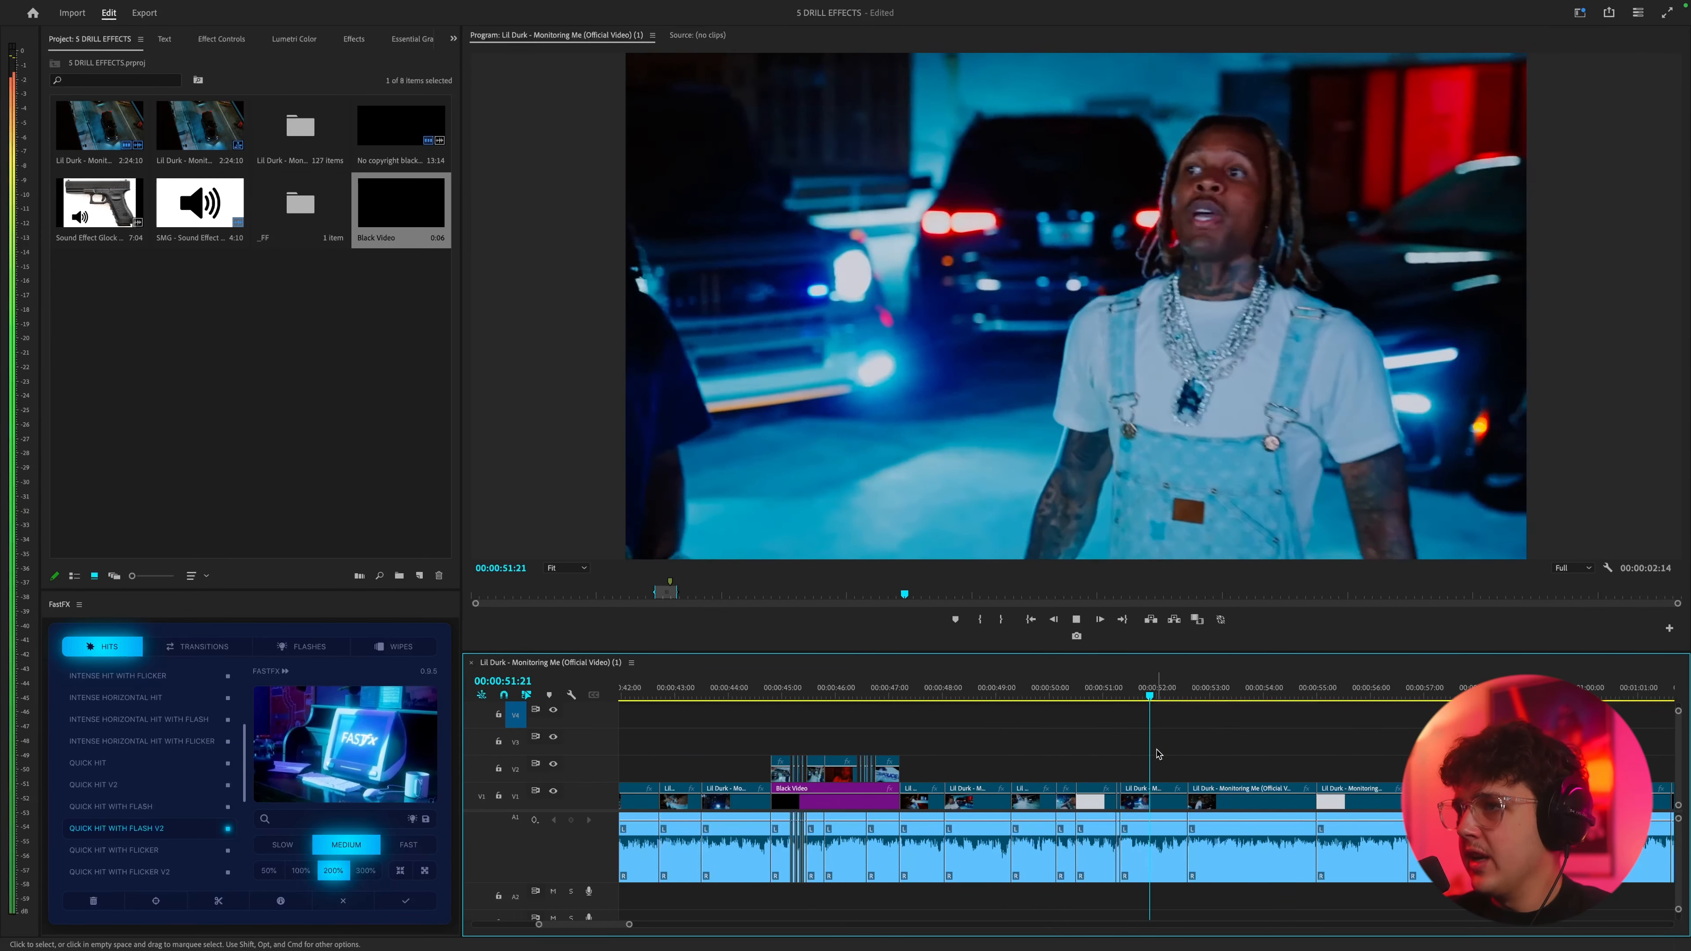
key(space)
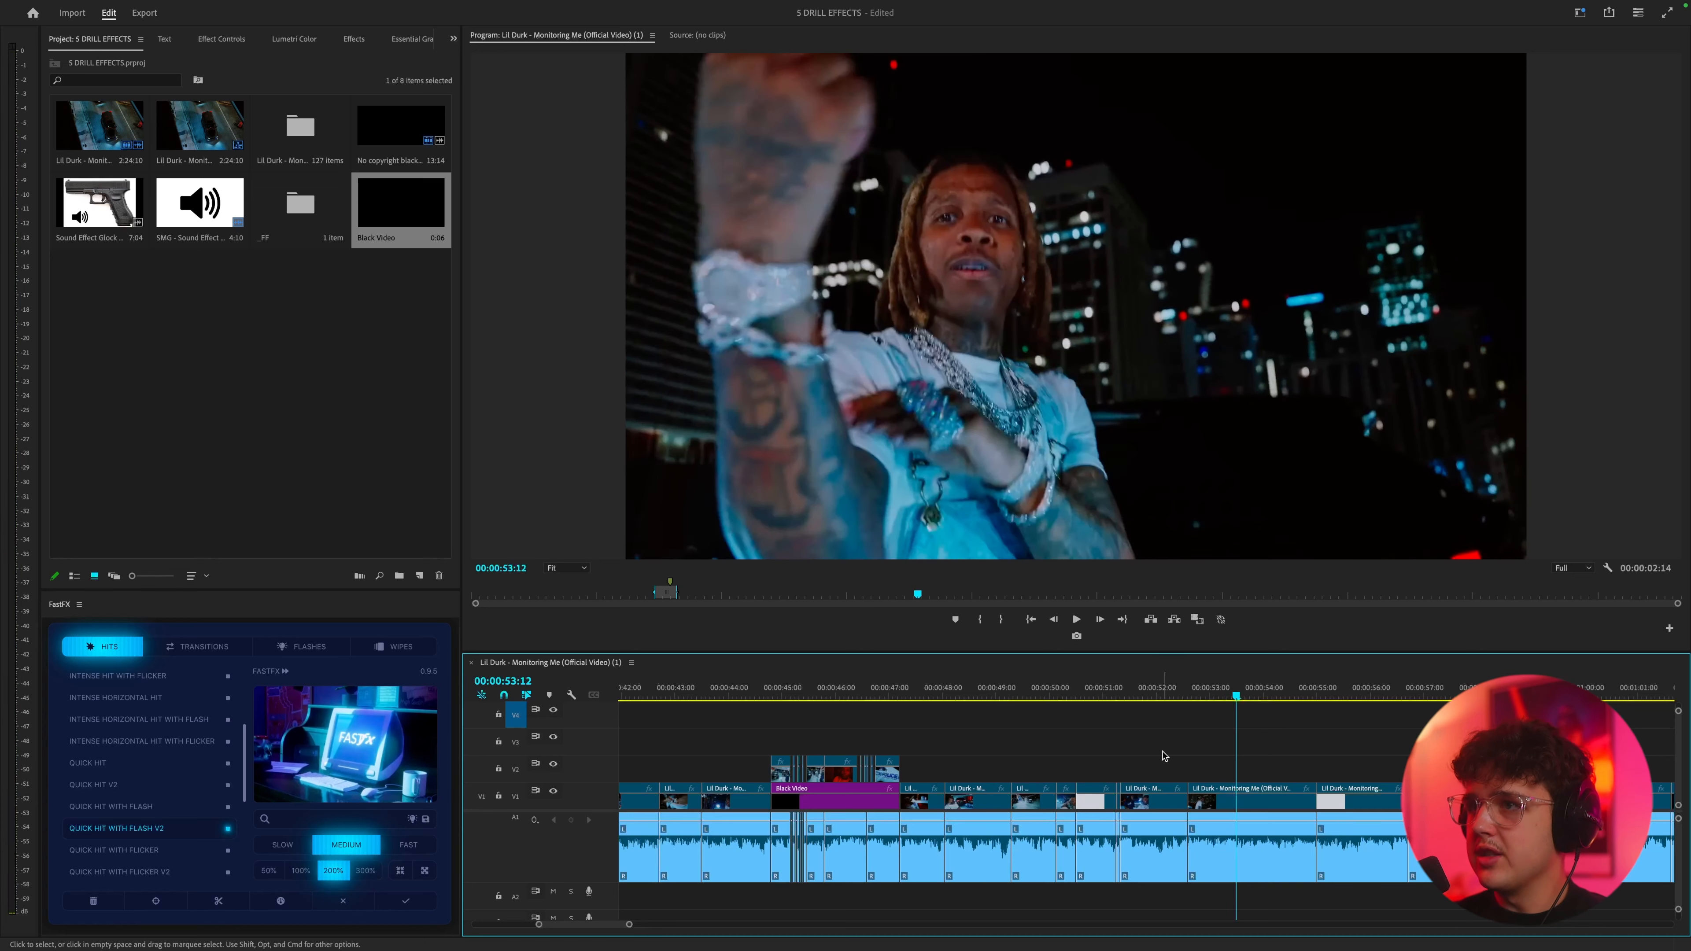
key(minus)
key(minus)
key(minus)
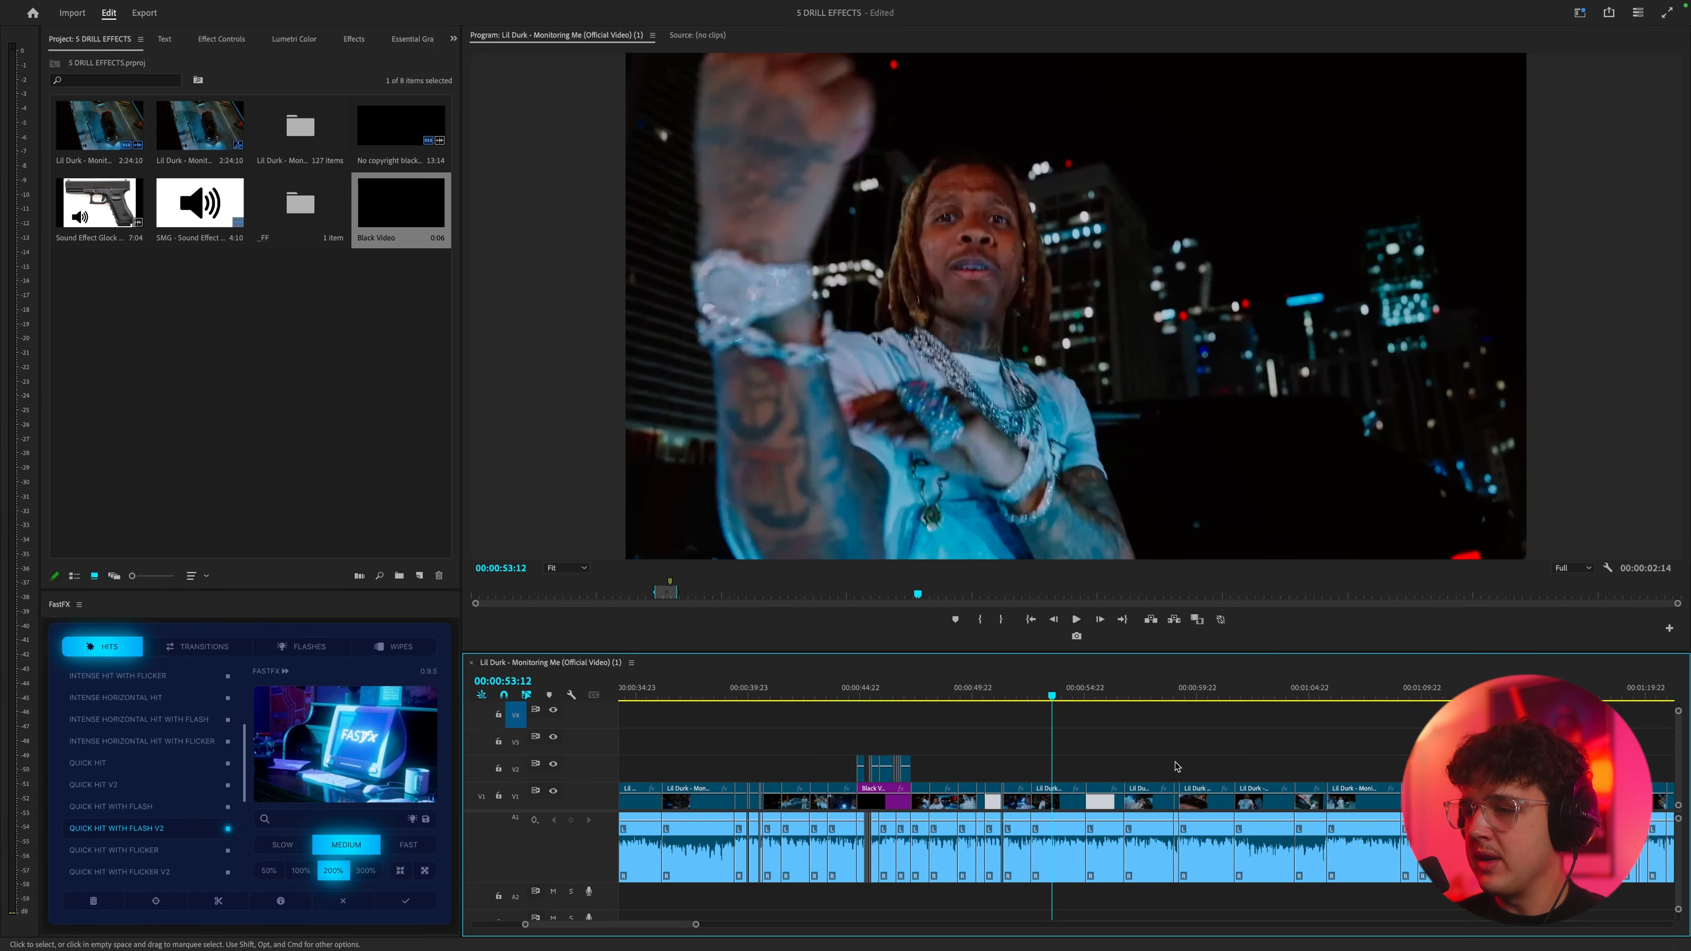
- Razor the shot of the artist seated beside the car at 00:00:57:05 and set the part after the cut to 50% speed
click(1126, 688)
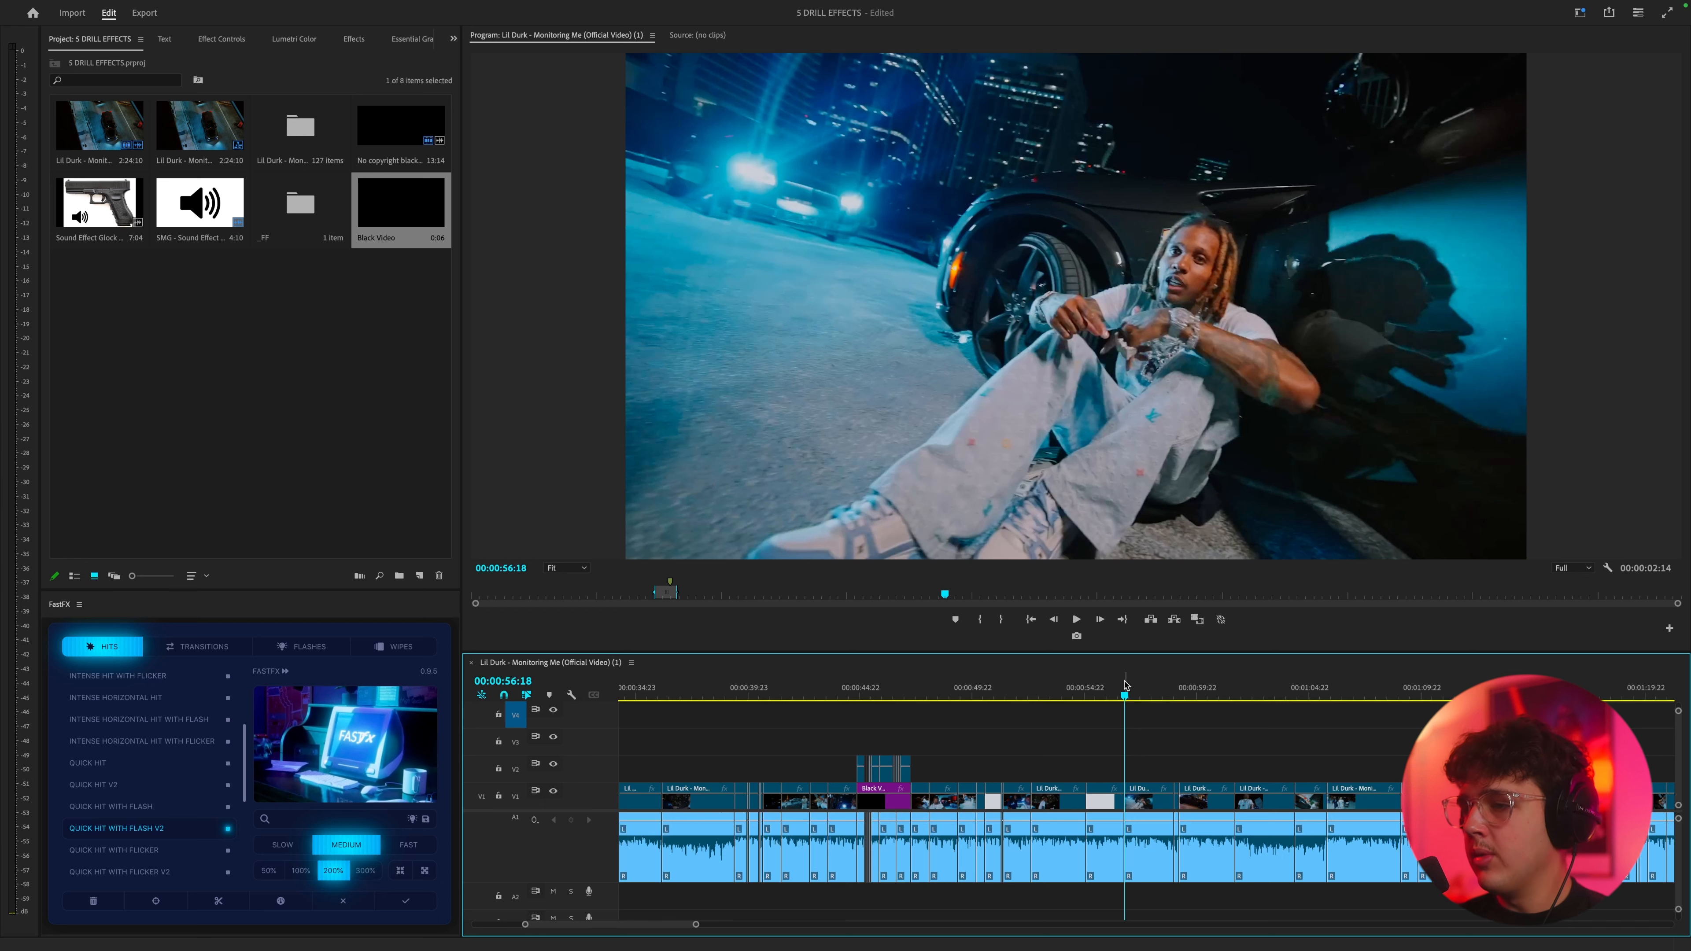
scroll(1130, 786, right, 2)
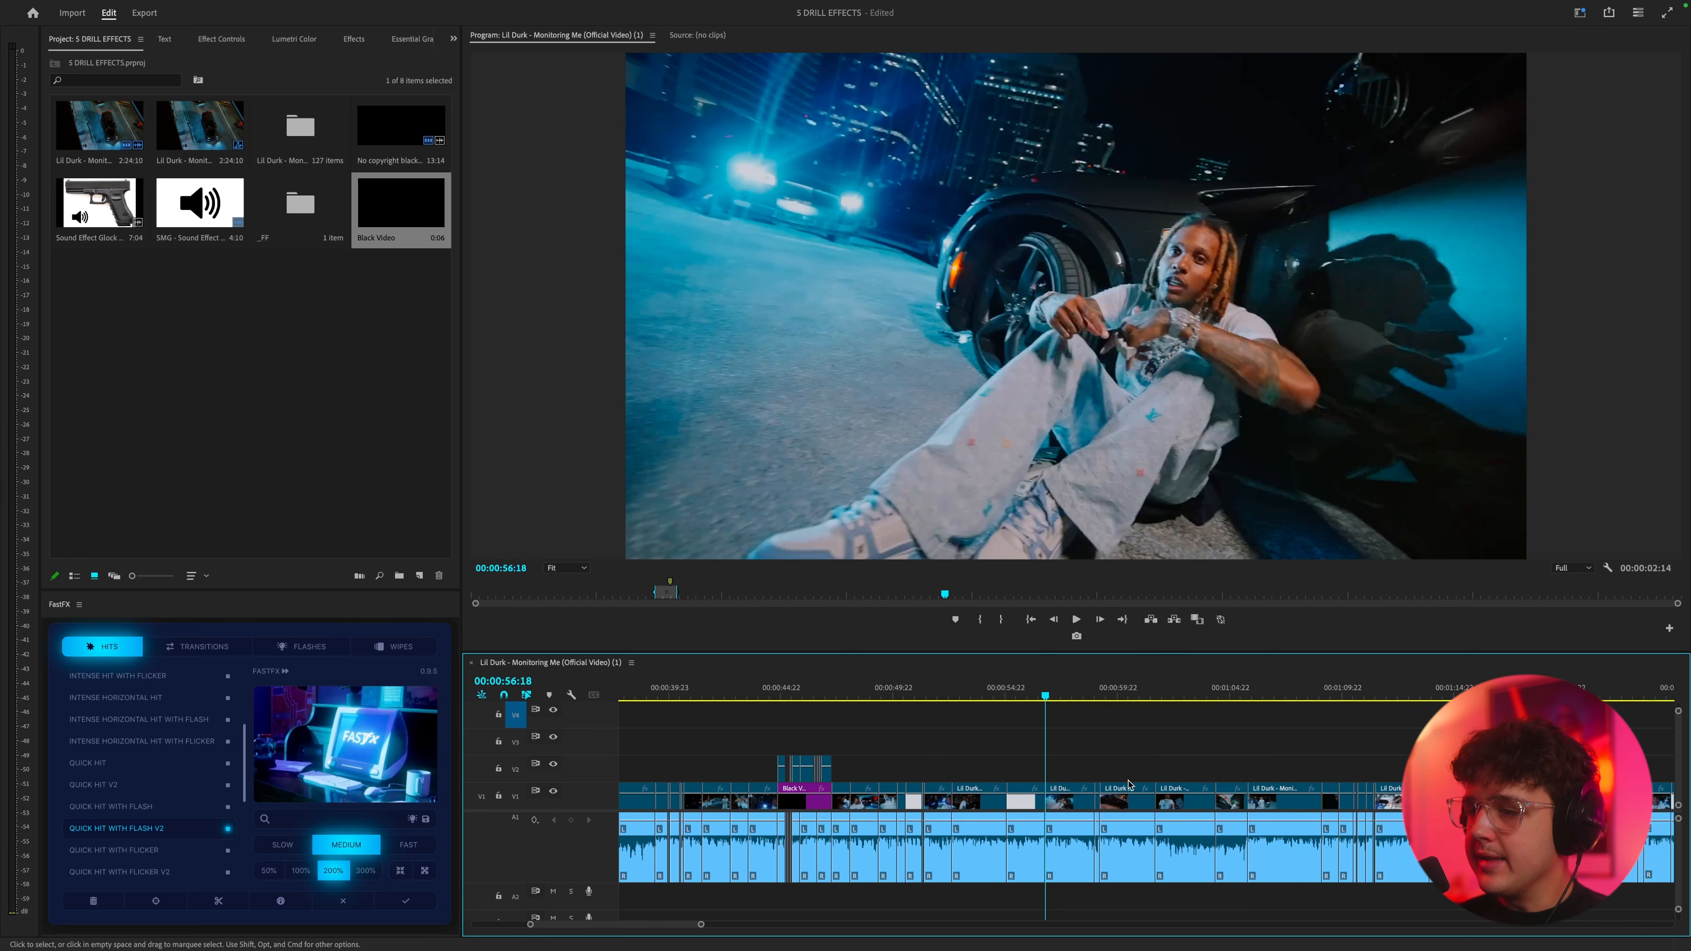
scroll(1118, 784, up, 3)
scroll(1072, 776, up, 3)
key(space)
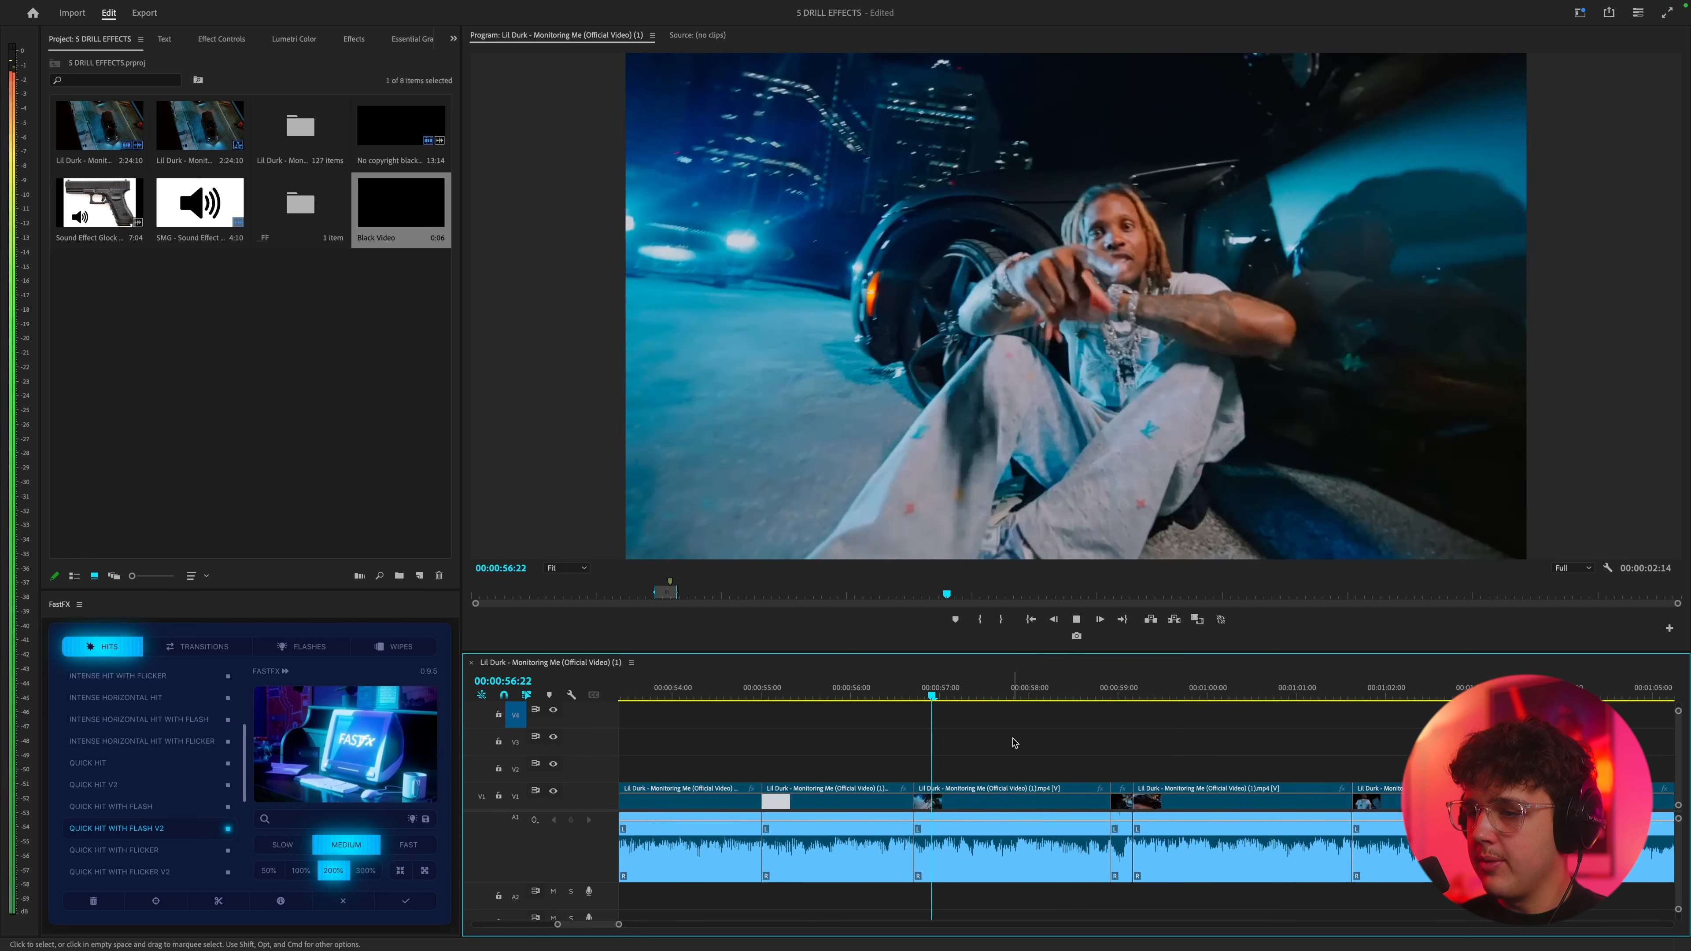
scroll(1003, 809, up, 2)
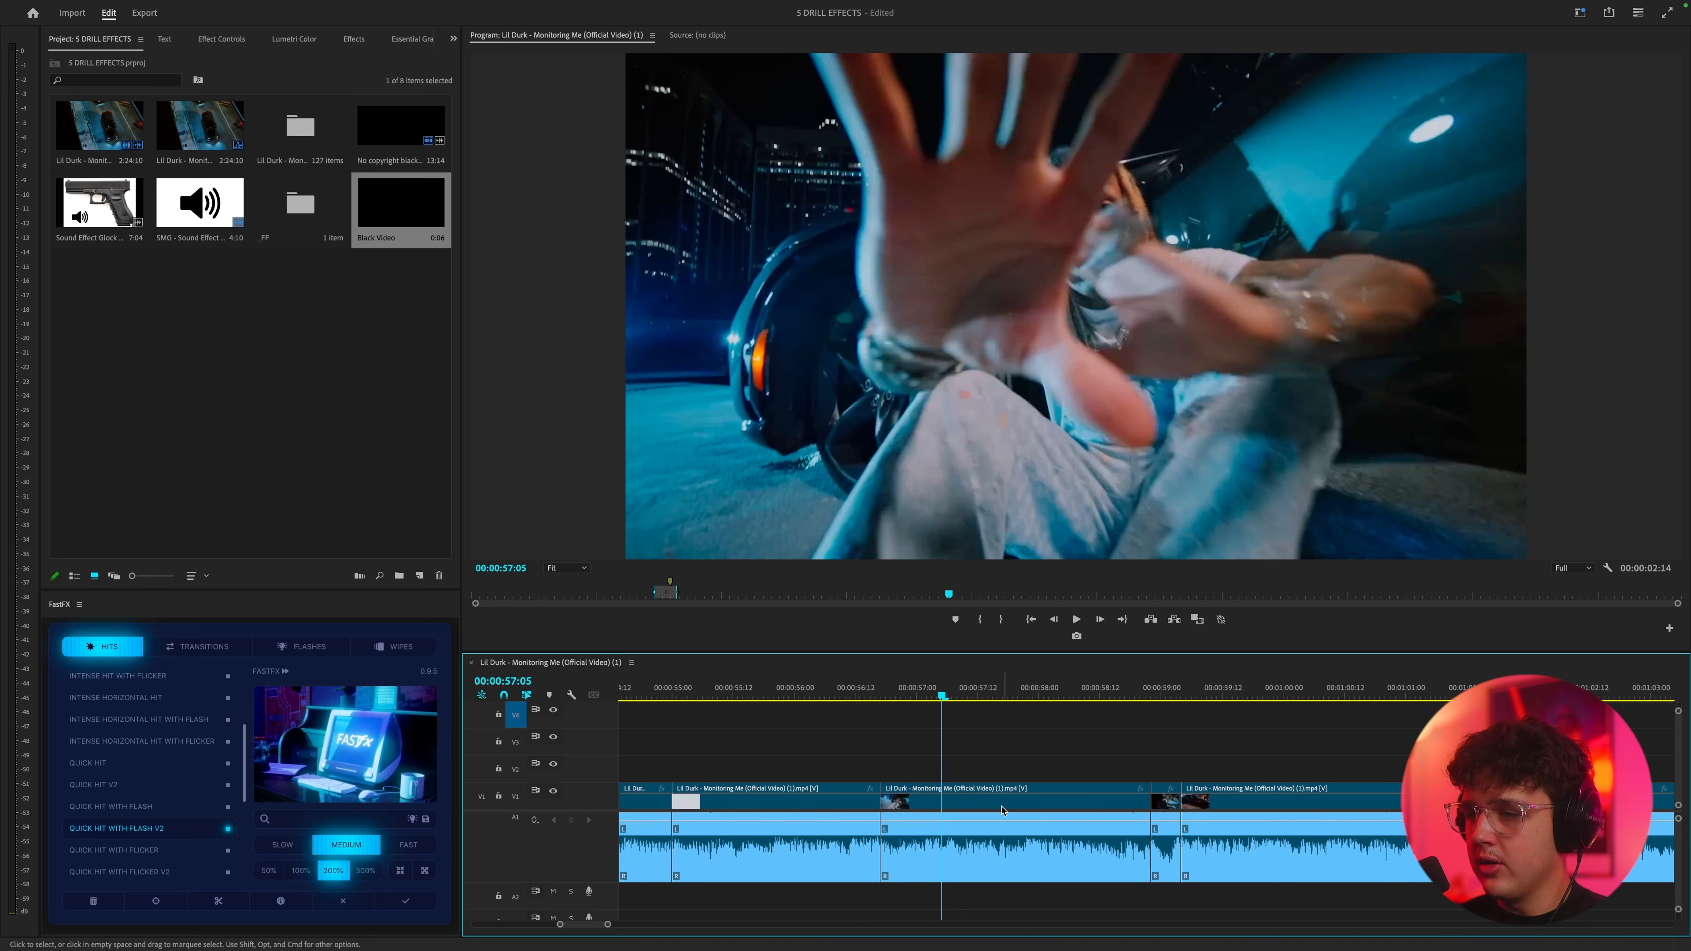
click(947, 803)
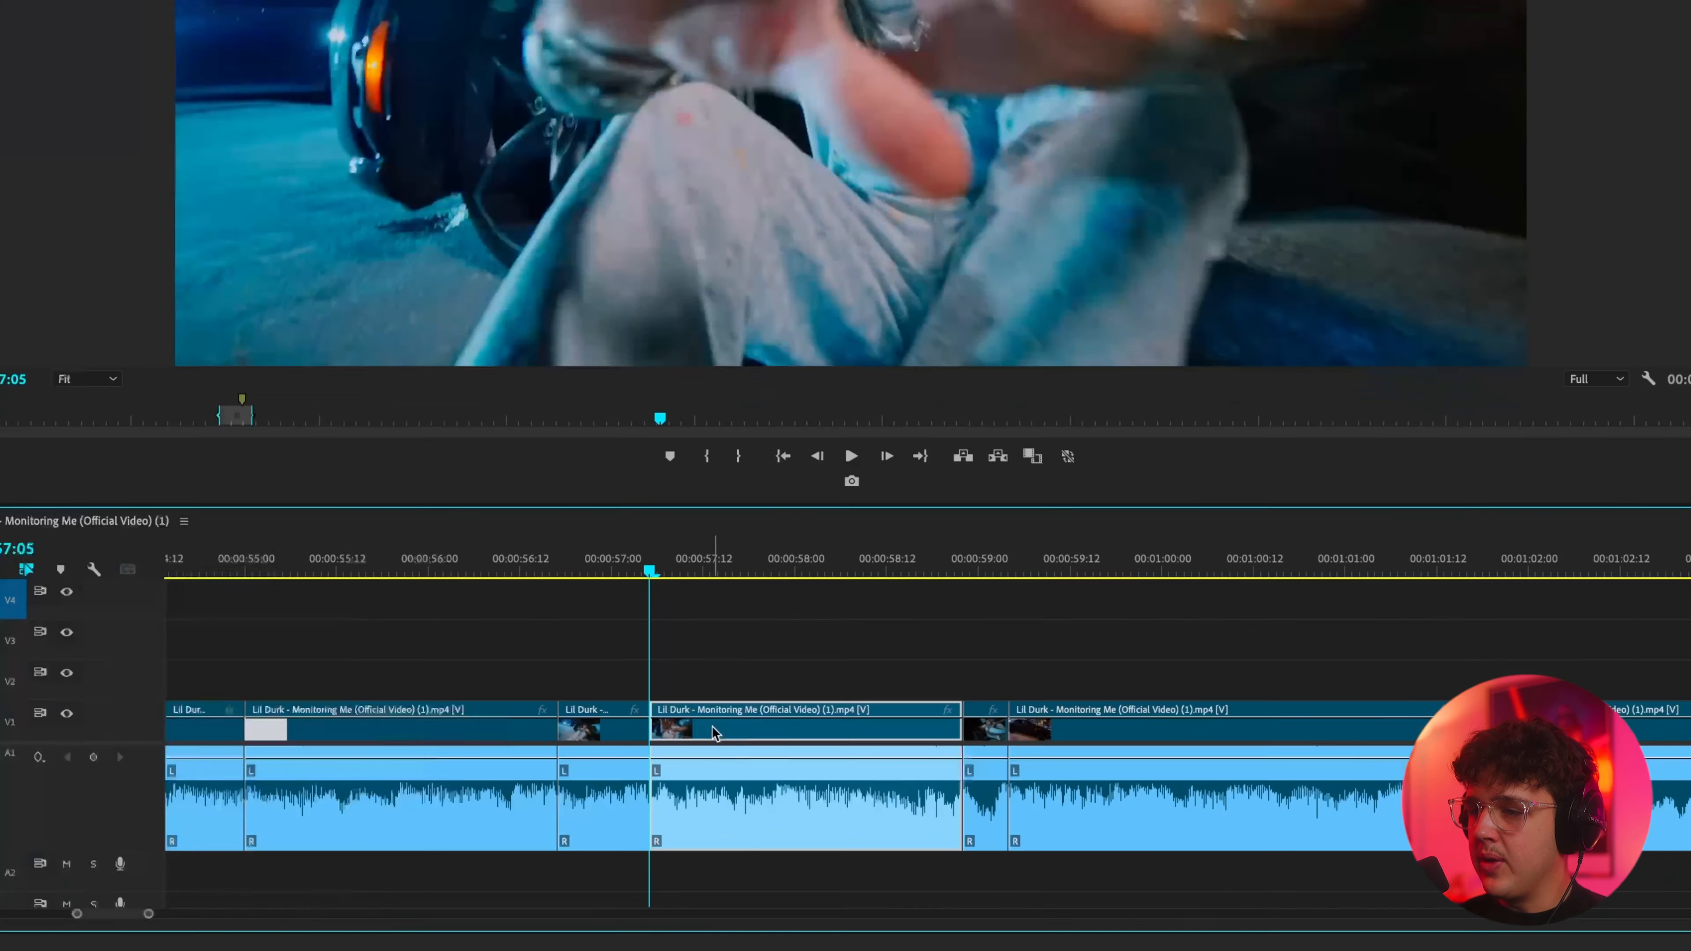
right_click(979, 799)
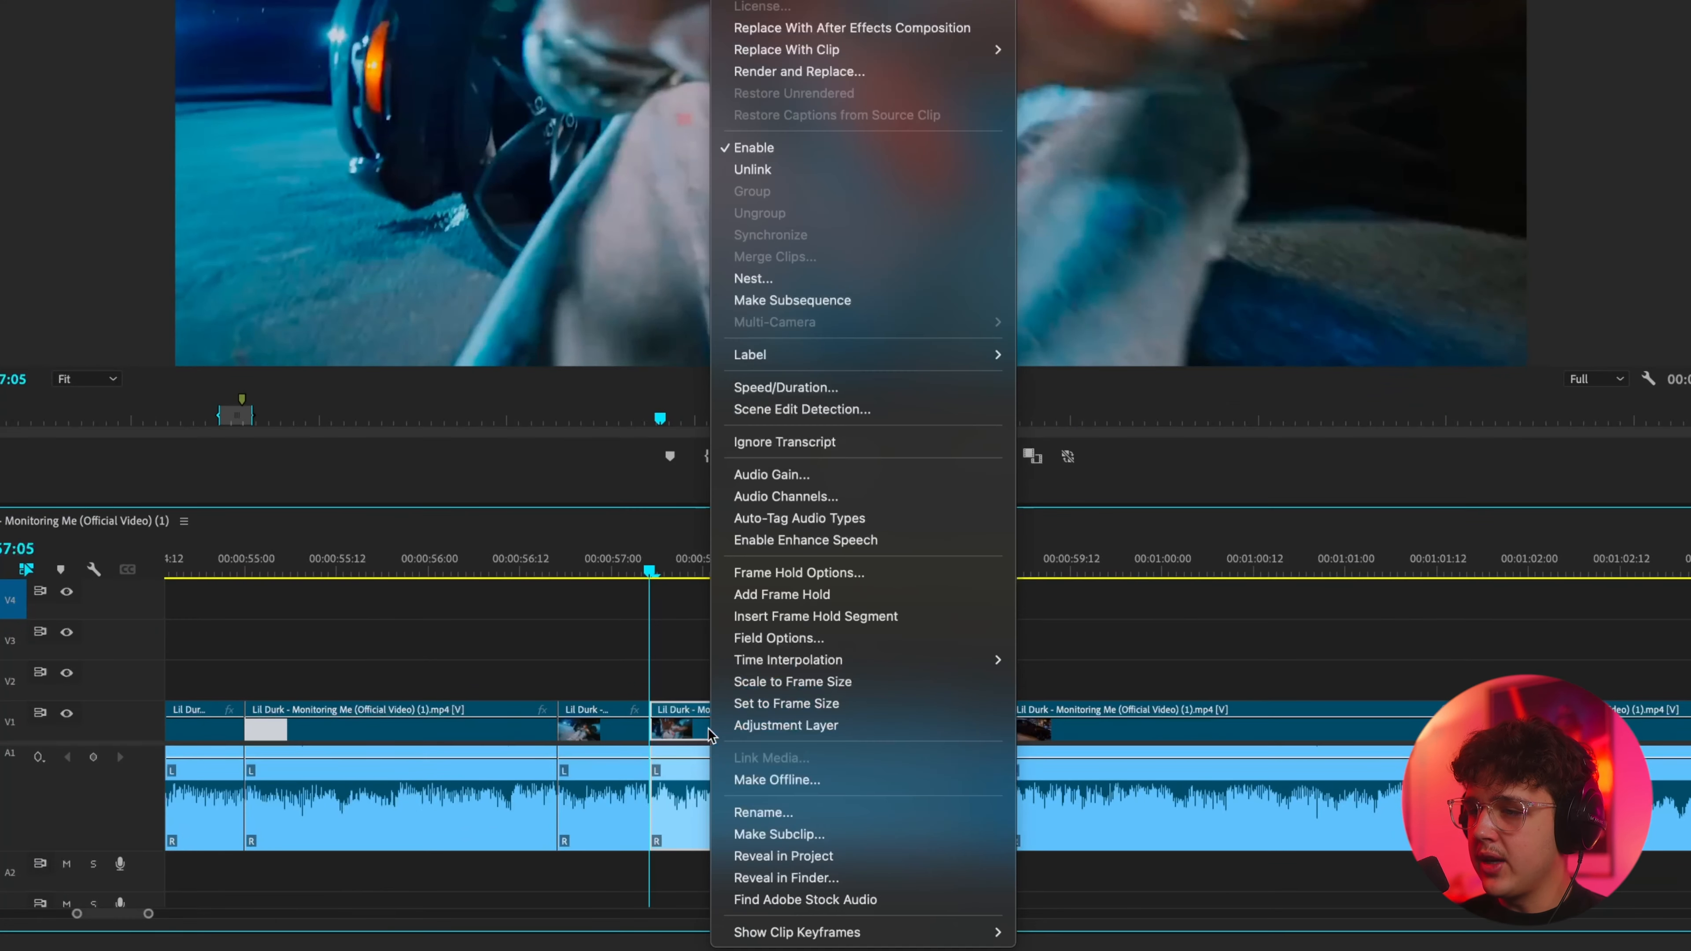
click(807, 387)
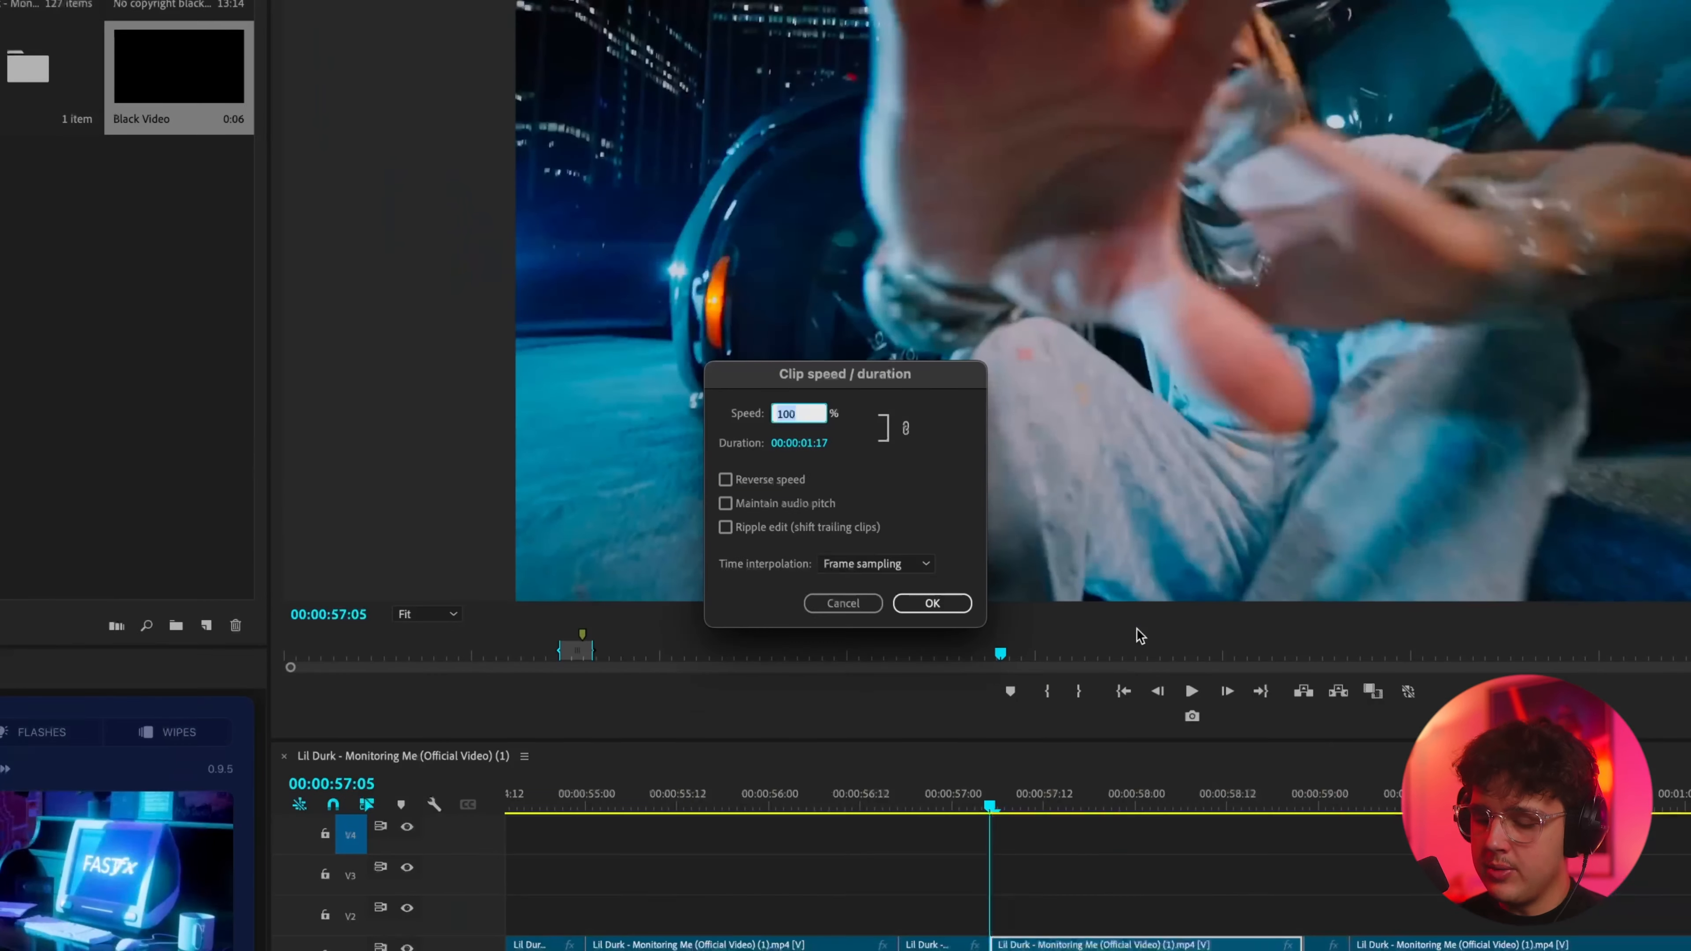
text(50)
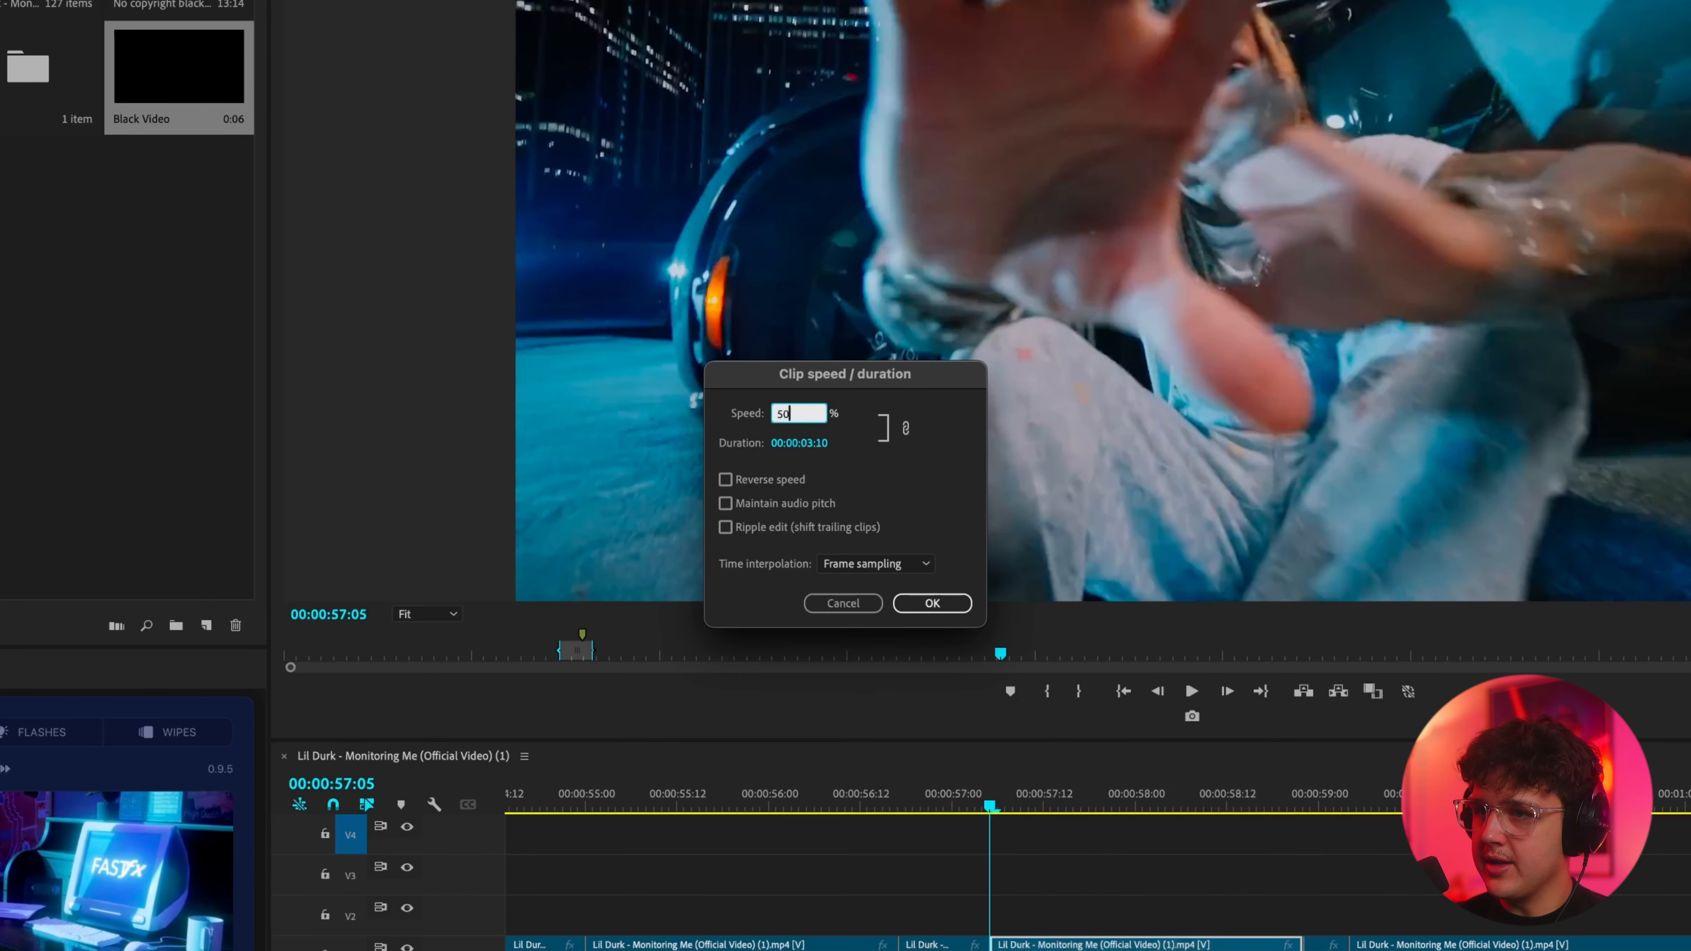
key(Return)
- Play back the seated shot from 00:00:56:17 into the slowed part to review the speed change
click(902, 802)
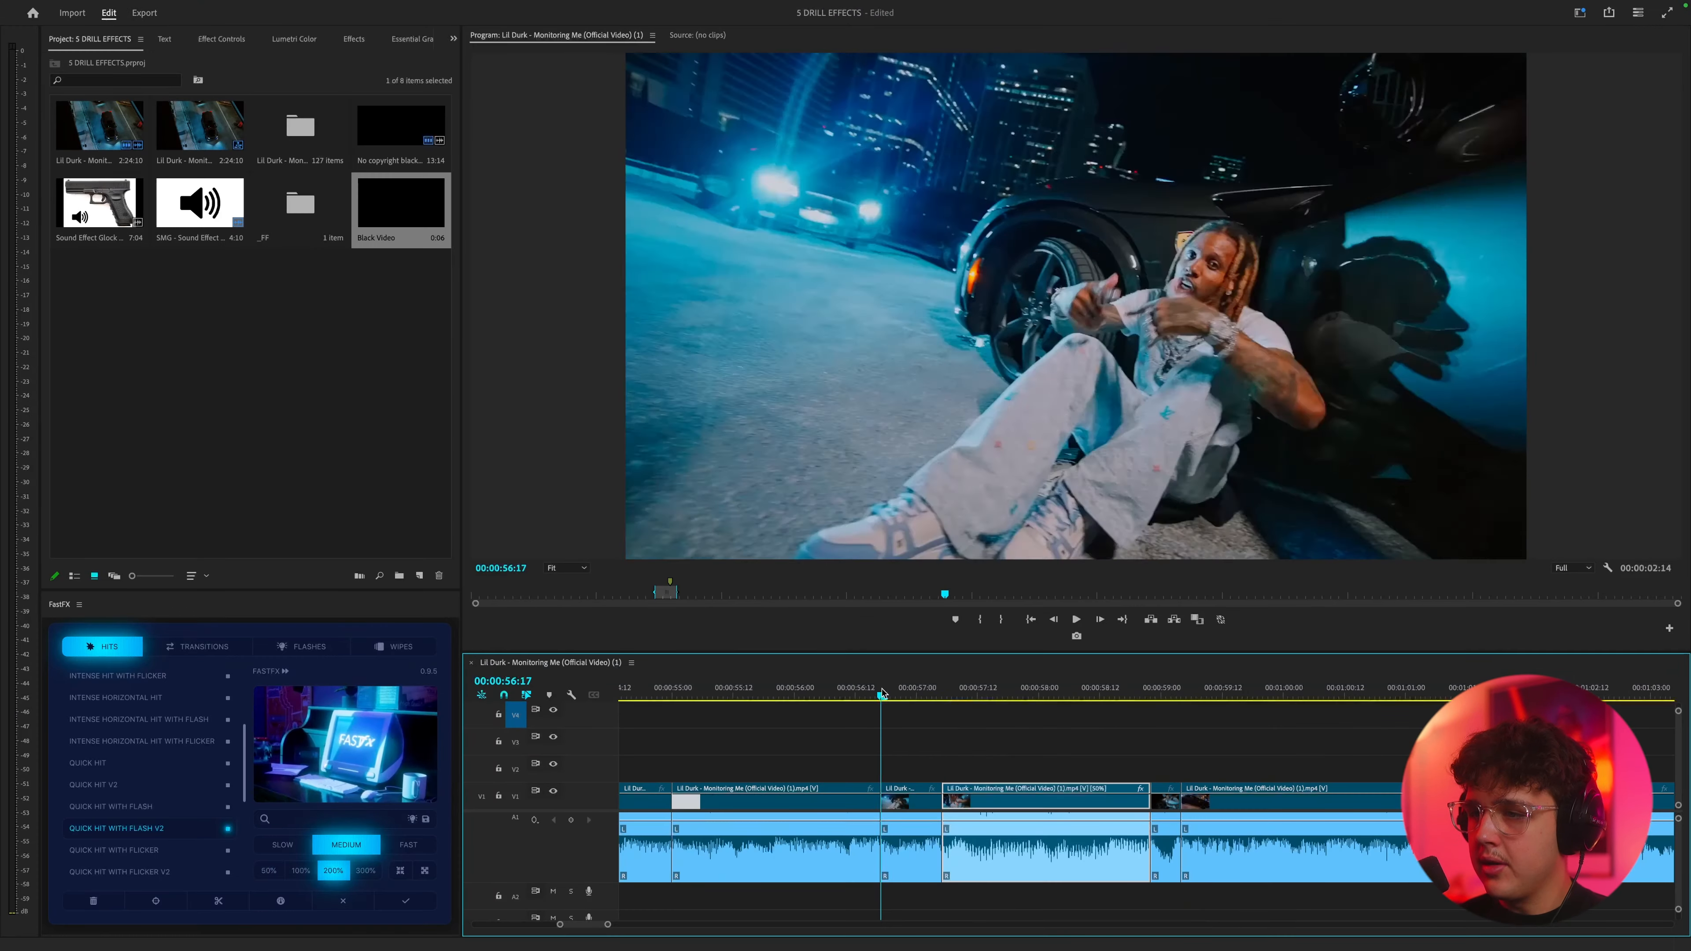
key(space)
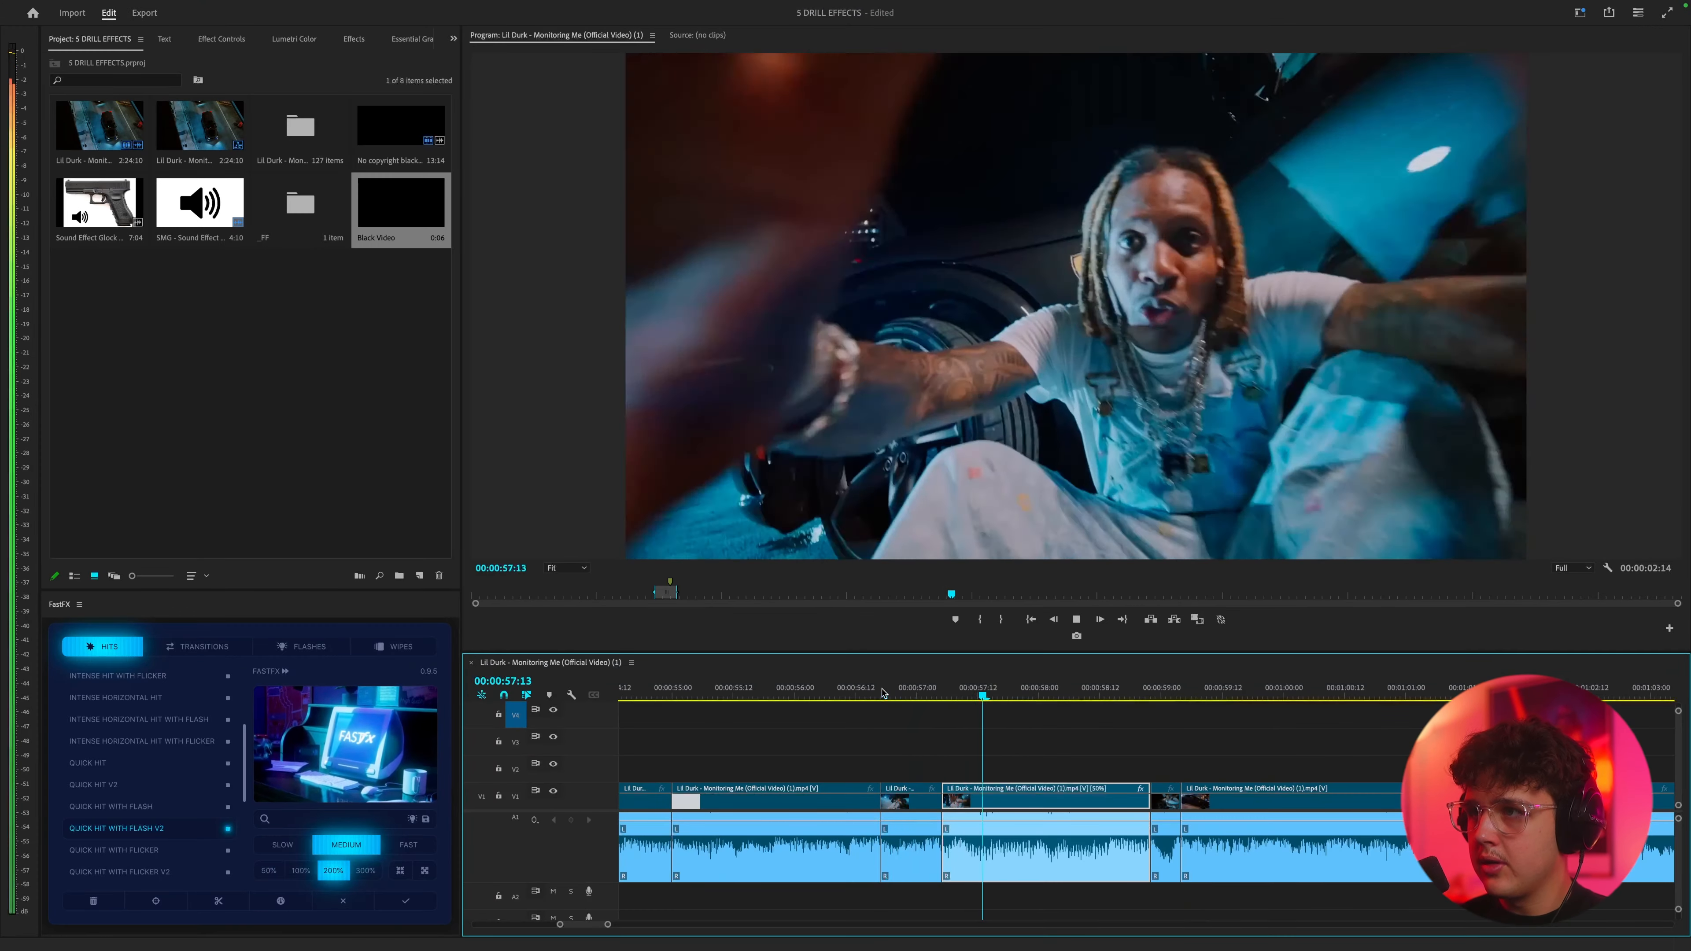
click(885, 693)
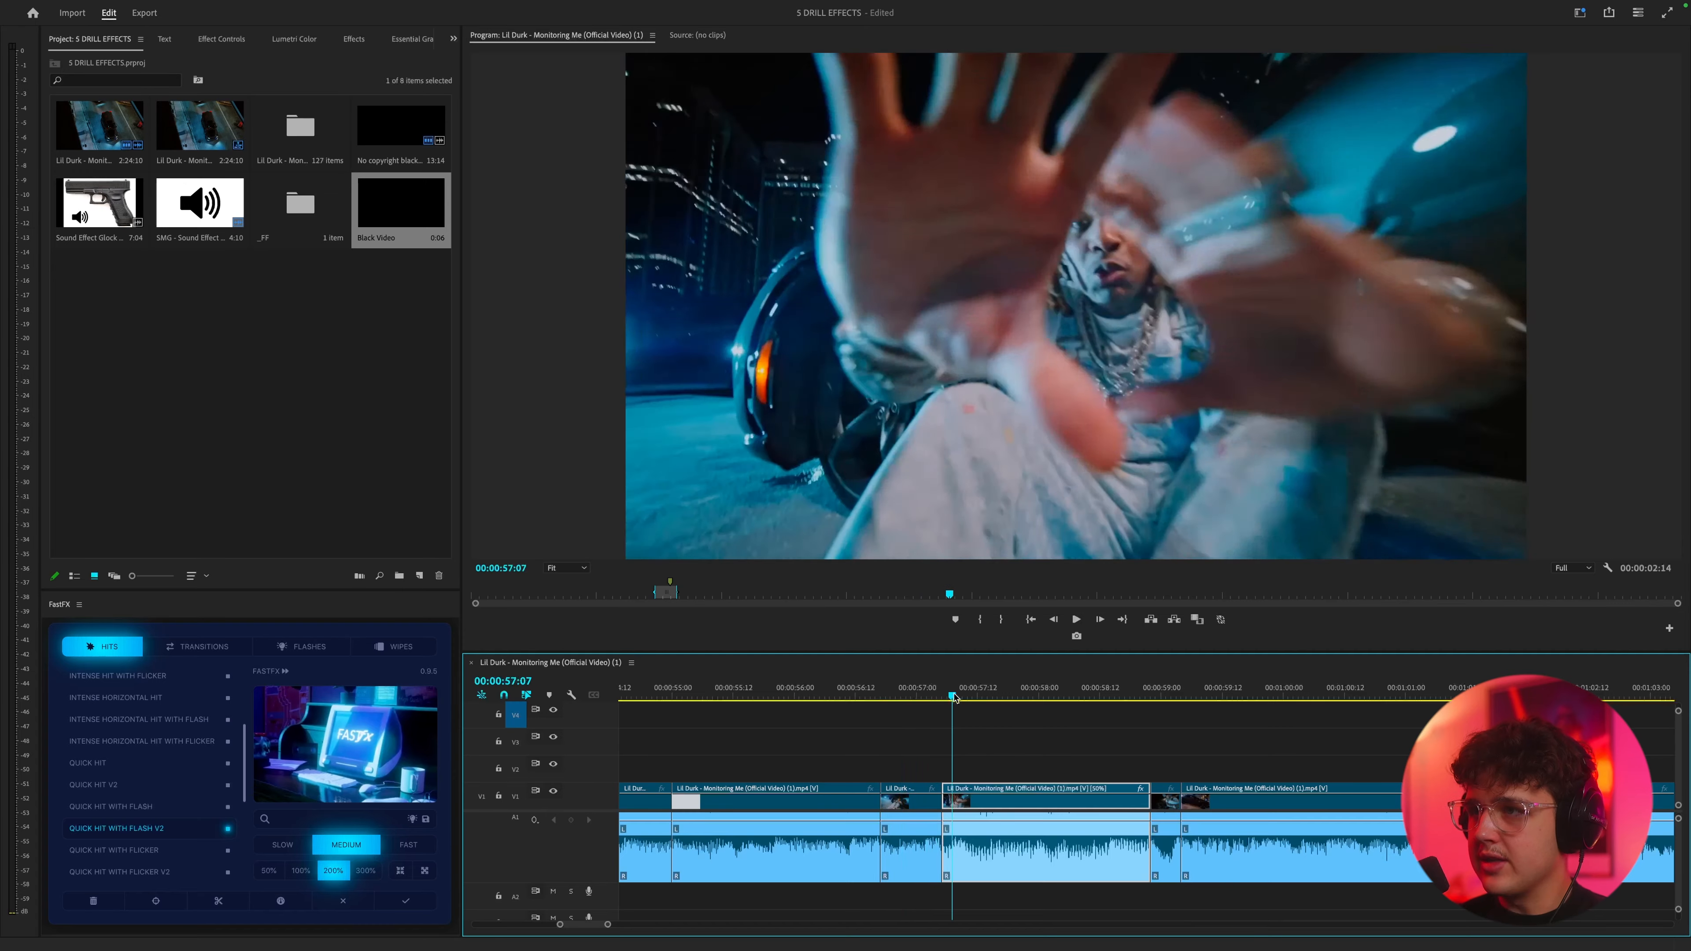
click(948, 695)
key(space)
- Razor the slowed clip at 00:00:57:14 and adjust the clip speed of the part after the cut
drag(948, 710, 914, 710)
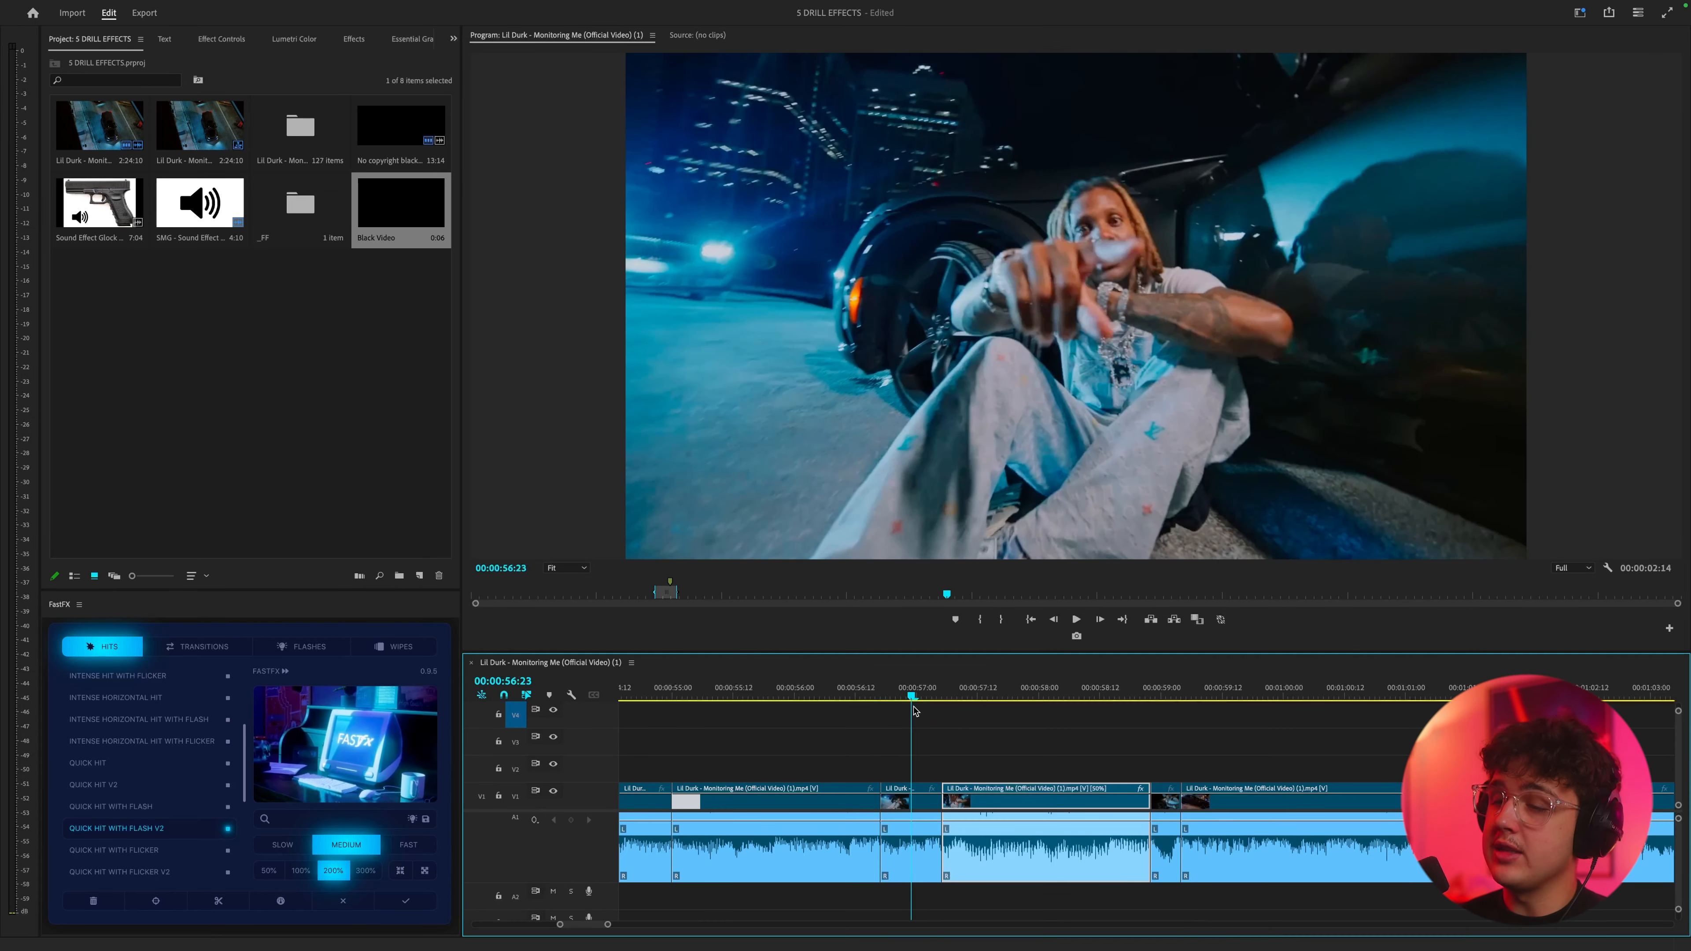
key(space)
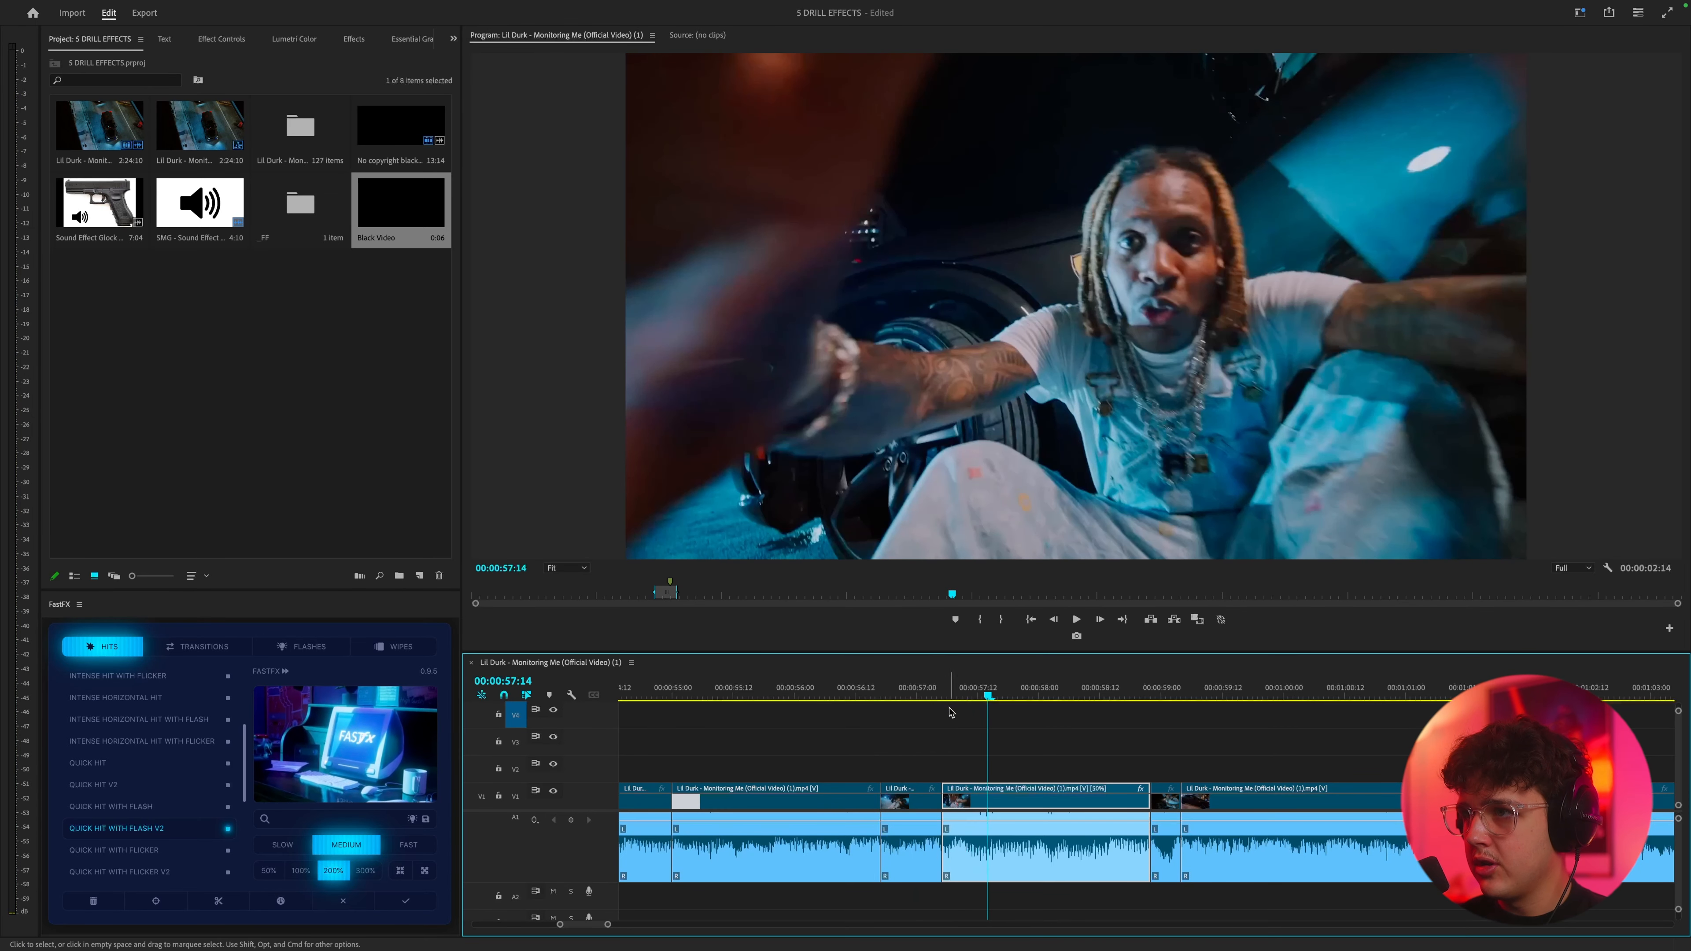
key(super+k)
click(1026, 806)
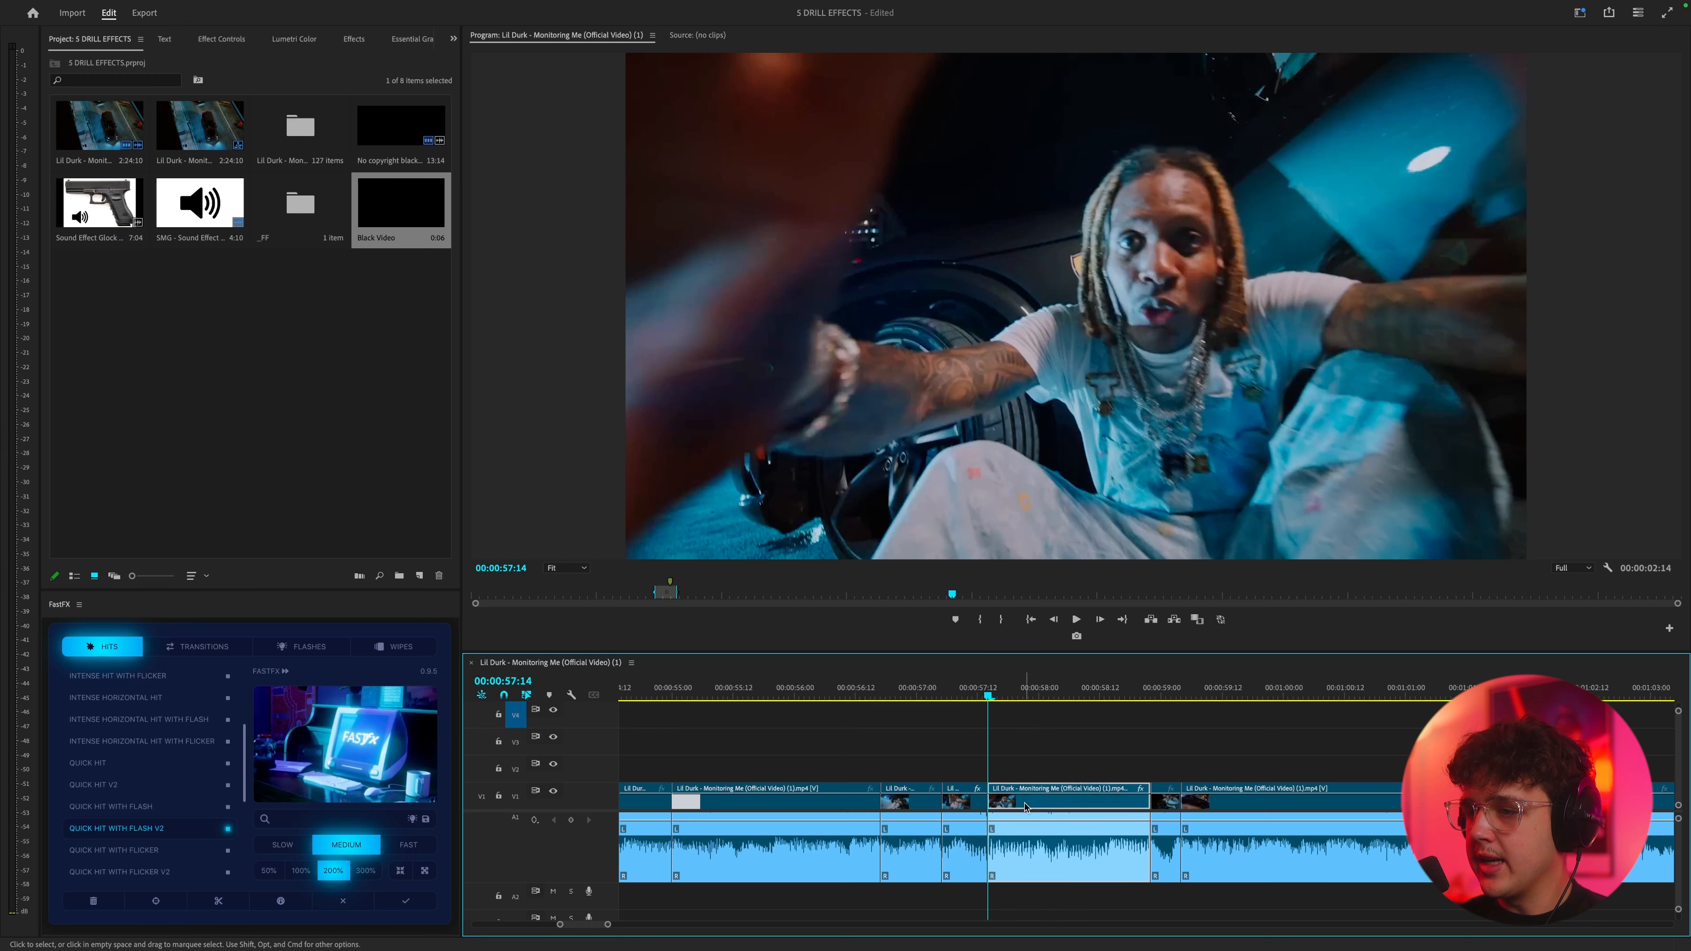
right_click(1036, 804)
click(1089, 579)
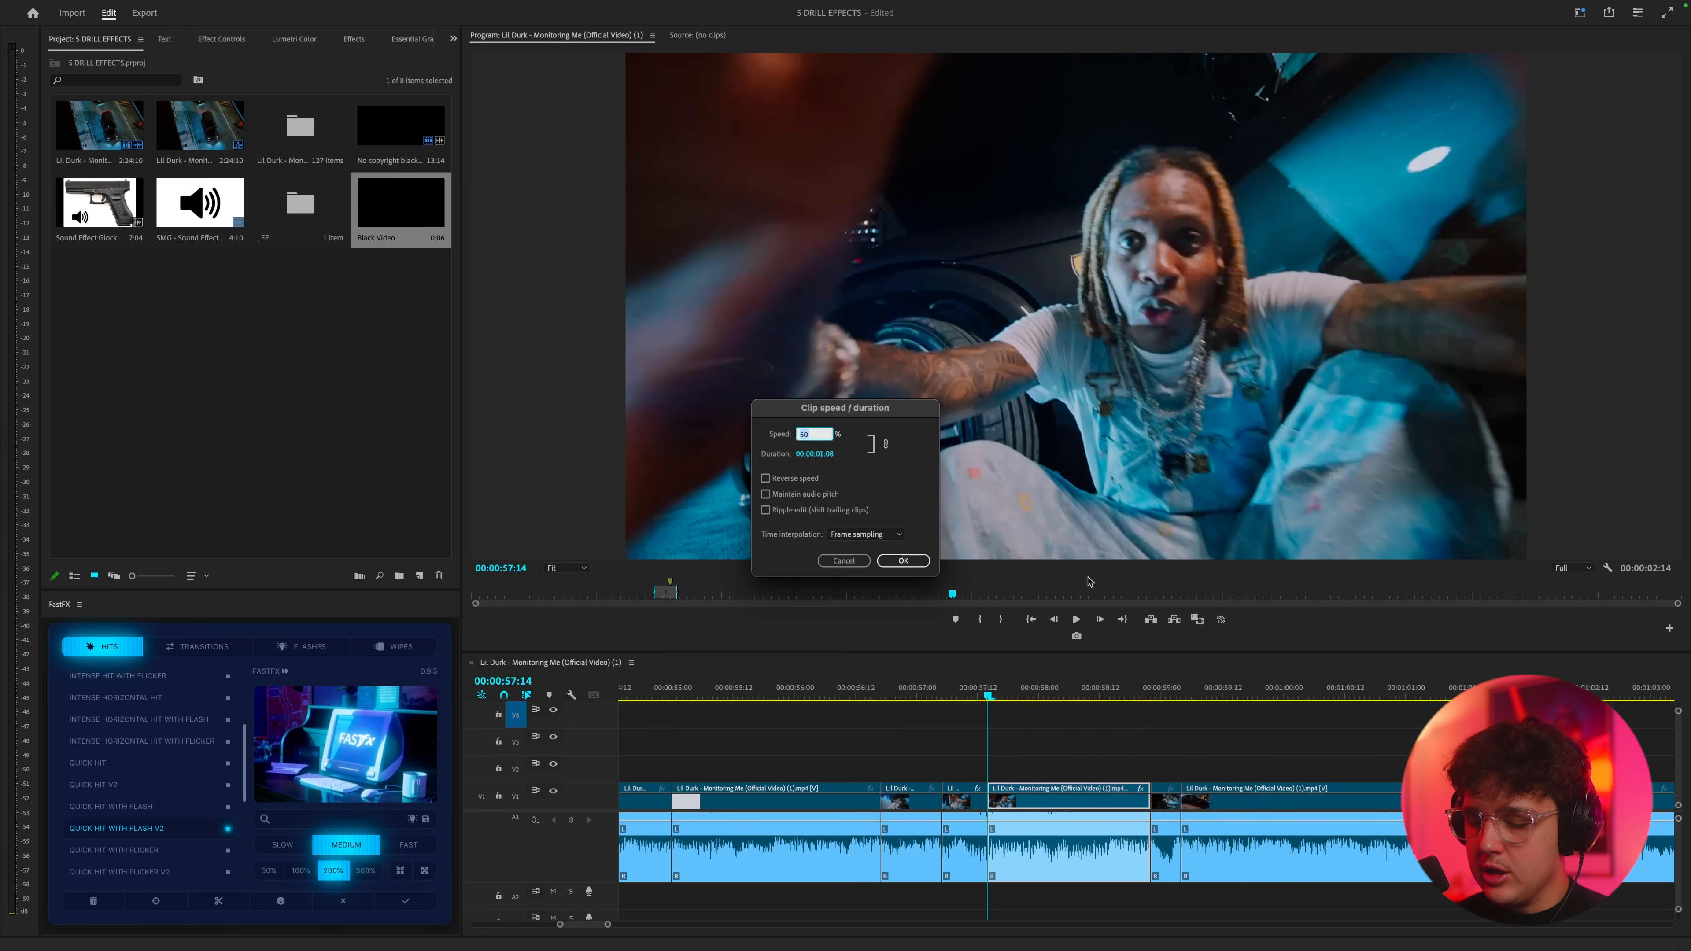
key(Return)
- Razor the seated shot again at 00:00:57:18 and change the clip speed of the part after that cut
drag(936, 678, 1009, 691)
drag(1024, 802, 1149, 802)
right_click(1067, 800)
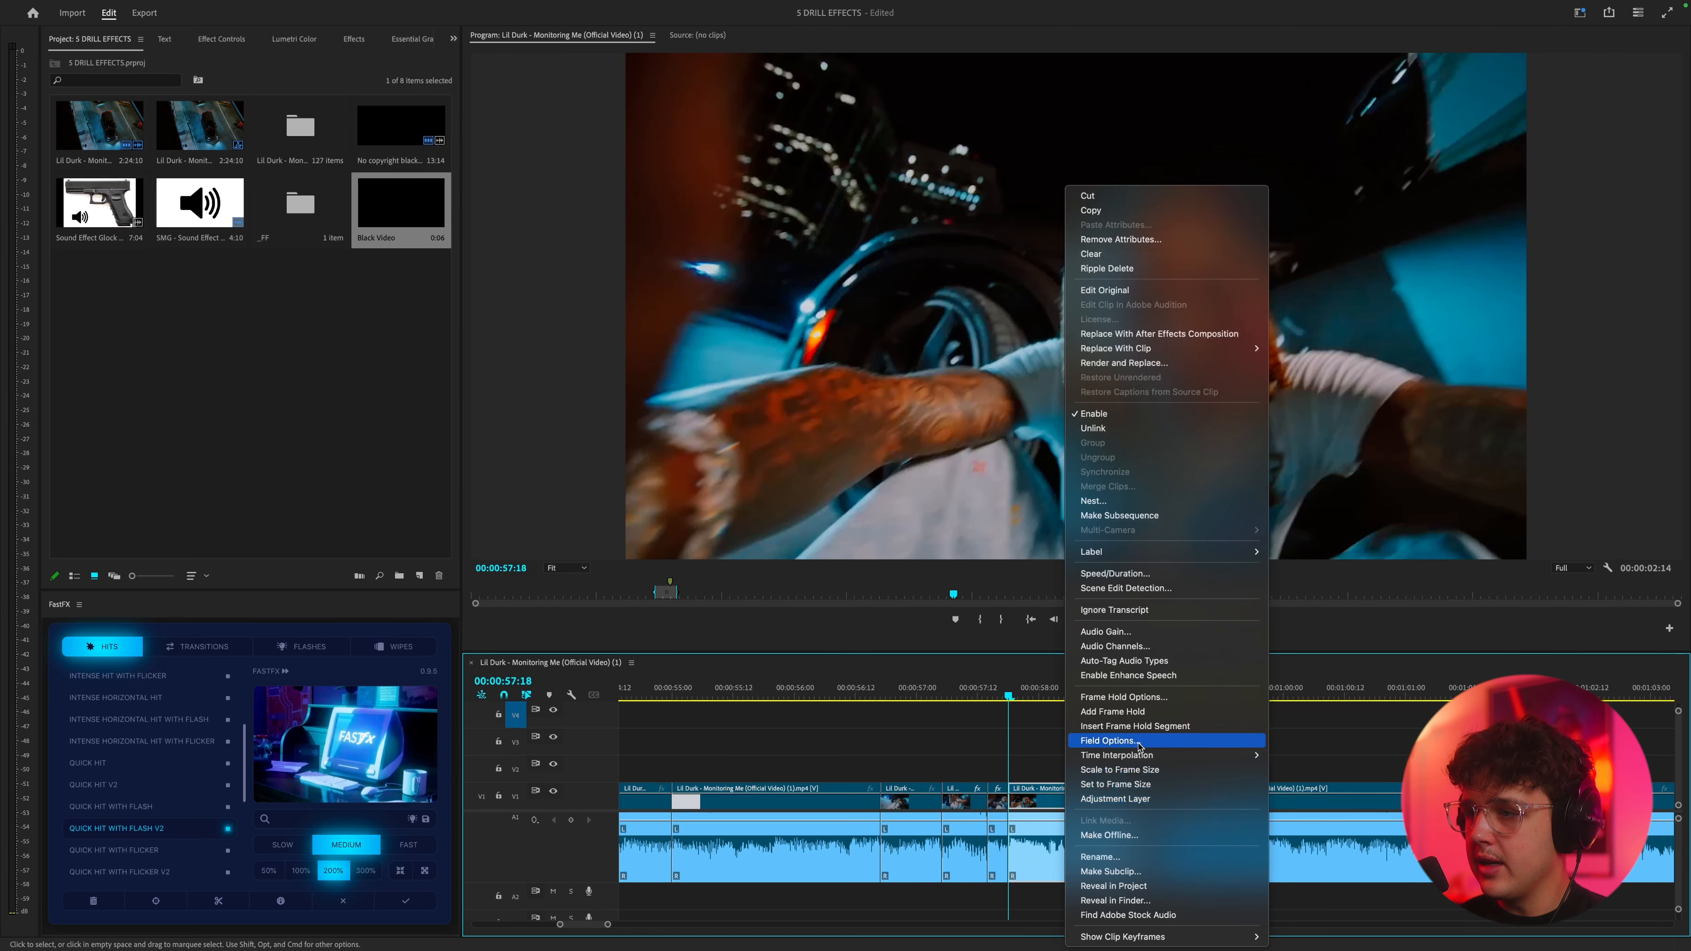
click(1115, 573)
text(1)
key(Return)
- Play back the seated shot across its speed changes up to 00:00:58:02
click(923, 696)
key(space)
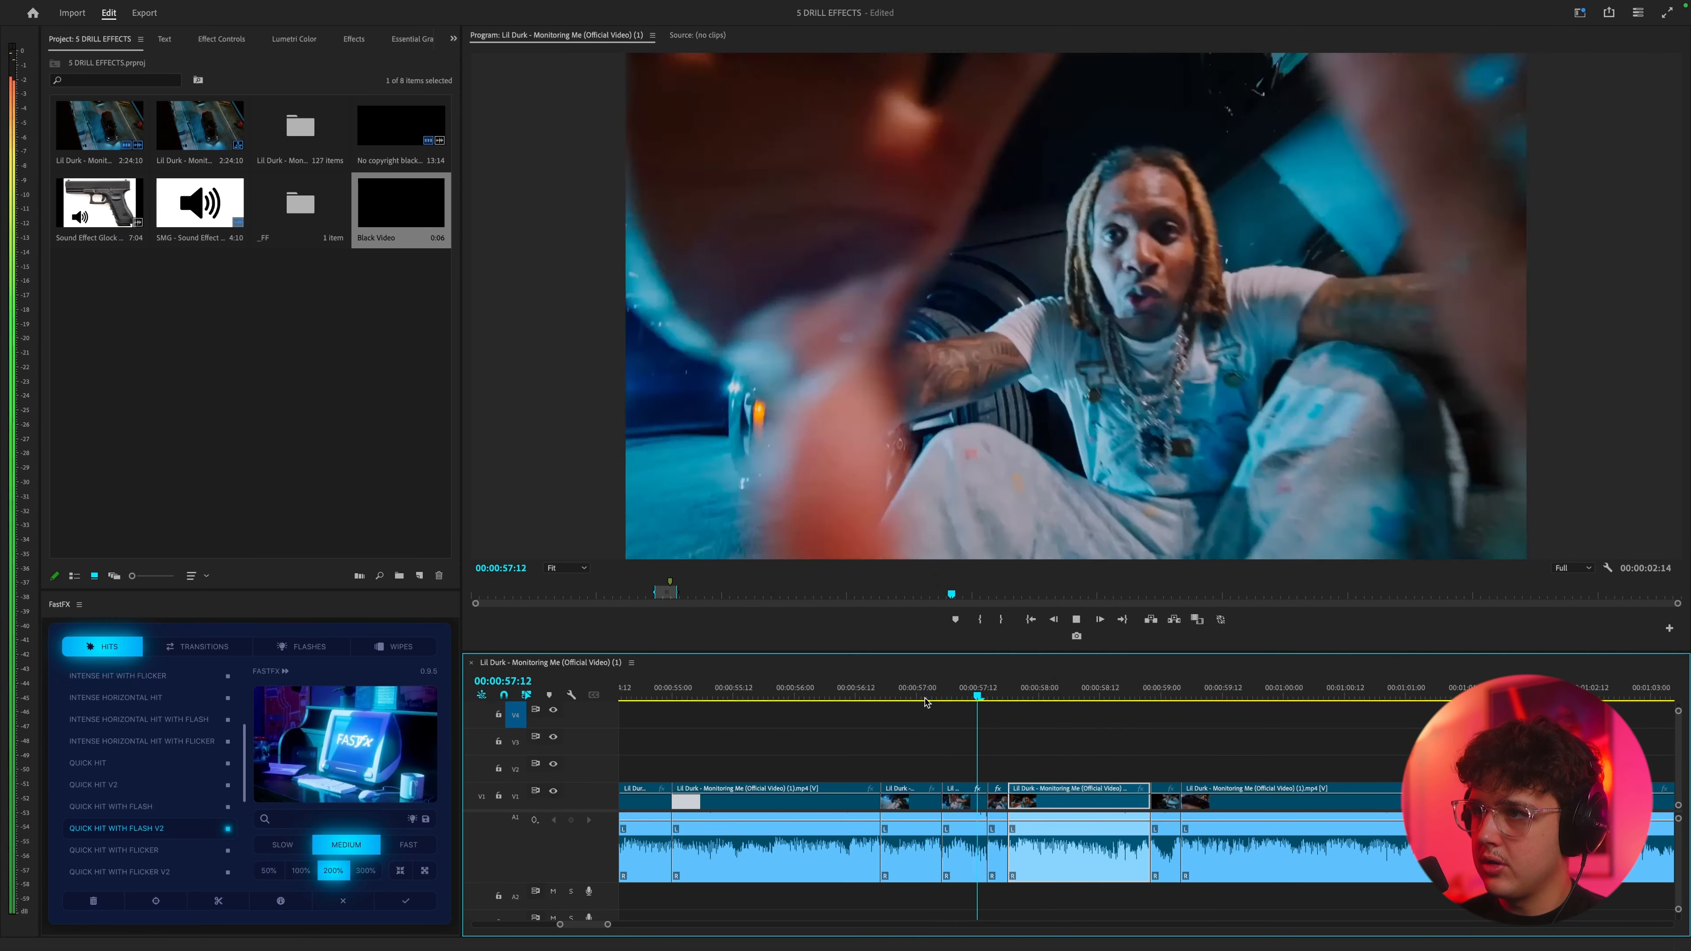
click(923, 697)
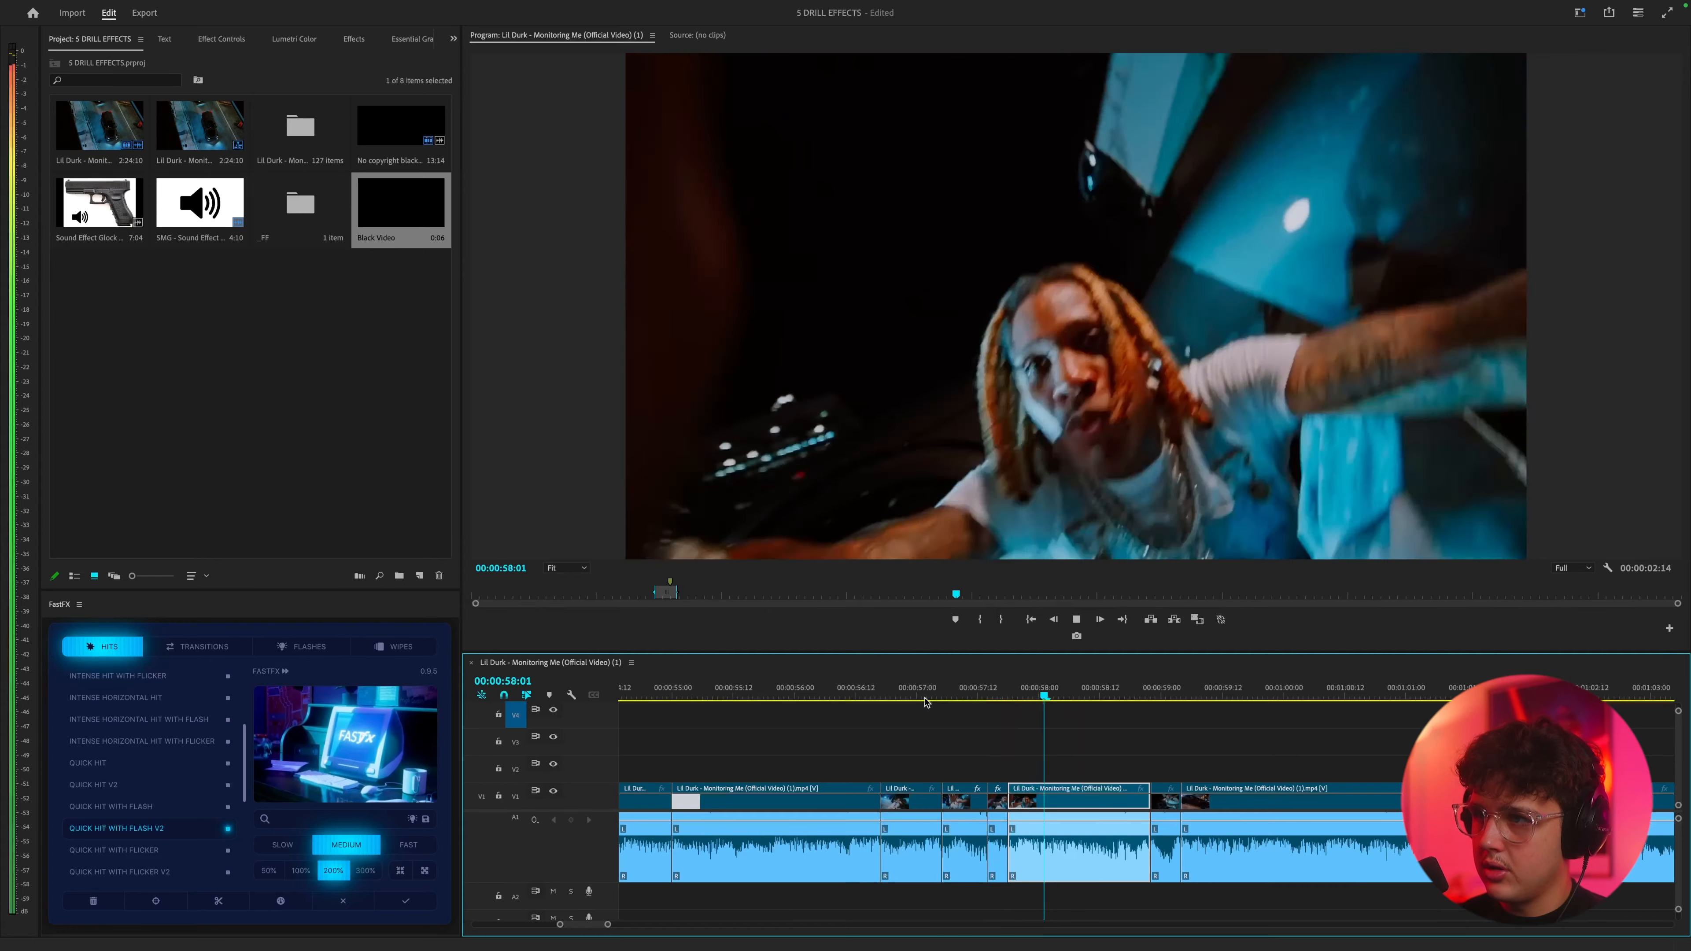
drag(925, 699, 988, 701)
key(space)
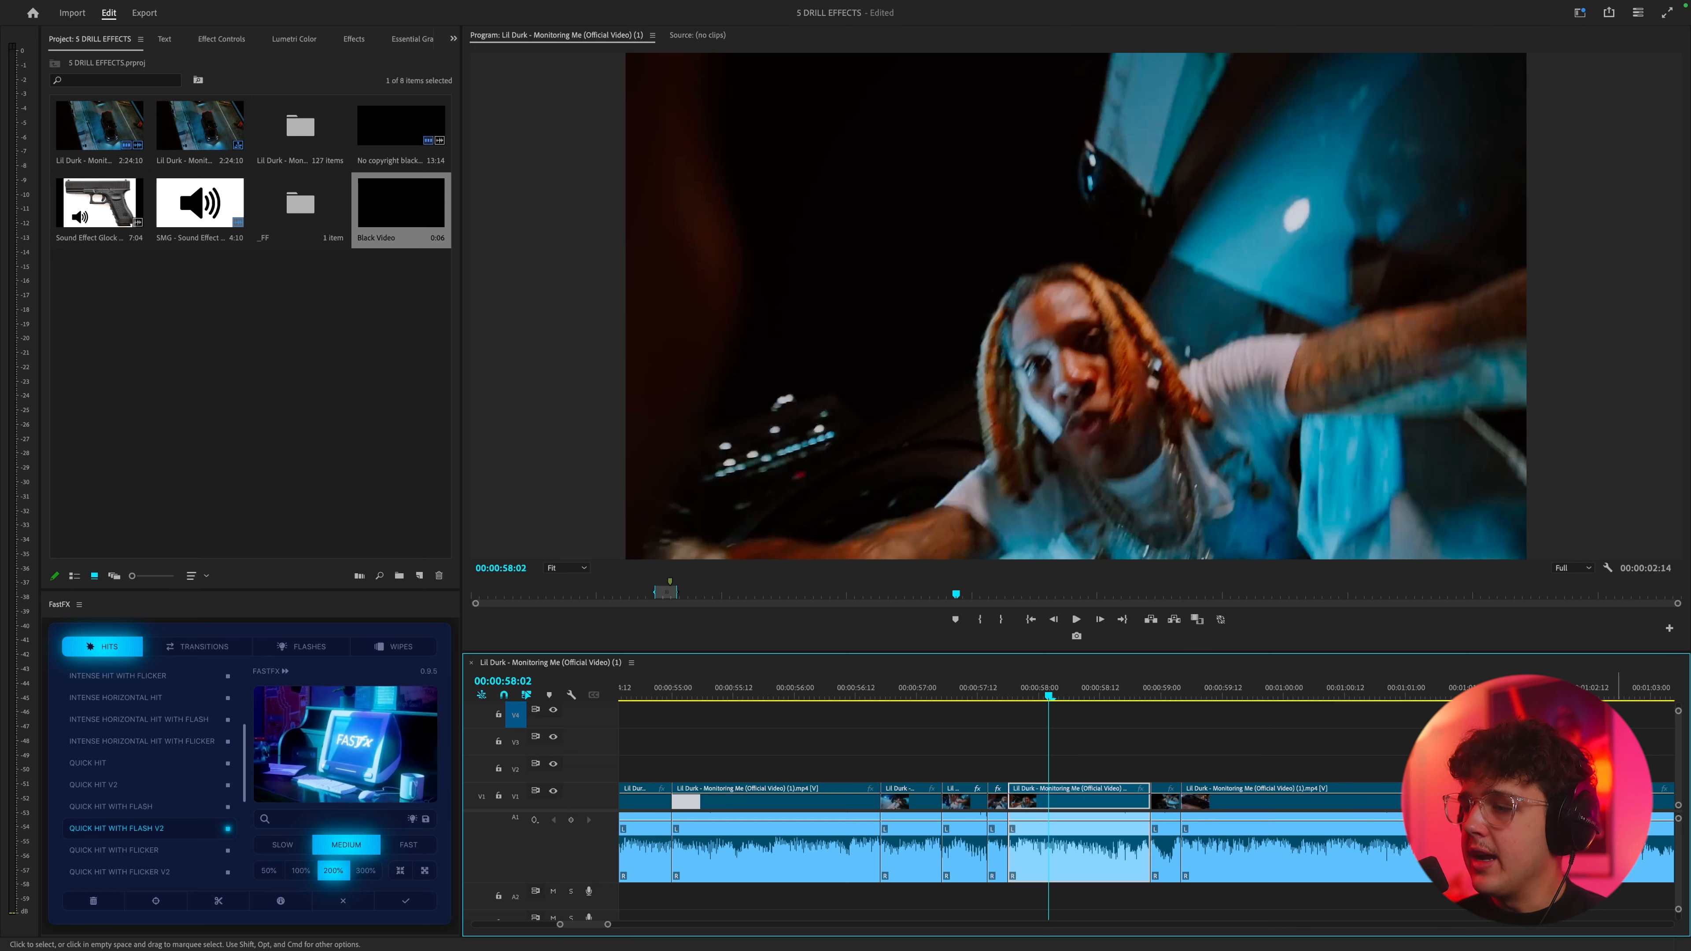
- Apply 50% speed with FastFX to the first piece of the seated shot, which ends at 00:00:57:05
scroll(1051, 763, down, 2)
click(866, 732)
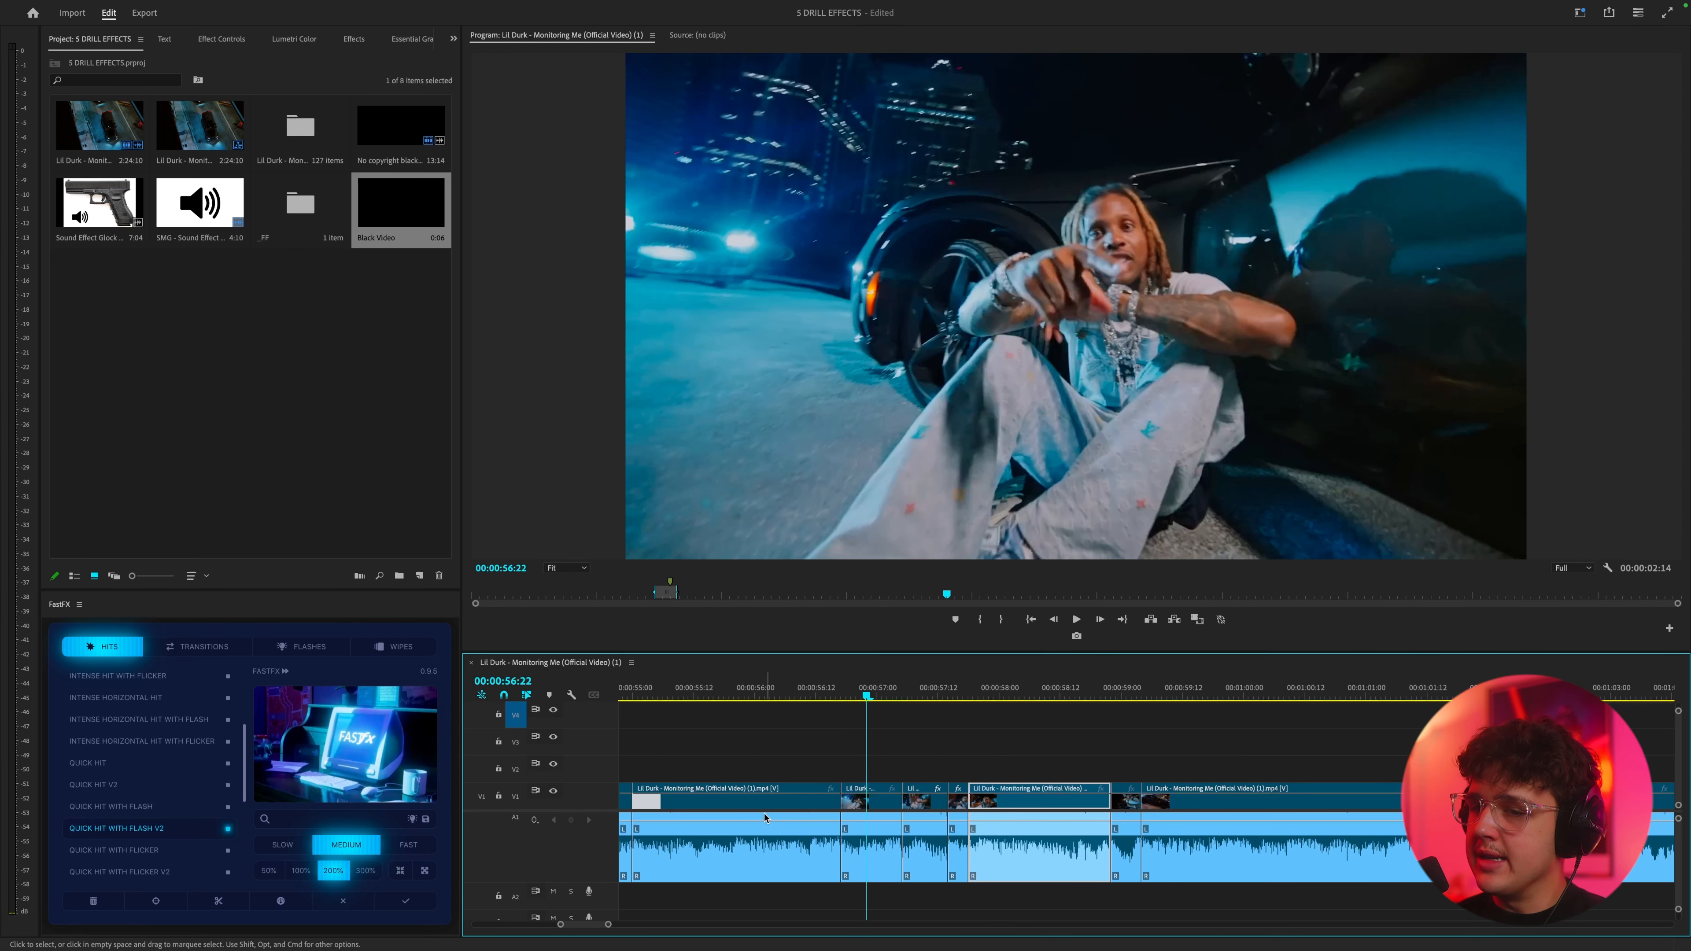
click(862, 804)
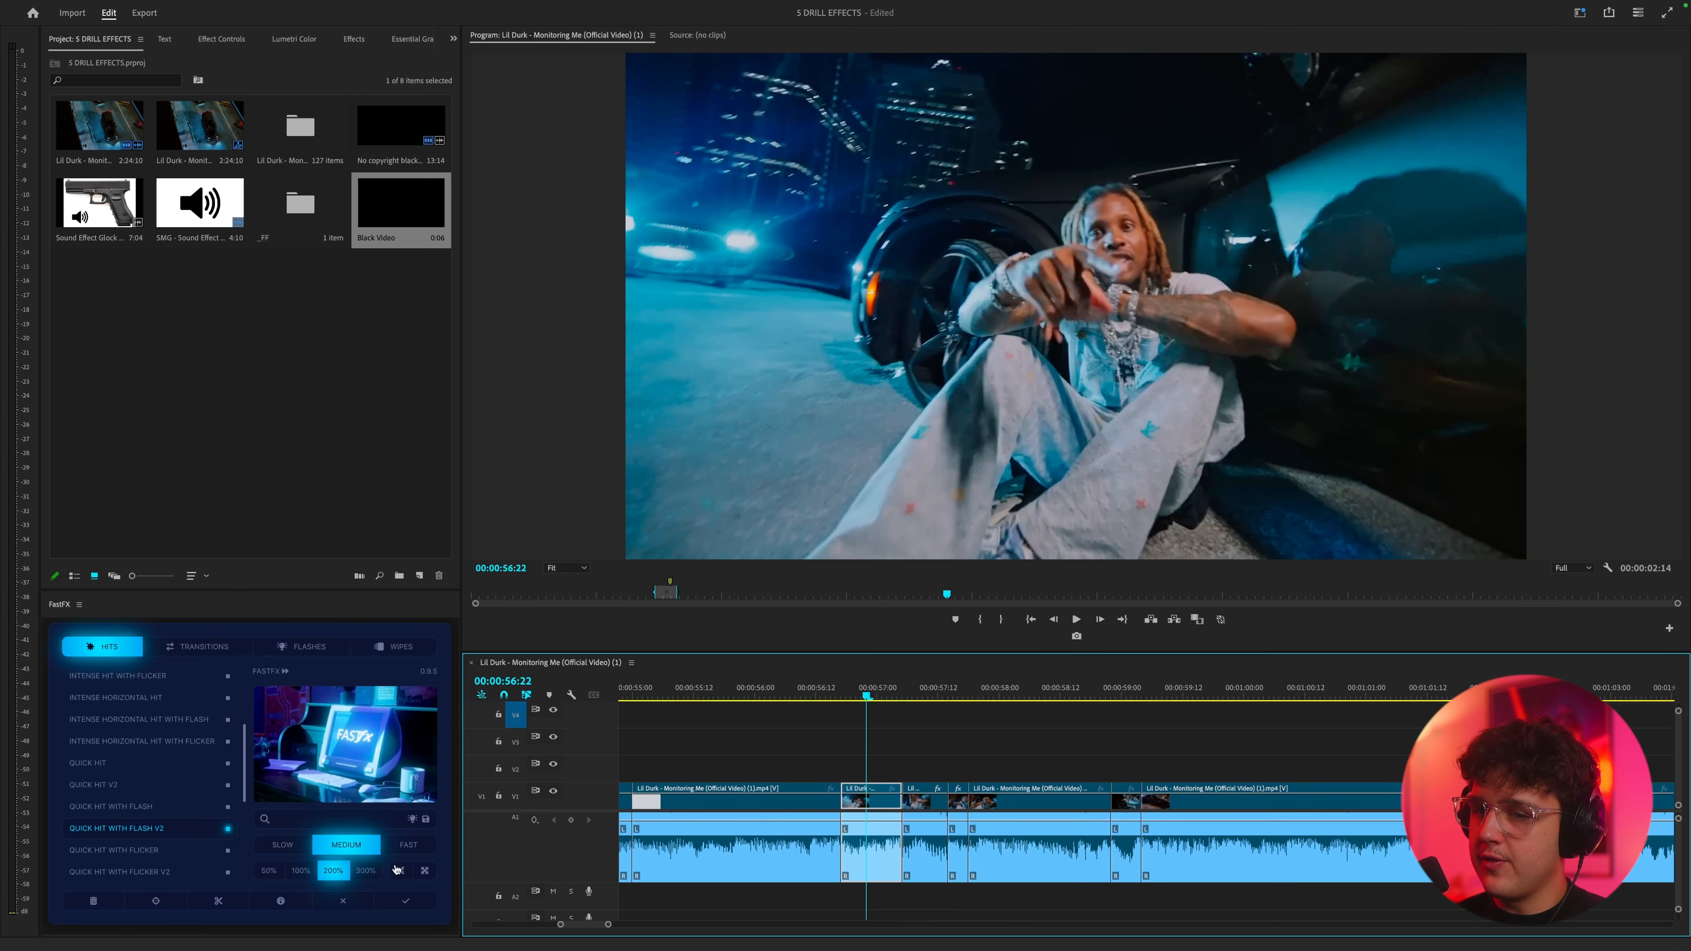
click(269, 871)
click(280, 900)
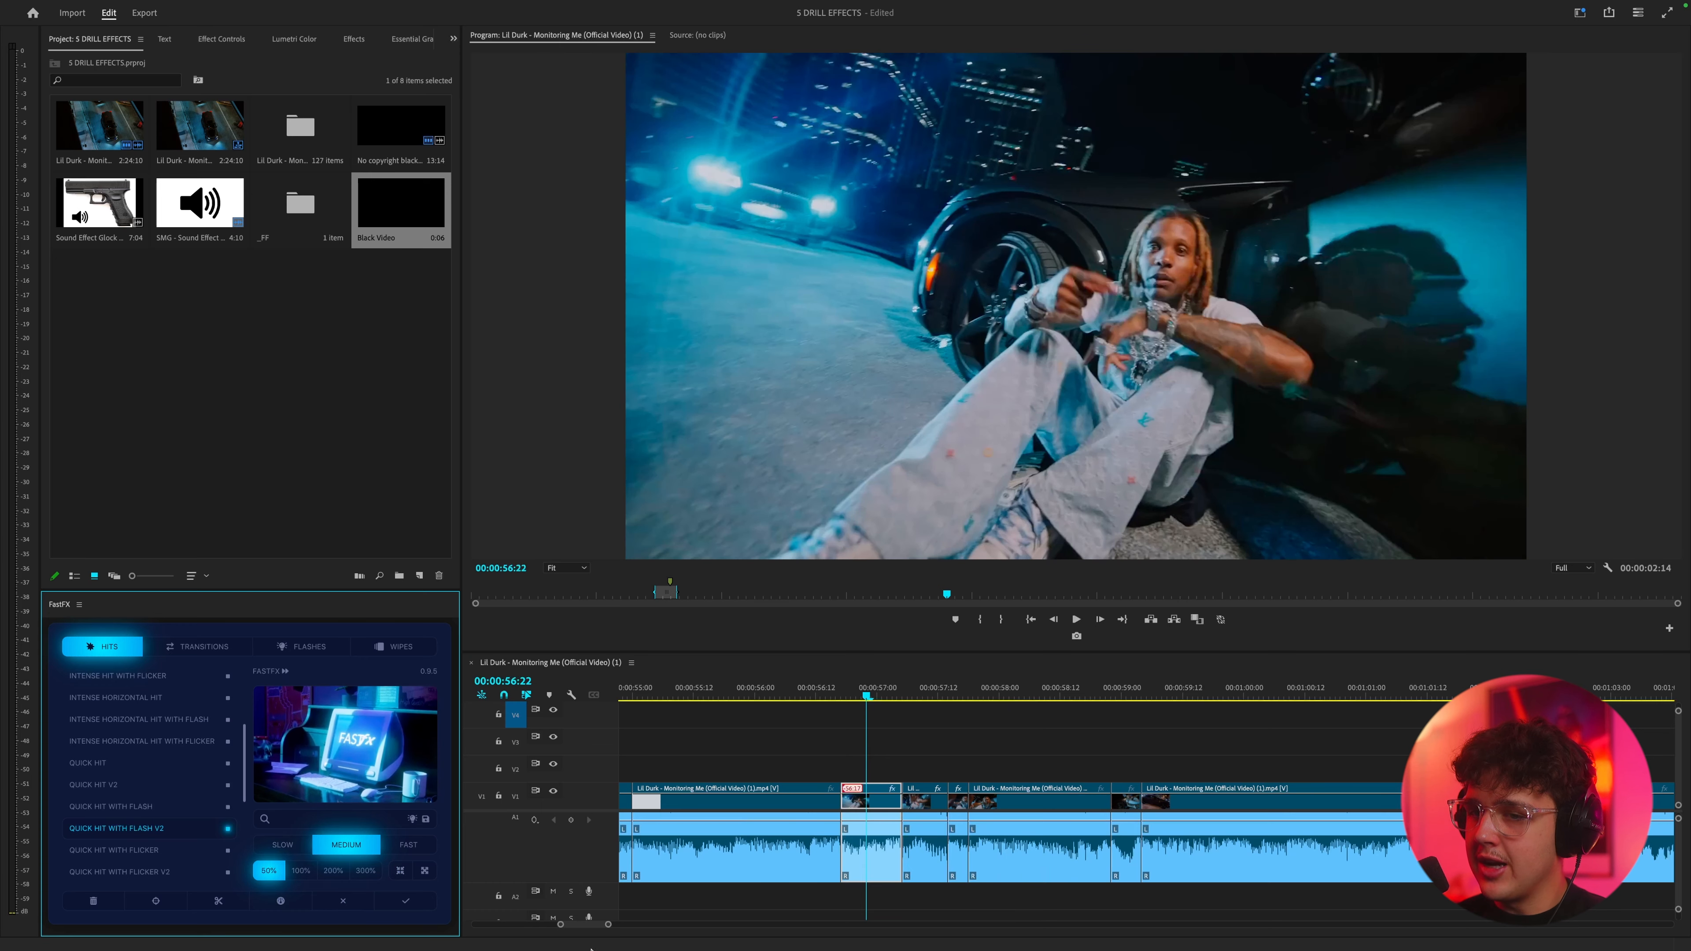
- Razor the first piece of the seated shot at 00:00:56:23 and apply 200% FastFX speed to the part after the cut
drag(860, 693, 861, 693)
key(space)
key(space)
click(879, 800)
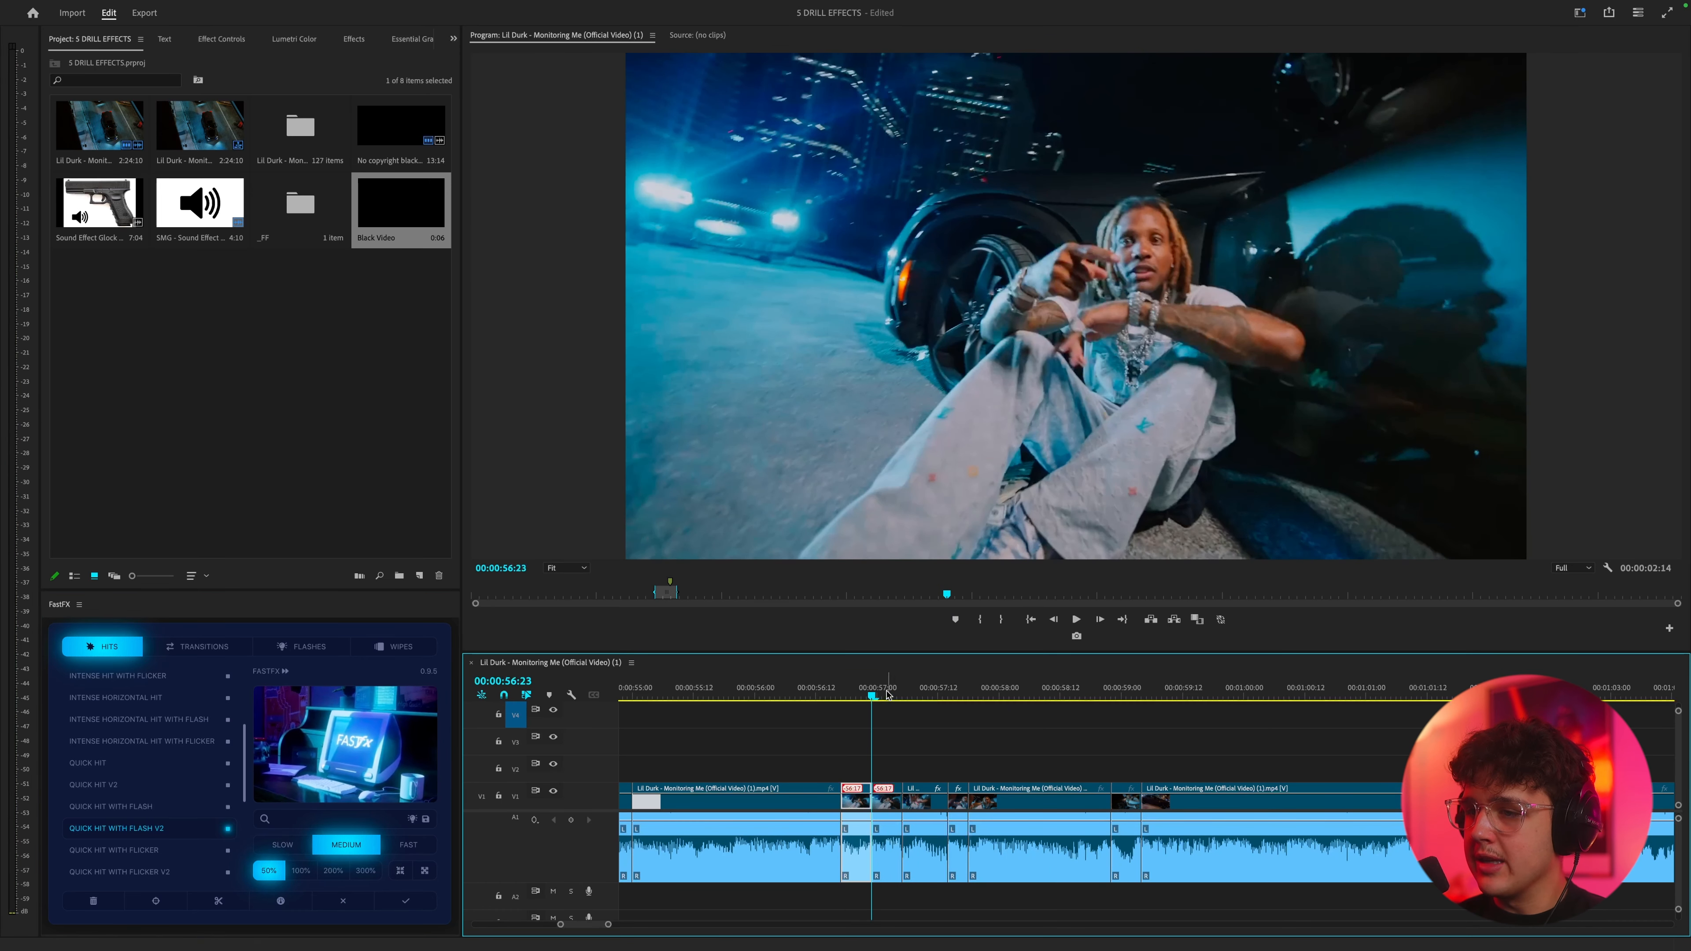
click(303, 904)
click(334, 873)
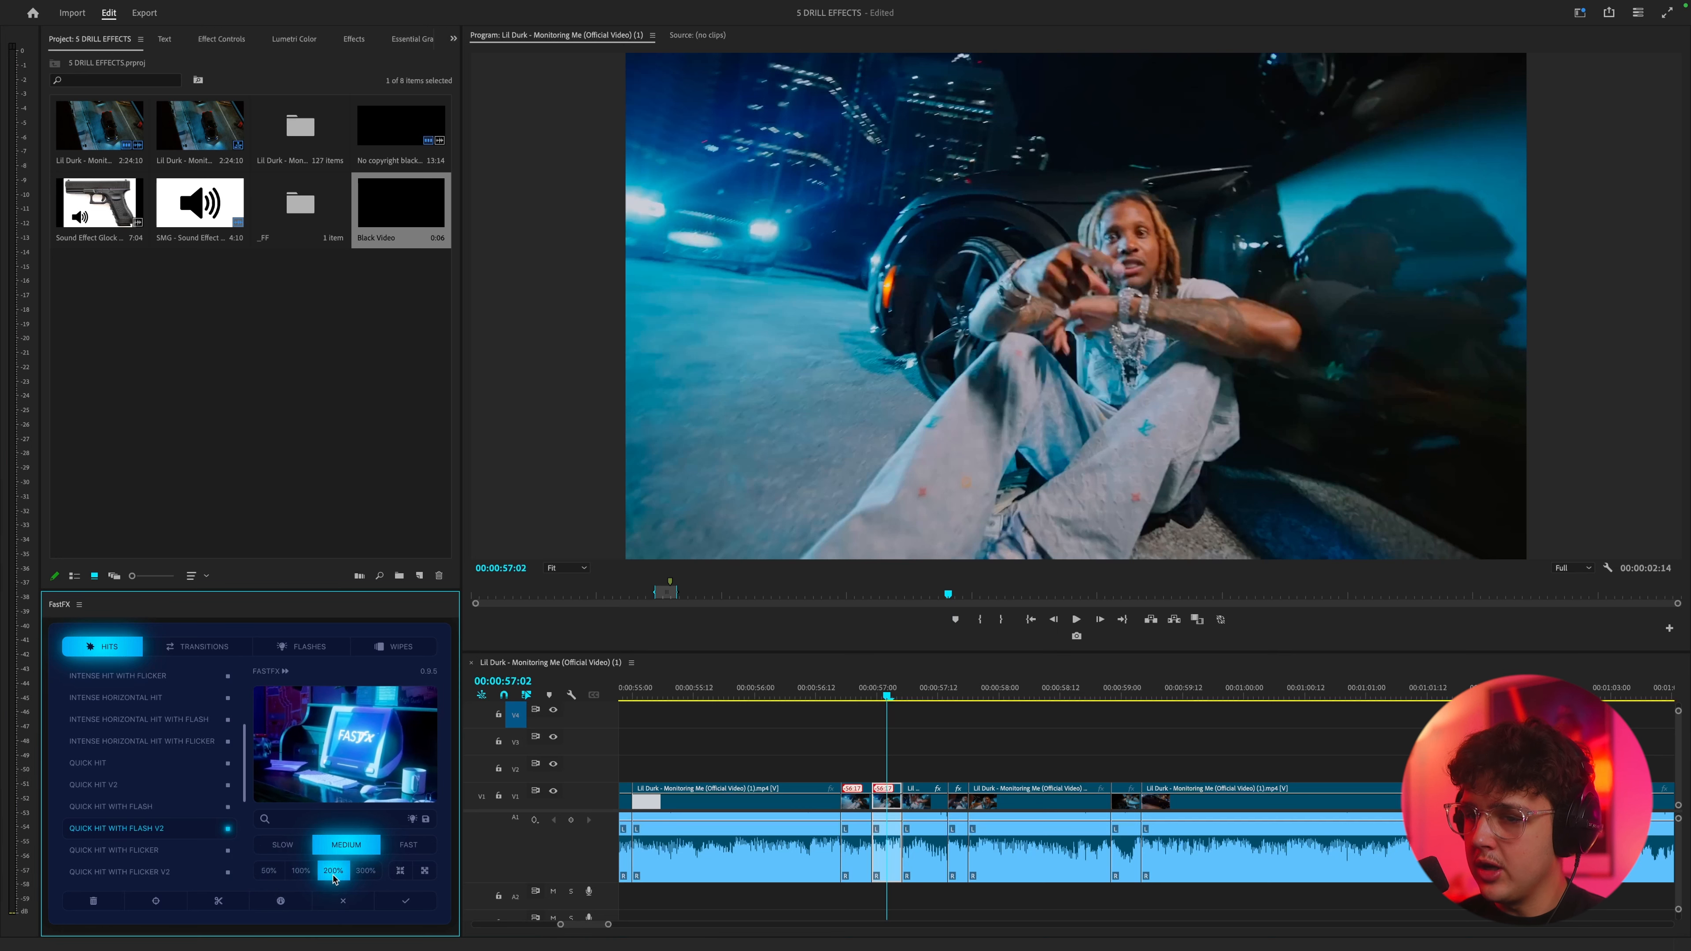
click(295, 910)
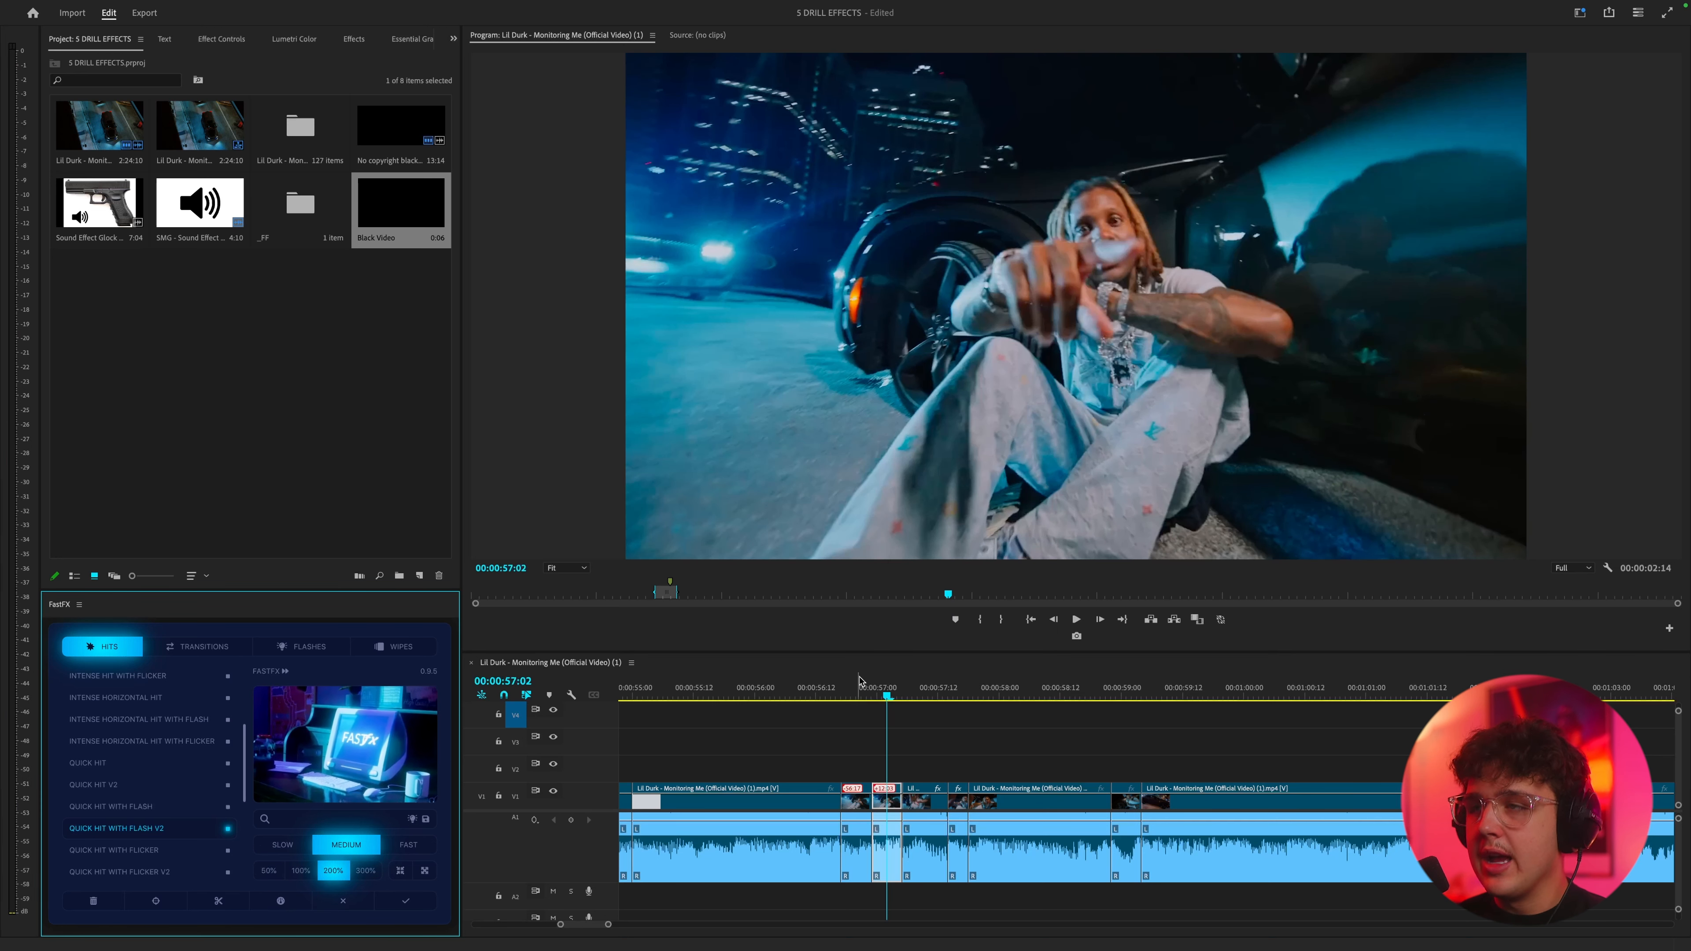
- Apply the 100% FastFX speed to the piece of the seated shot that starts at 00:00:57:05
click(912, 688)
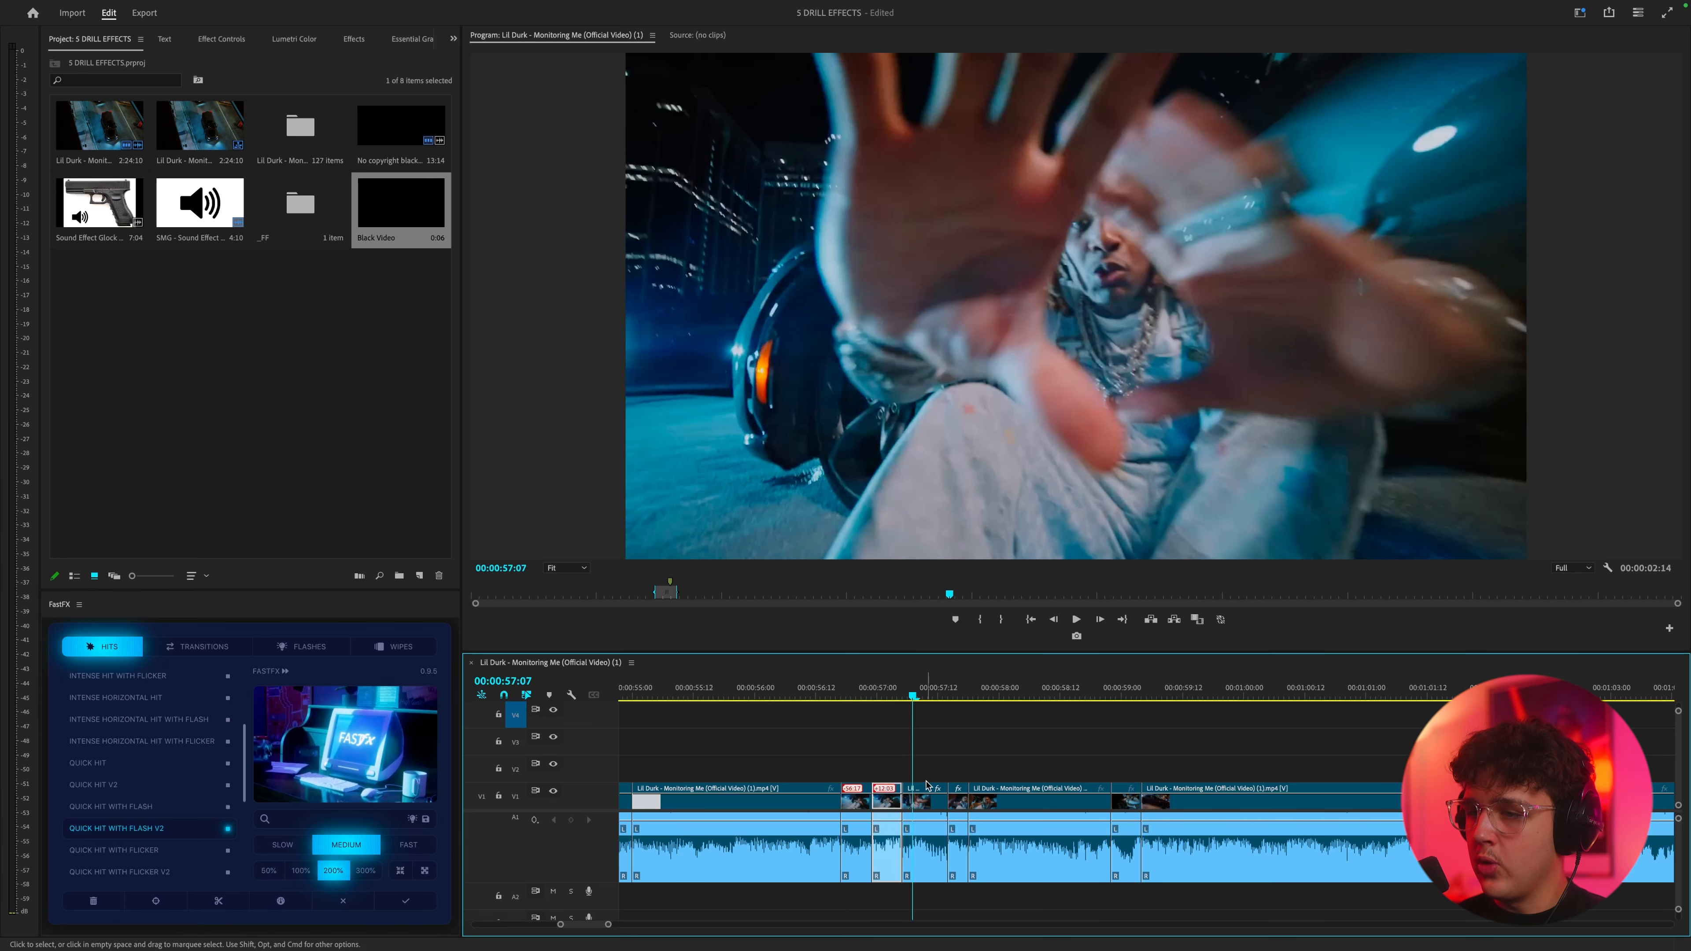
click(931, 802)
click(298, 871)
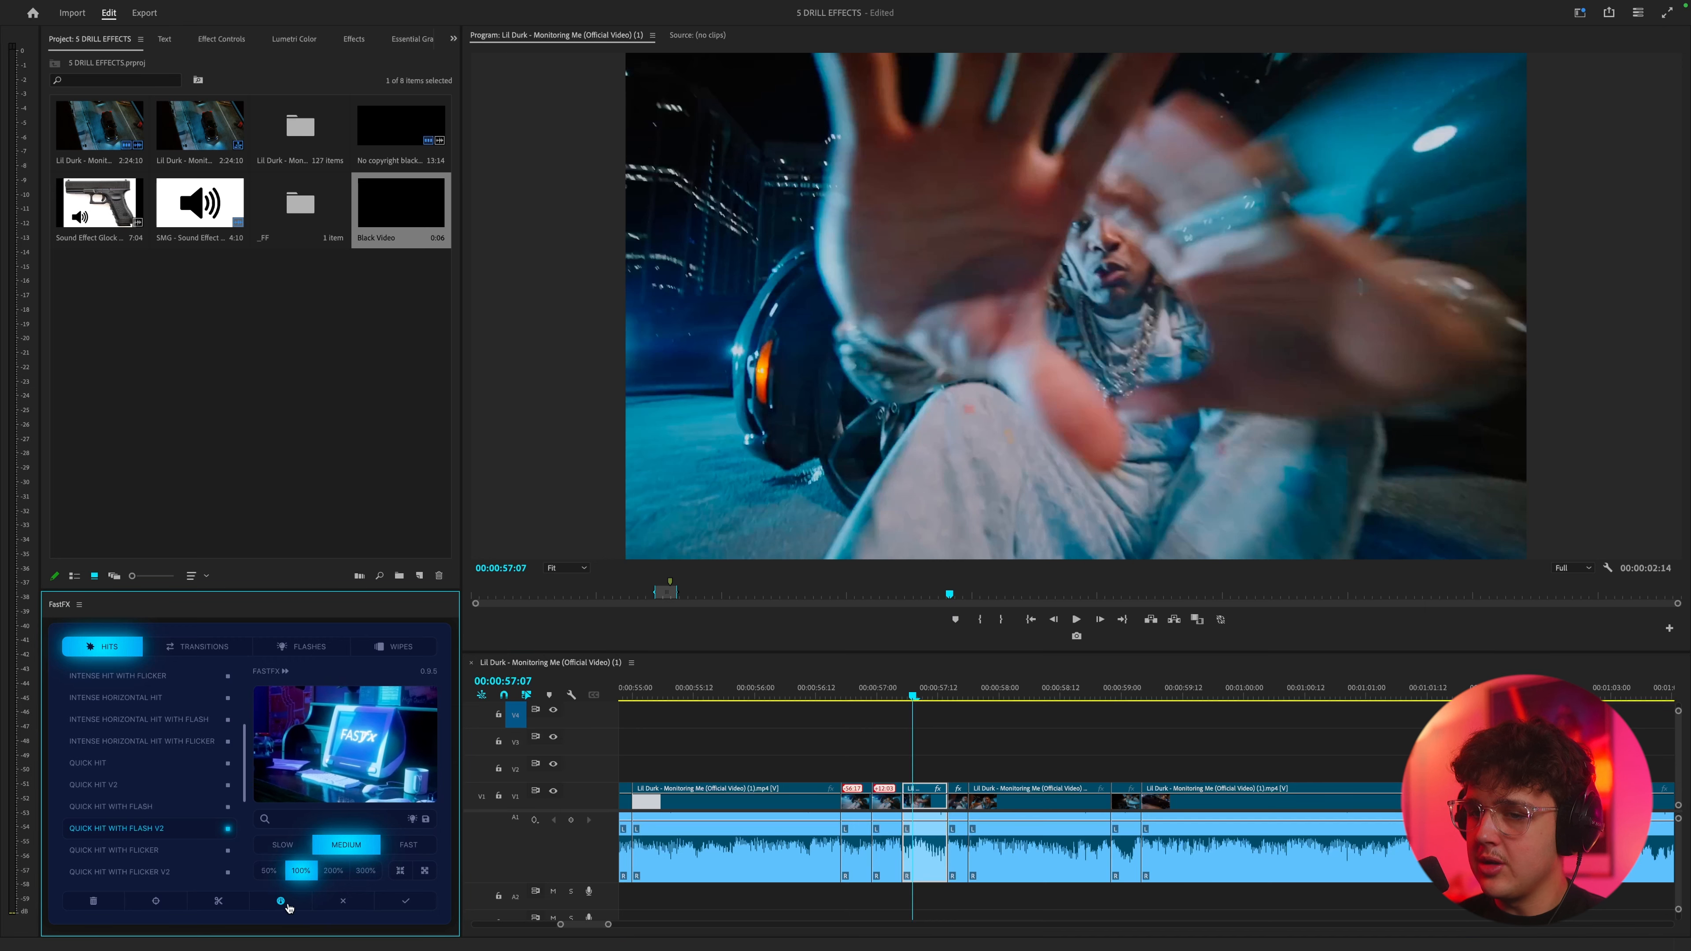
click(935, 859)
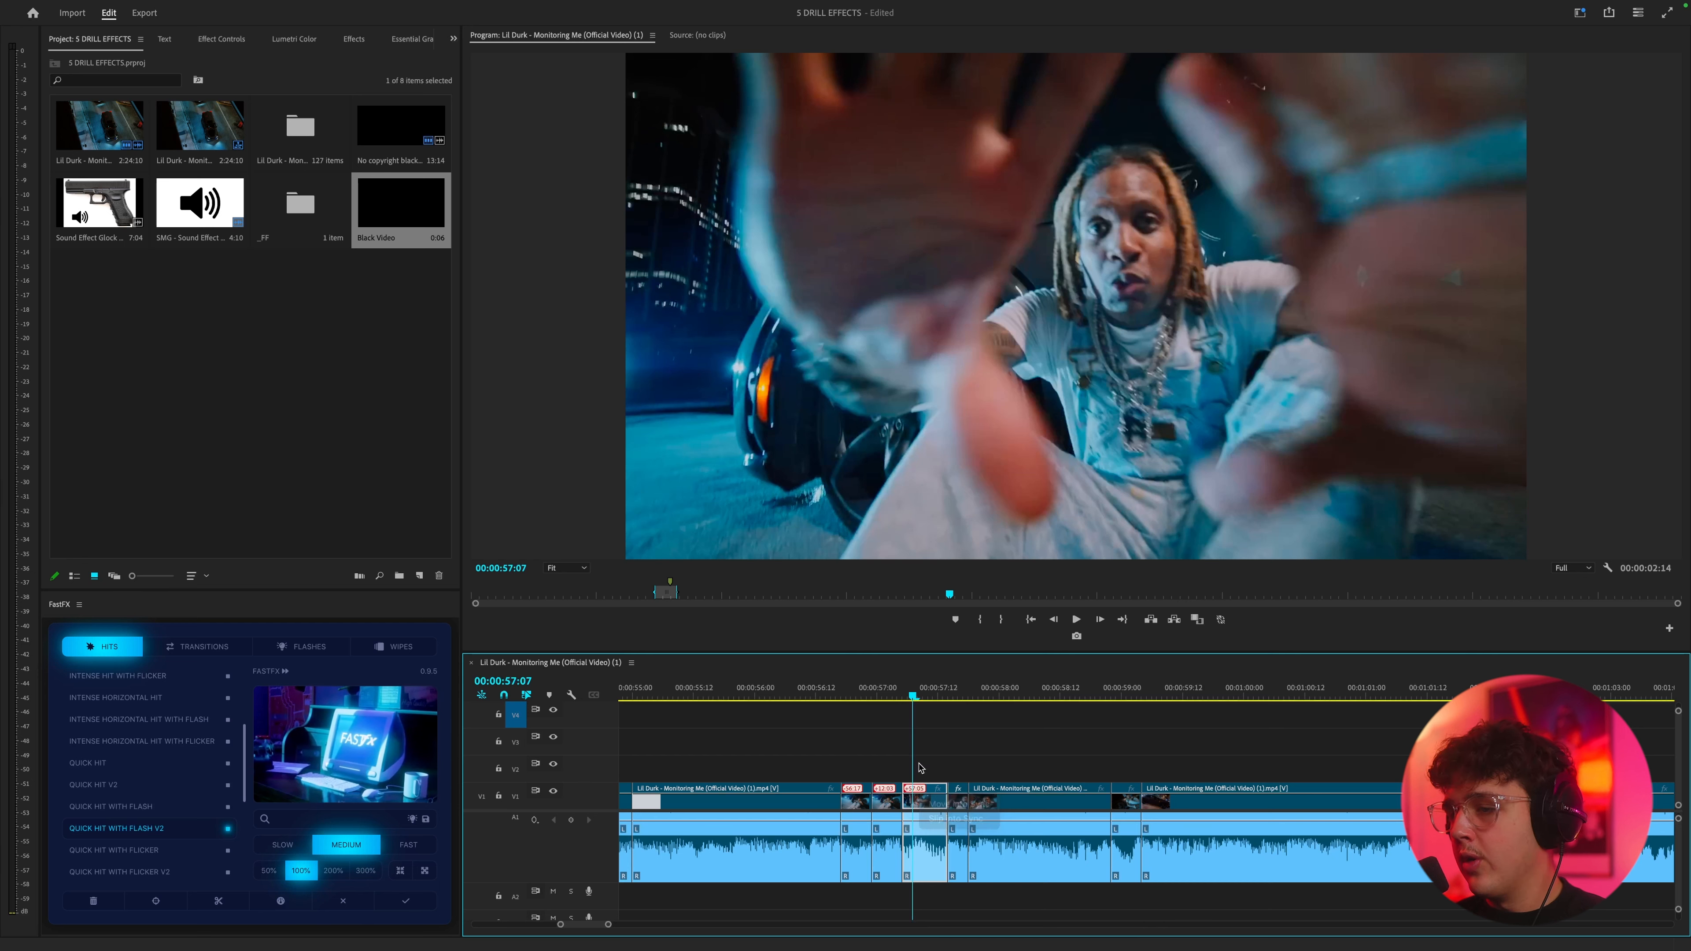
right_click(934, 802)
click(982, 573)
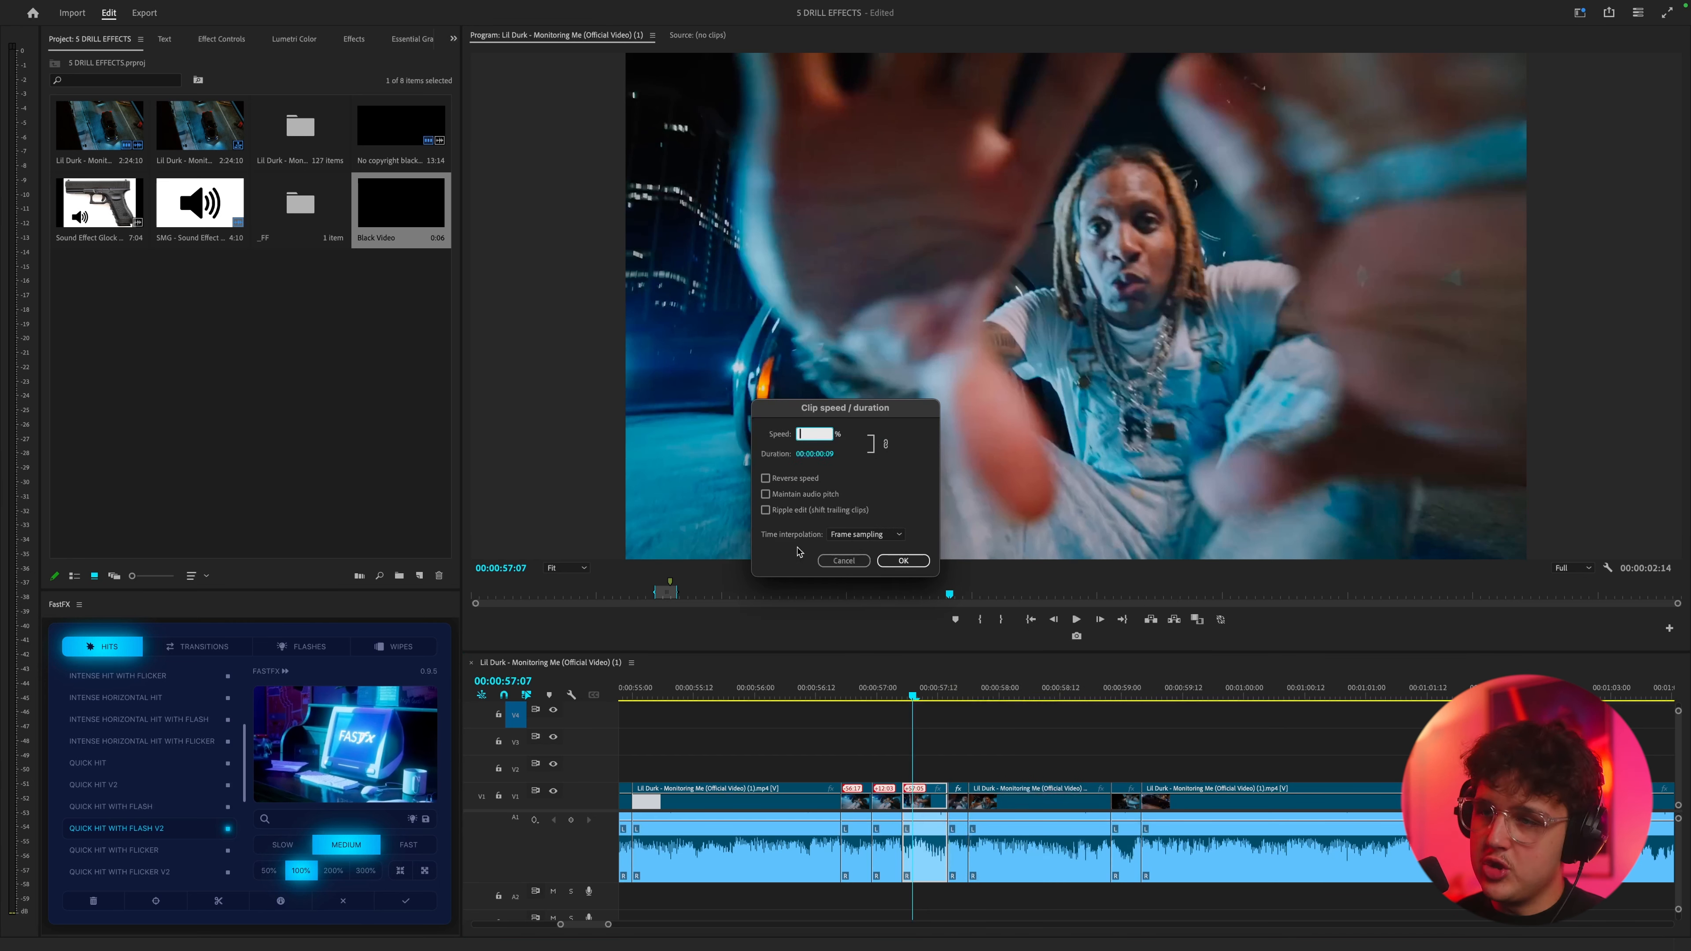
click(843, 560)
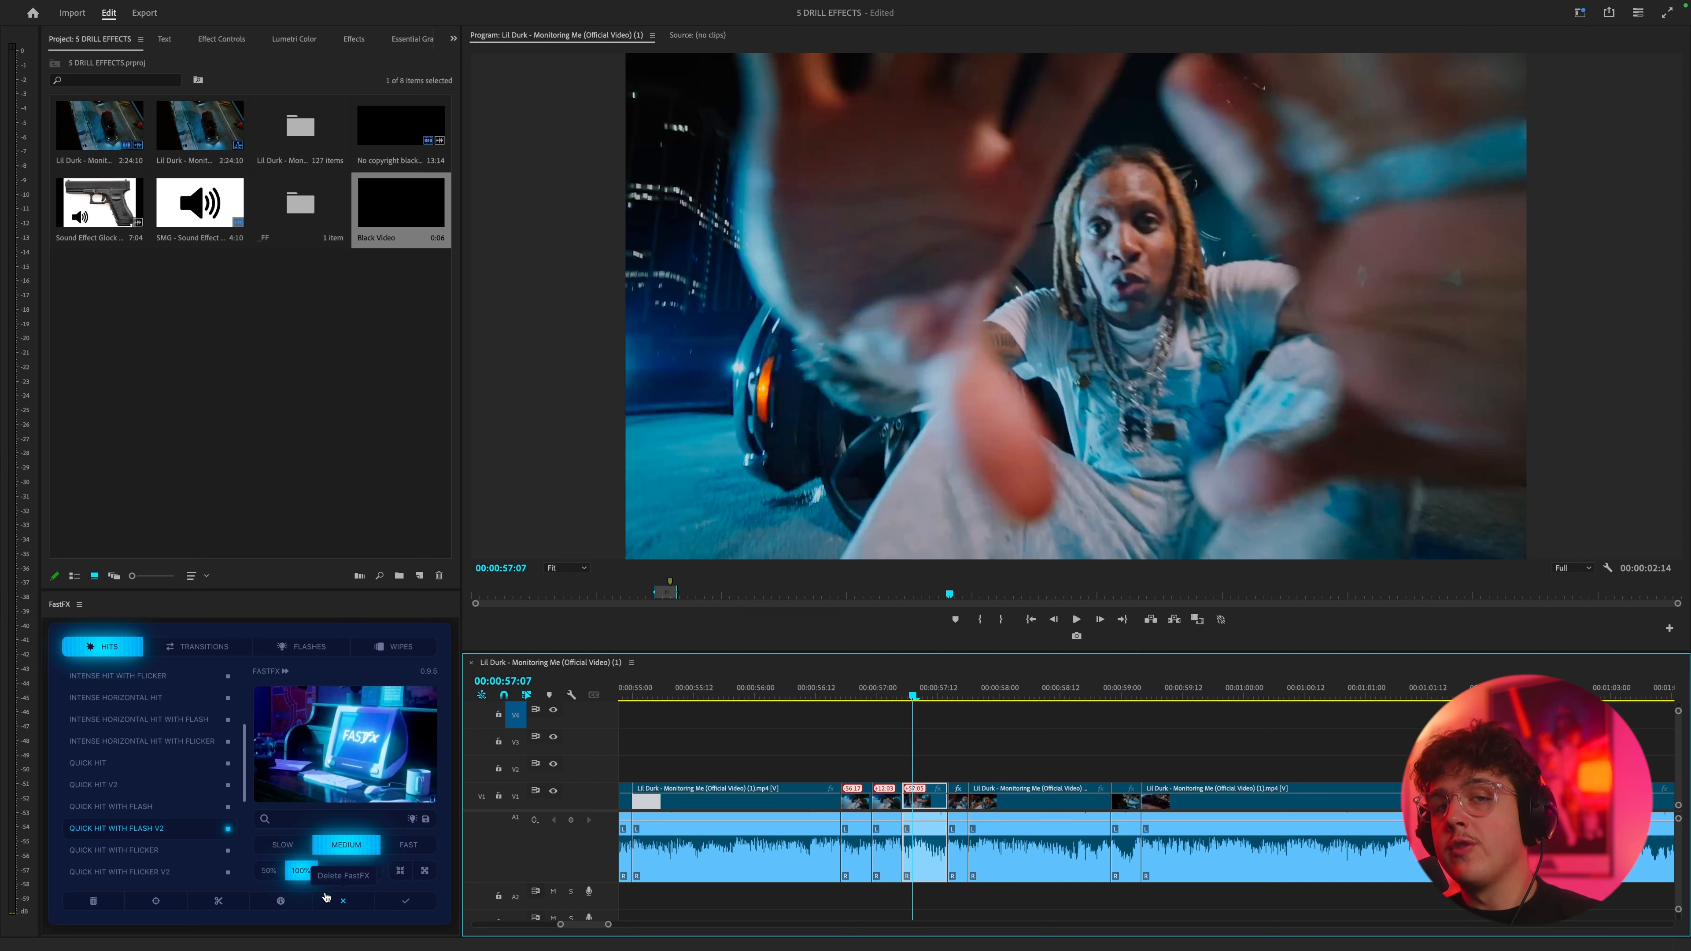
- Move the playhead to 00:01:08:20, just before the end of the gas-station shot
scroll(1108, 763, down, 3)
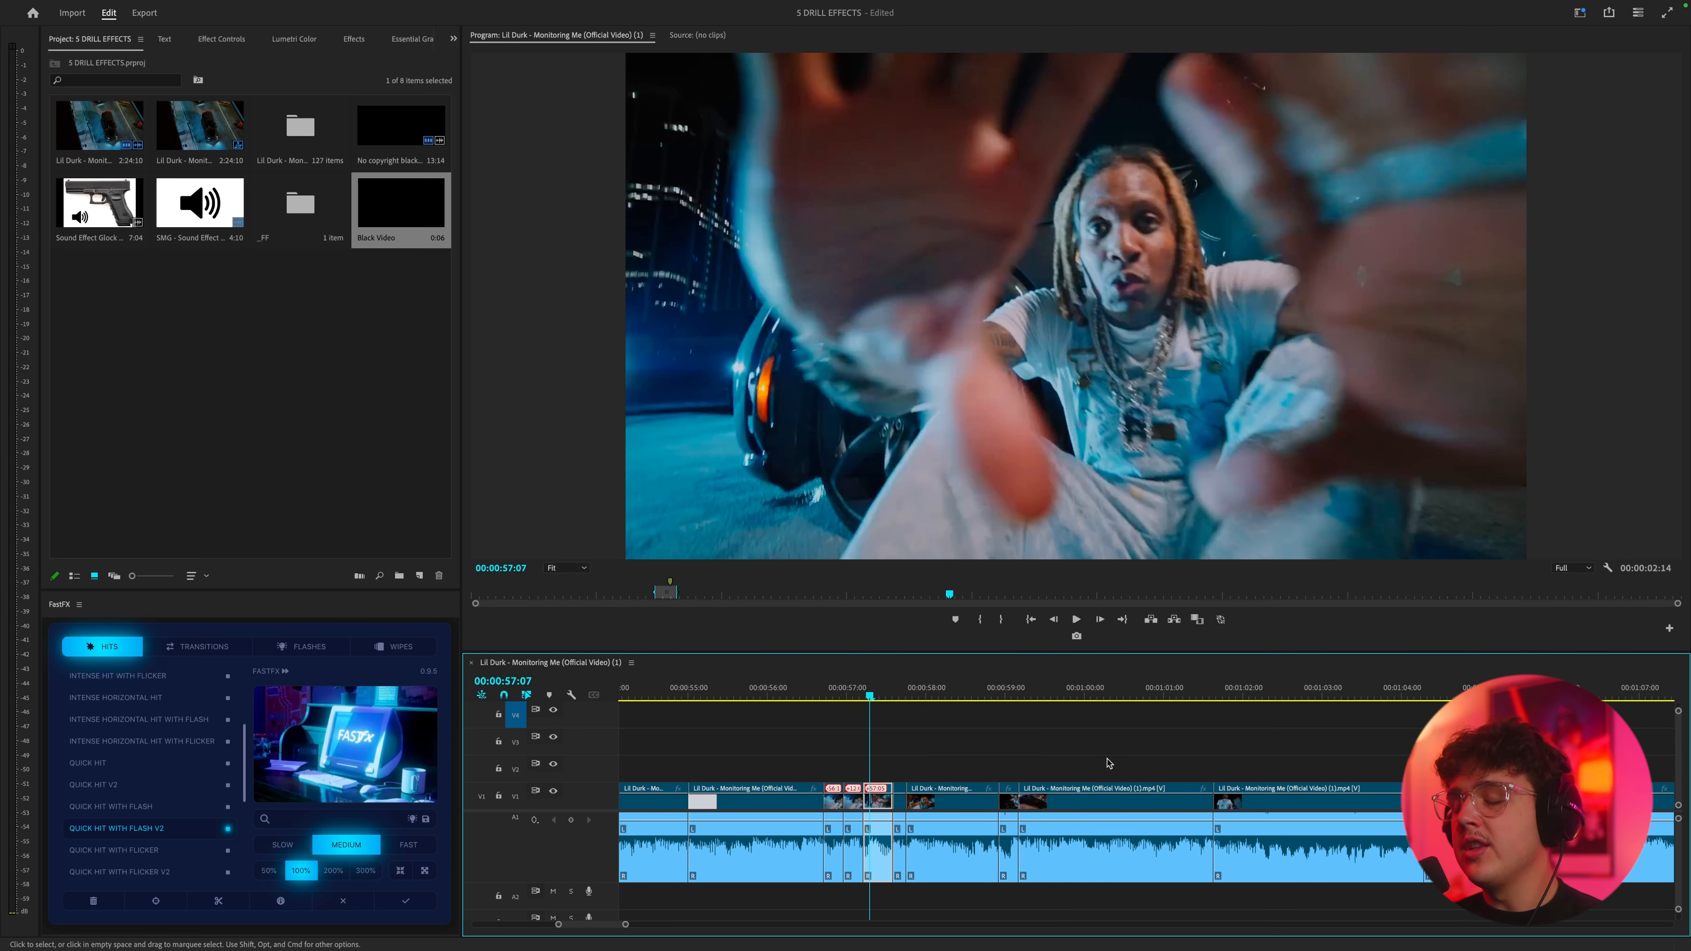
scroll(1105, 766, down, 1)
scroll(1109, 763, down, 4)
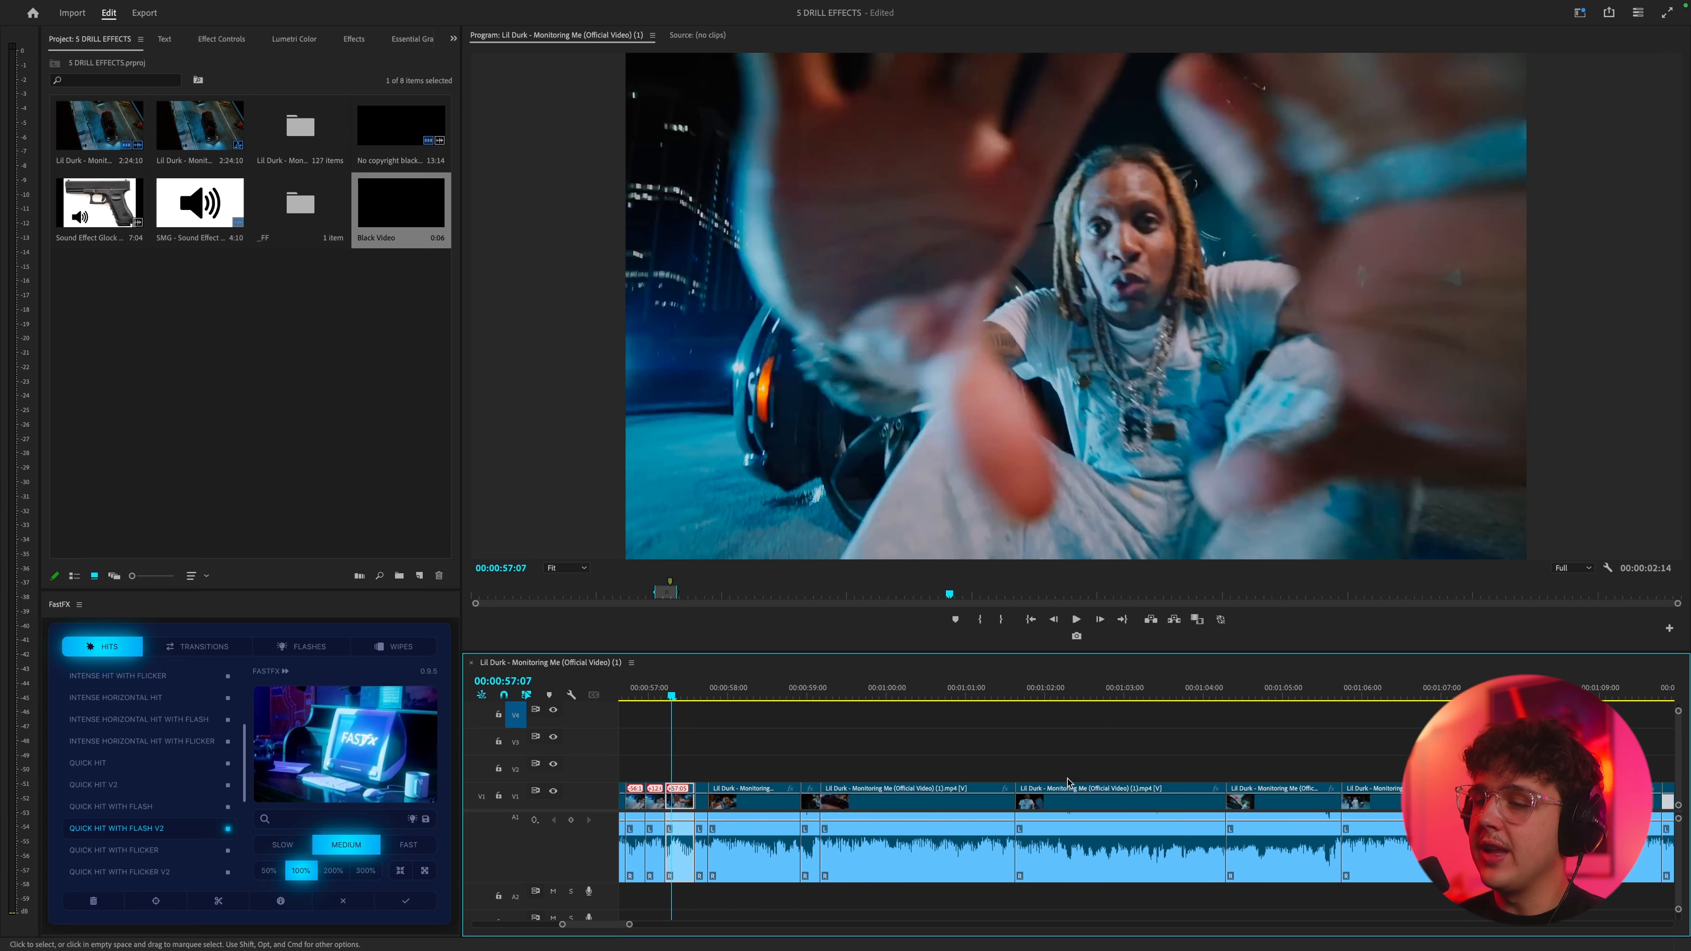
drag(1019, 697, 1607, 705)
scroll(1012, 713, down, 1)
click(972, 697)
scroll(1607, 706, right, 5)
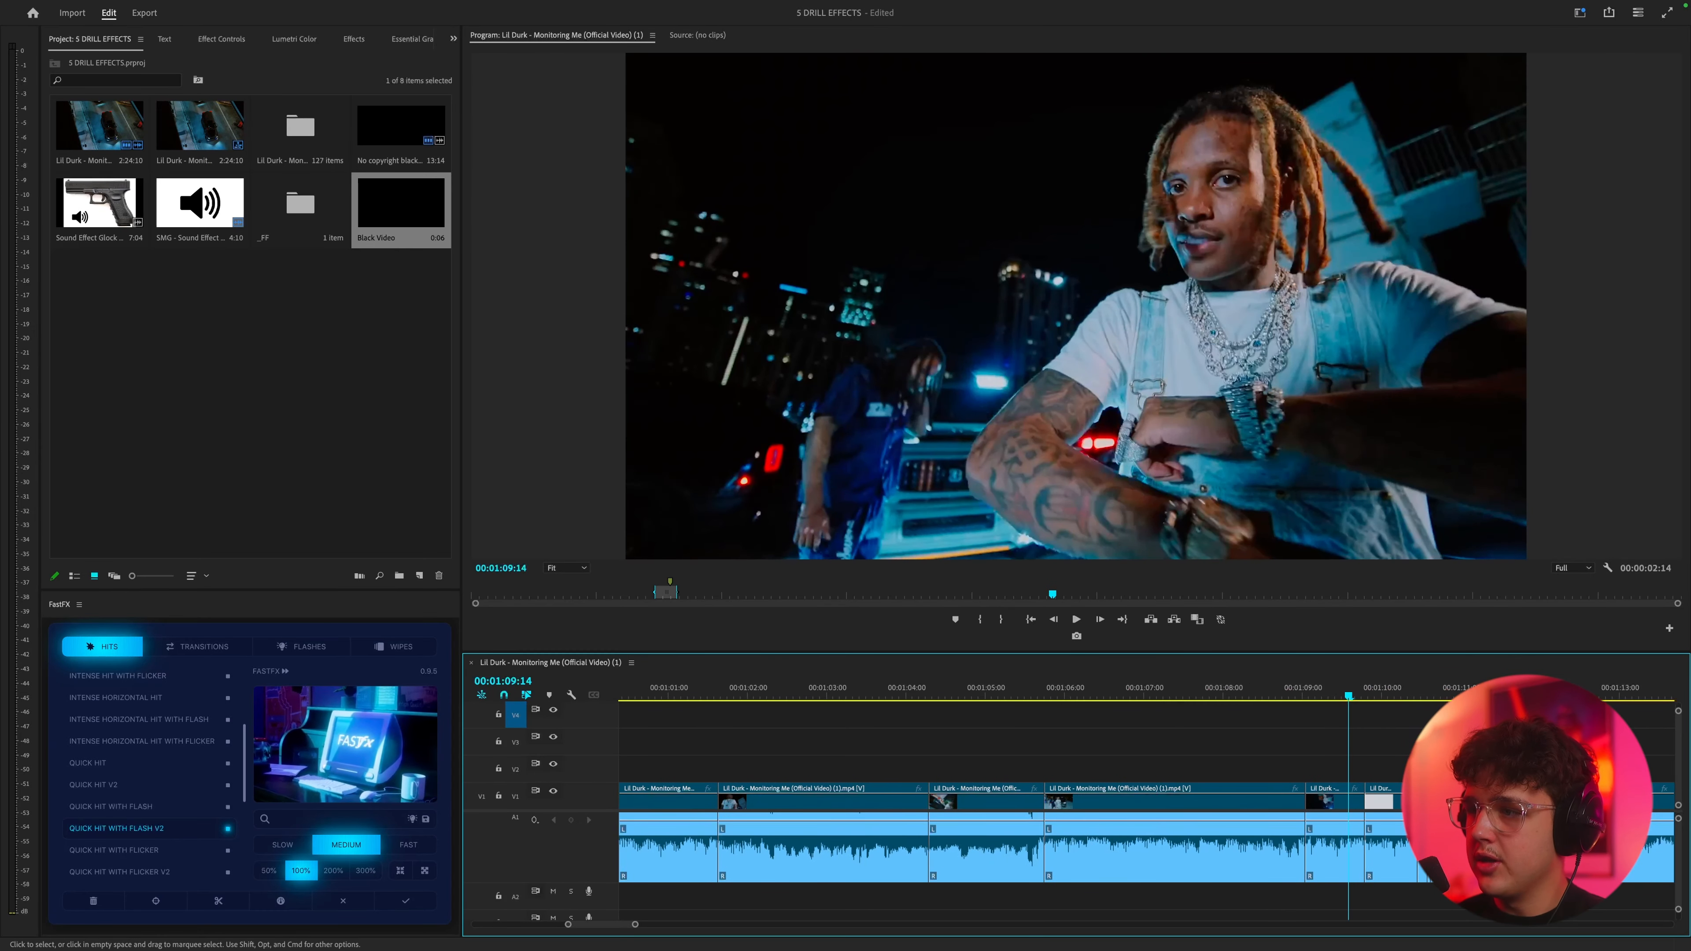
click(1351, 696)
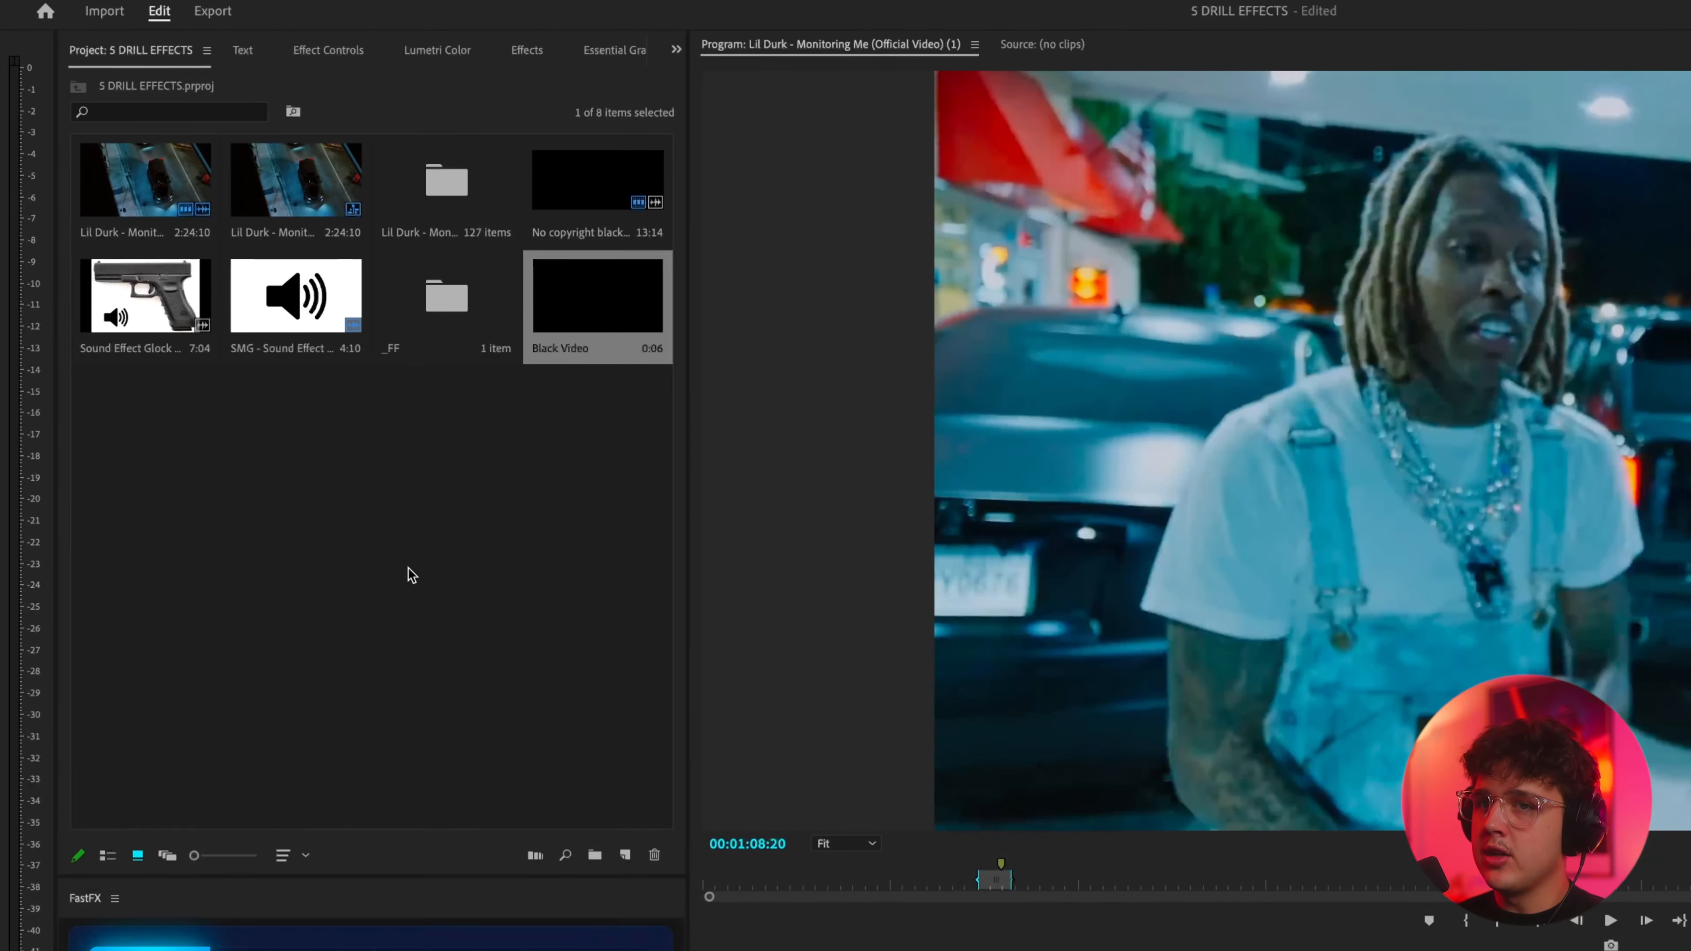
- Create a new adjustment layer at 1920 × 1080 with a 23.976 fps timebase and square pixels
right_click(272, 386)
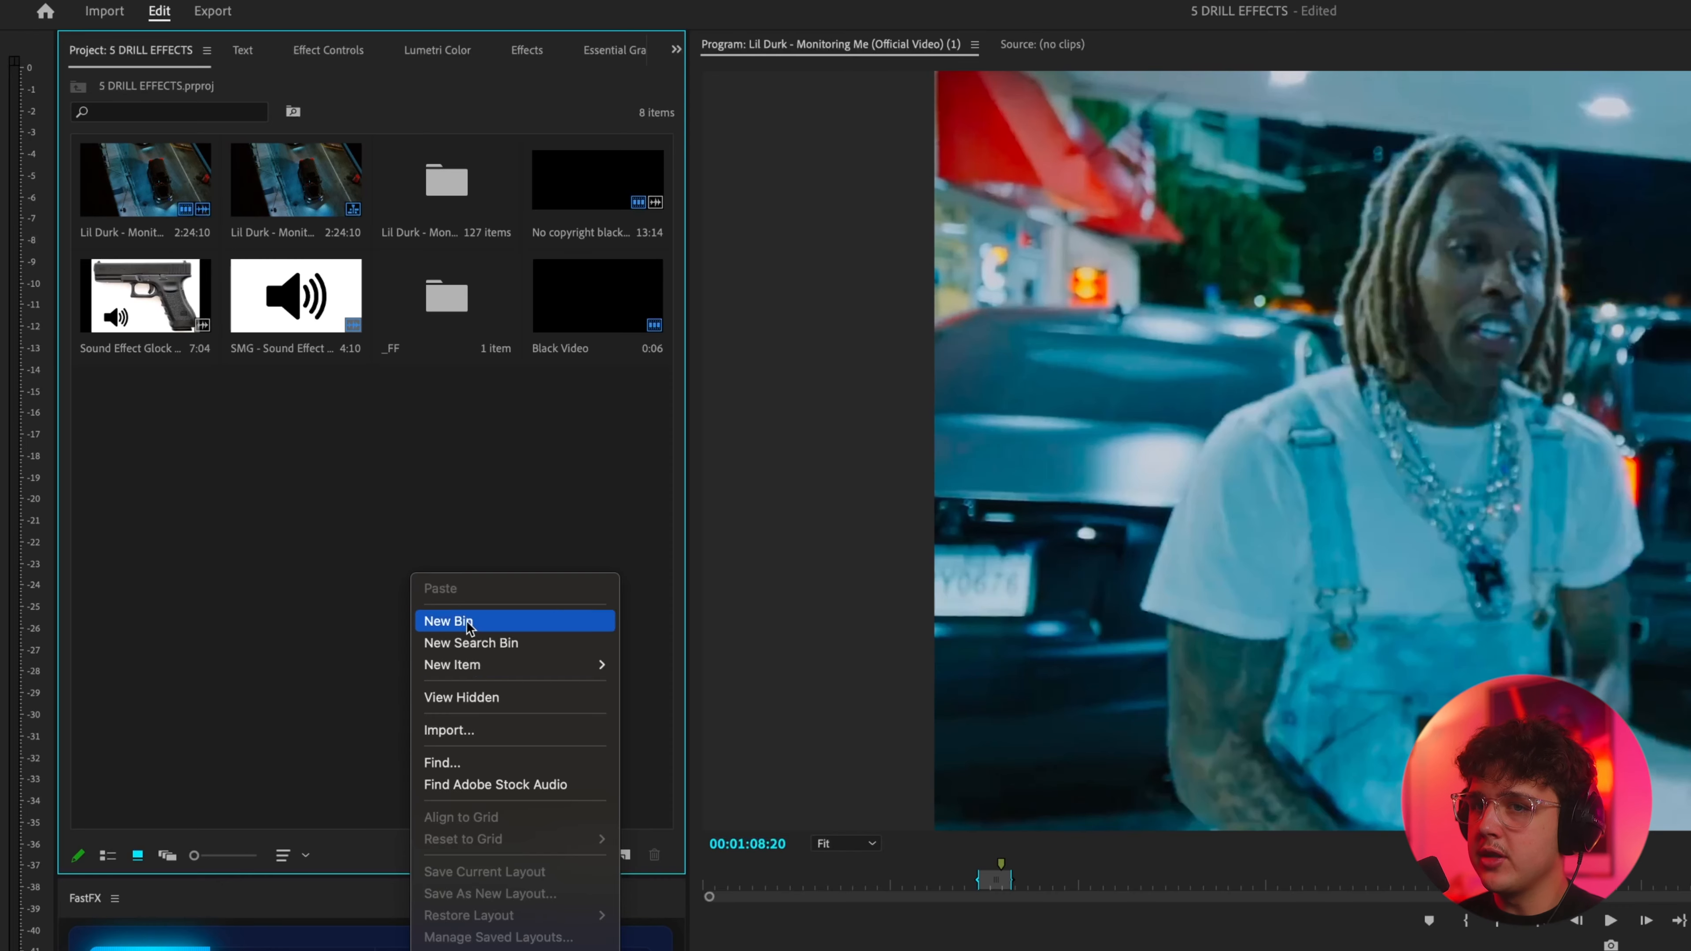
mouse_move(519, 665)
click(671, 726)
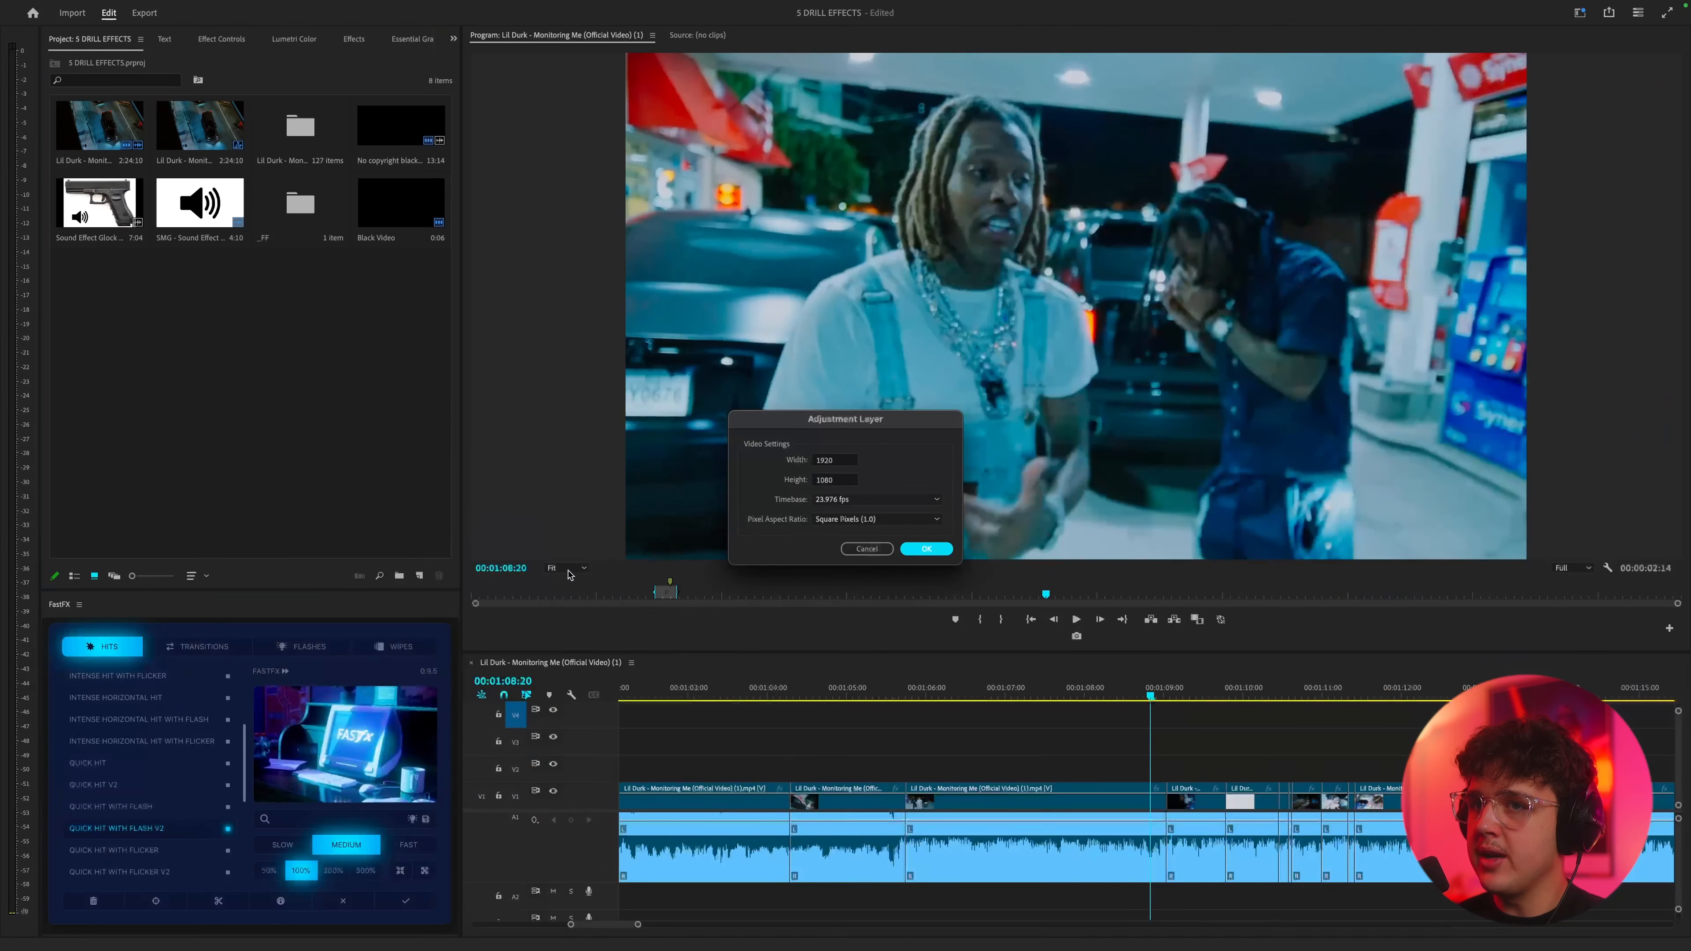
click(926, 549)
- Place the adjustment layer on V2 across the cut that ends the gas-station shot, starting at 00:01:08:22
drag(420, 354, 1160, 771)
key(=)
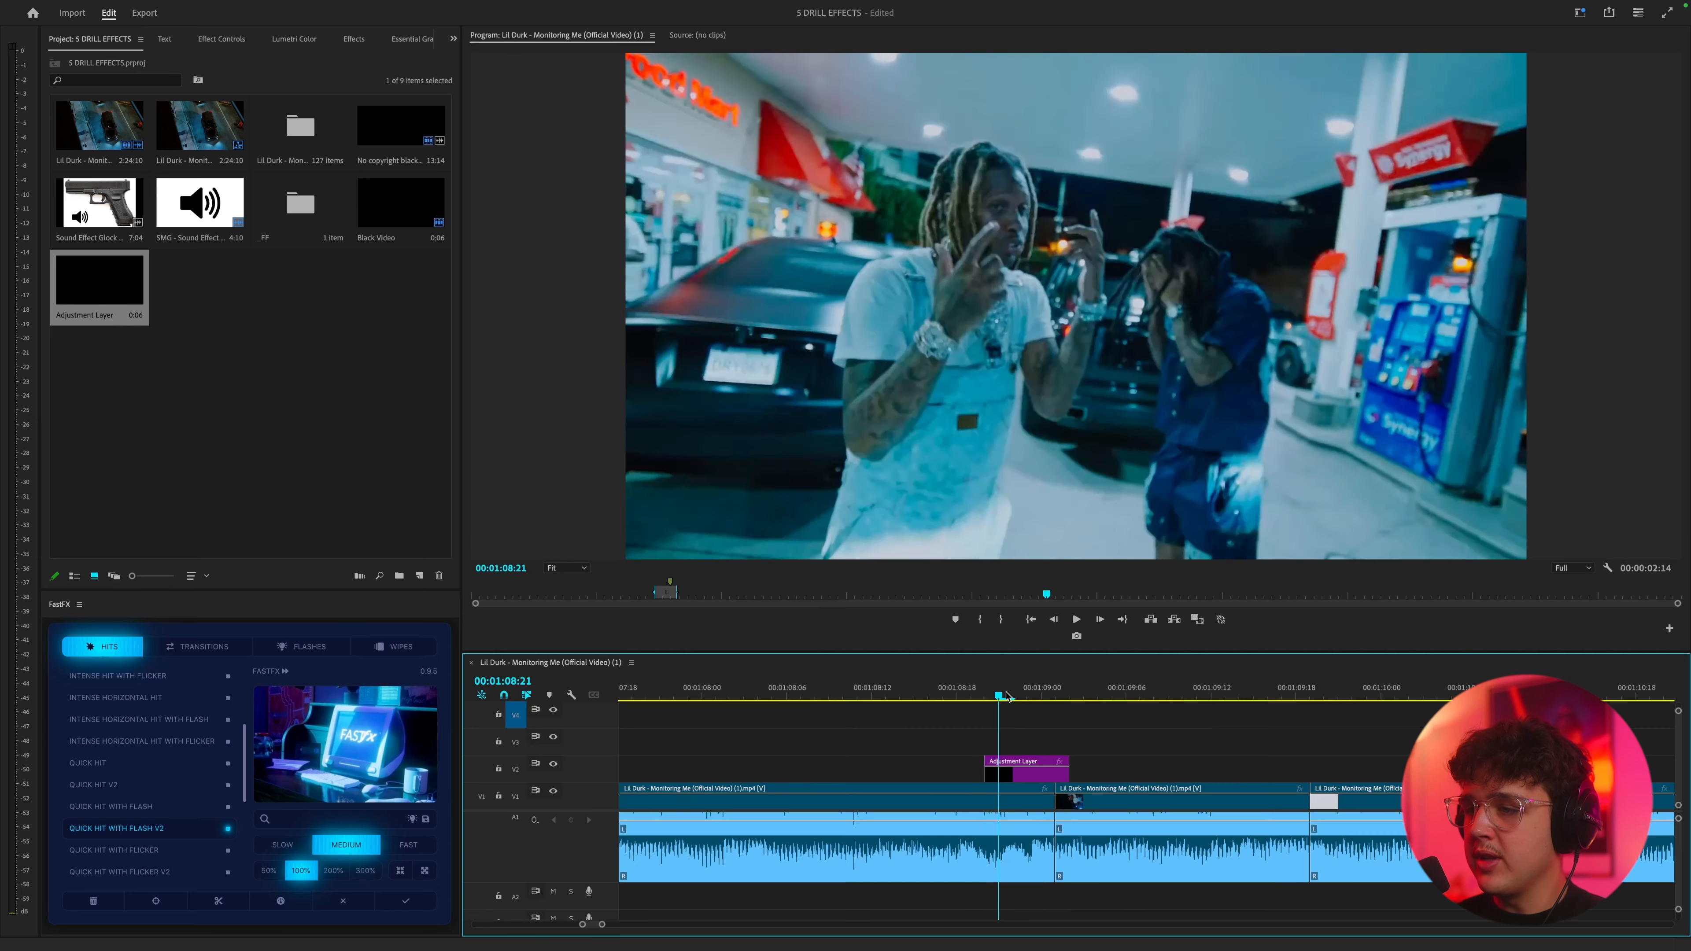
drag(1032, 773, 1060, 773)
click(1014, 693)
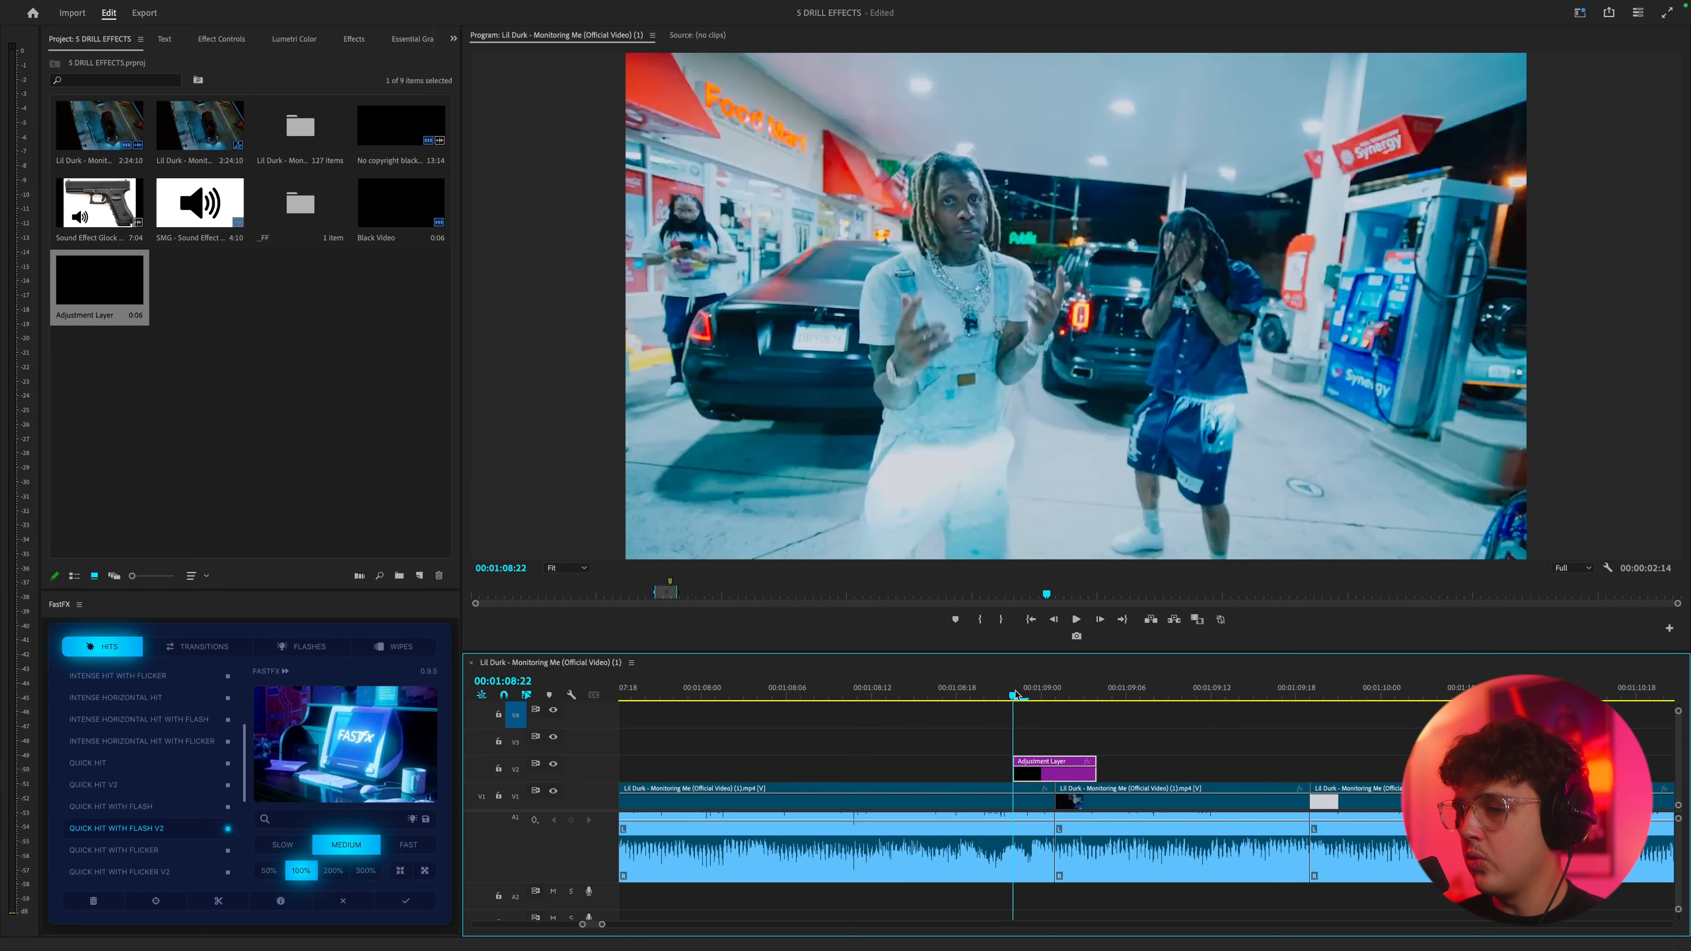
drag(1016, 695, 1100, 695)
scroll(864, 716, down, 2)
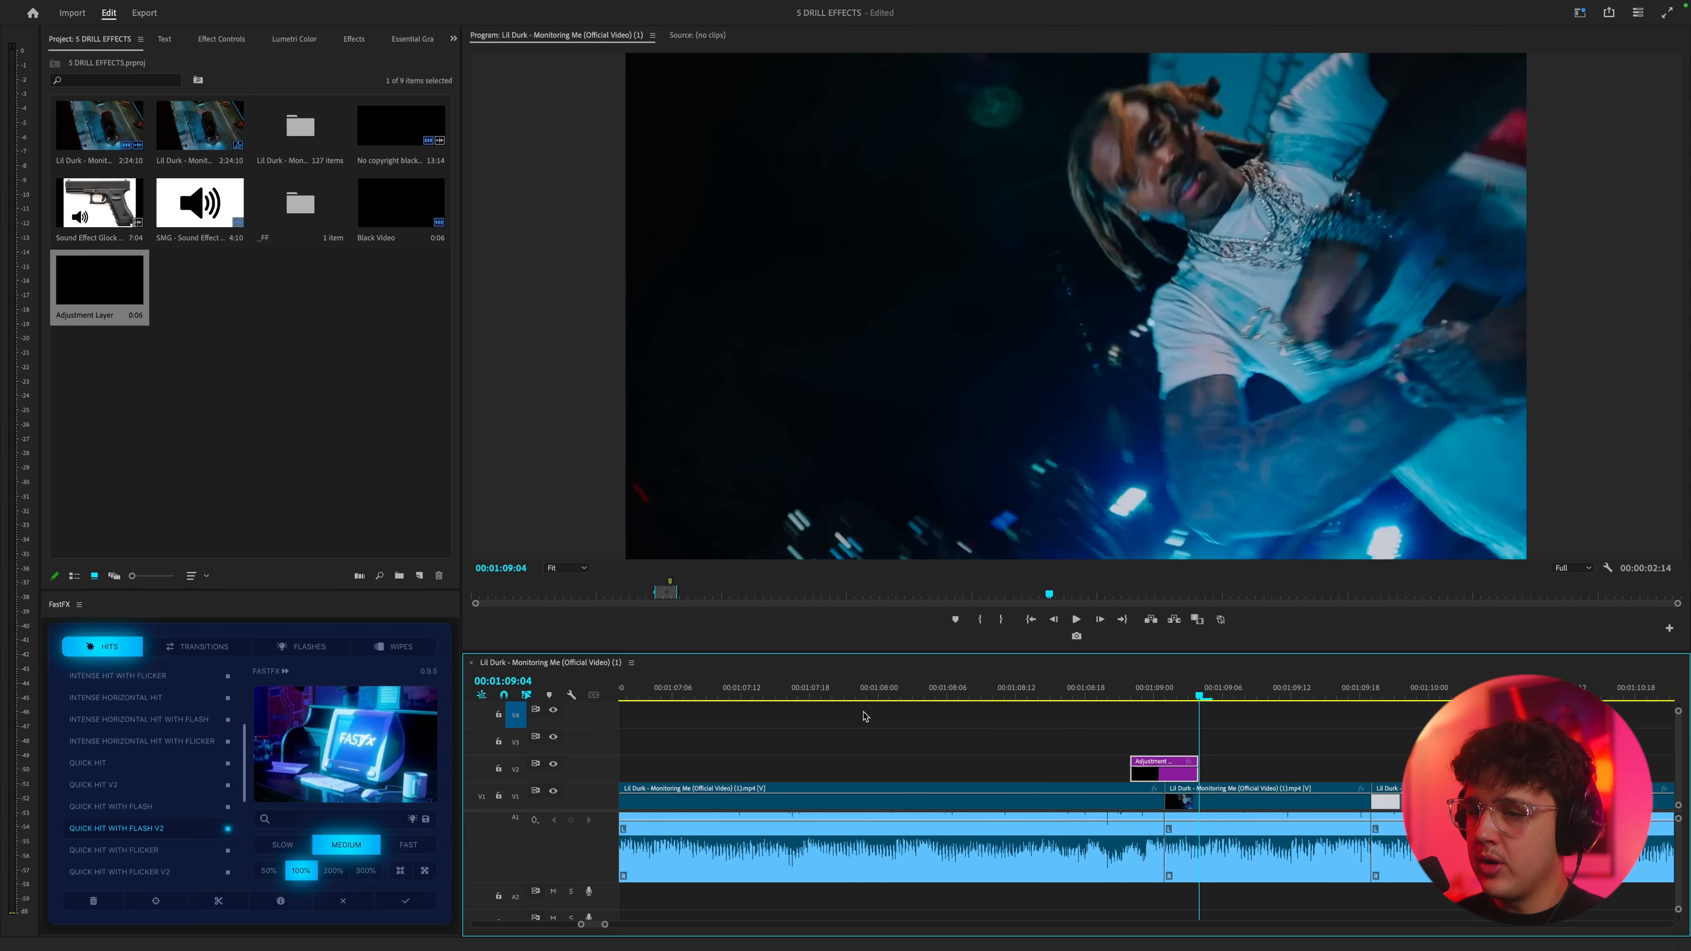
- Play back the gas-station shot and move the adjustment layer earlier on V2 so it starts at 00:01:06:09
drag(766, 695, 794, 699)
key(space)
scroll(857, 719, down, 3)
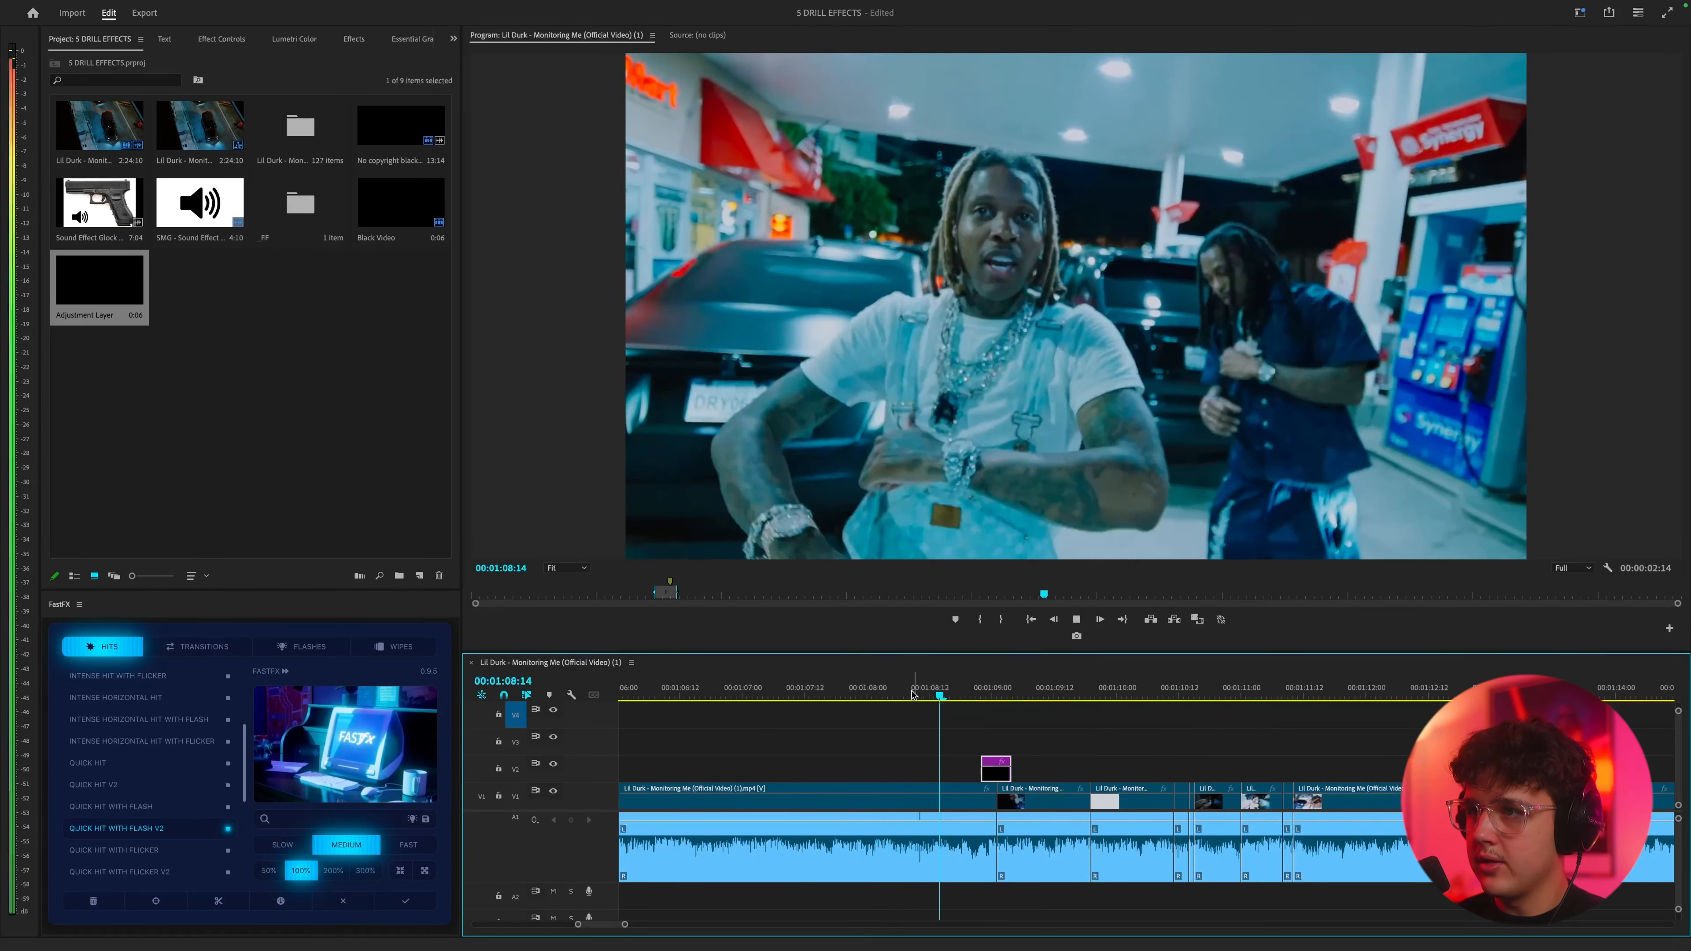
key(space)
scroll(866, 706, left, 4)
click(827, 681)
key(space)
click(828, 681)
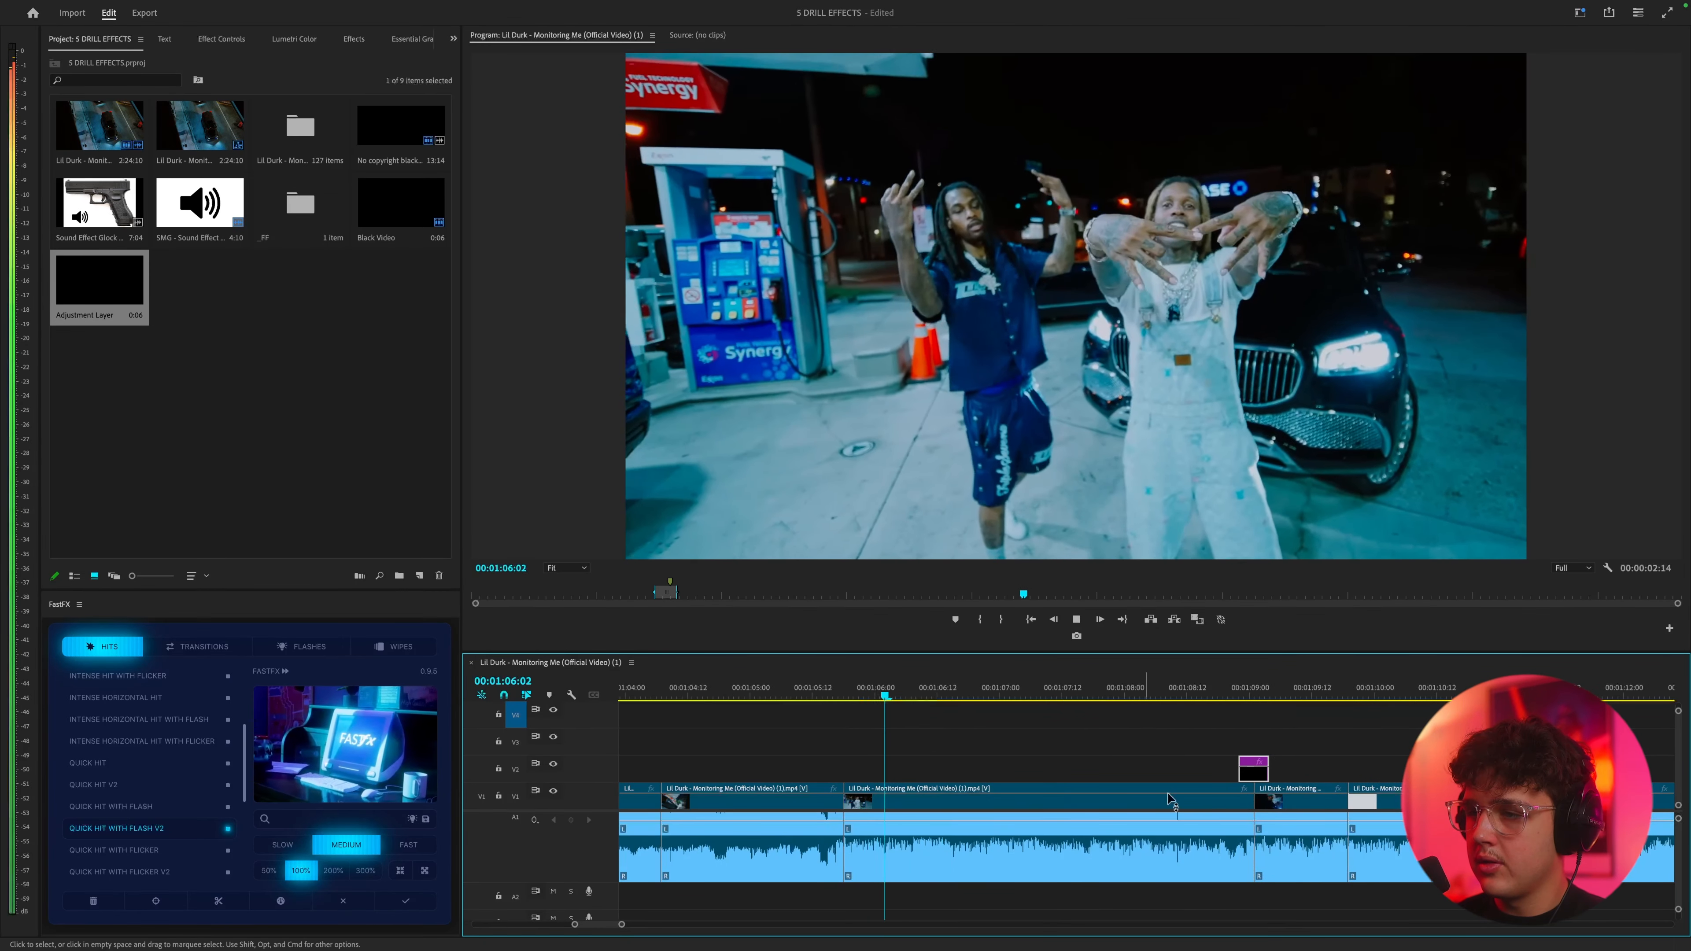
key(space)
drag(1258, 773, 945, 773)
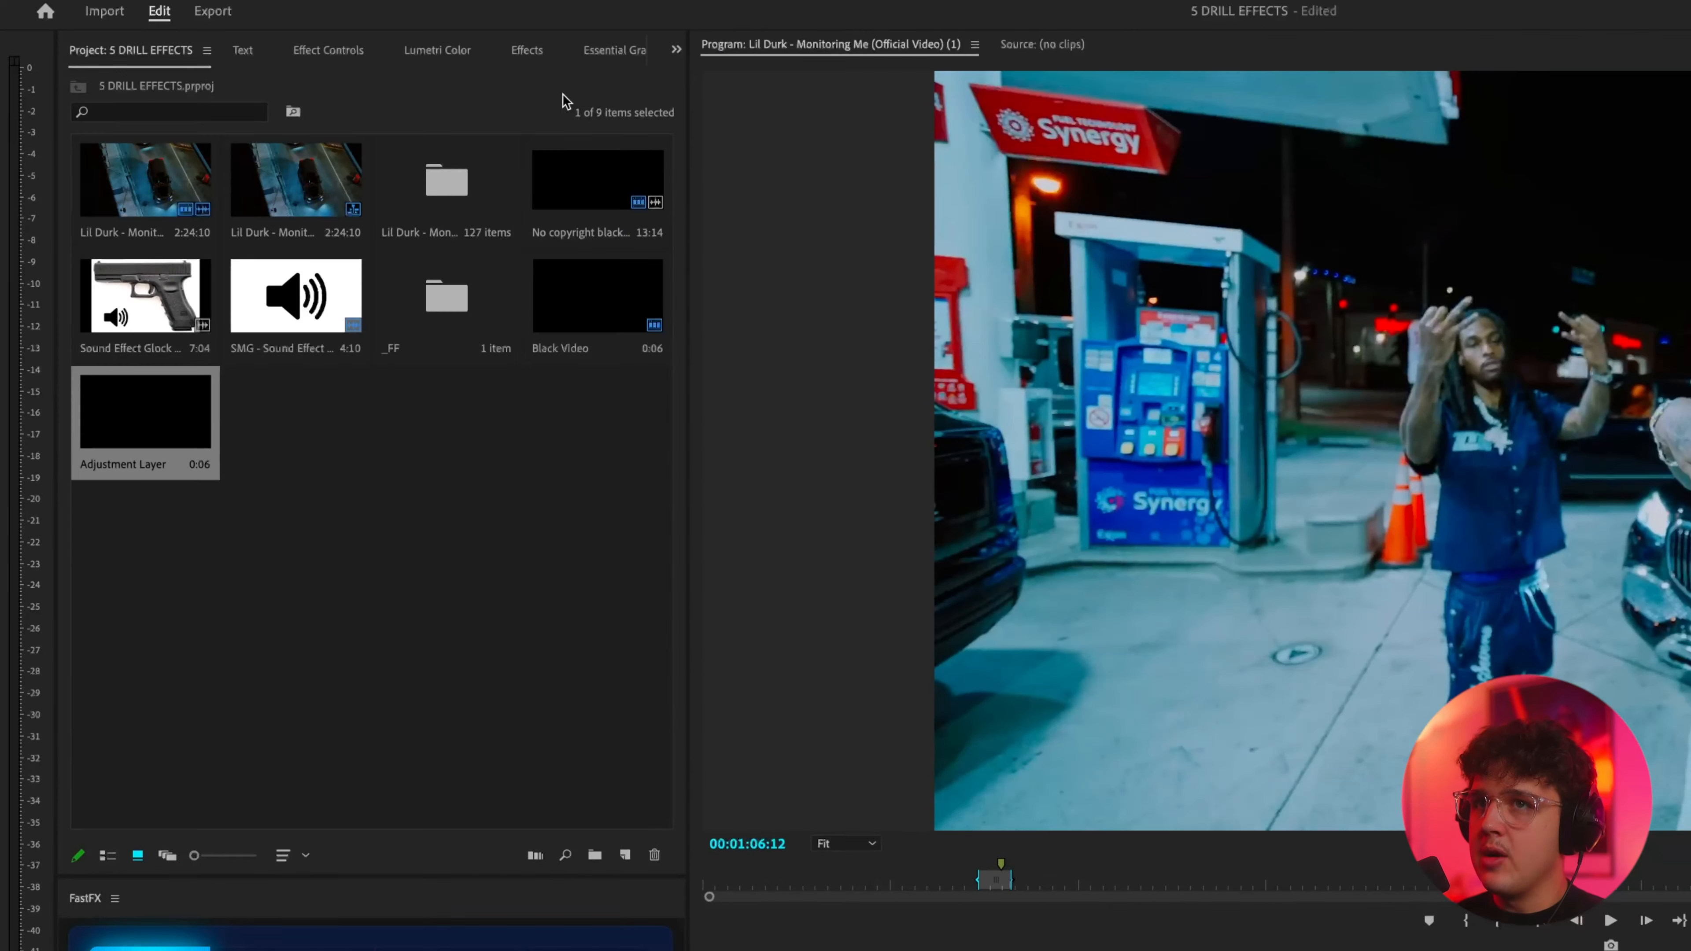
- Find the Lumetri Color effect and apply it to the adjustment layer over the gas-station shot
click(354, 39)
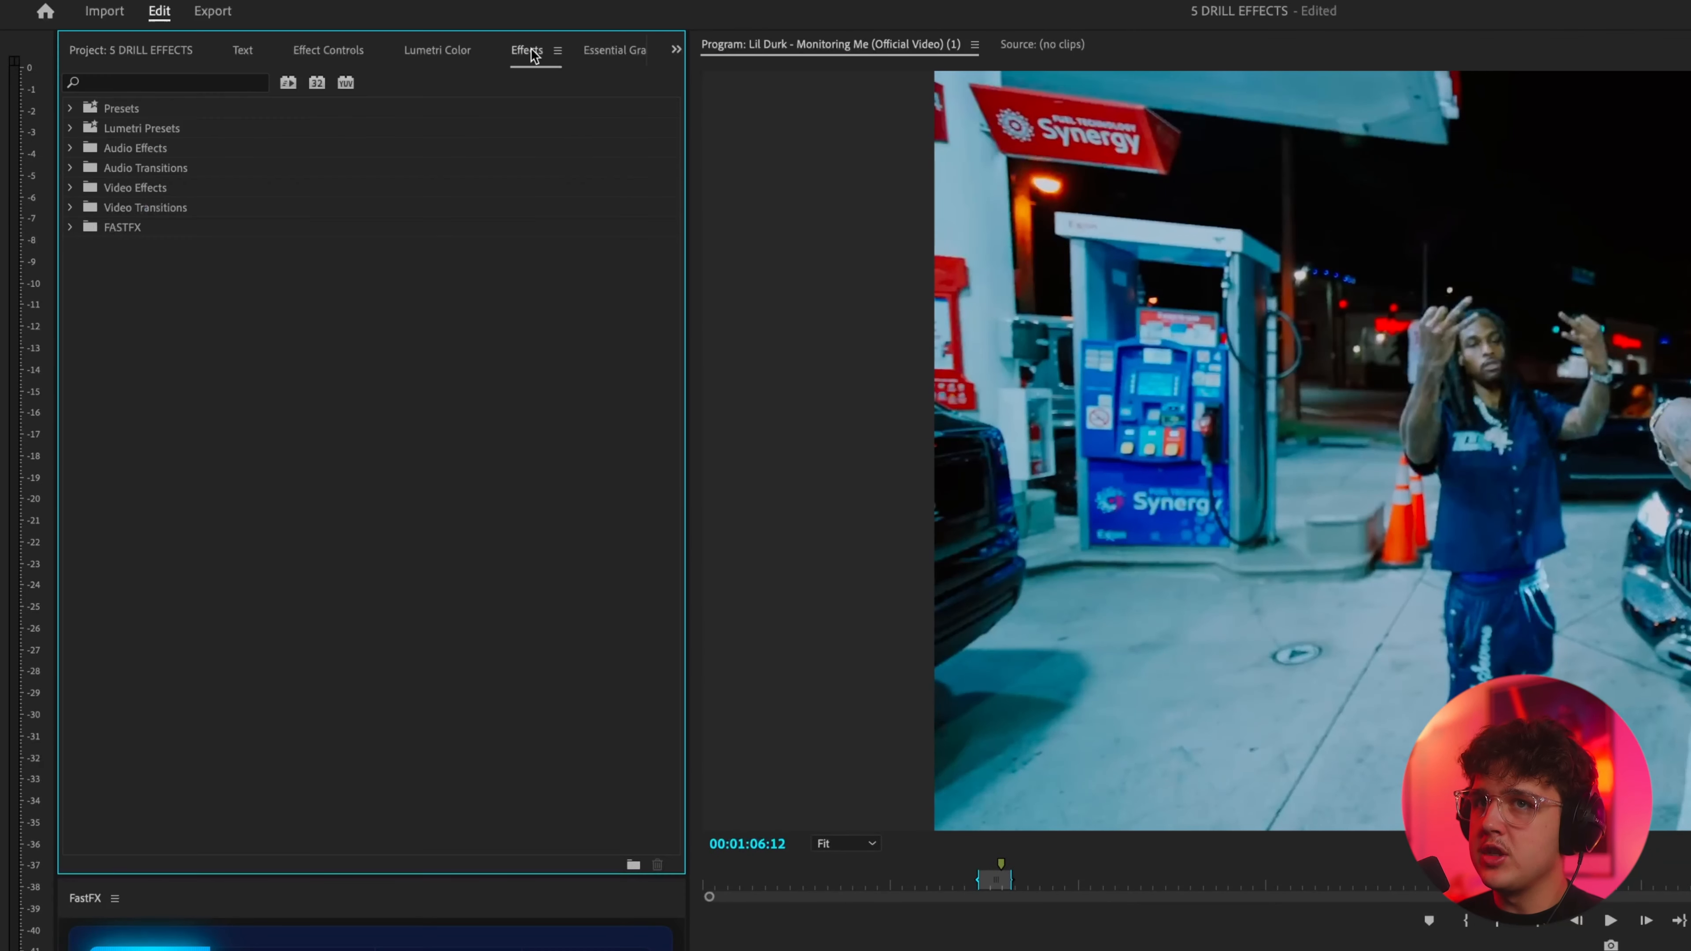
click(152, 85)
text(lumetri color)
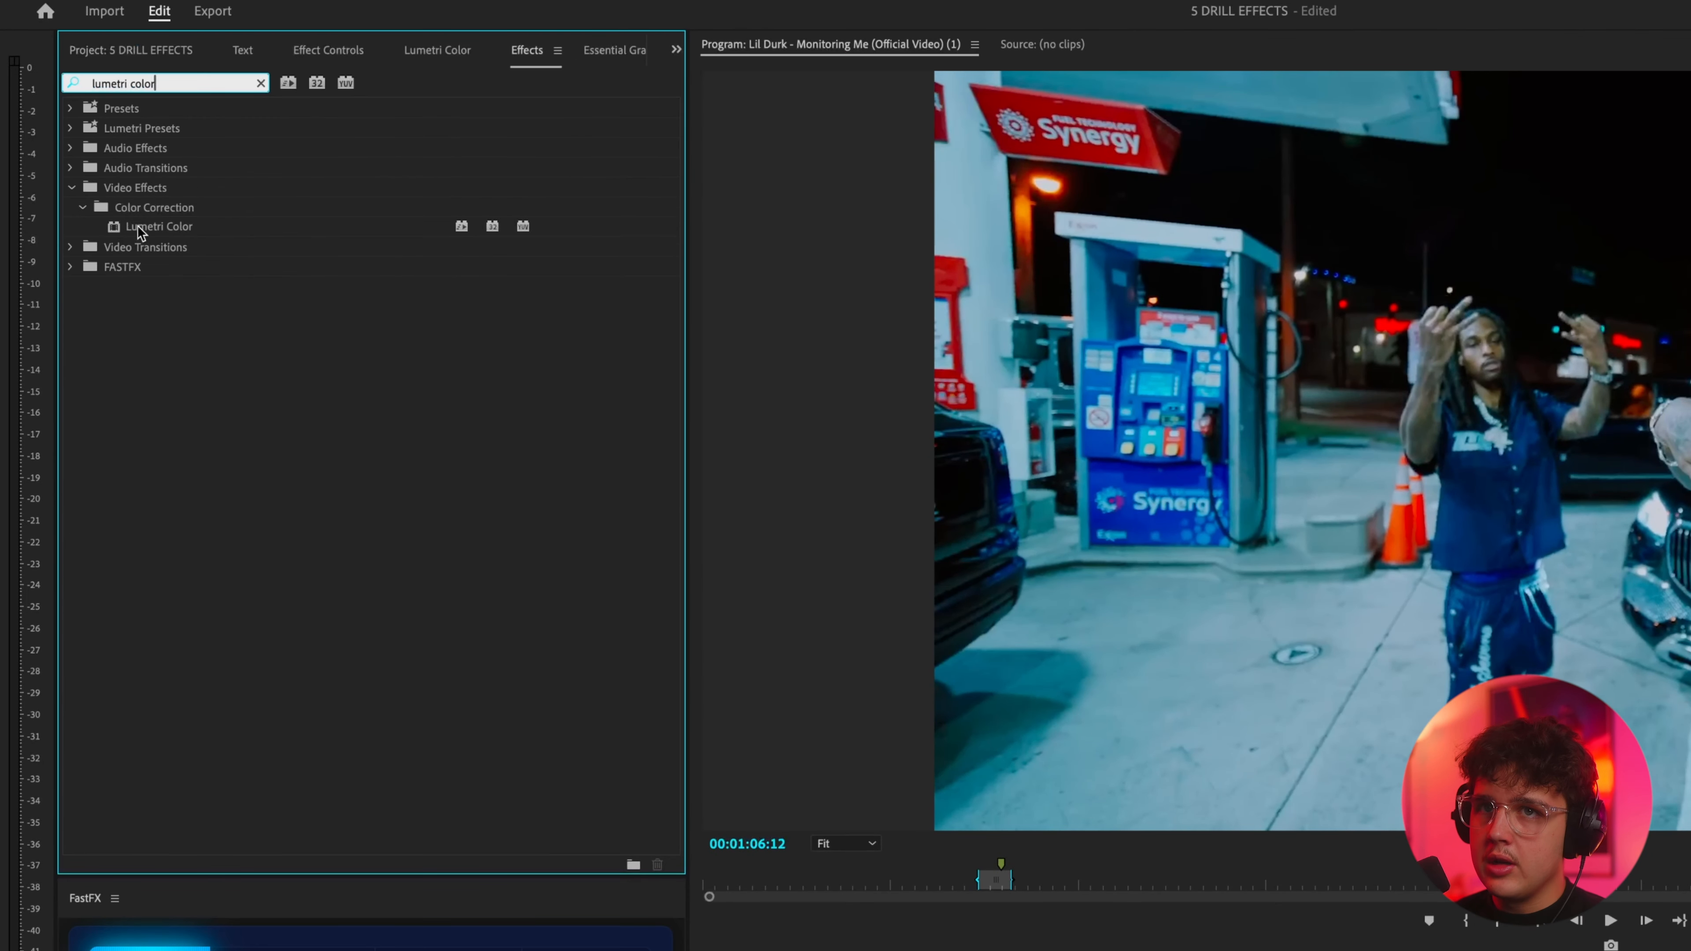
drag(138, 231, 937, 768)
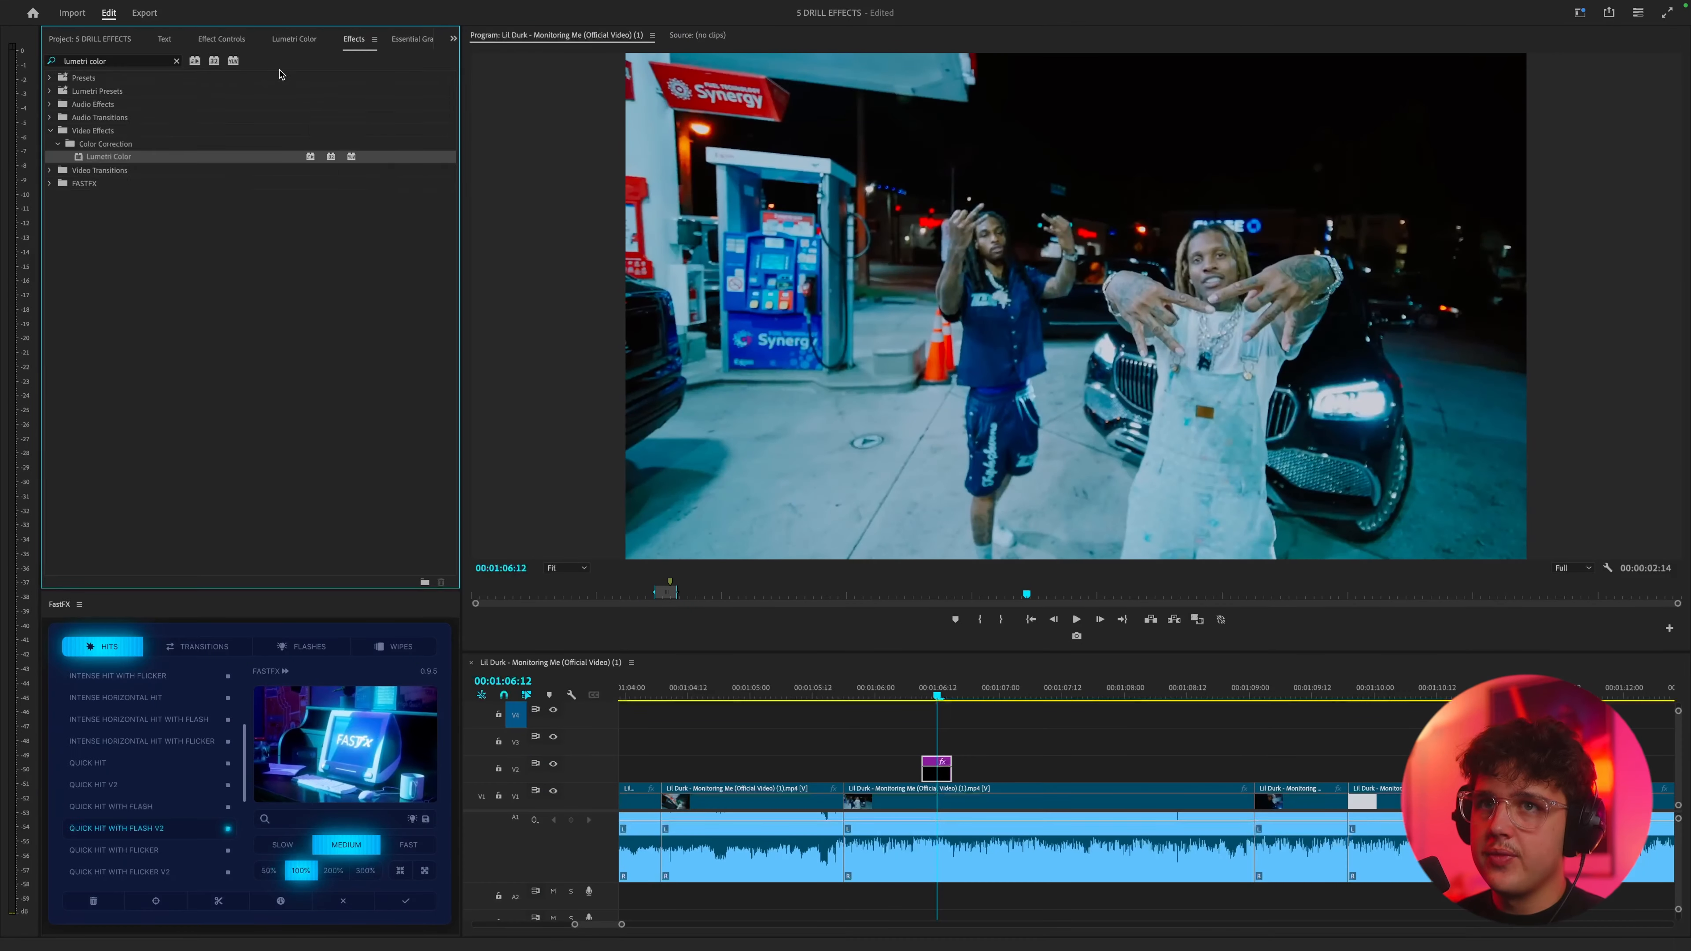
- Keyframe the adjustment layer's Lumetri exposure at 00:01:06:12 with a value of 4
click(328, 50)
click(59, 305)
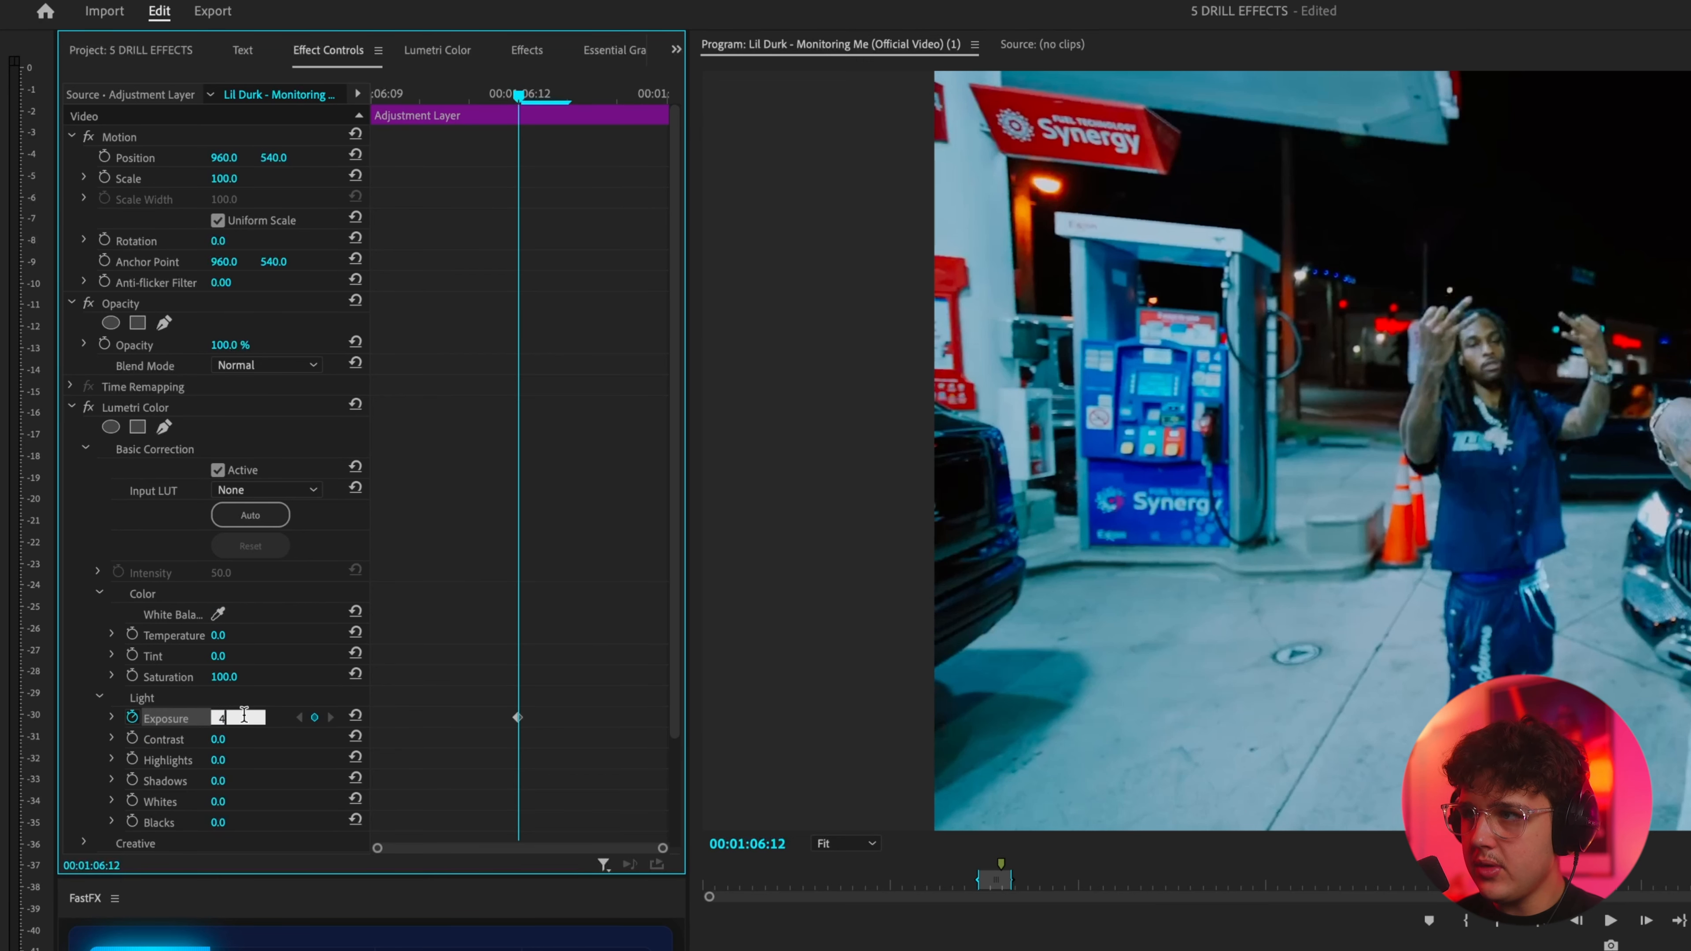
click(243, 715)
text(4)
key(Return)
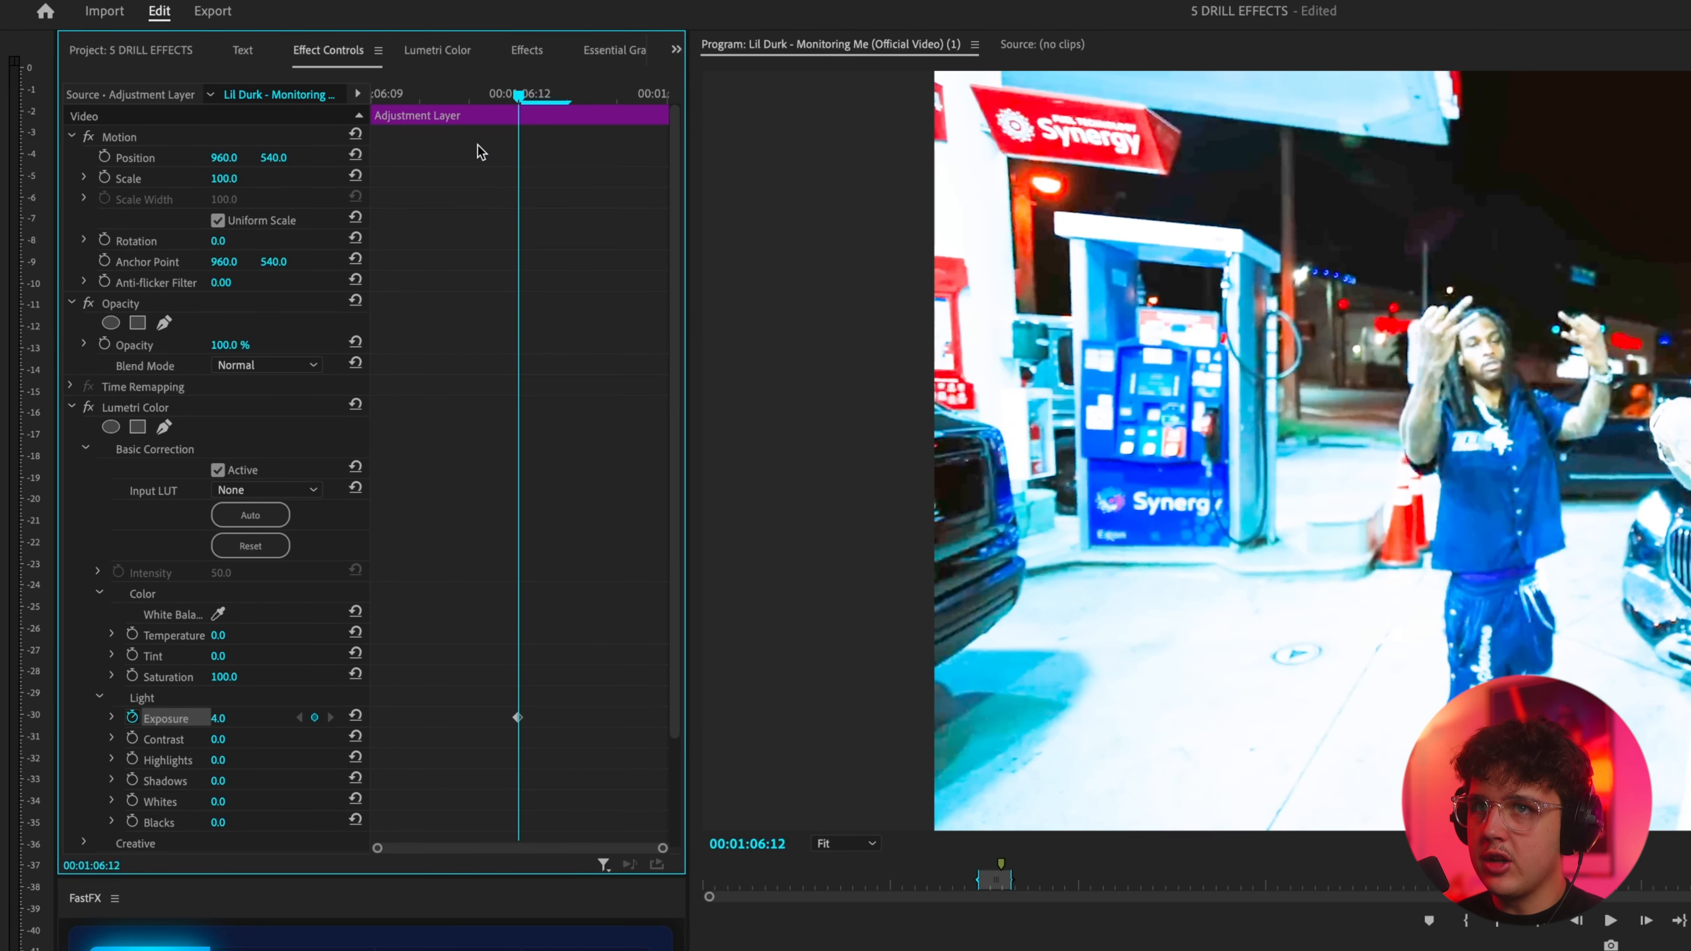
- Add exposure keyframes of 0 at the adjustment layer's start, 00:01:06:09, and at its end
drag(451, 91, 157, 151)
click(355, 715)
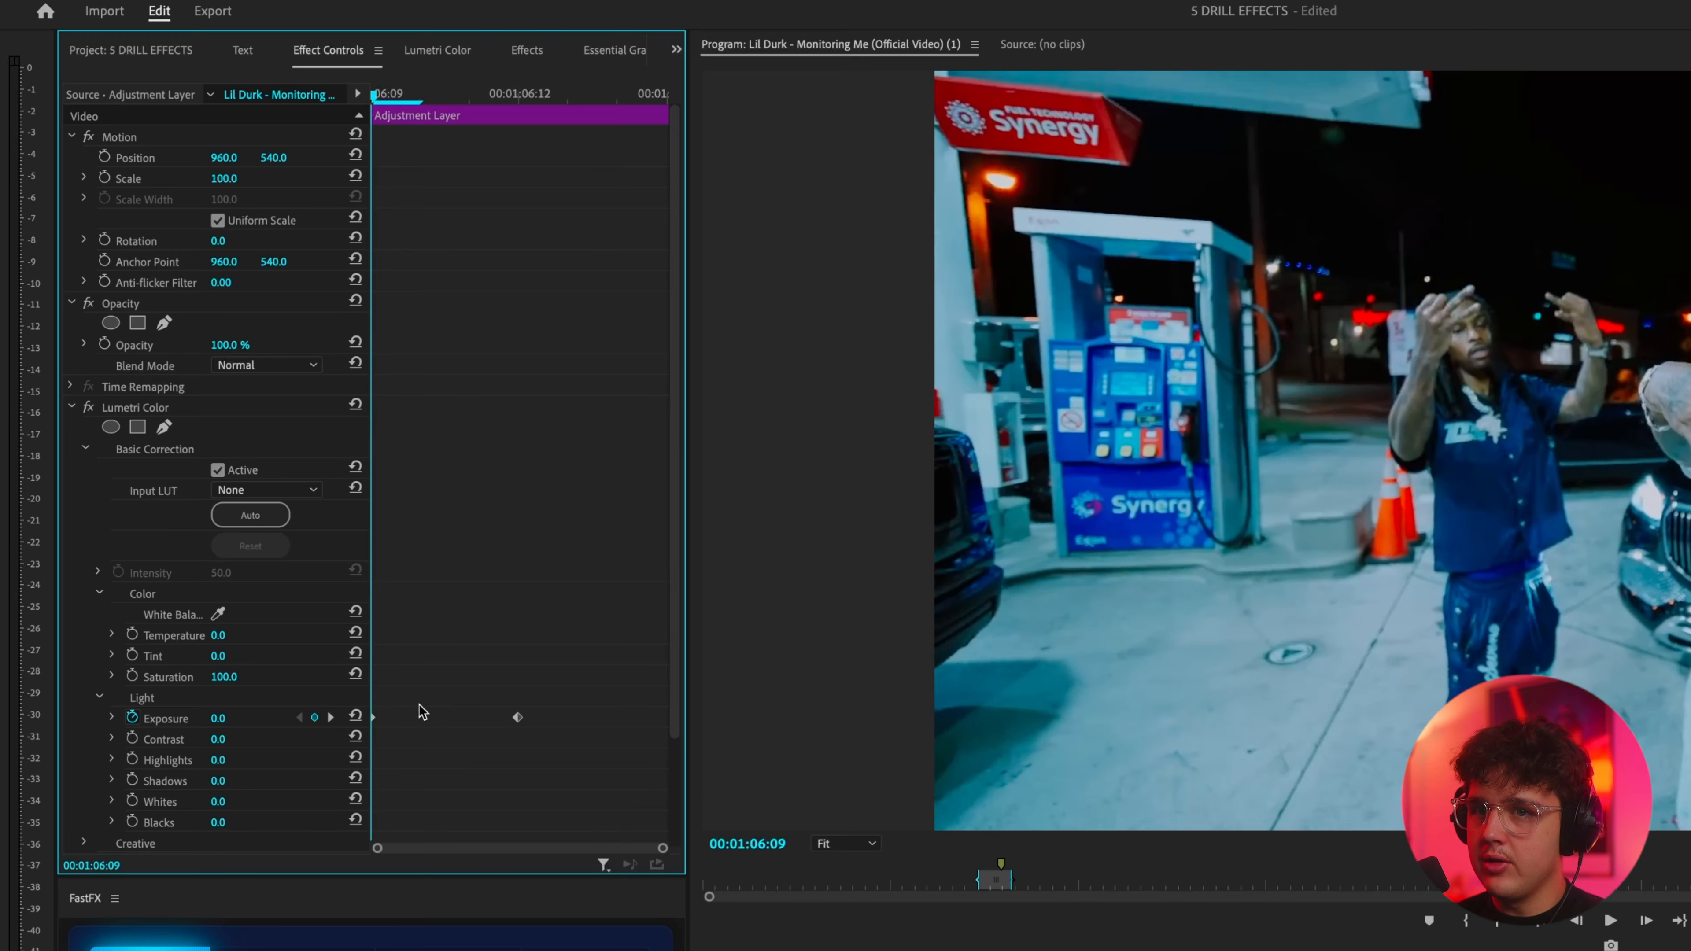
click(617, 97)
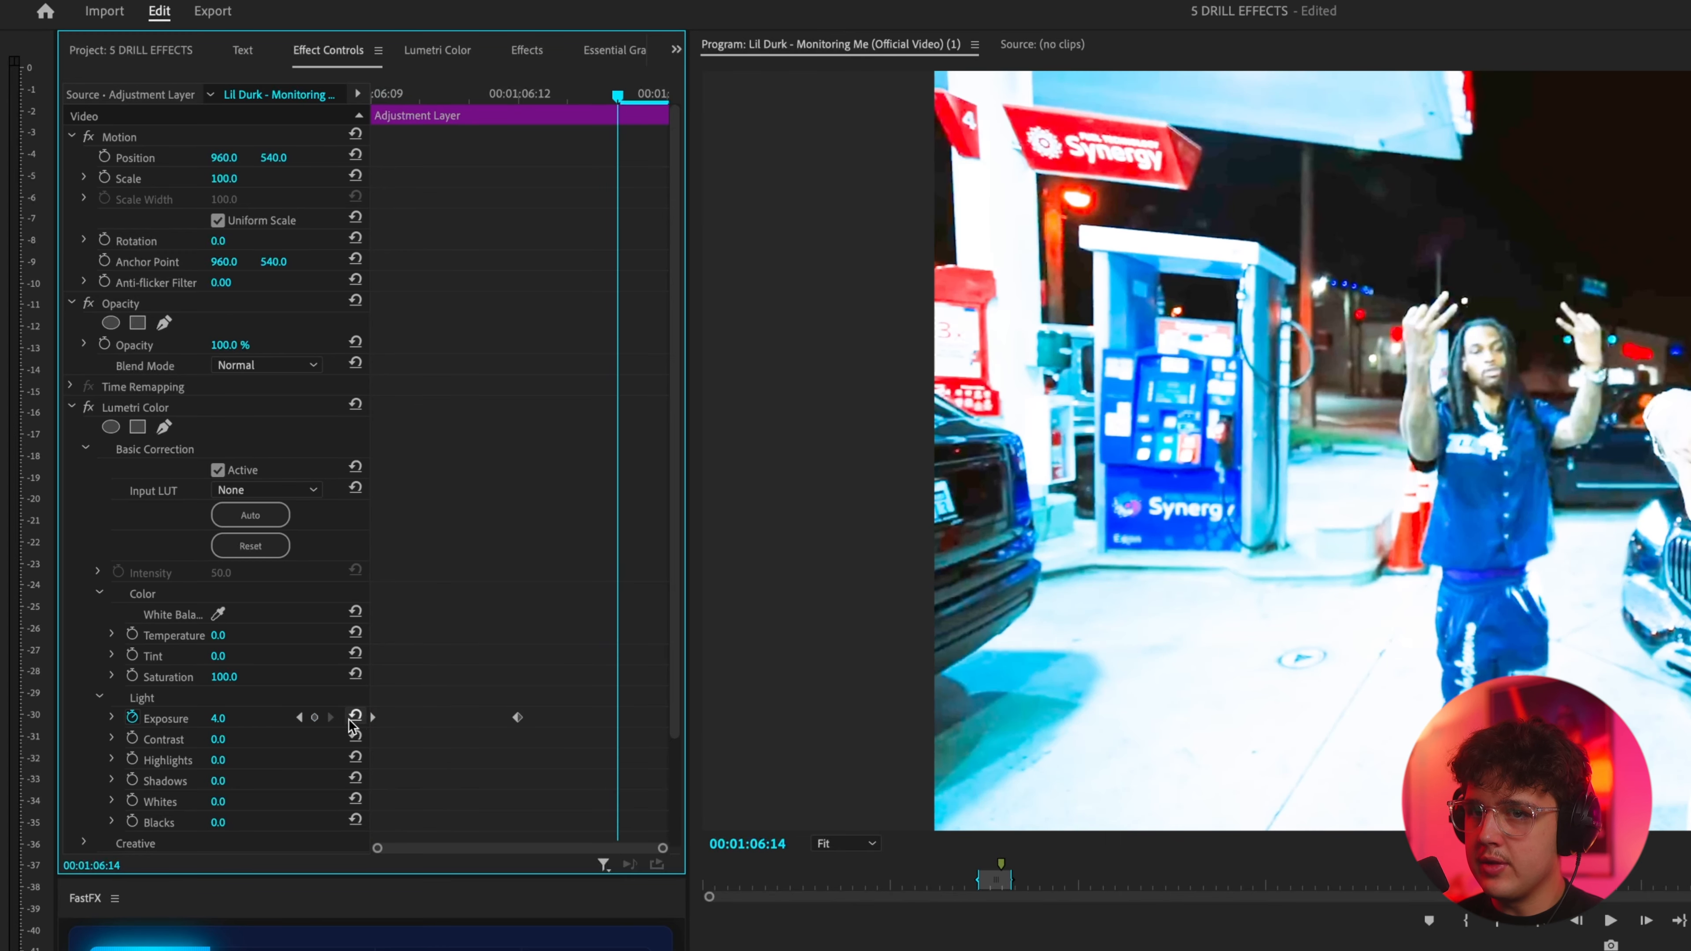
click(354, 717)
drag(617, 717, 666, 718)
- Play back the exposure flash on the gas-station shot several times to judge its timing
key(space)
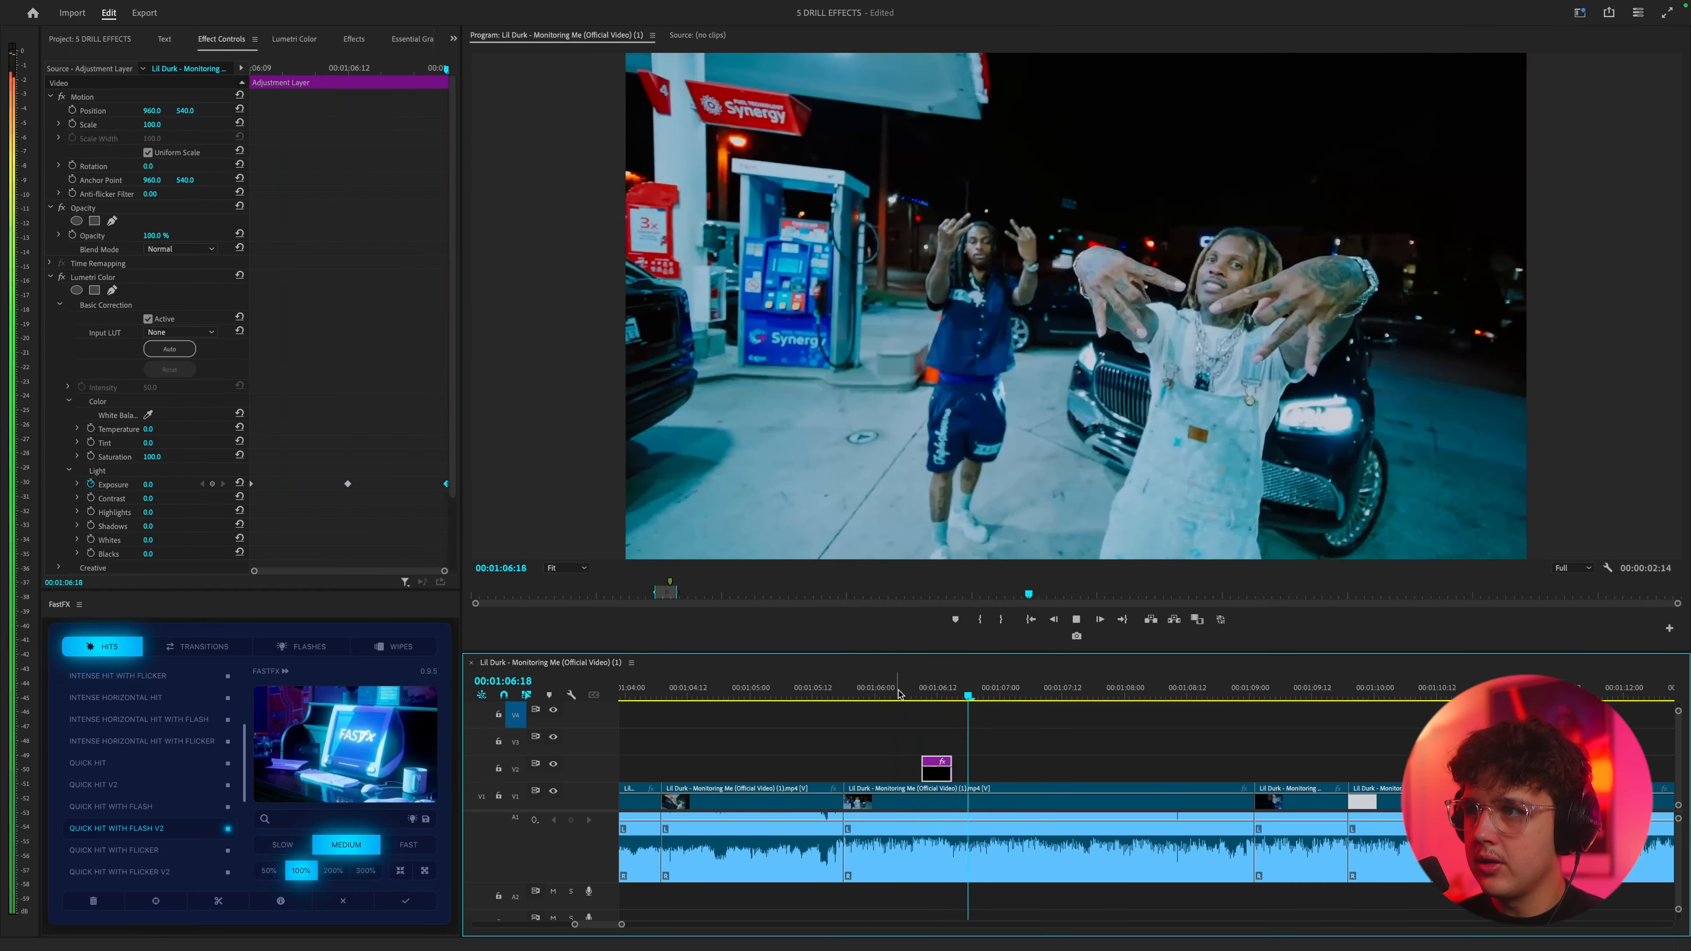
click(899, 695)
key(space)
key(space)
click(897, 695)
key(space)
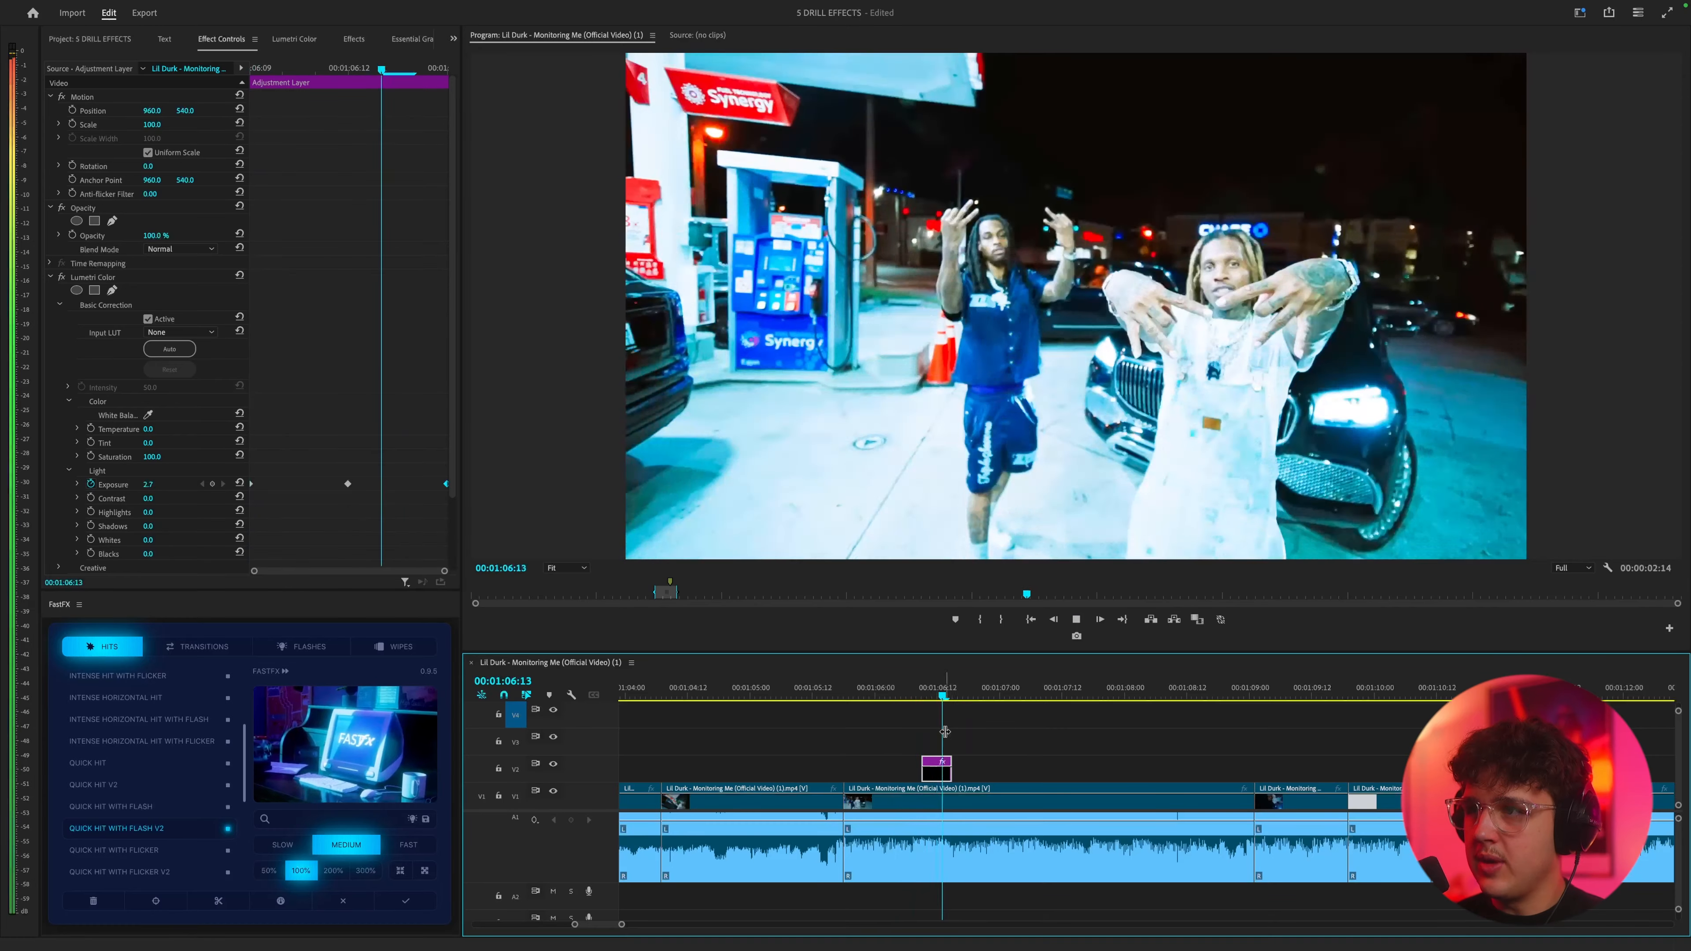
key(space)
click(902, 695)
key(space)
- Move the outer exposure keyframes inward to 00:01:06:11 and 00:01:06:13, and play back the shortened flash
click(908, 696)
scroll(958, 774, up, 3)
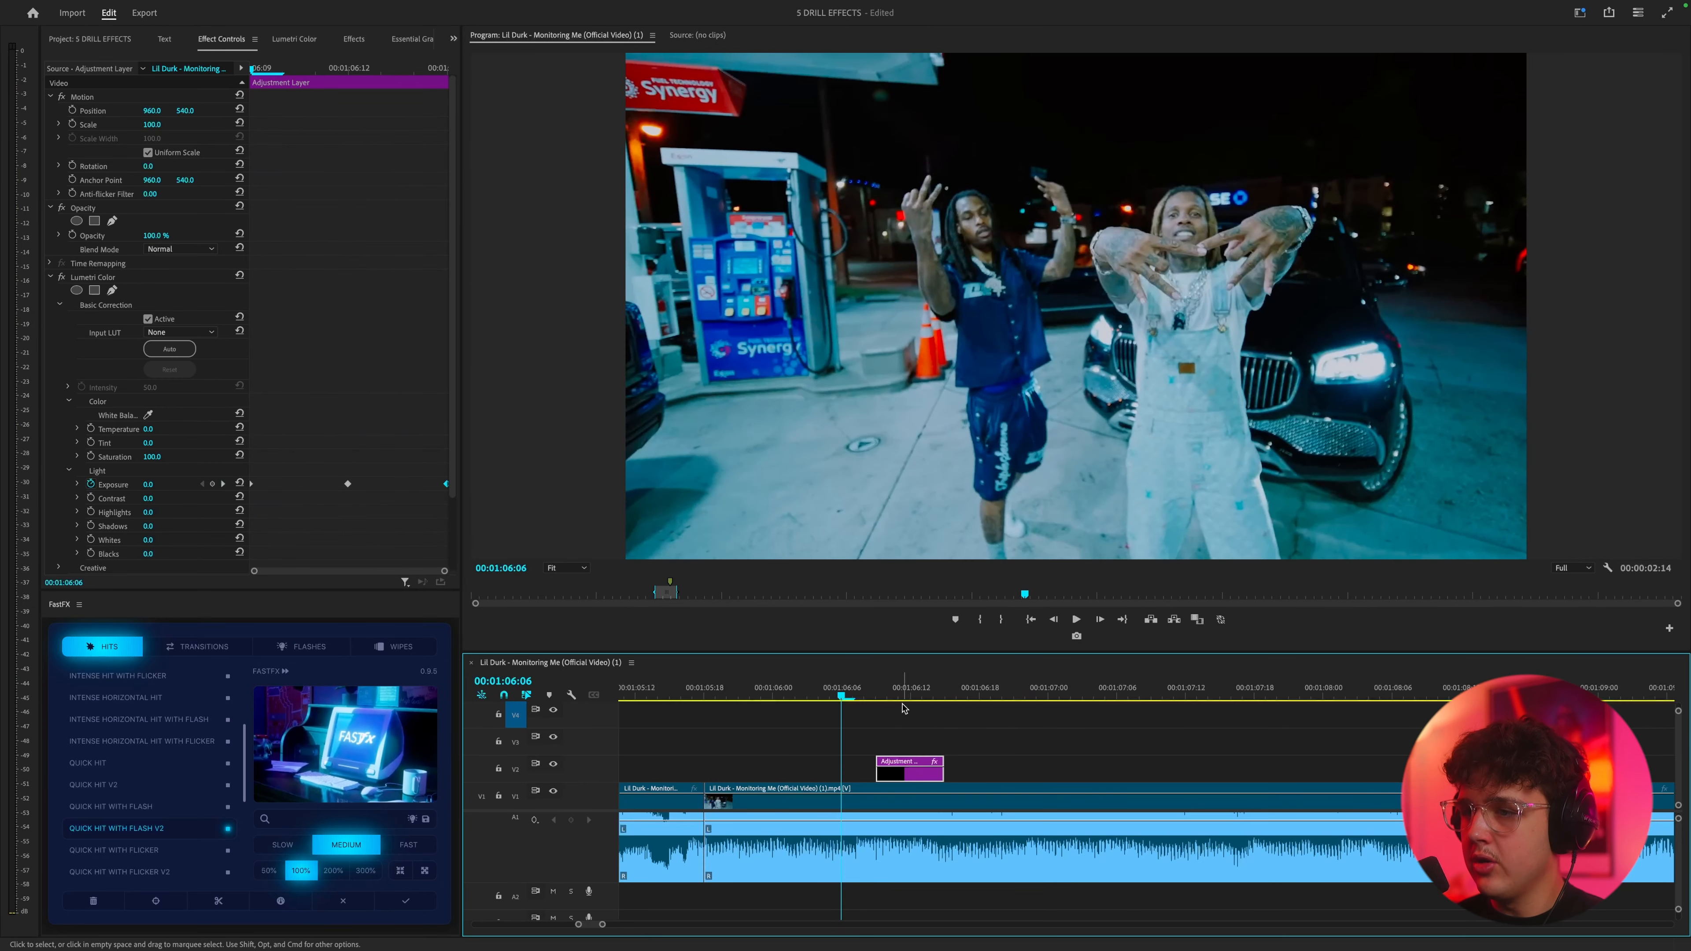
click(910, 686)
drag(251, 484, 305, 487)
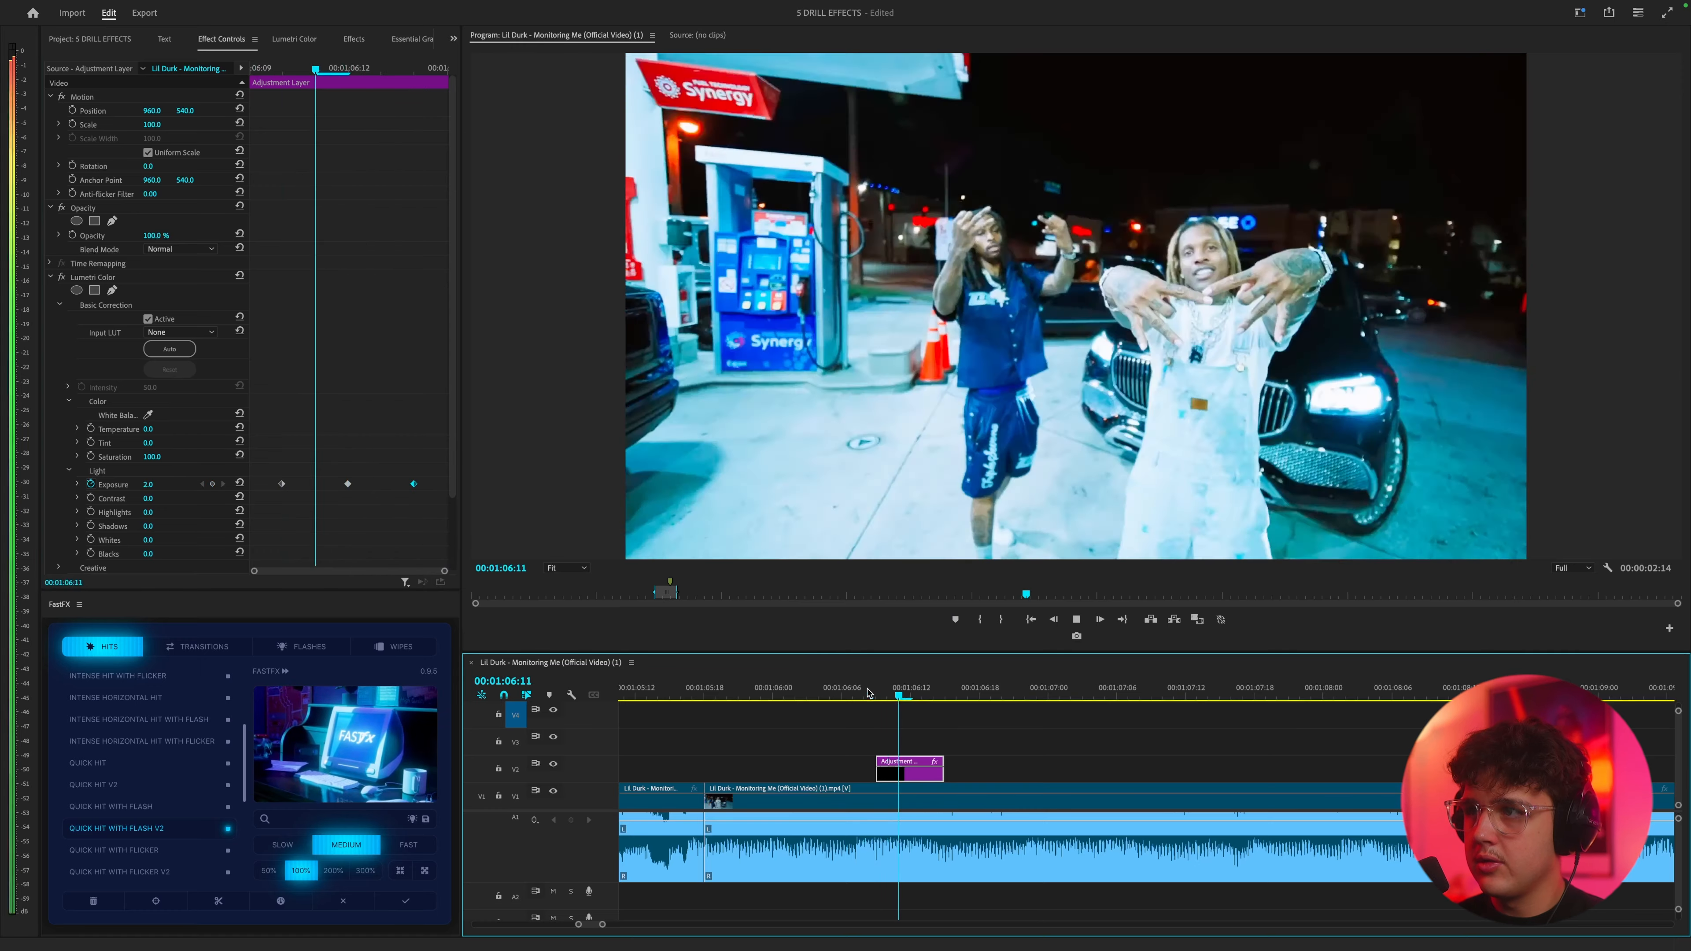
key(space)
key(Right)
key(Right)
key(Right)
key(Right)
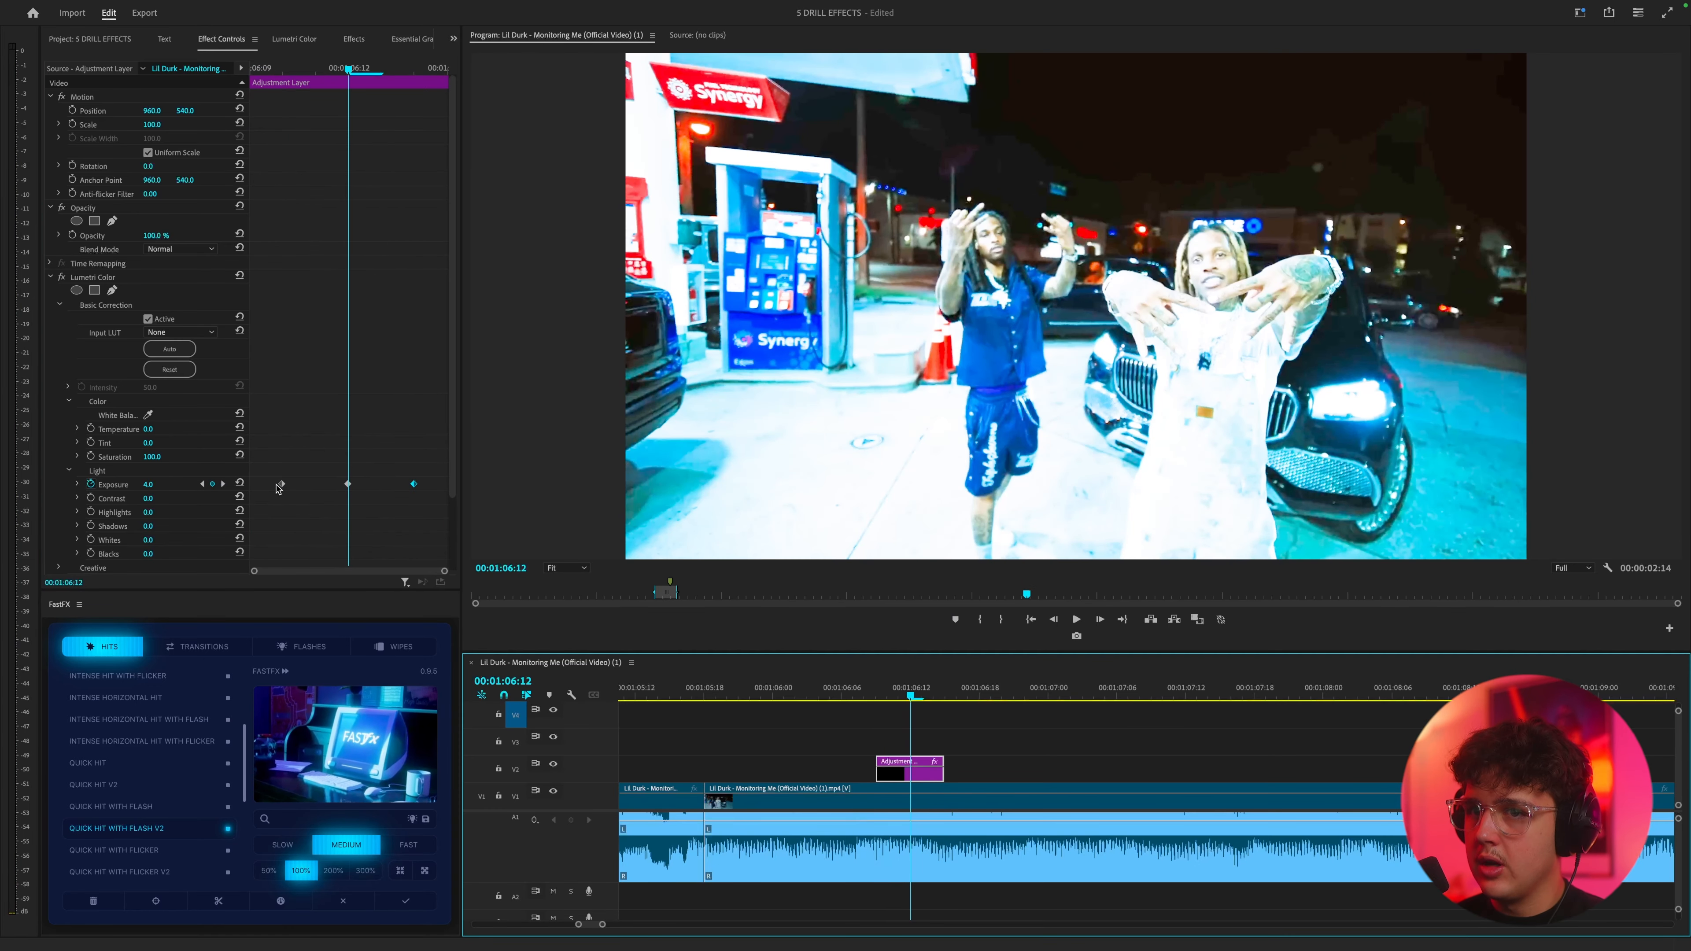
click(280, 484)
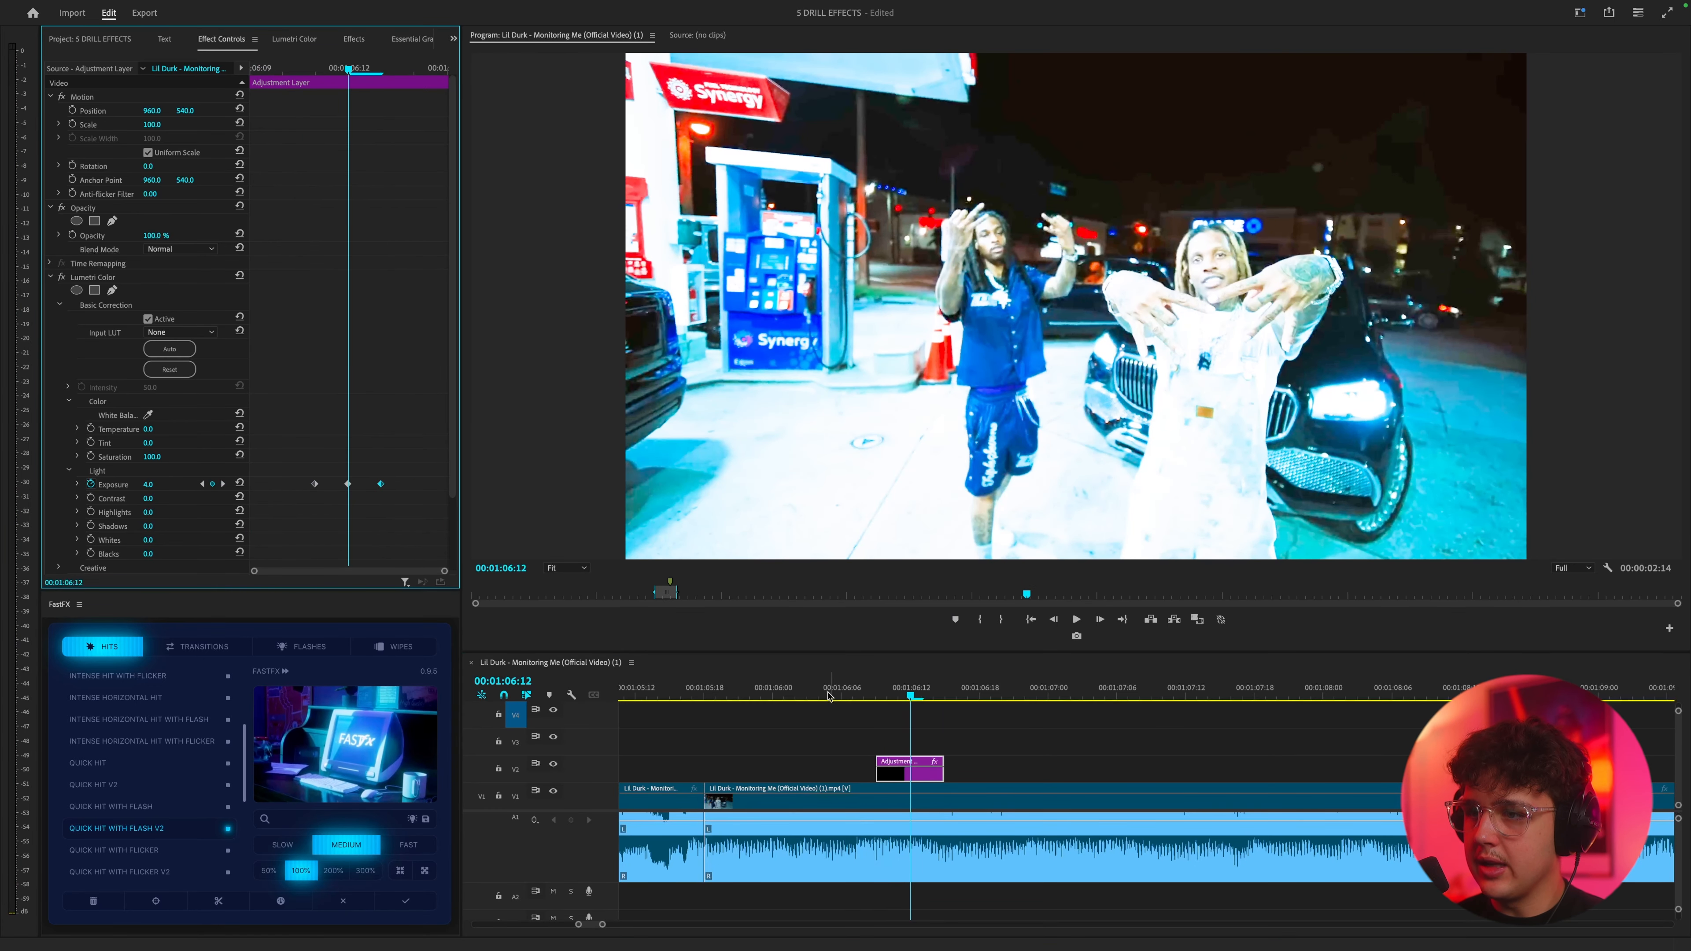
key(space)
click(877, 694)
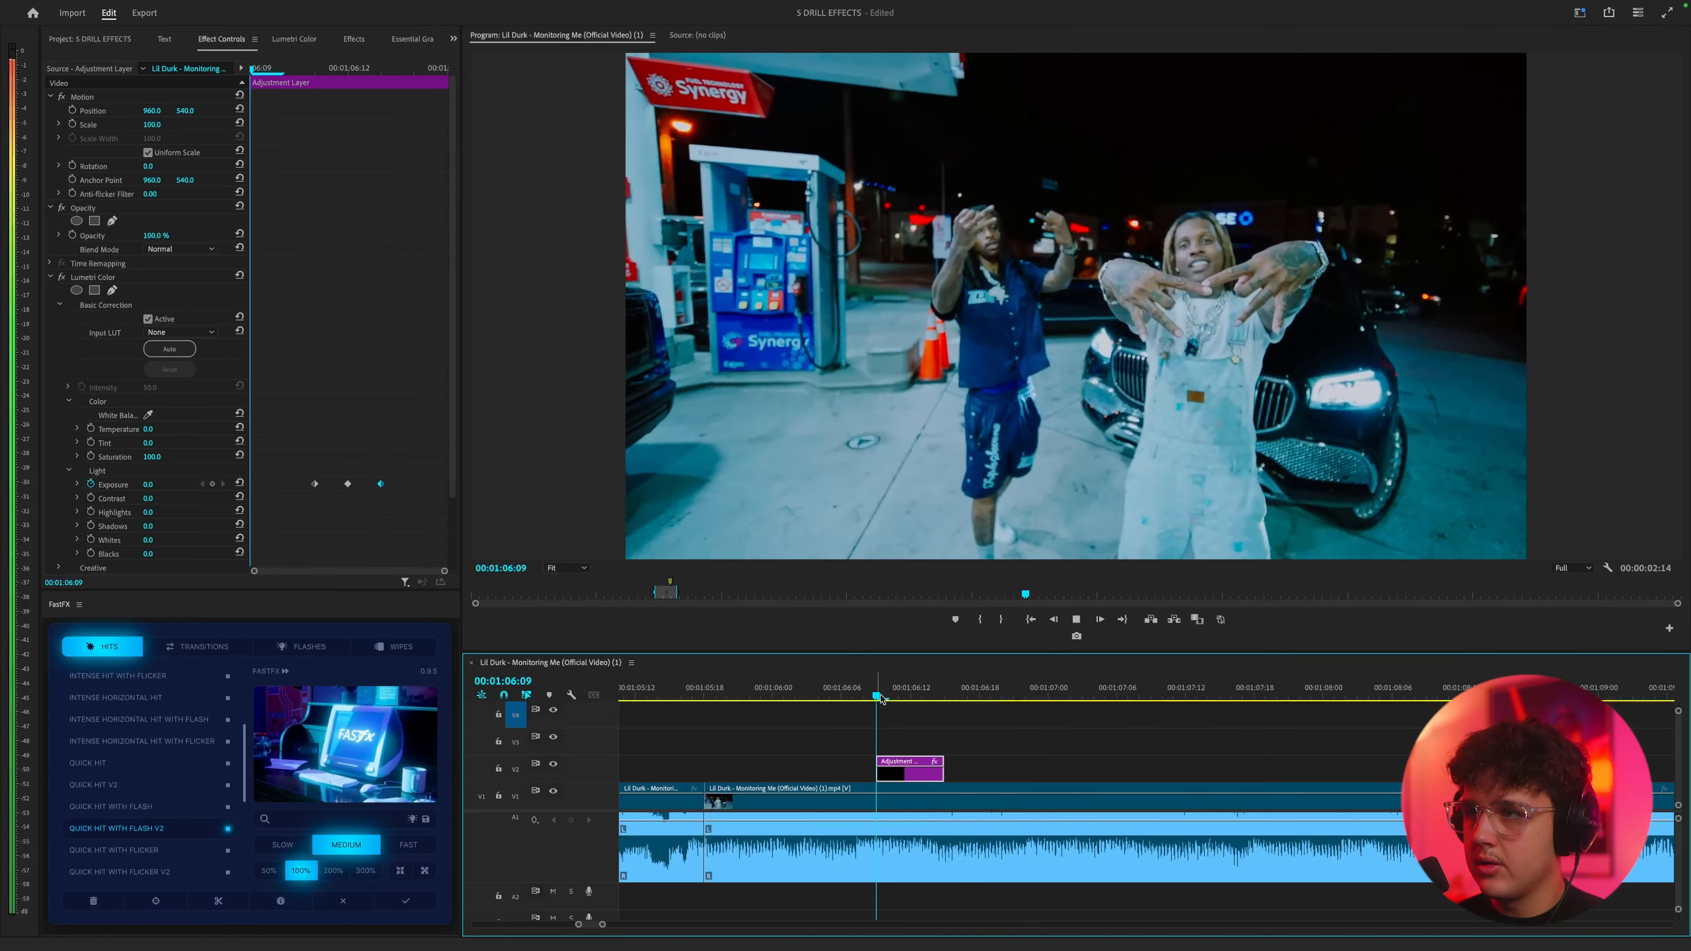
key(space)
- Set the first exposure keyframe to Ease Out and the last to Ease In, and play back the flash
click(295, 454)
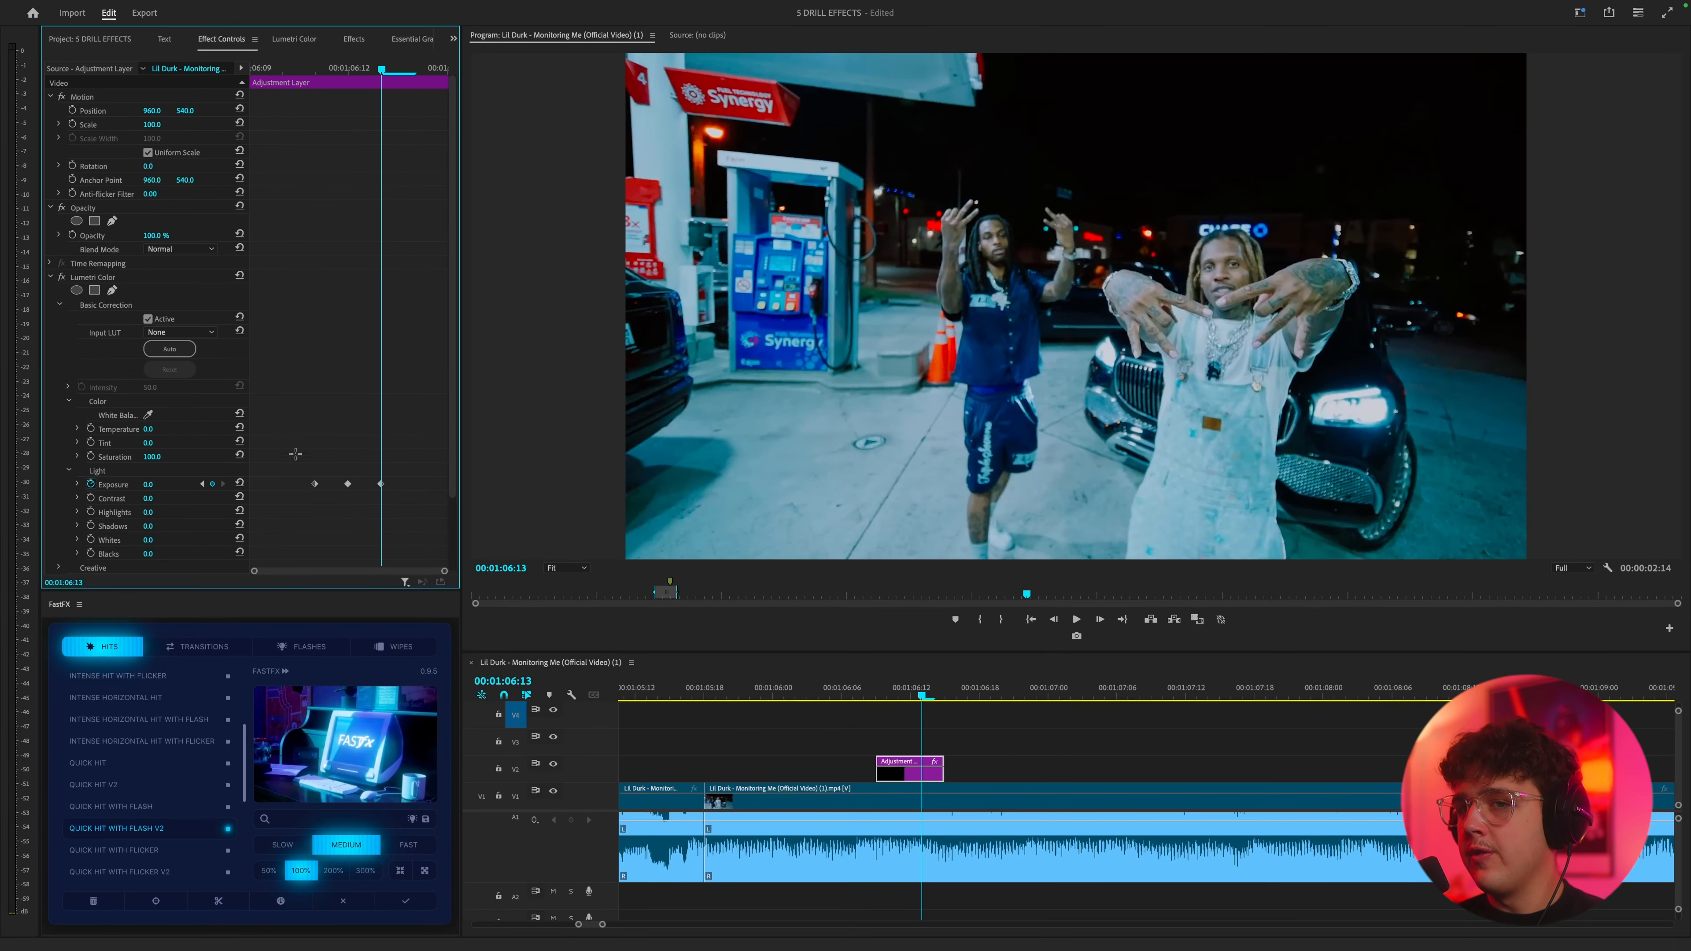
right_click(316, 490)
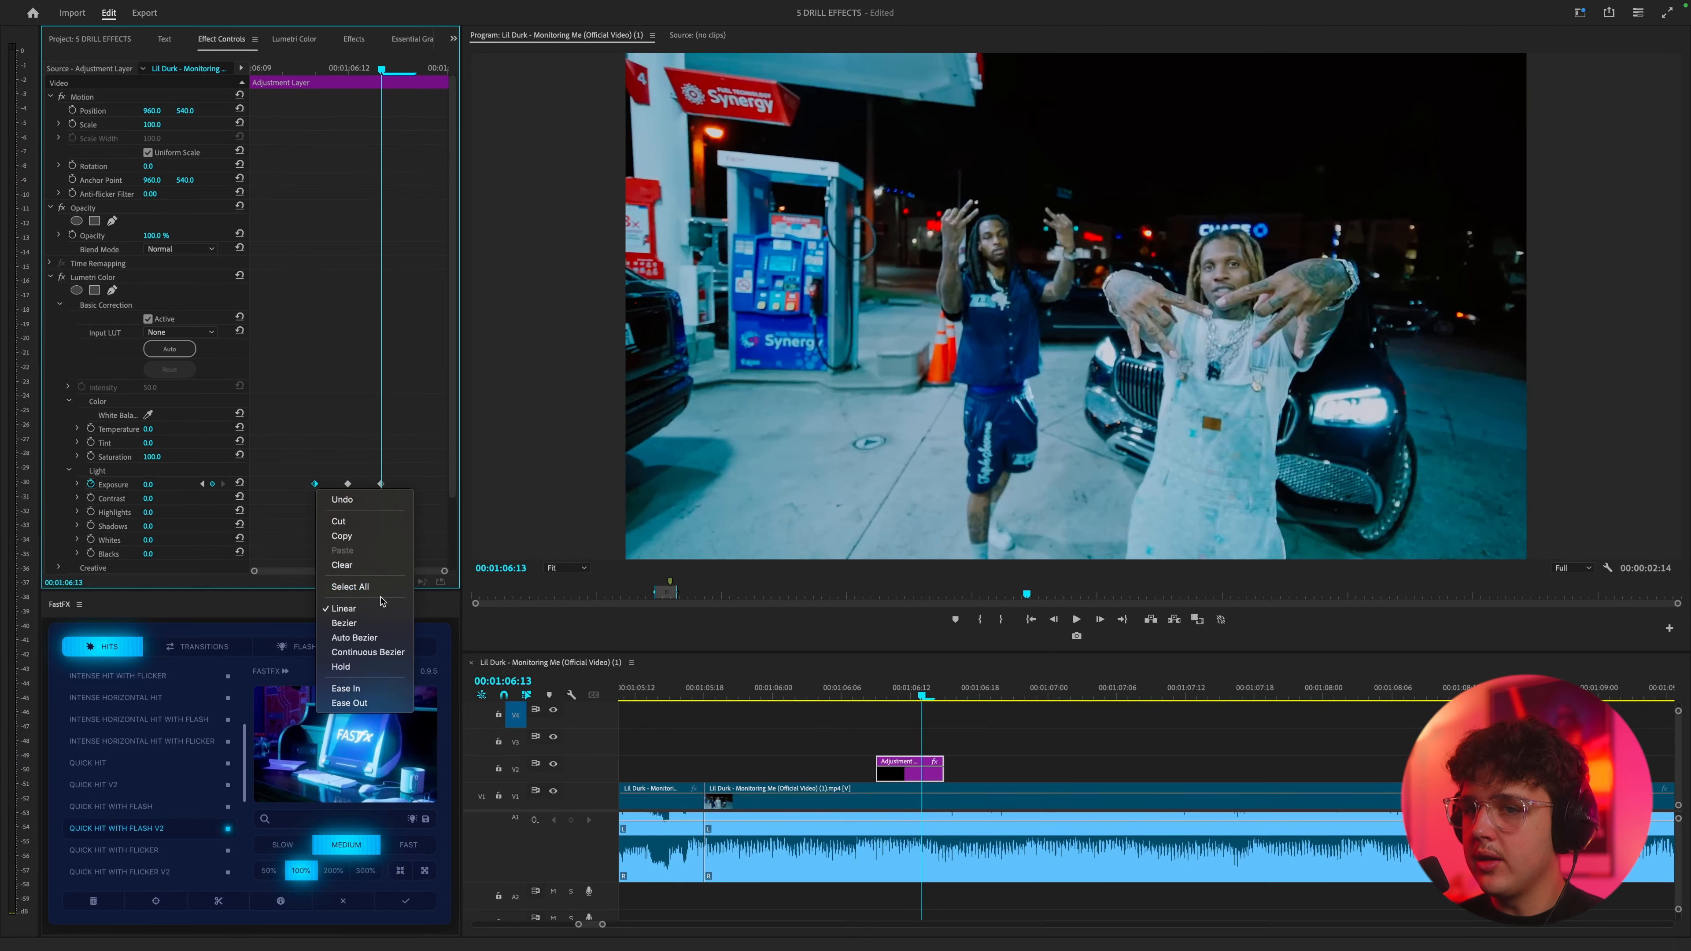
click(371, 703)
right_click(381, 485)
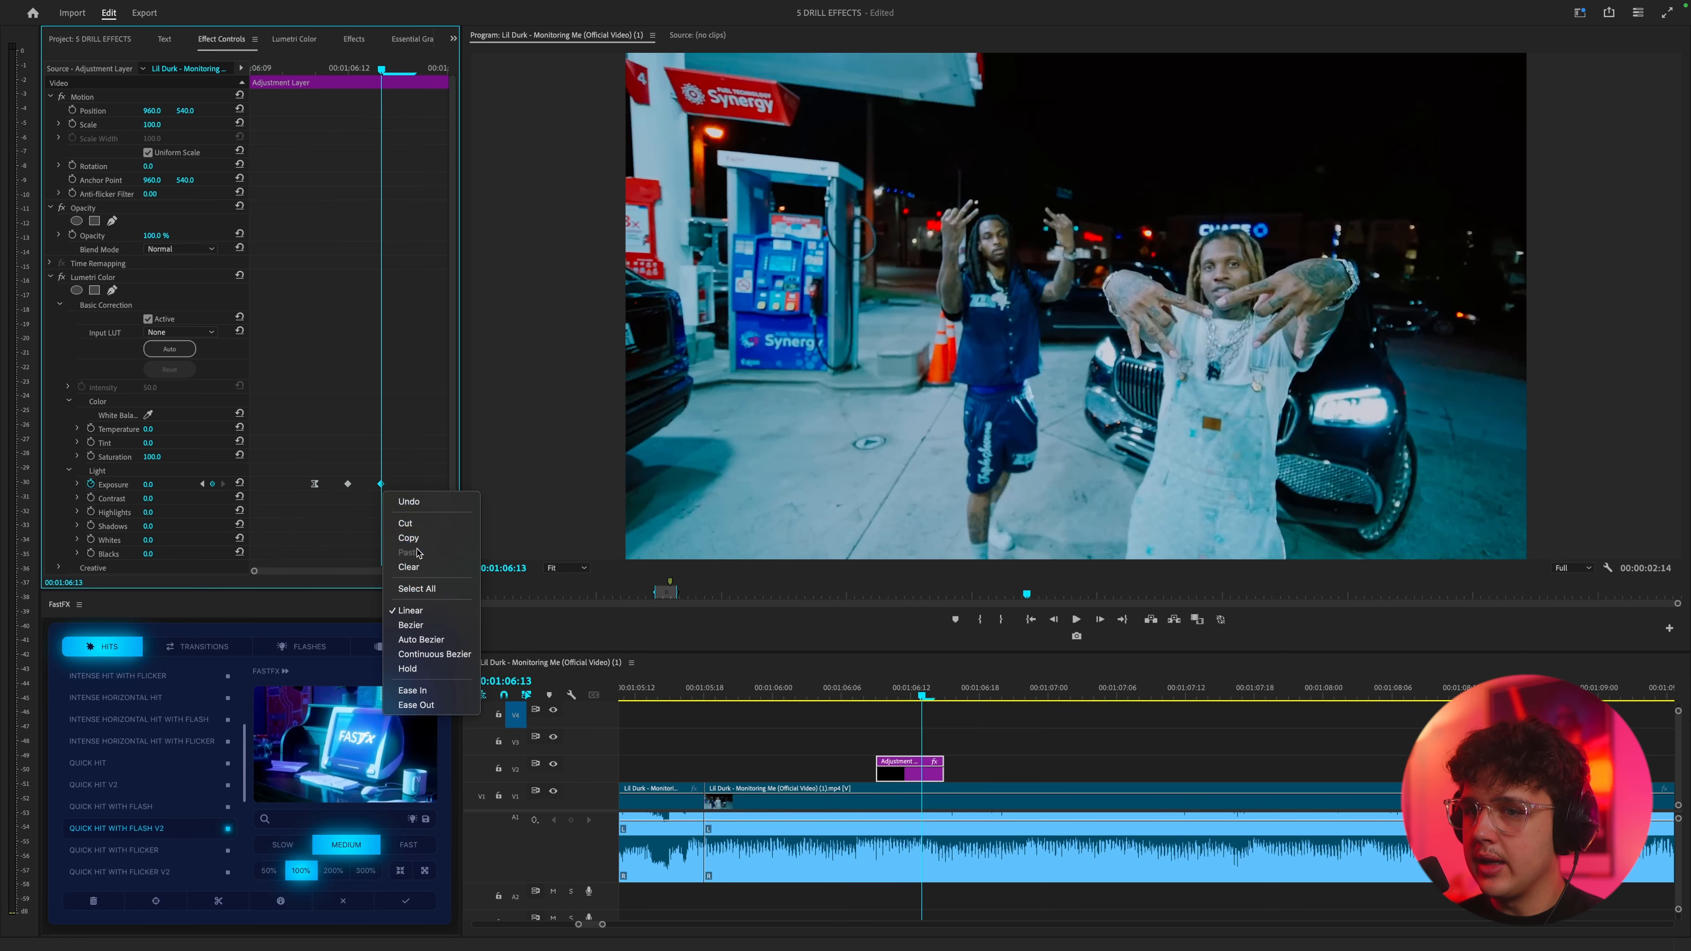
click(428, 690)
click(846, 688)
key(space)
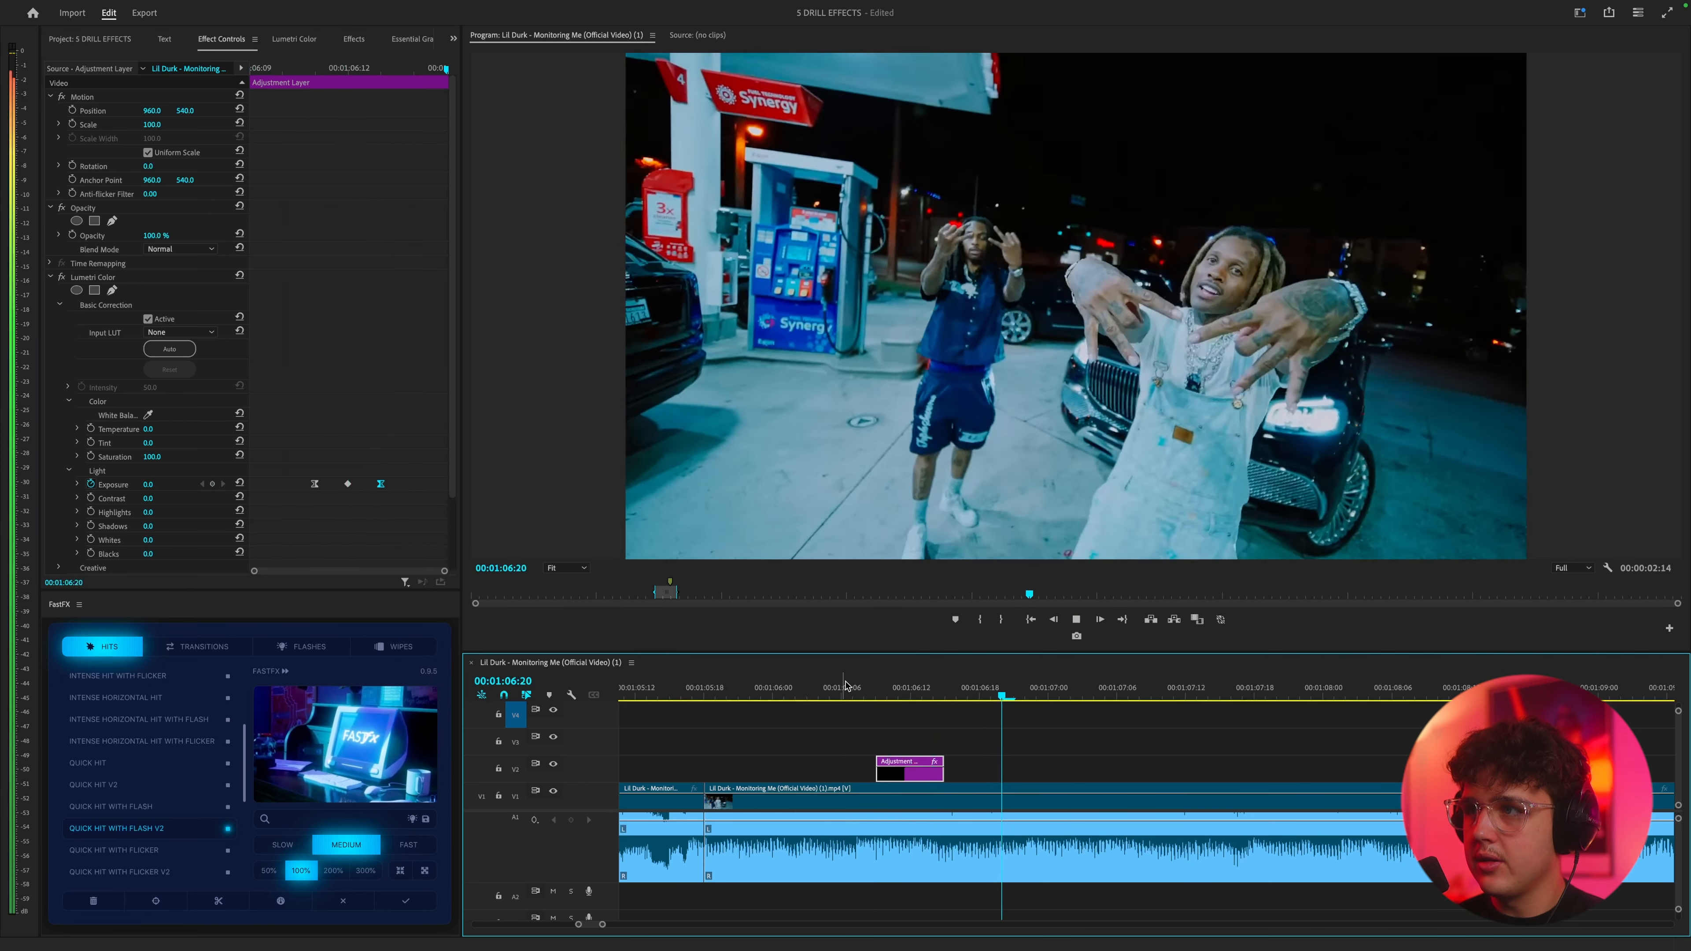
- Raise the middle exposure keyframe at 00:01:06:12 to 7.0 and play back the stronger flash
click(847, 687)
key(space)
click(845, 686)
key(space)
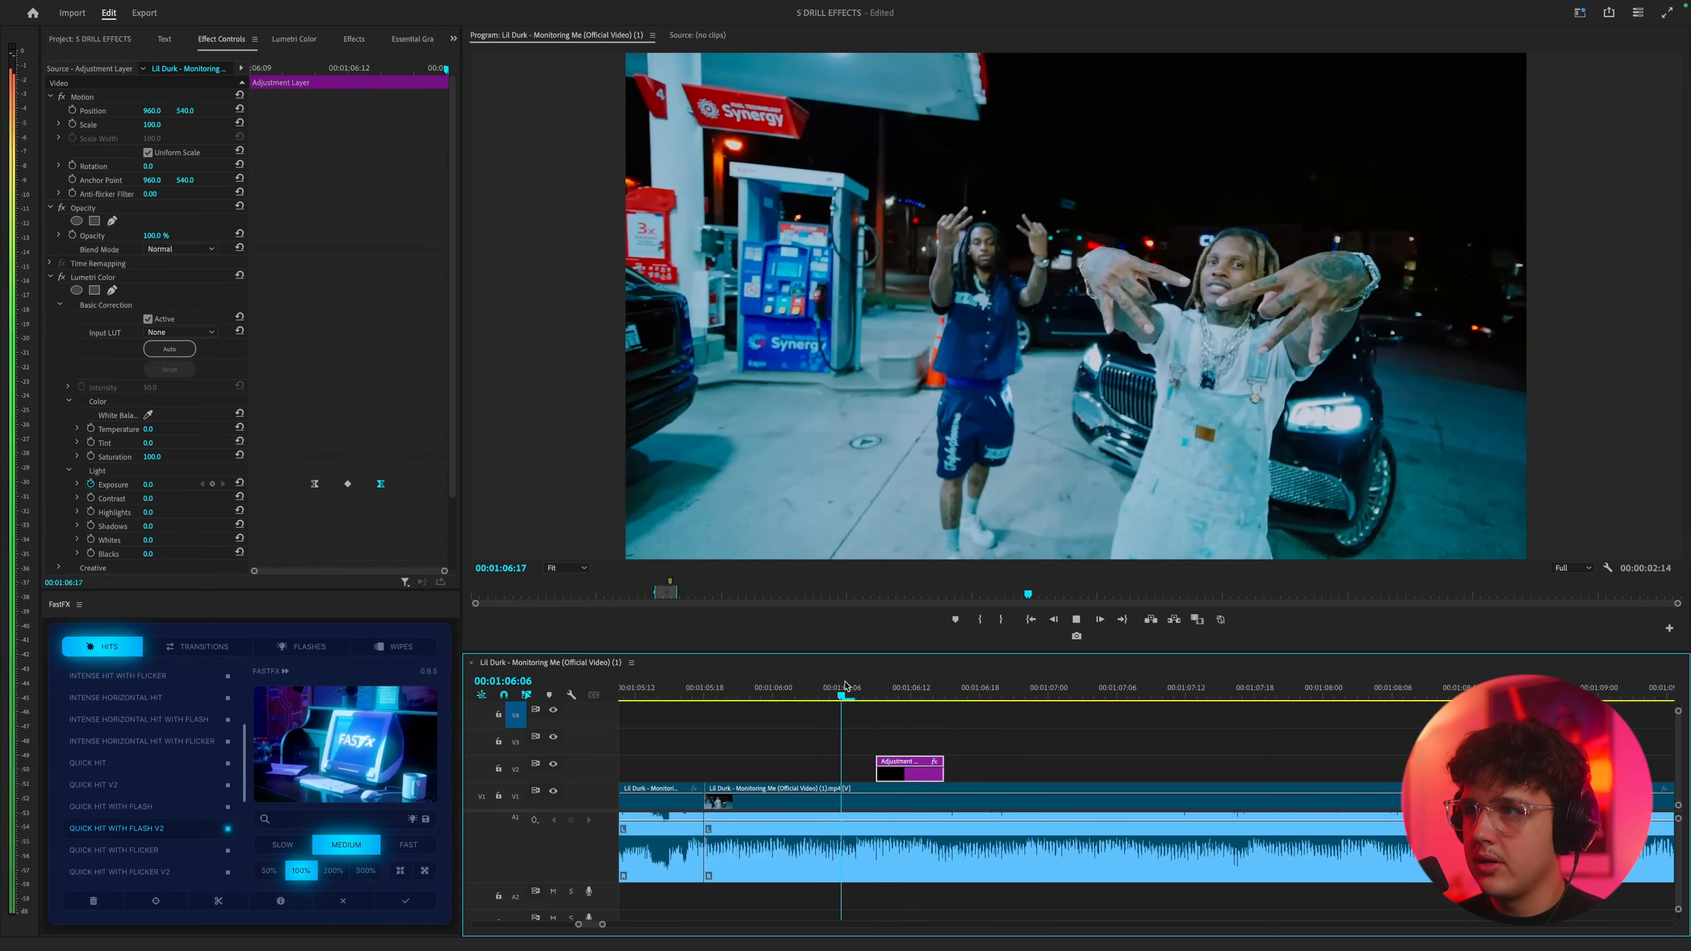
drag(845, 686, 905, 687)
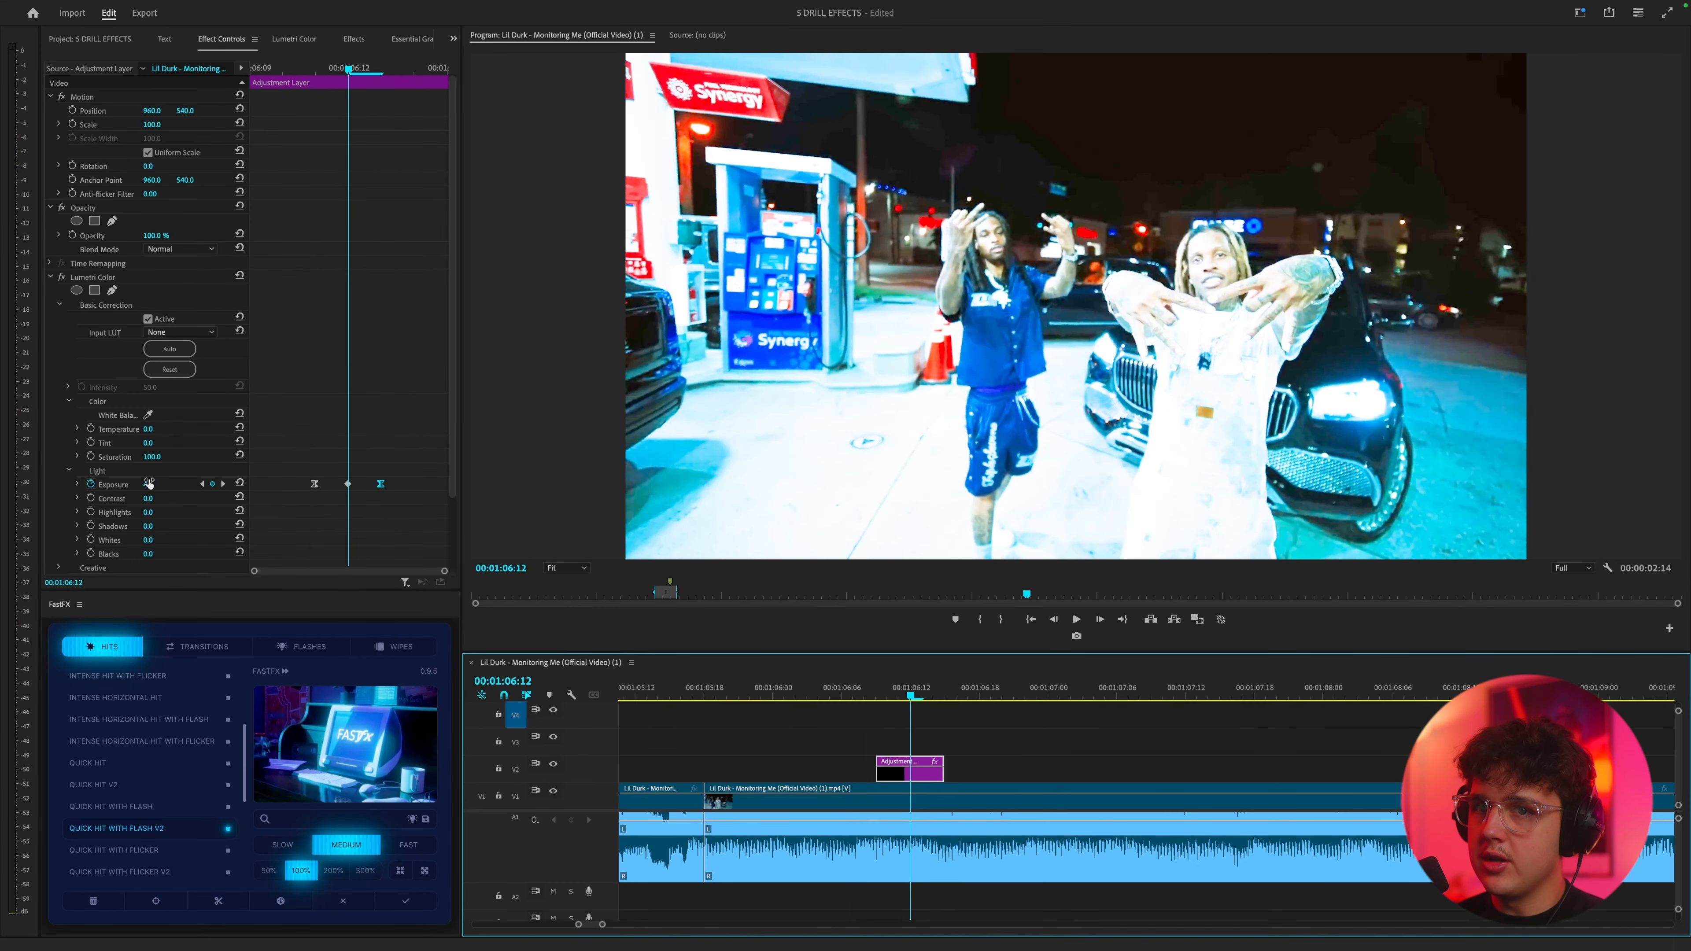
drag(149, 483, 173, 484)
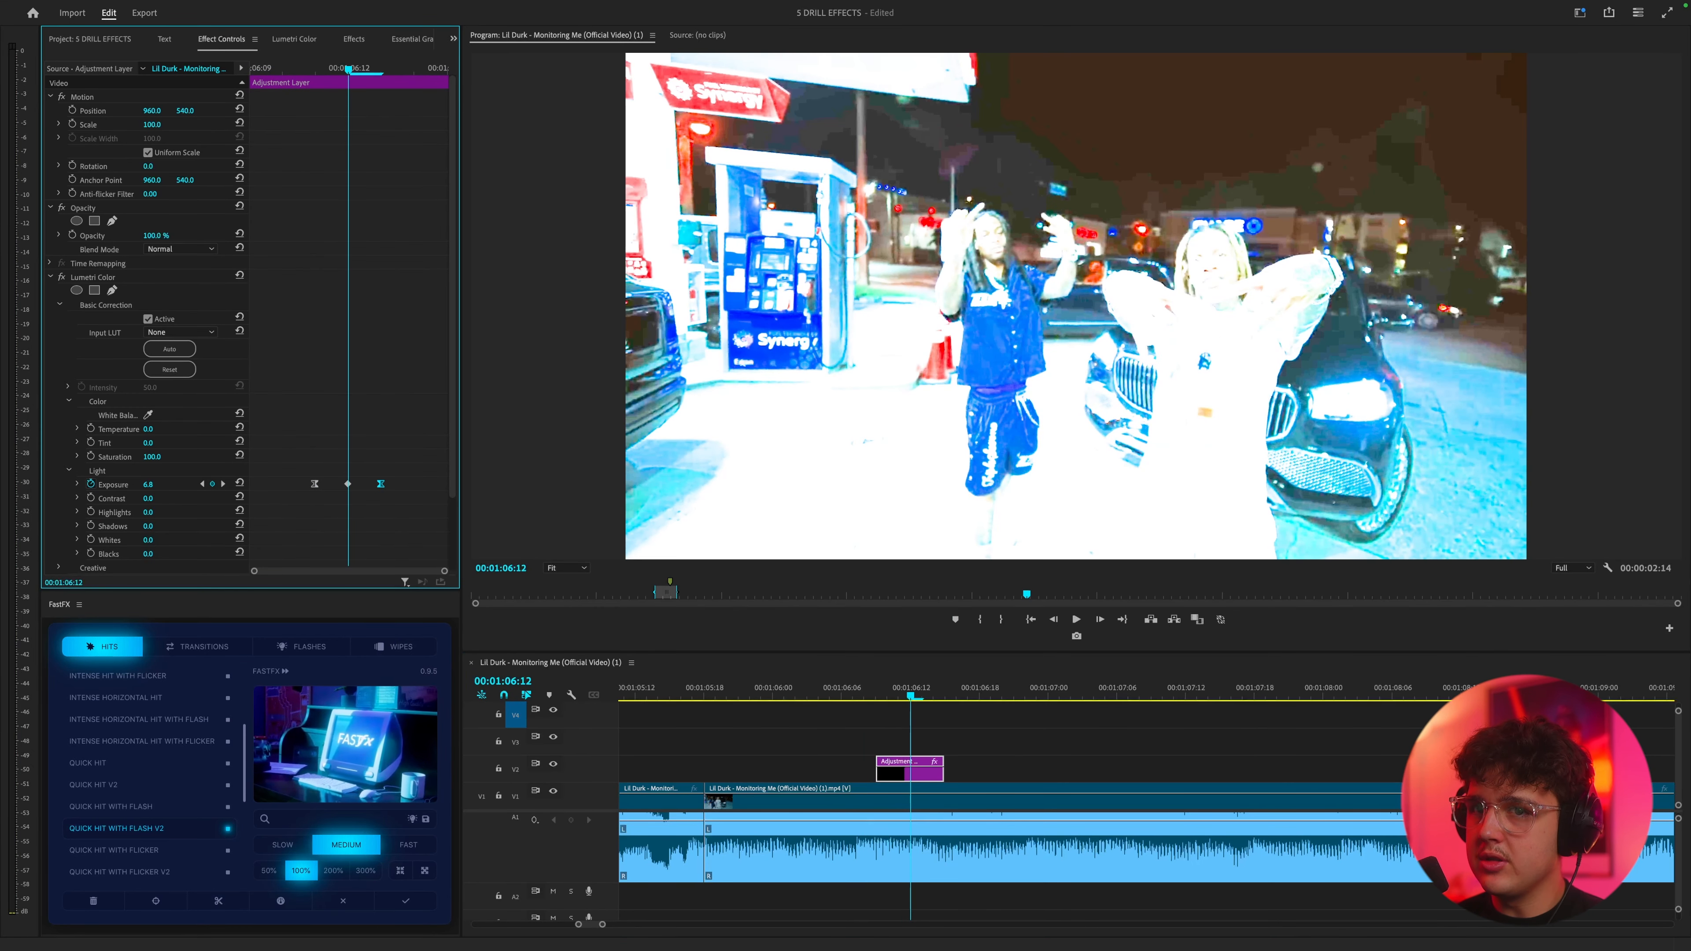
click(859, 686)
key(space)
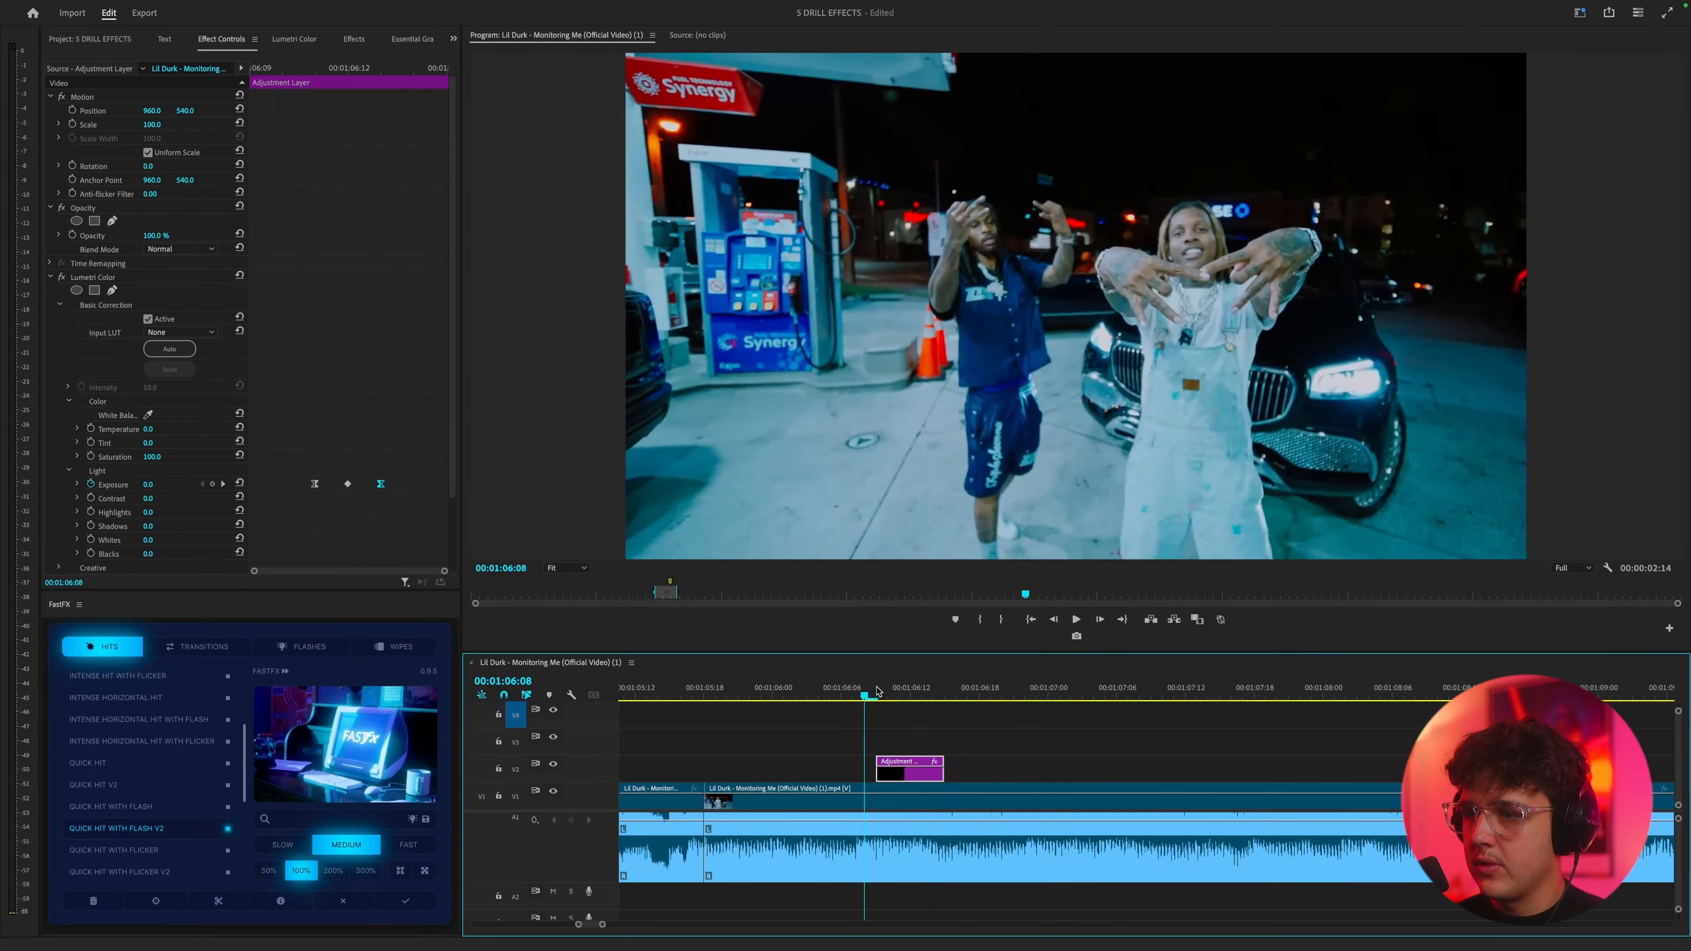
- Move the outer exposure keyframes outward to 00:01:06:10 and 00:01:06:14, and play back the lengthened flash
click(303, 490)
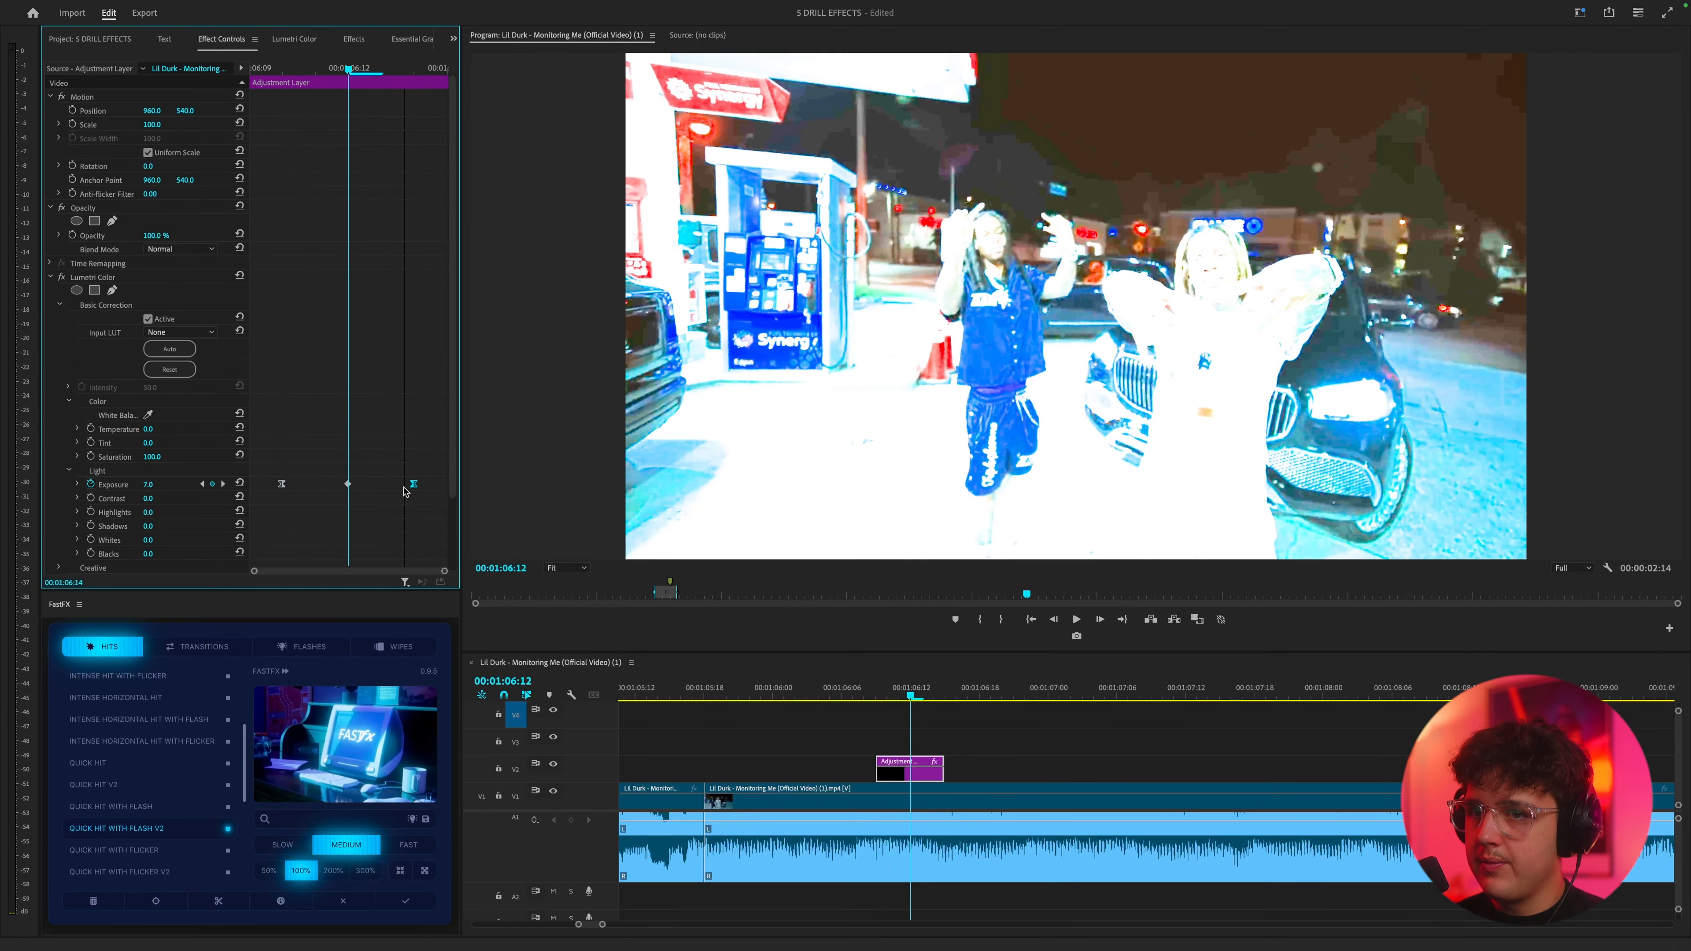
click(951, 811)
key(space)
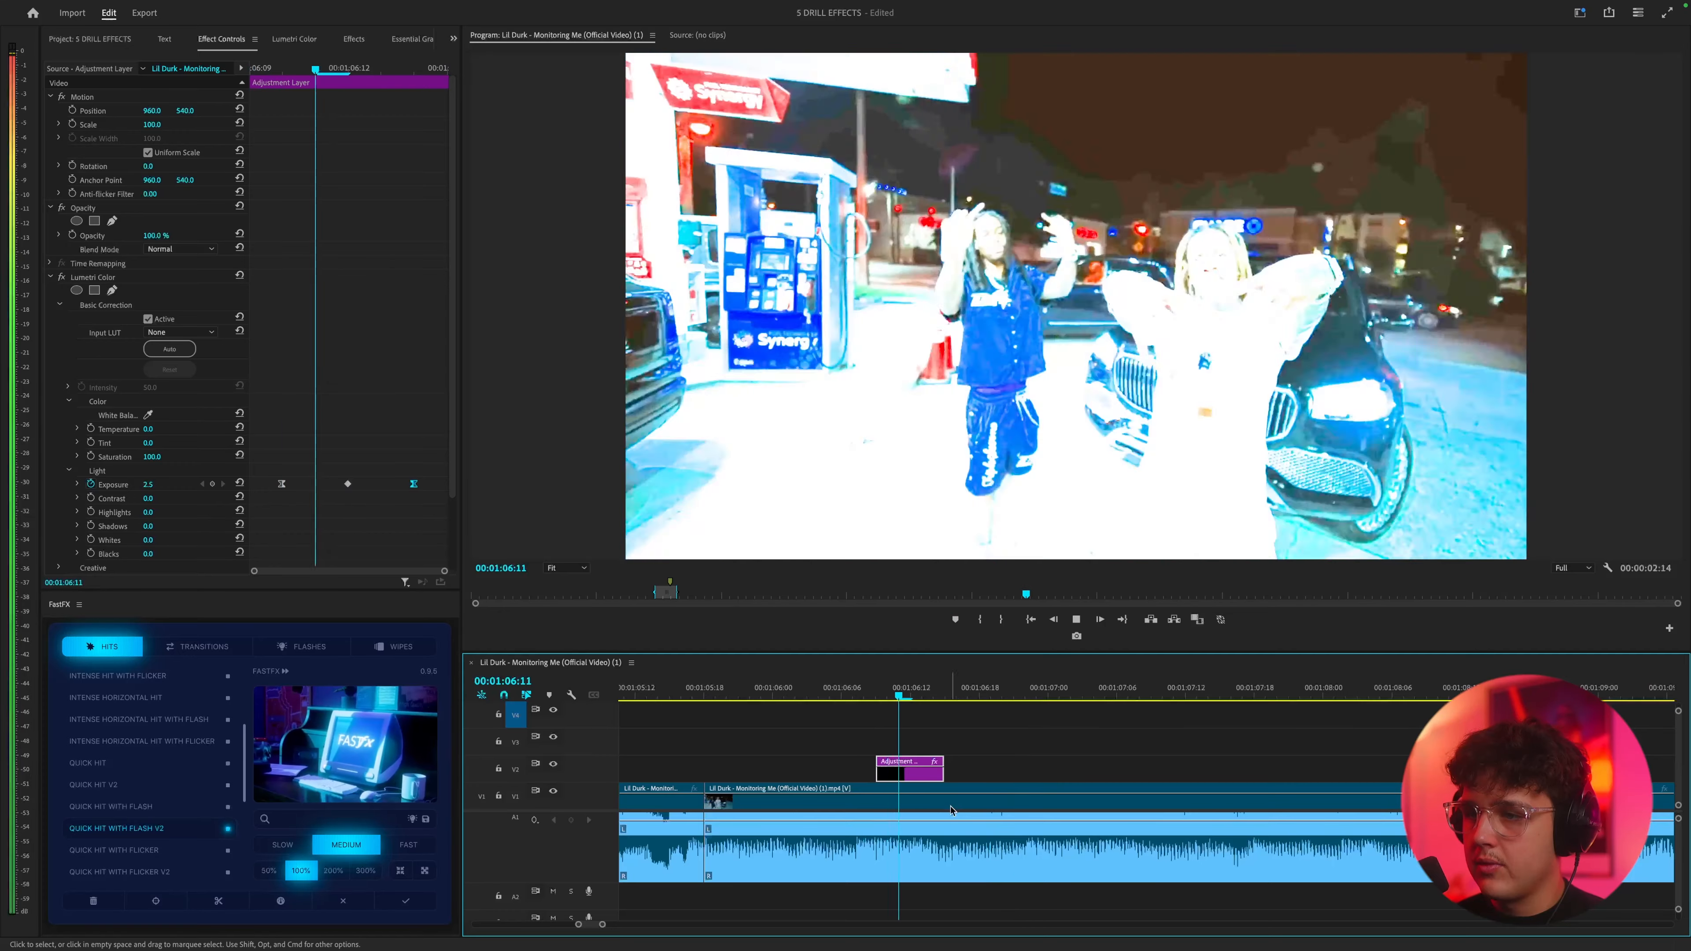
key(space)
- Duplicate the flash adjustment layer twice onto V3, starting the copies at about 00:01:06:13 and 00:01:06:21
drag(974, 749, 965, 750)
key(space)
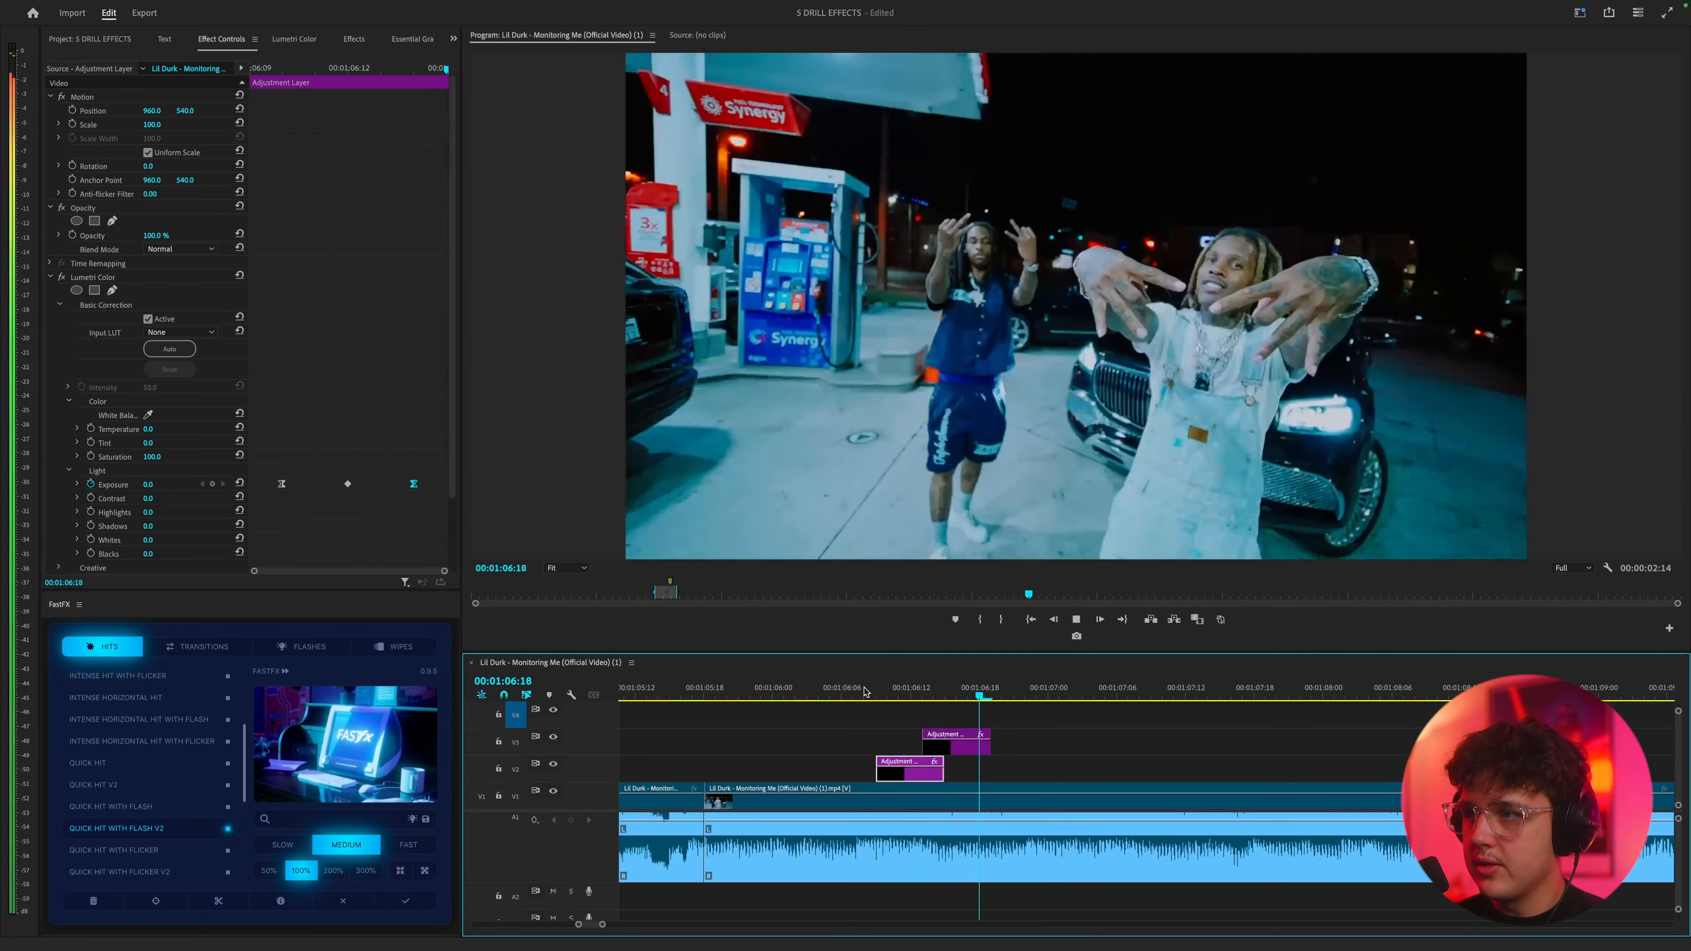
key(space)
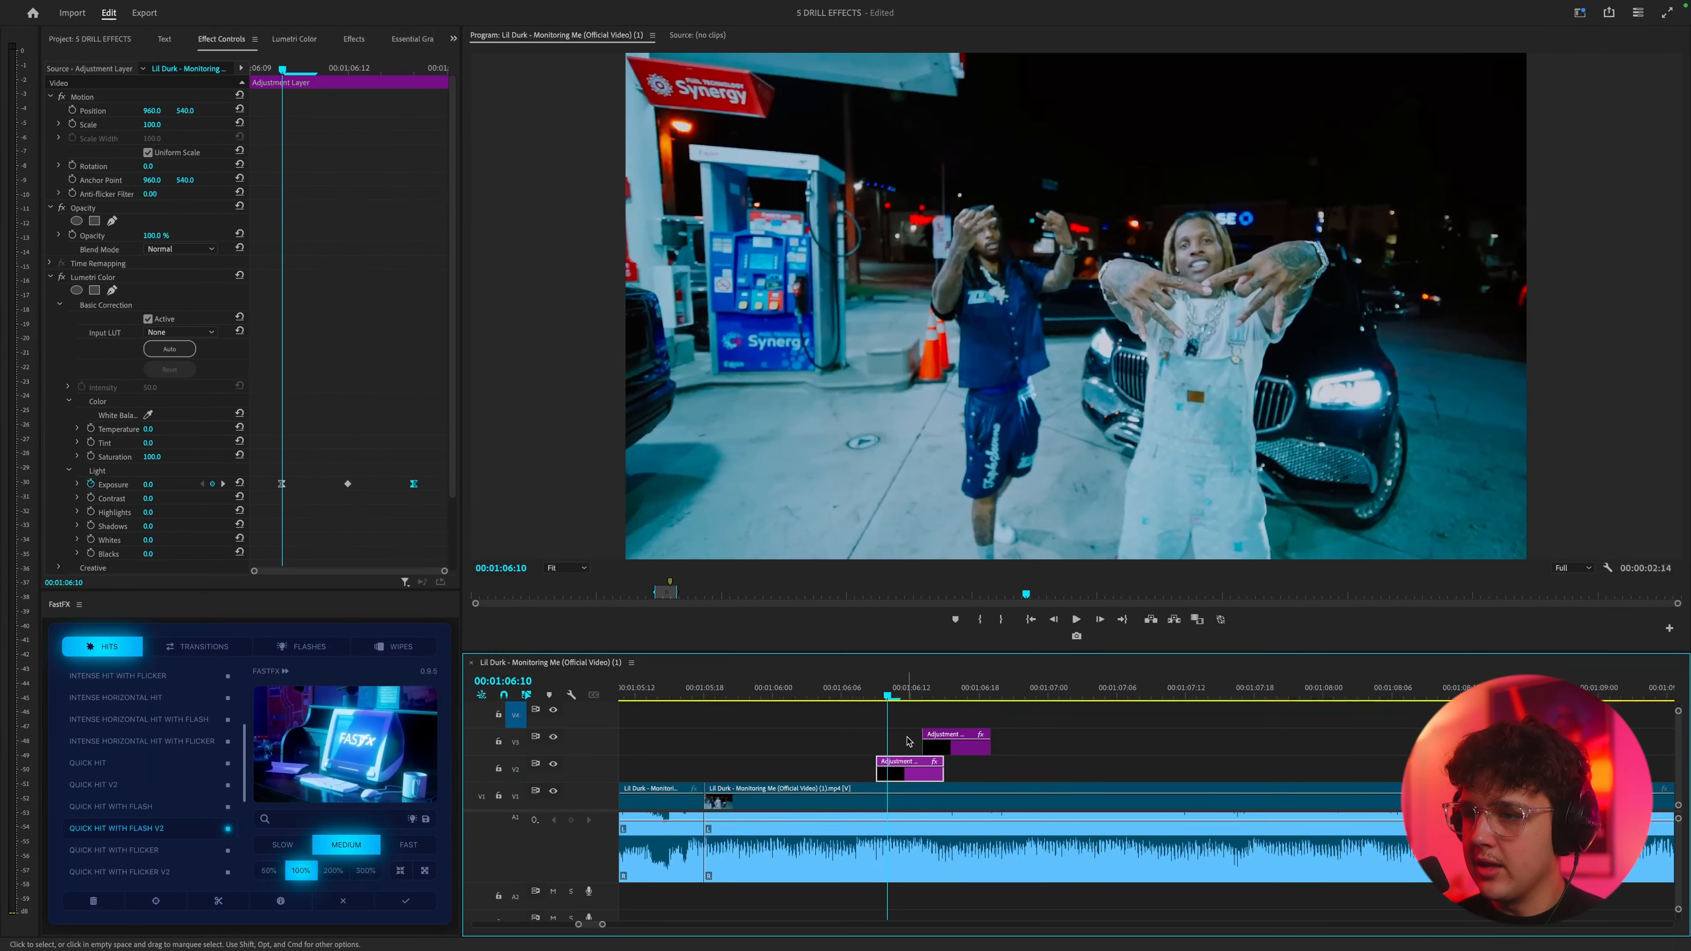
alt+drag(948, 748, 1042, 747)
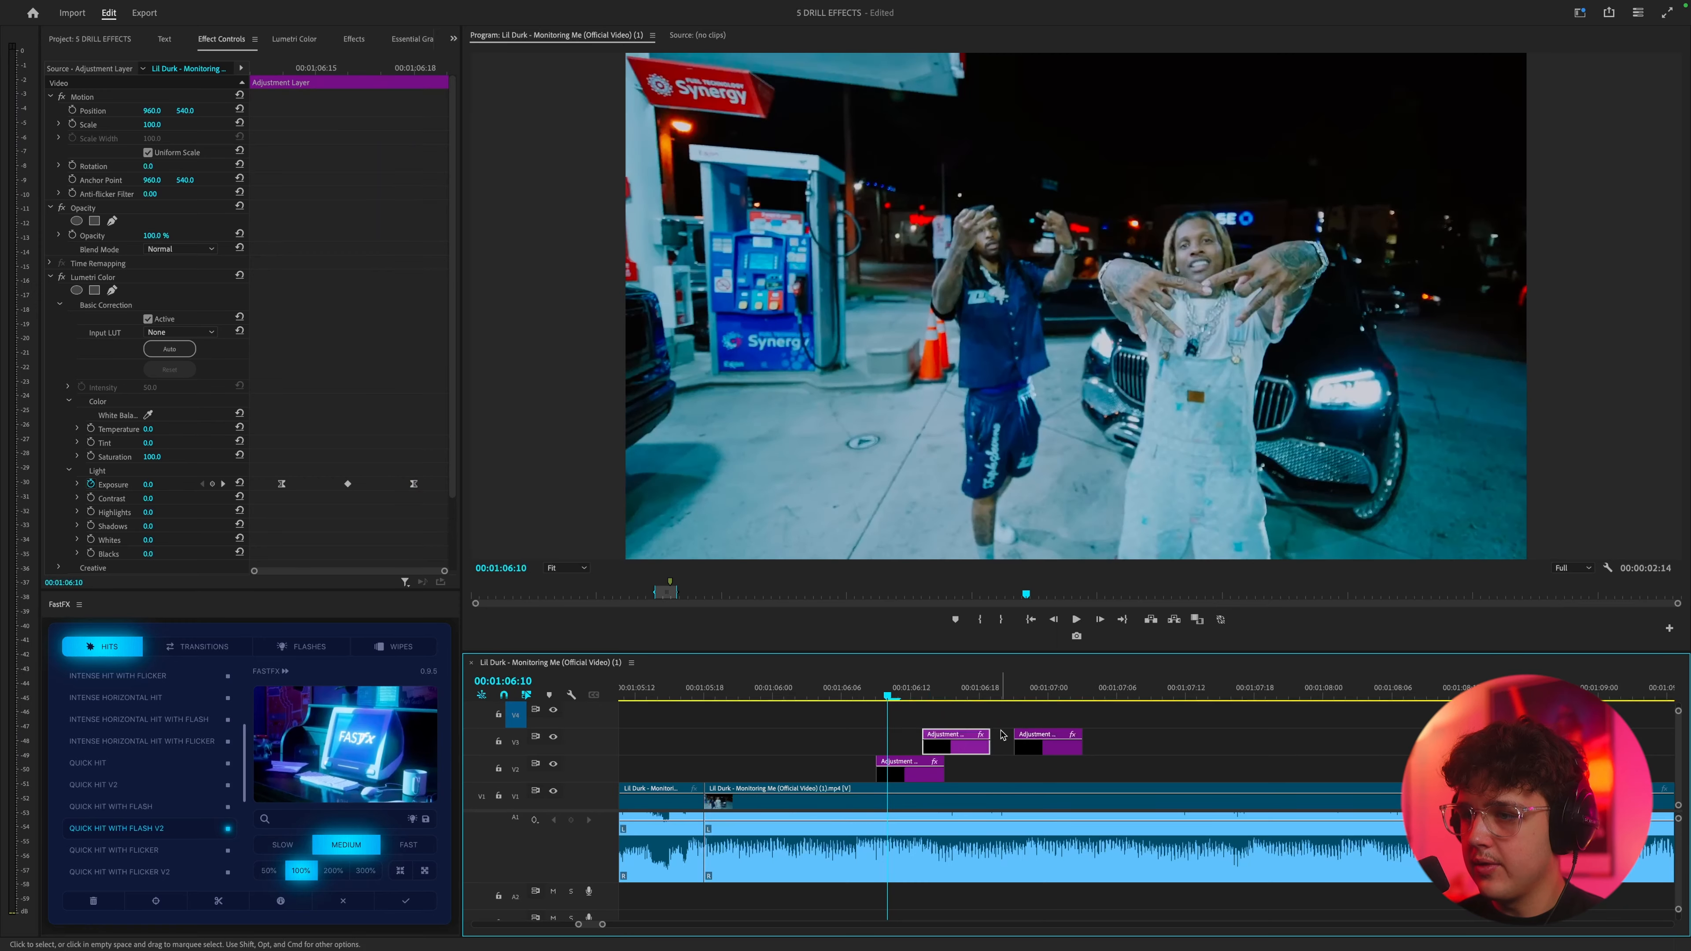
- Play back the gas-station shot several times to judge the rhythm of the three exposure flashes
key(space)
key(space)
key(space)
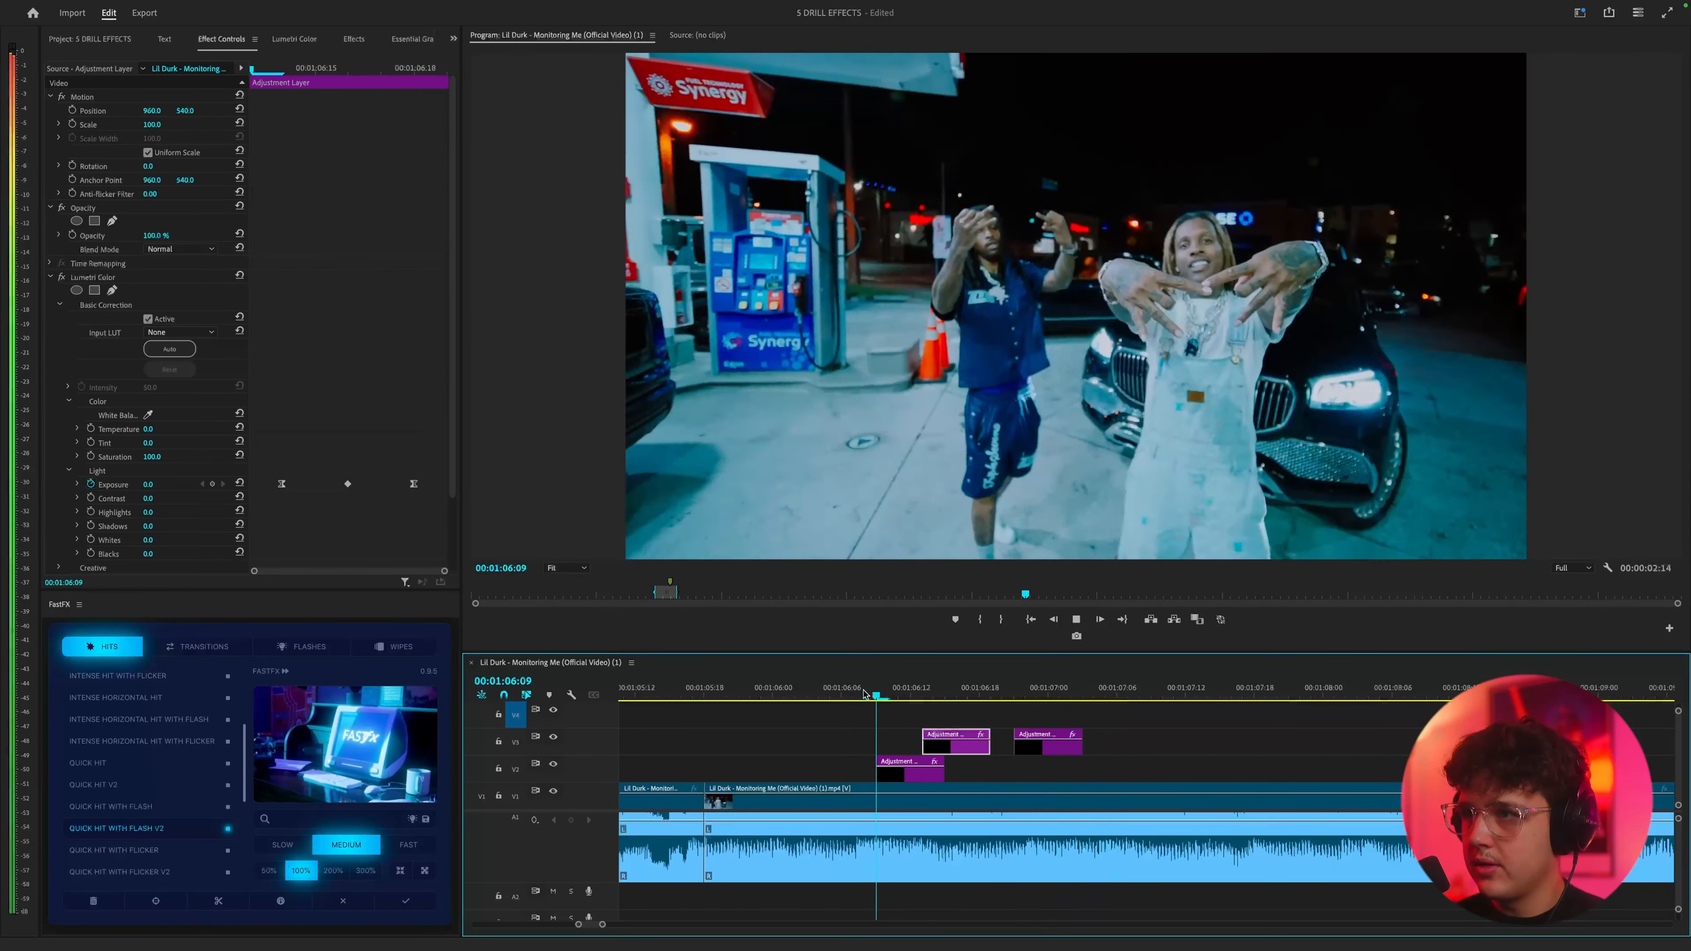
key(space)
key(space)
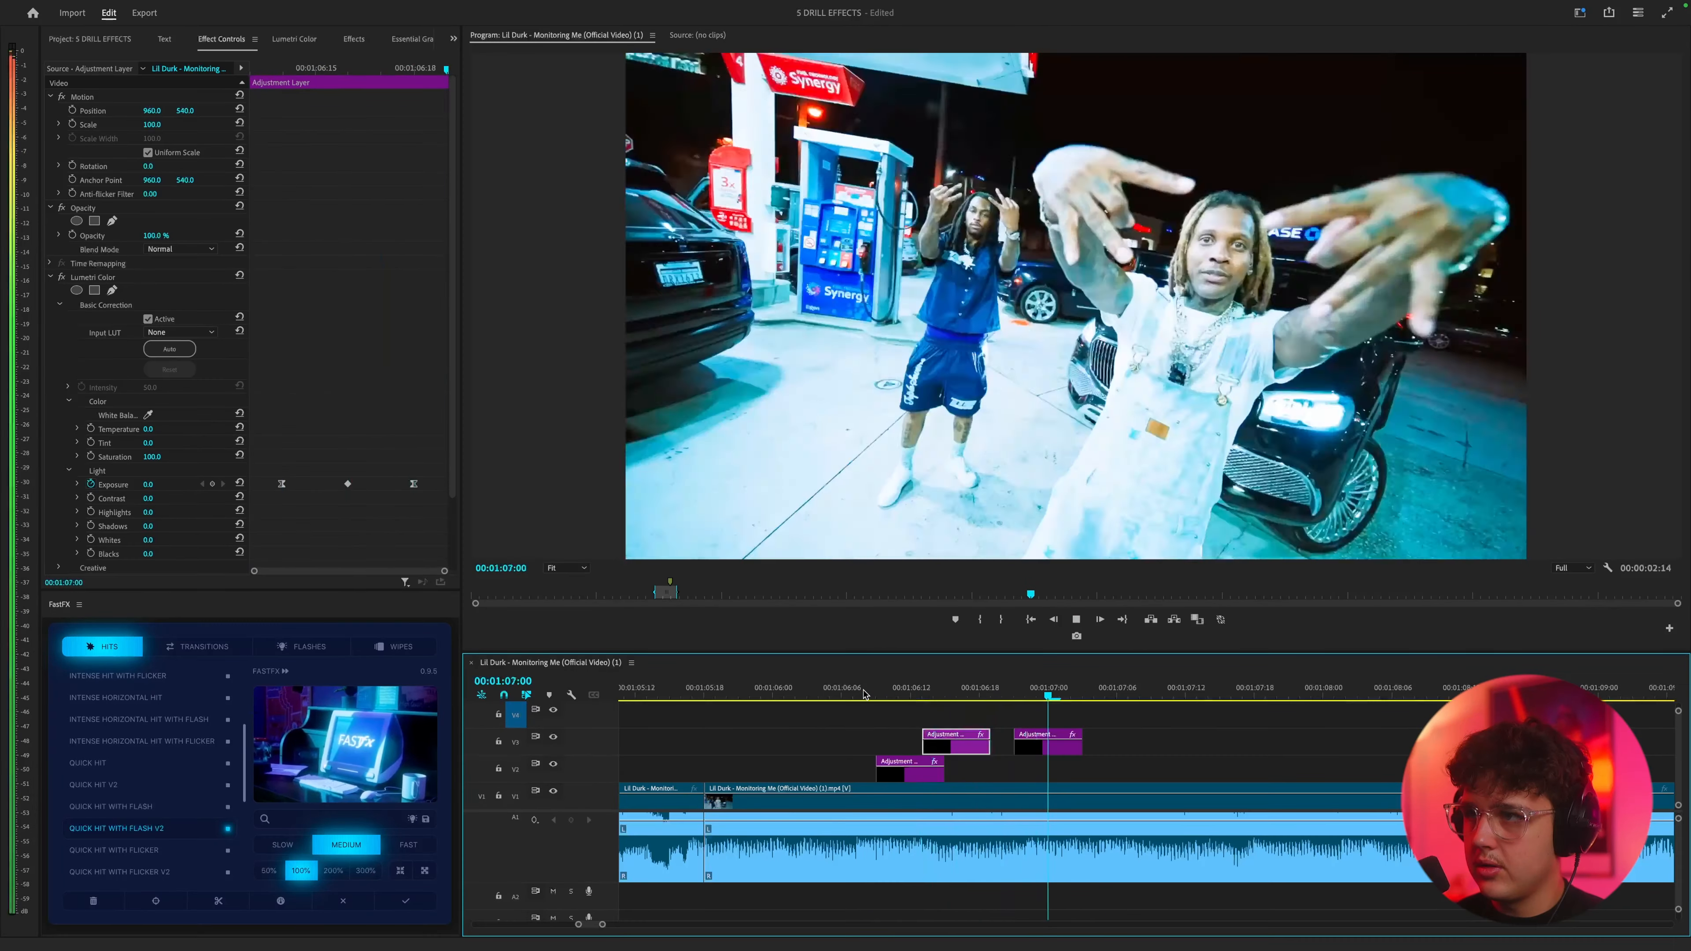
key(space)
key(space)
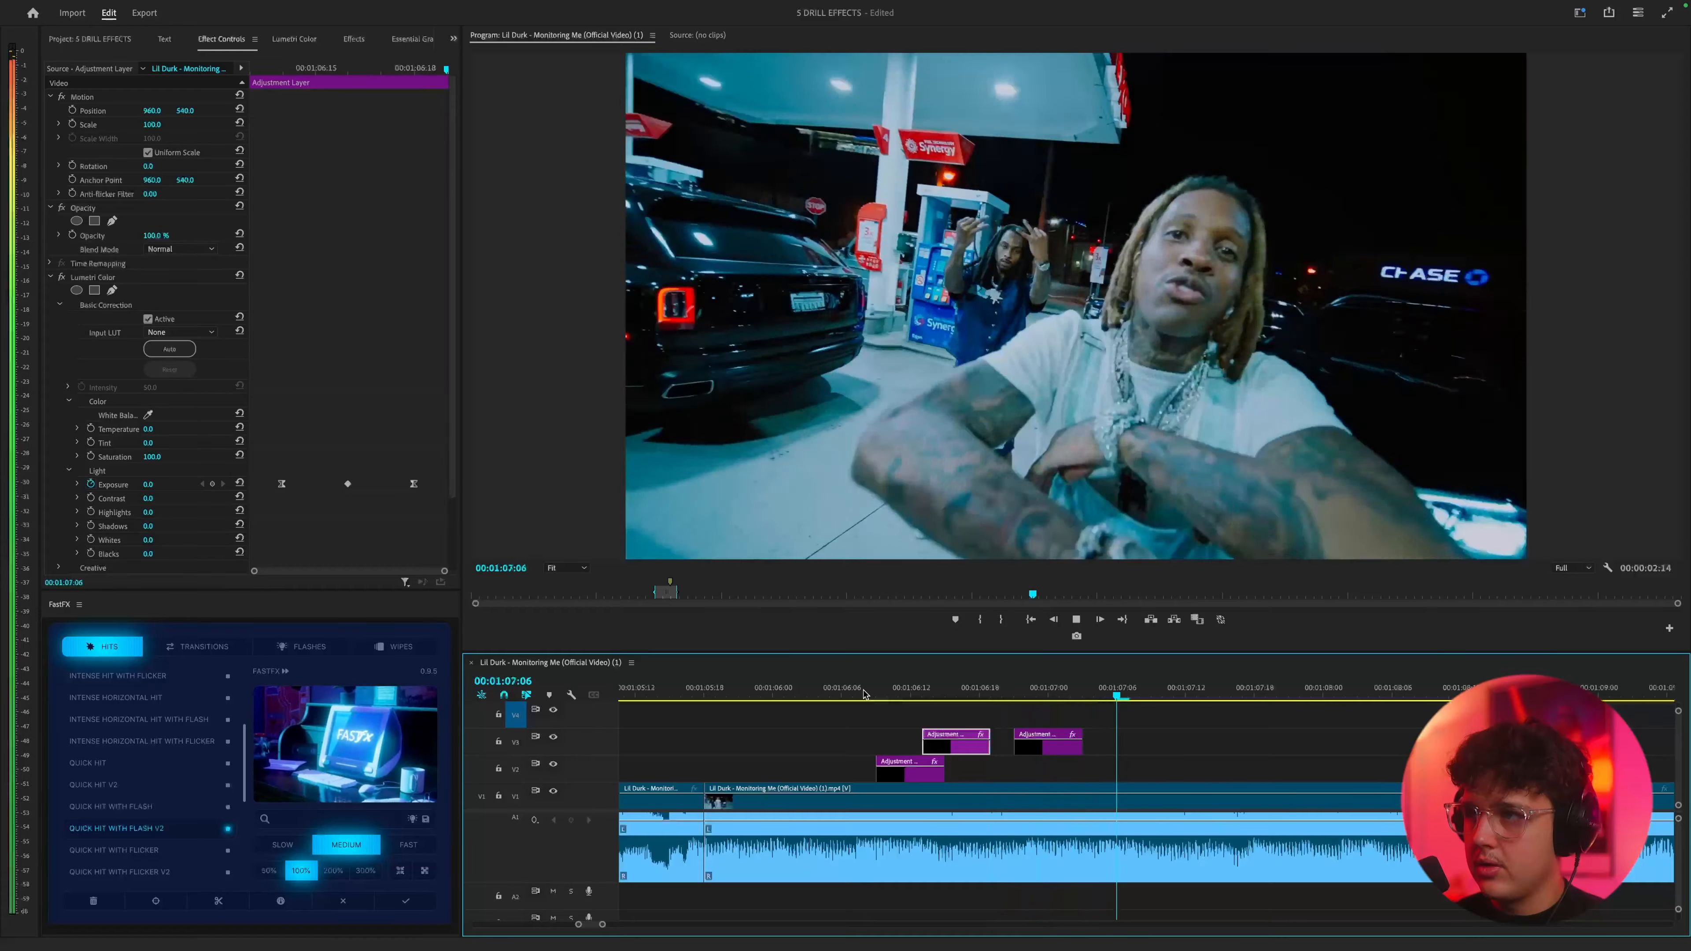
key(space)
- Place another copy of the flash adjustment layer on V2 over the cut near 00:01:09:01, and play back the sequence
key(minus)
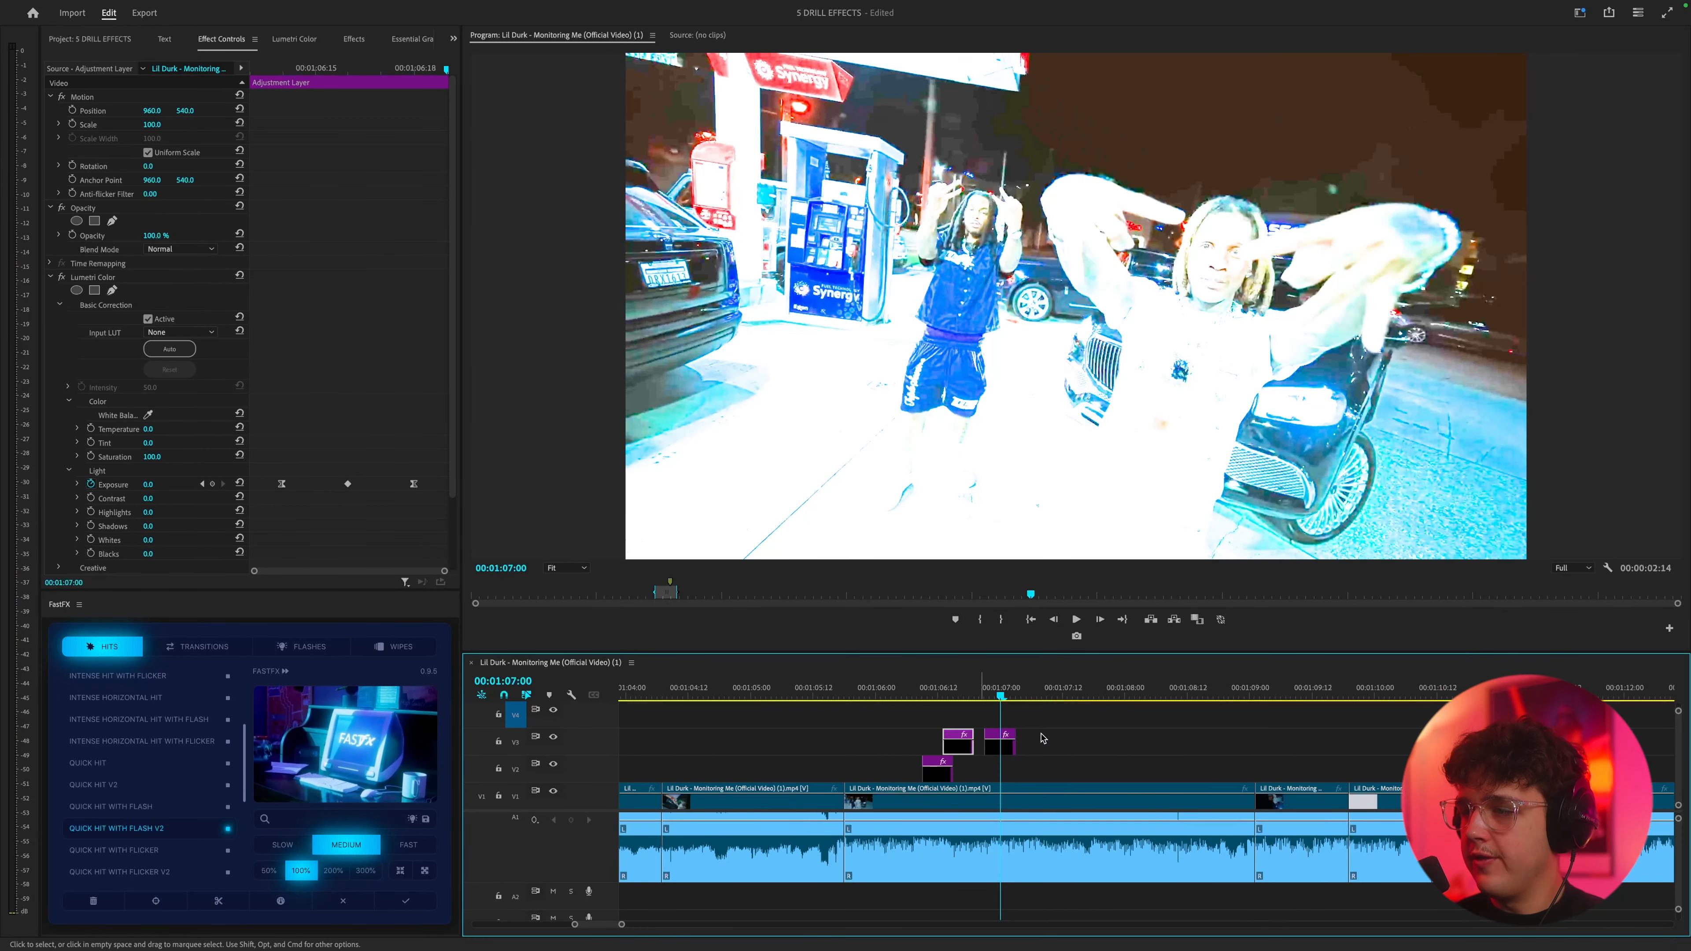
scroll(1043, 738, right, 1)
key(space)
drag(986, 750, 1240, 766)
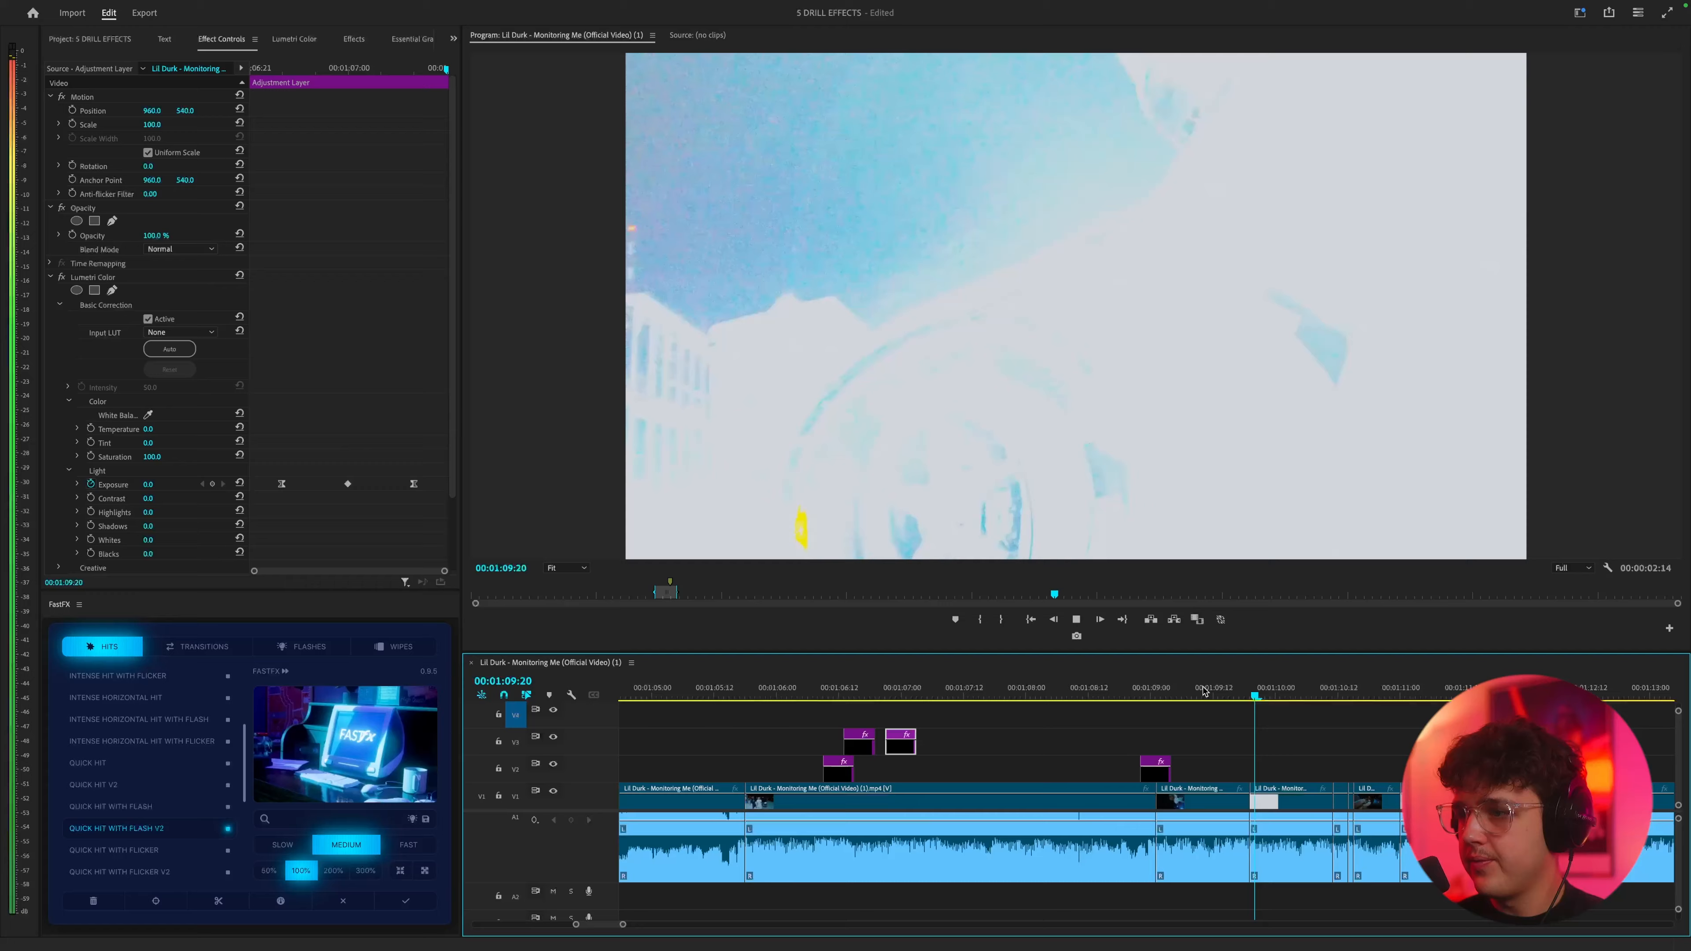
click(823, 689)
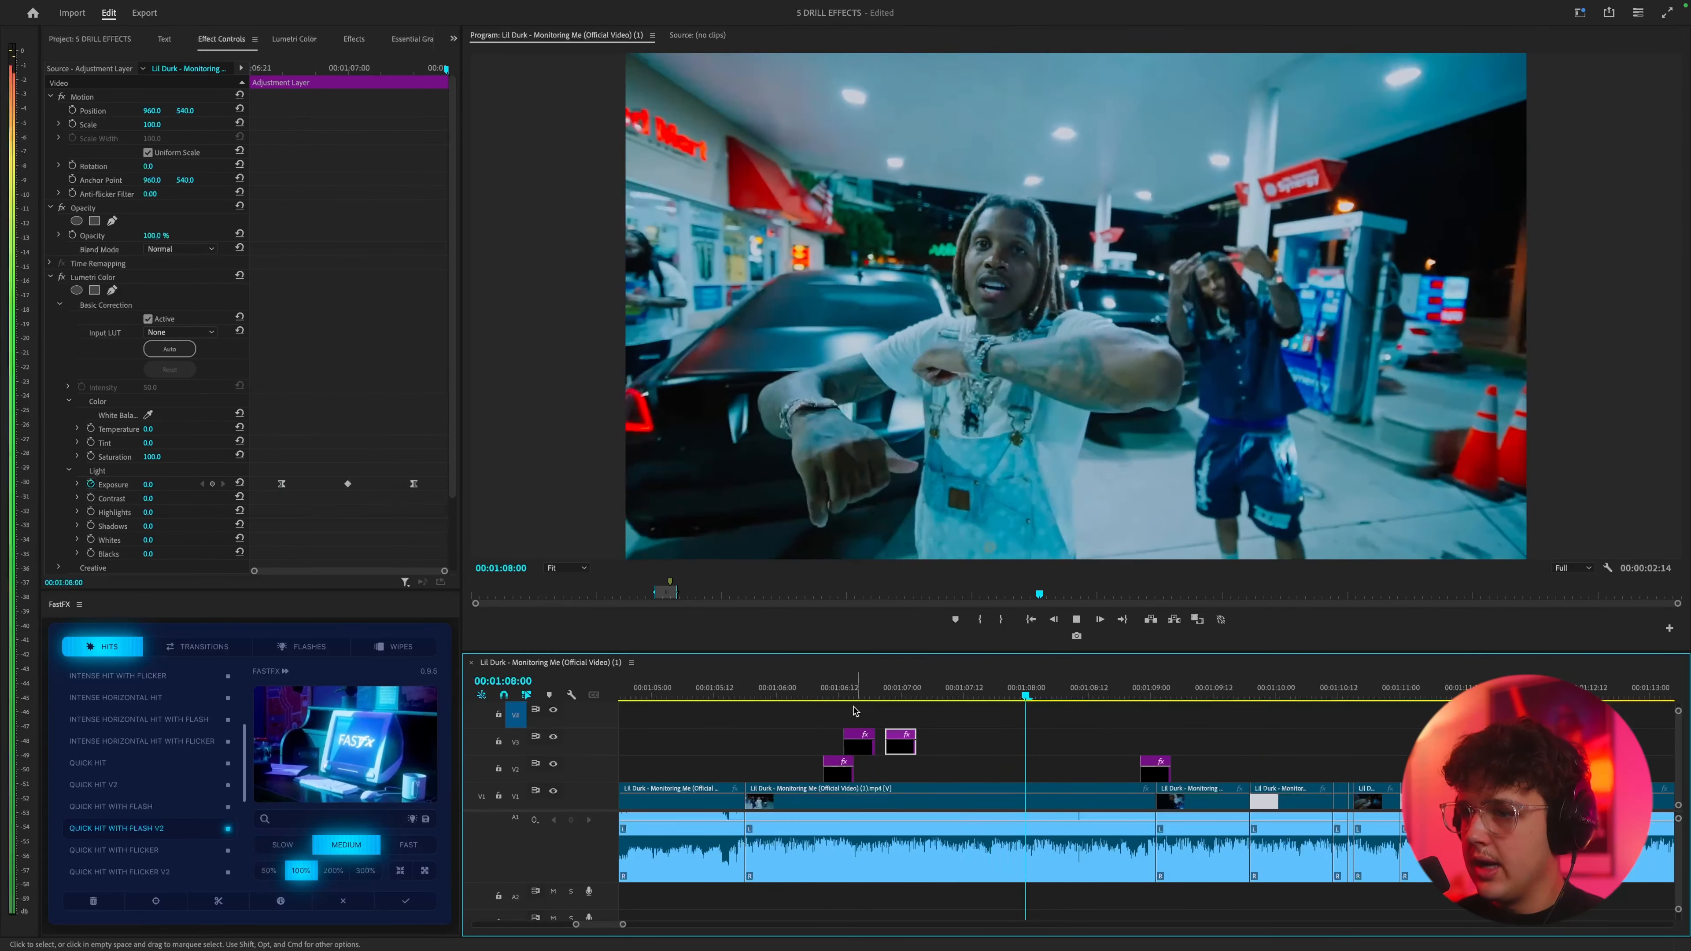
key(space)
- Try the FastFX Basic Flash preset on V4 at 00:01:08:03 with medium speed and 100% scale
click(1080, 693)
click(930, 768)
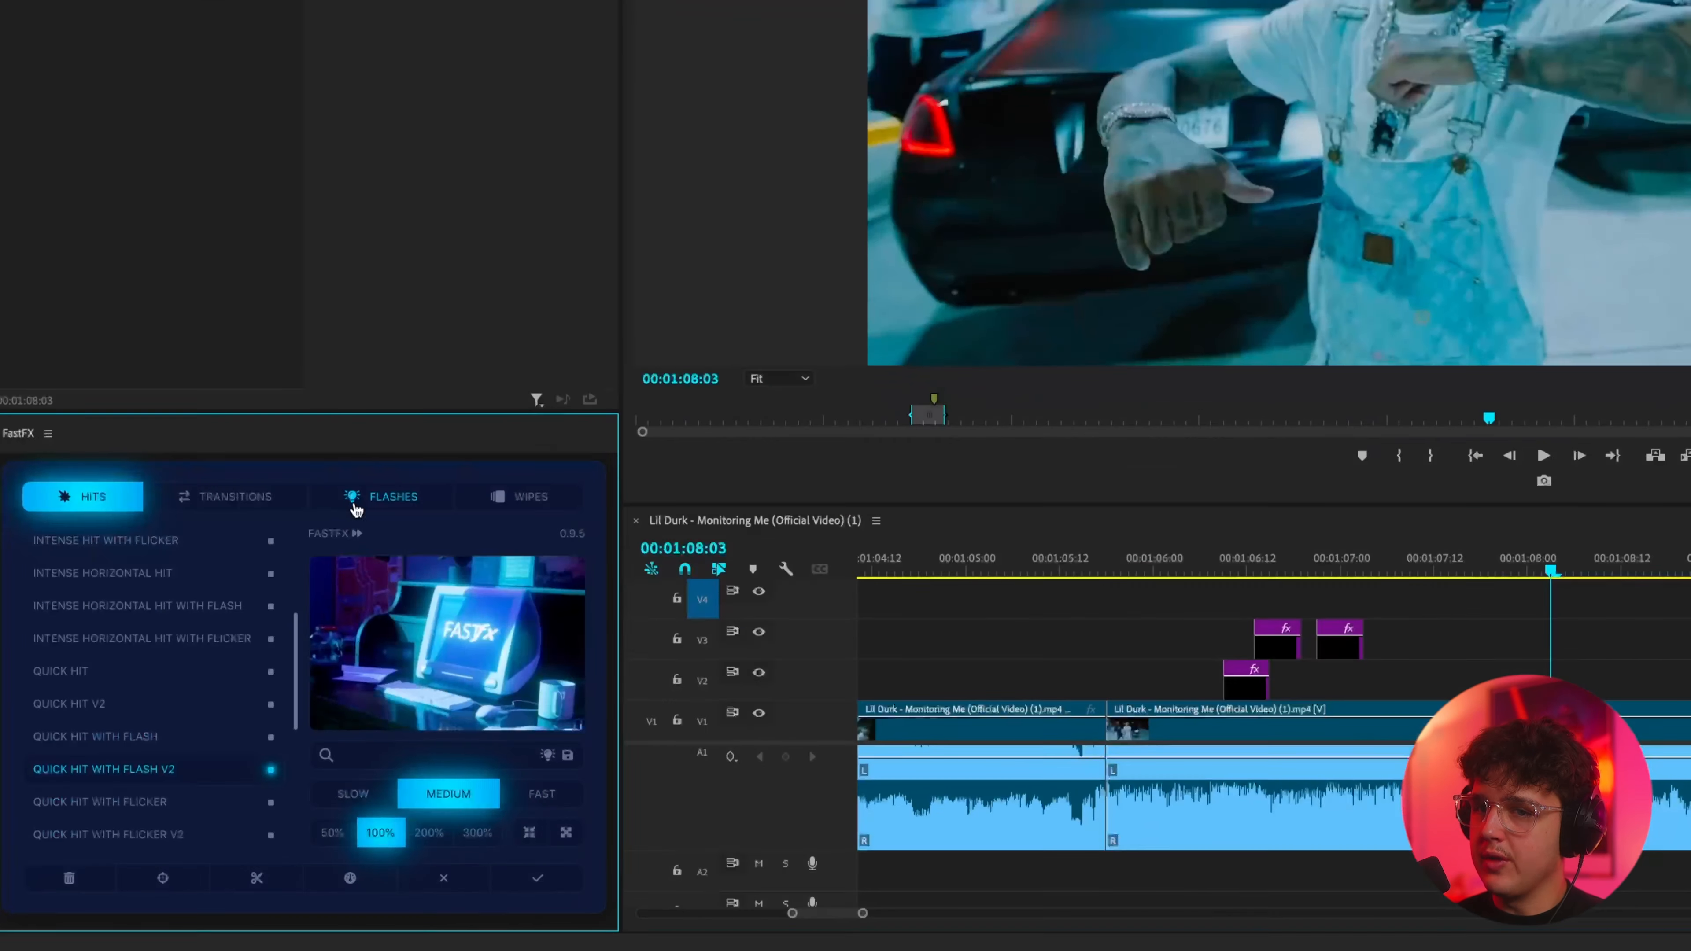
click(300, 646)
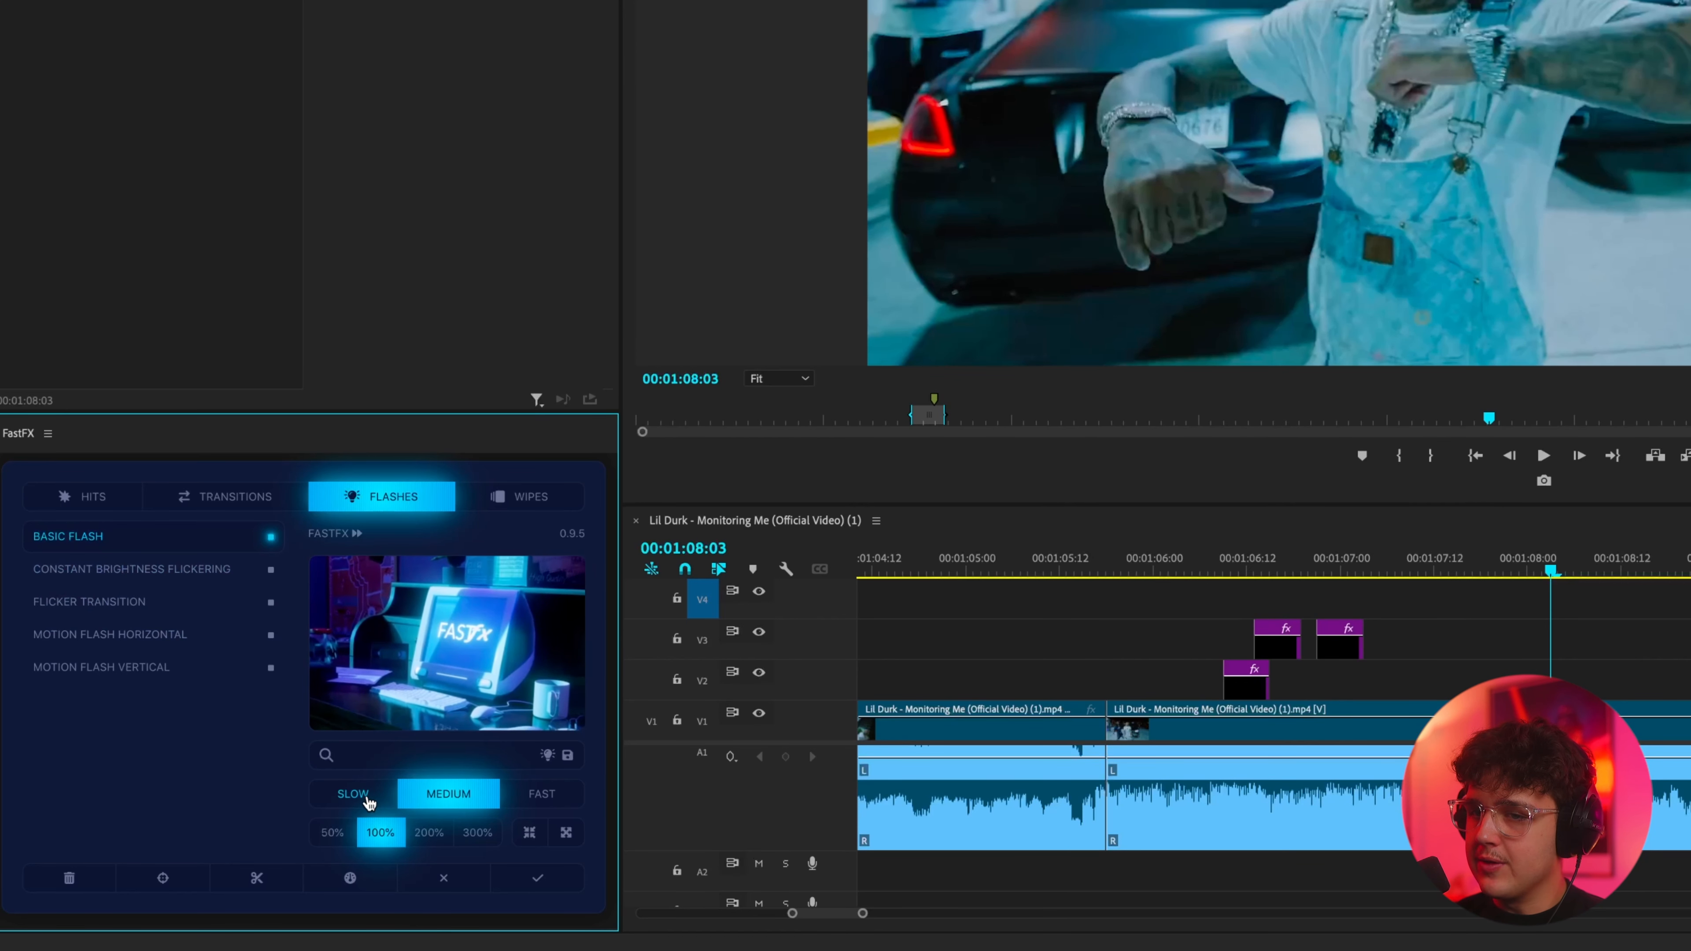
click(540, 799)
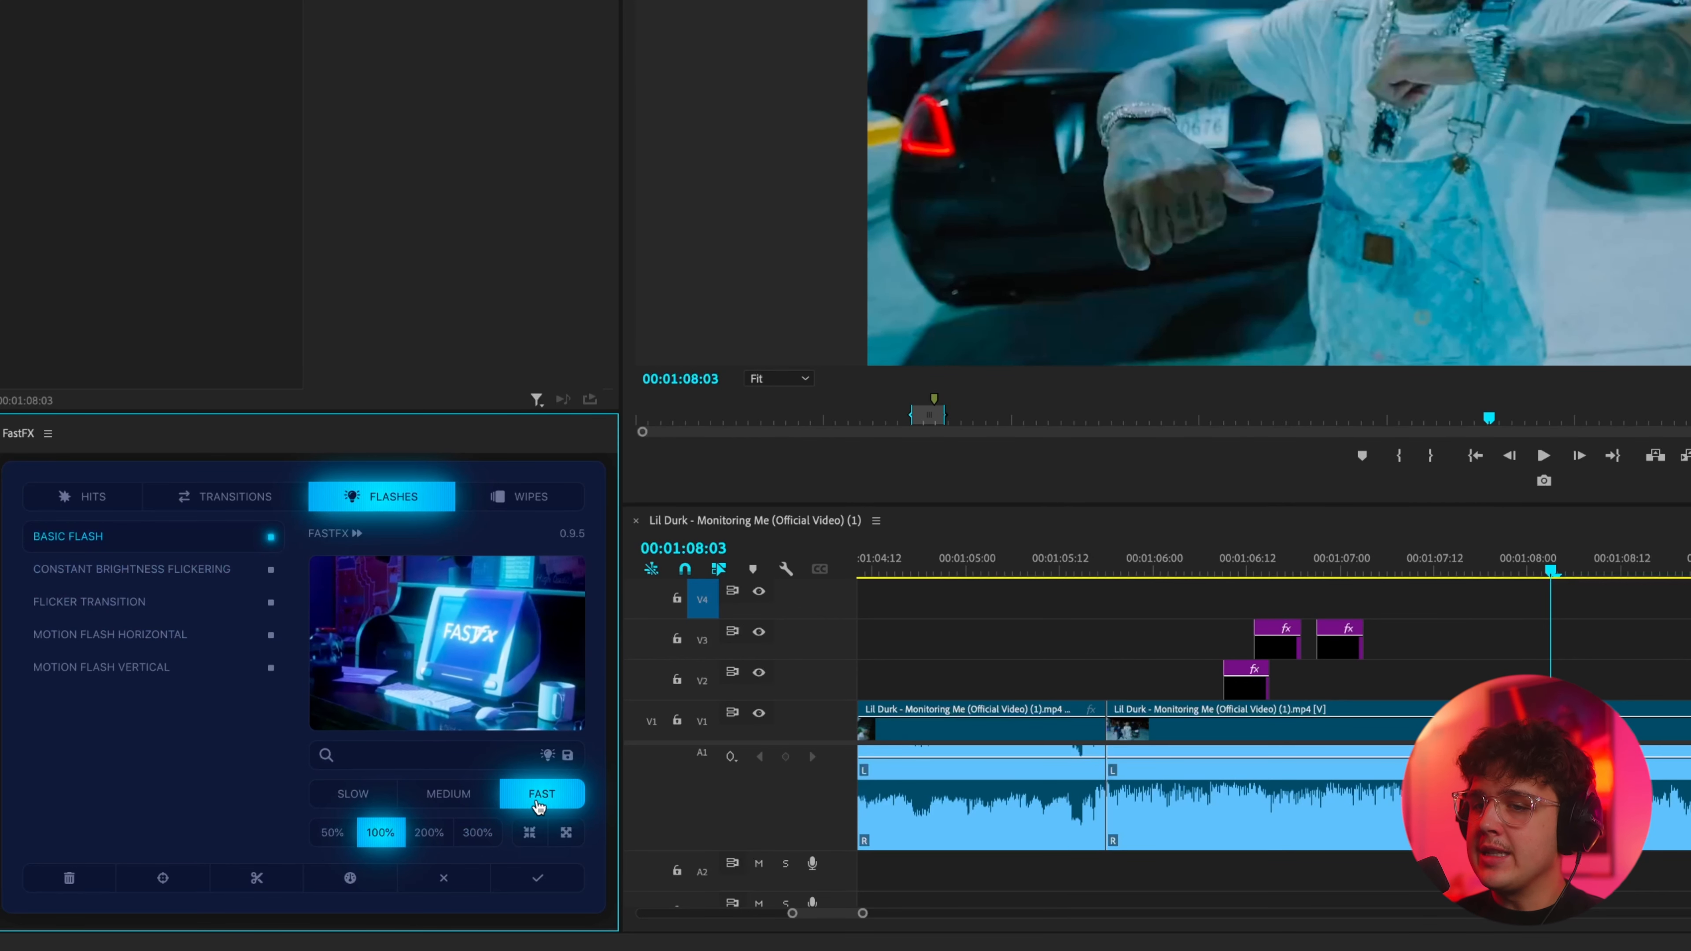
click(478, 809)
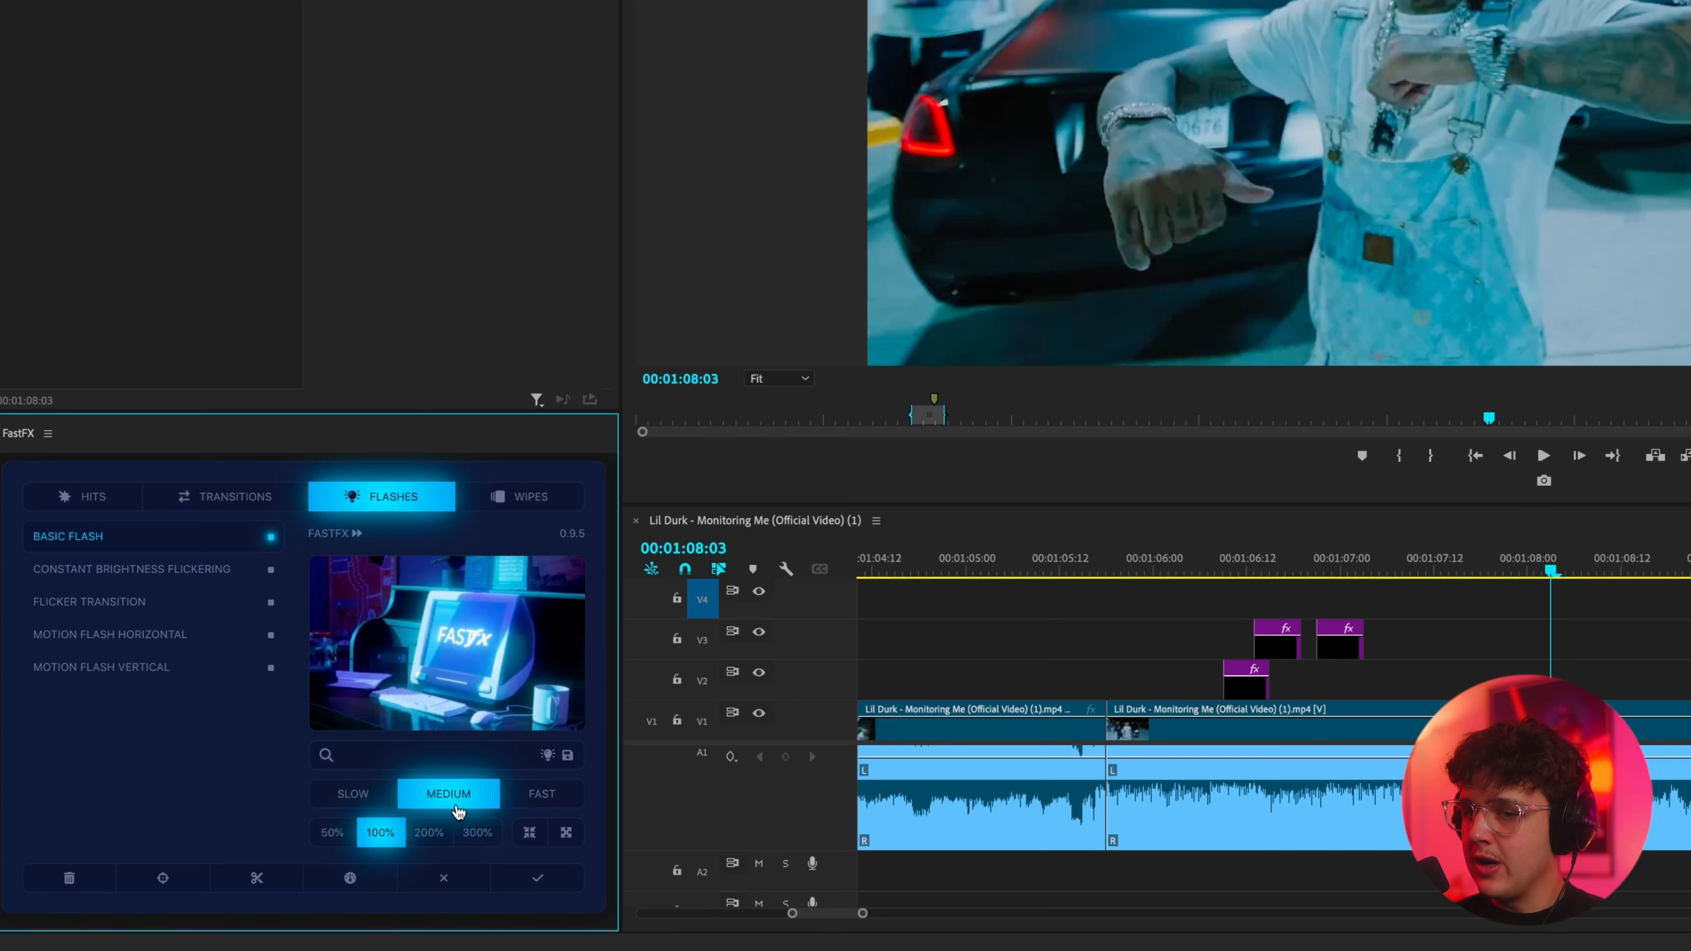
click(478, 799)
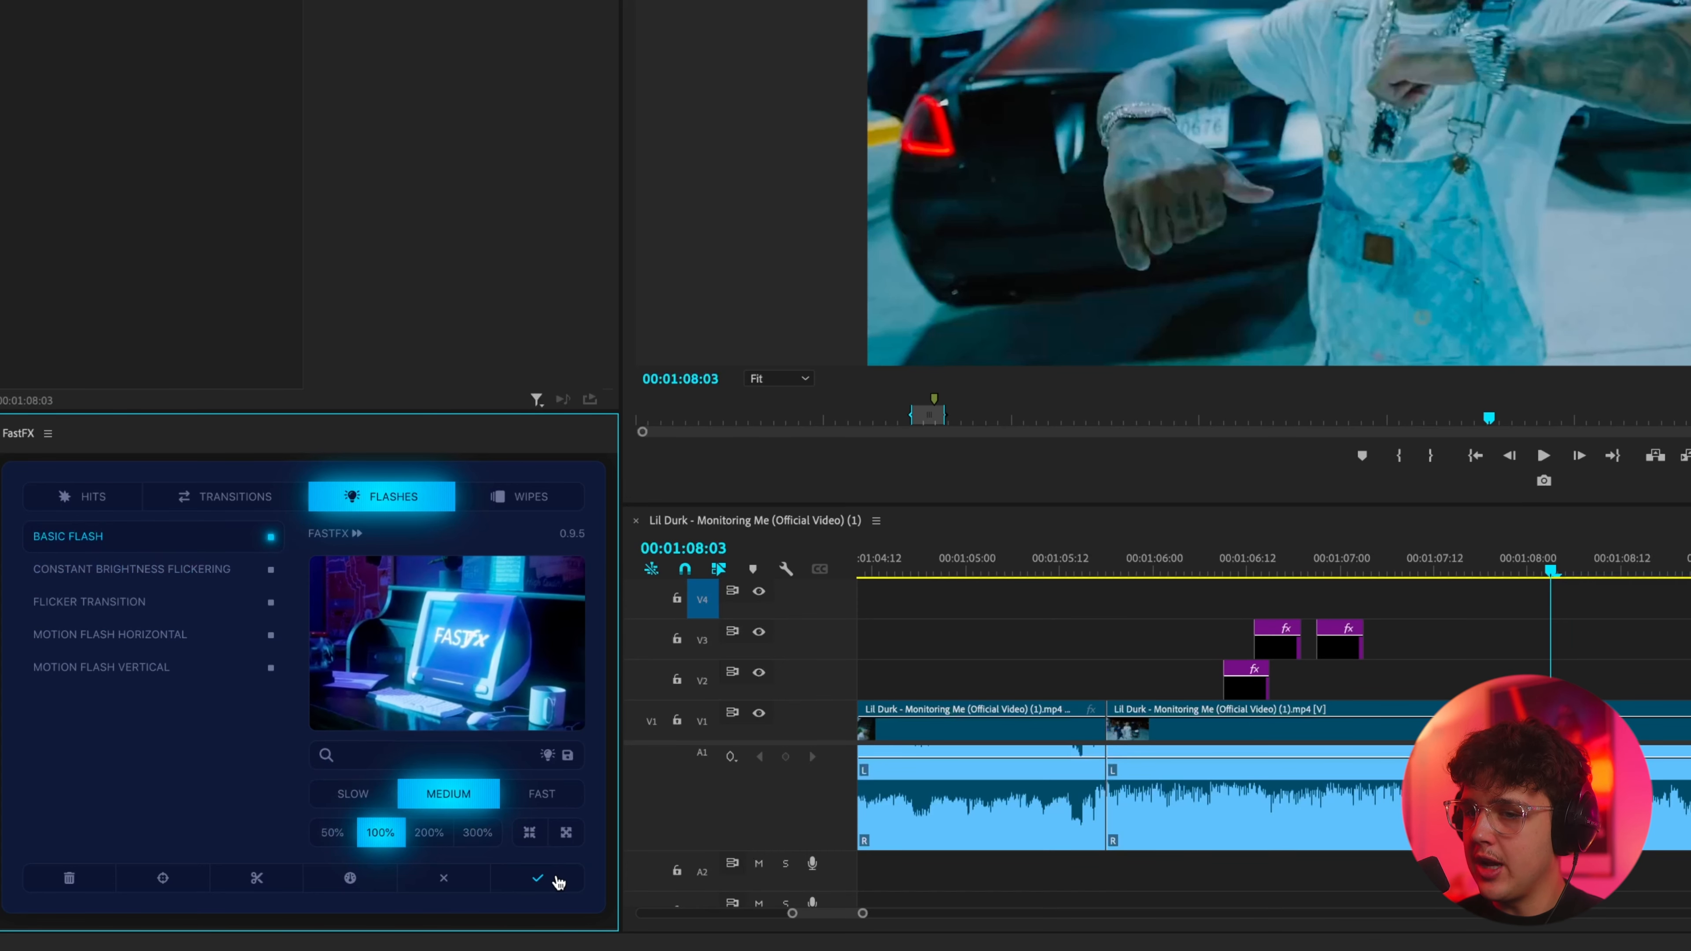
click(557, 879)
scroll(1617, 643, up, 5)
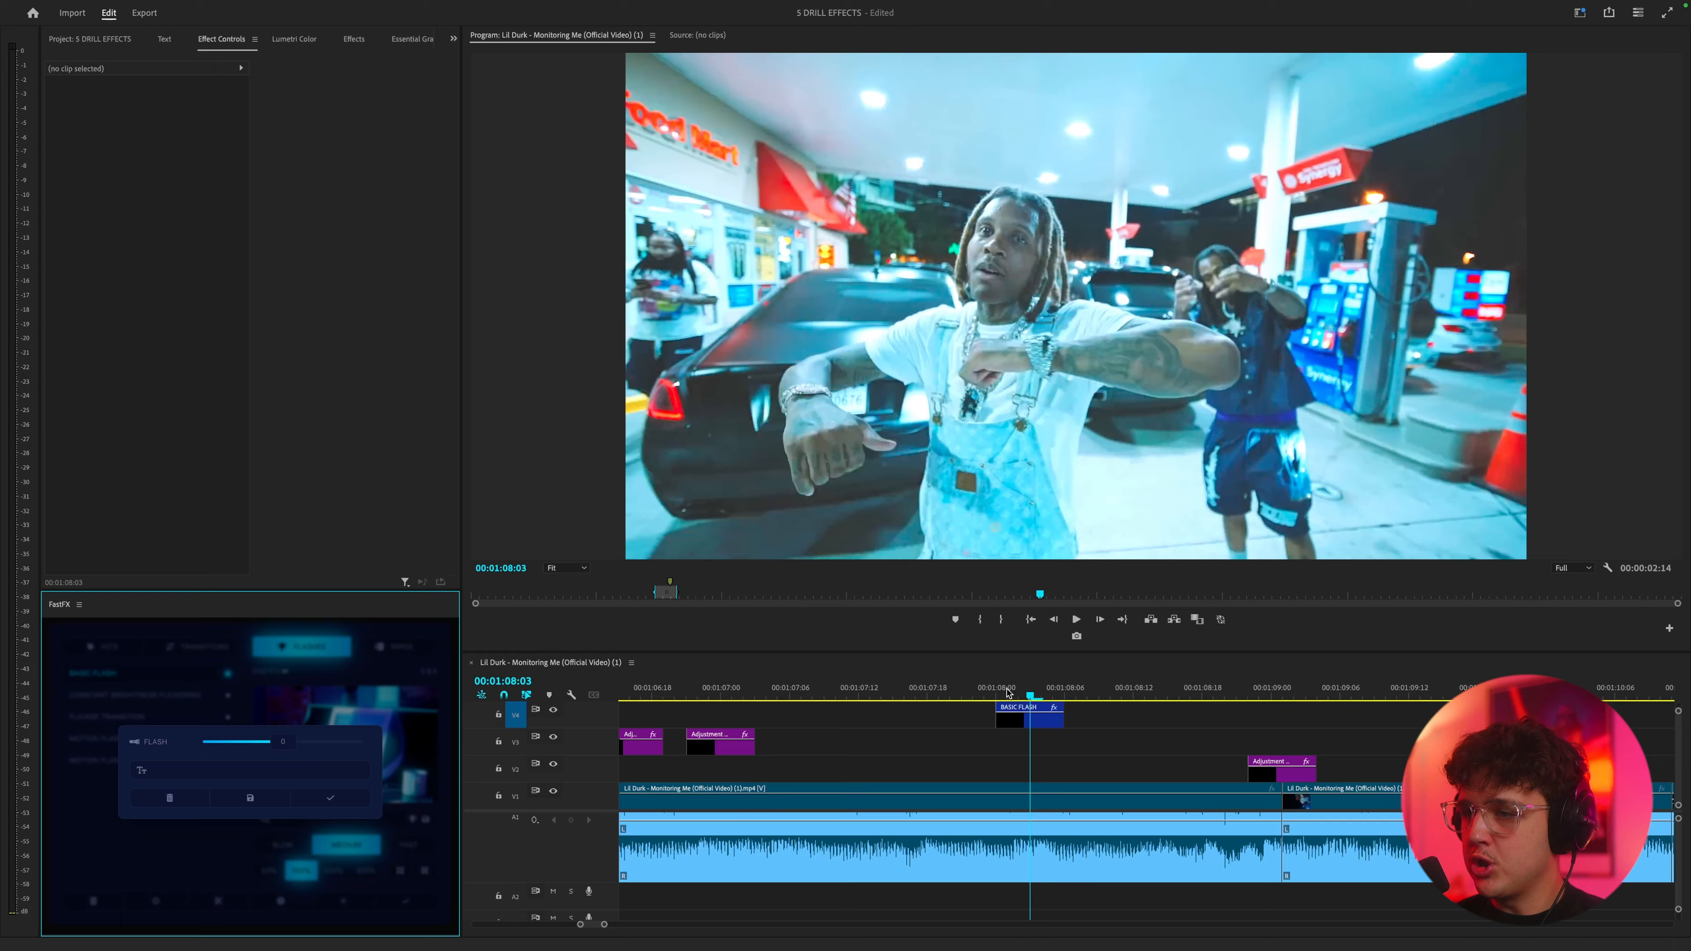
- Preview the Basic Flash, examine its brightness keyframes at 00:01:08:02, and try adjusting its flash amount
drag(993, 694, 1032, 704)
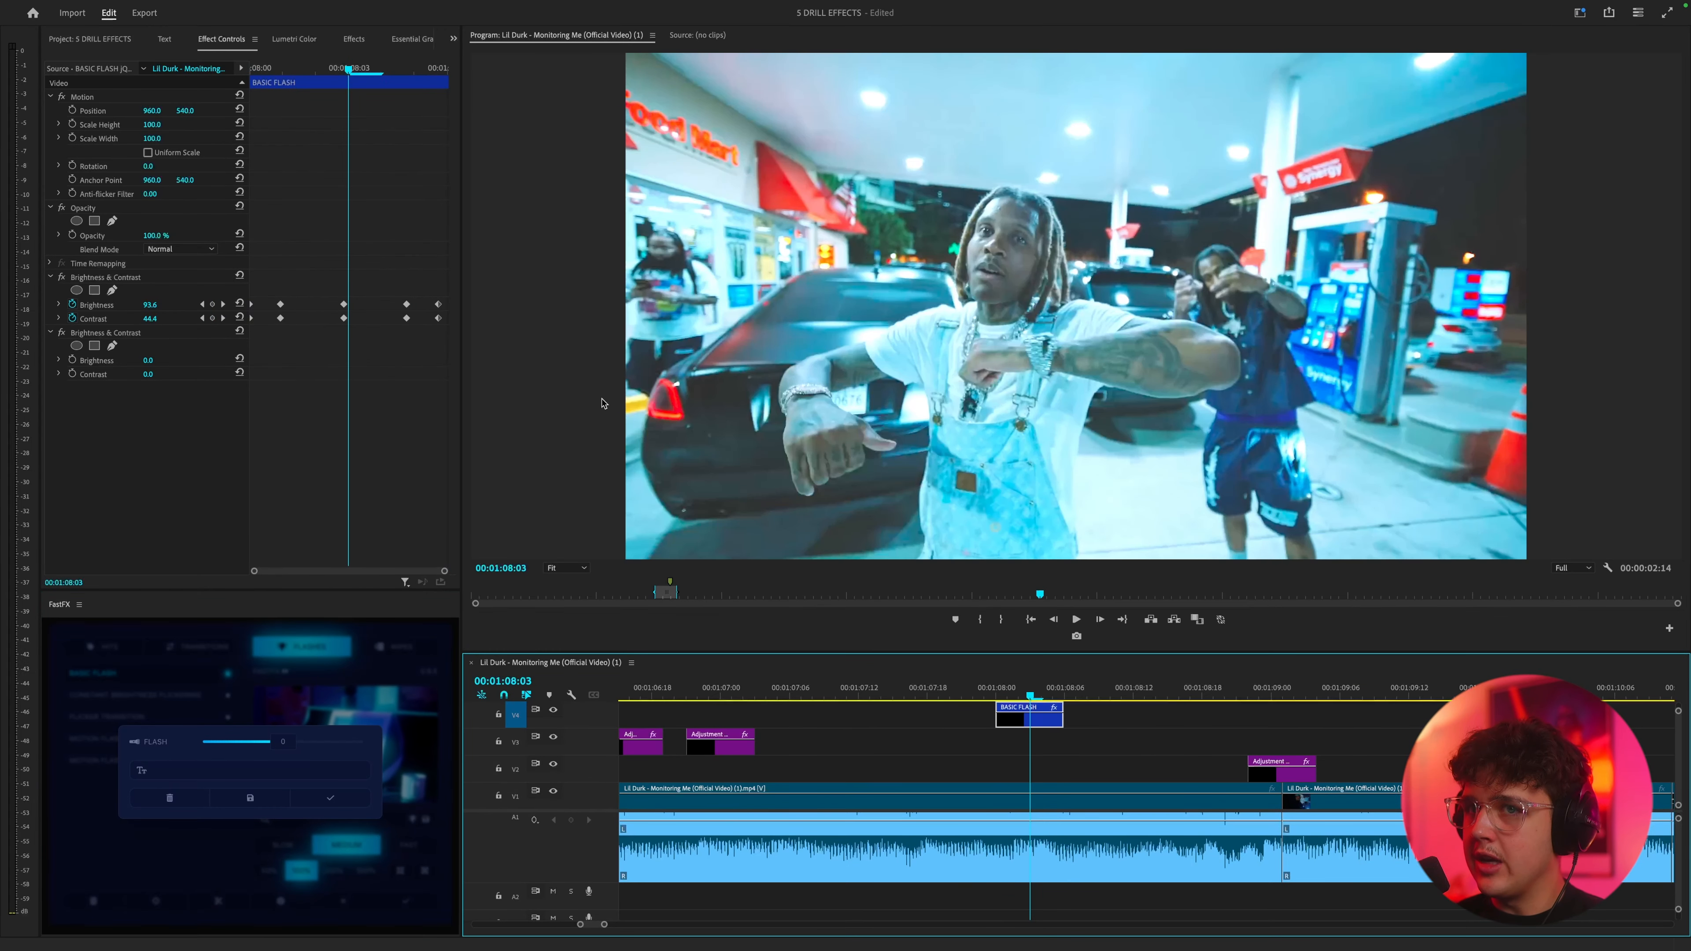
click(340, 72)
click(203, 305)
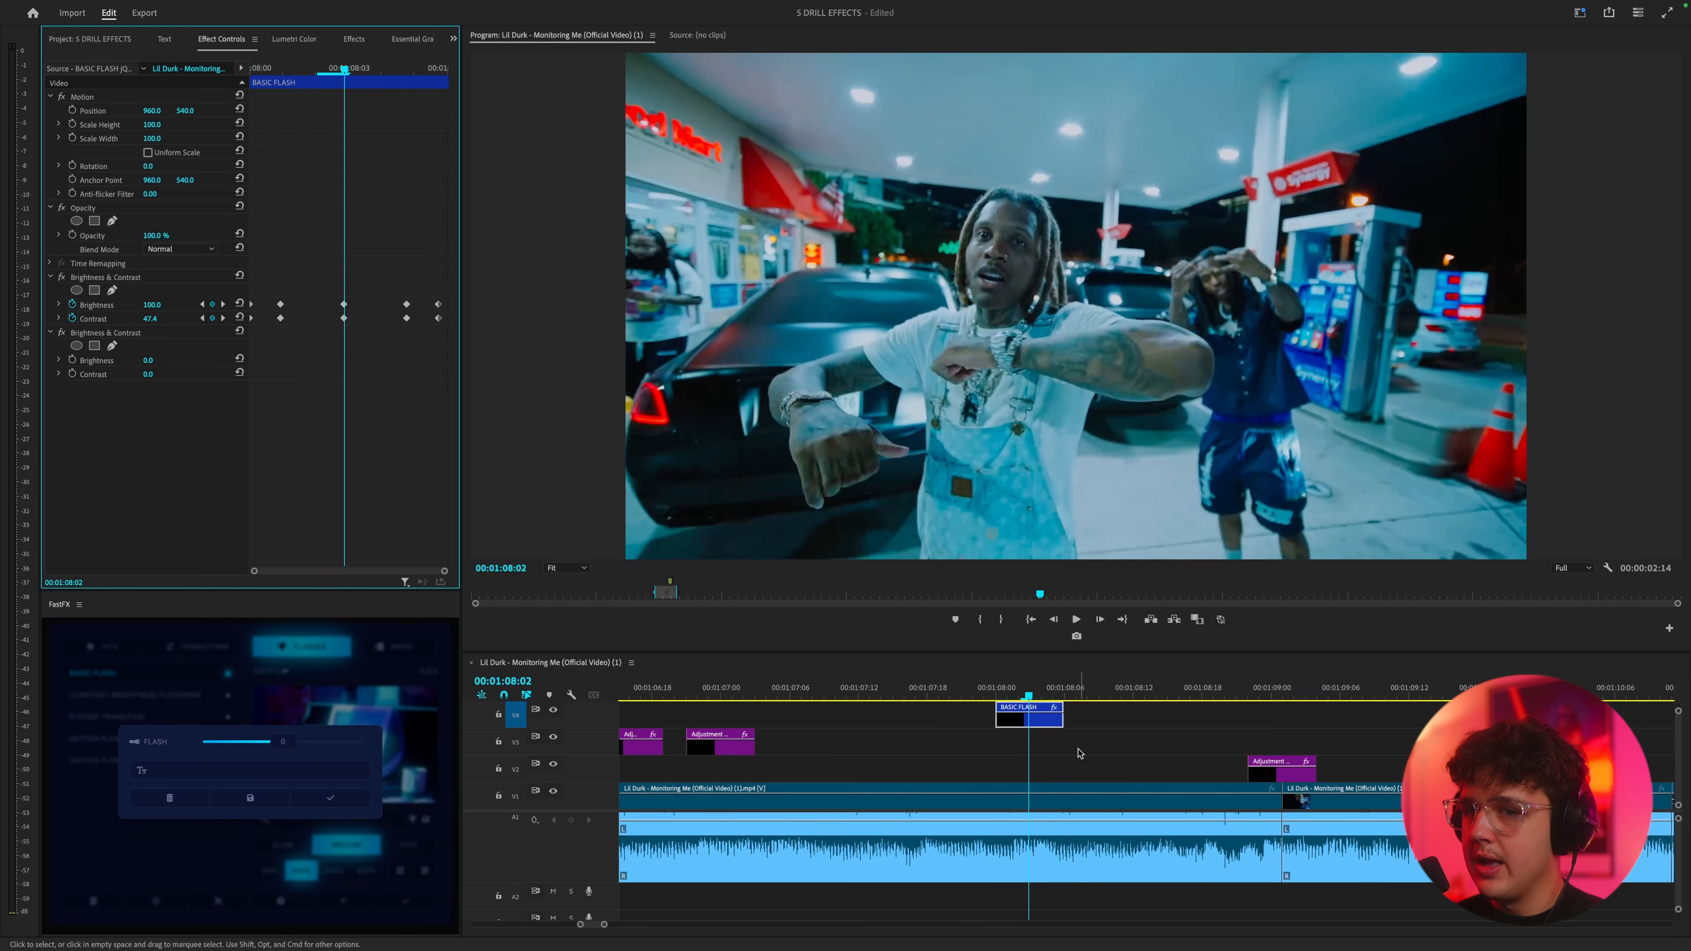
drag(279, 748, 325, 747)
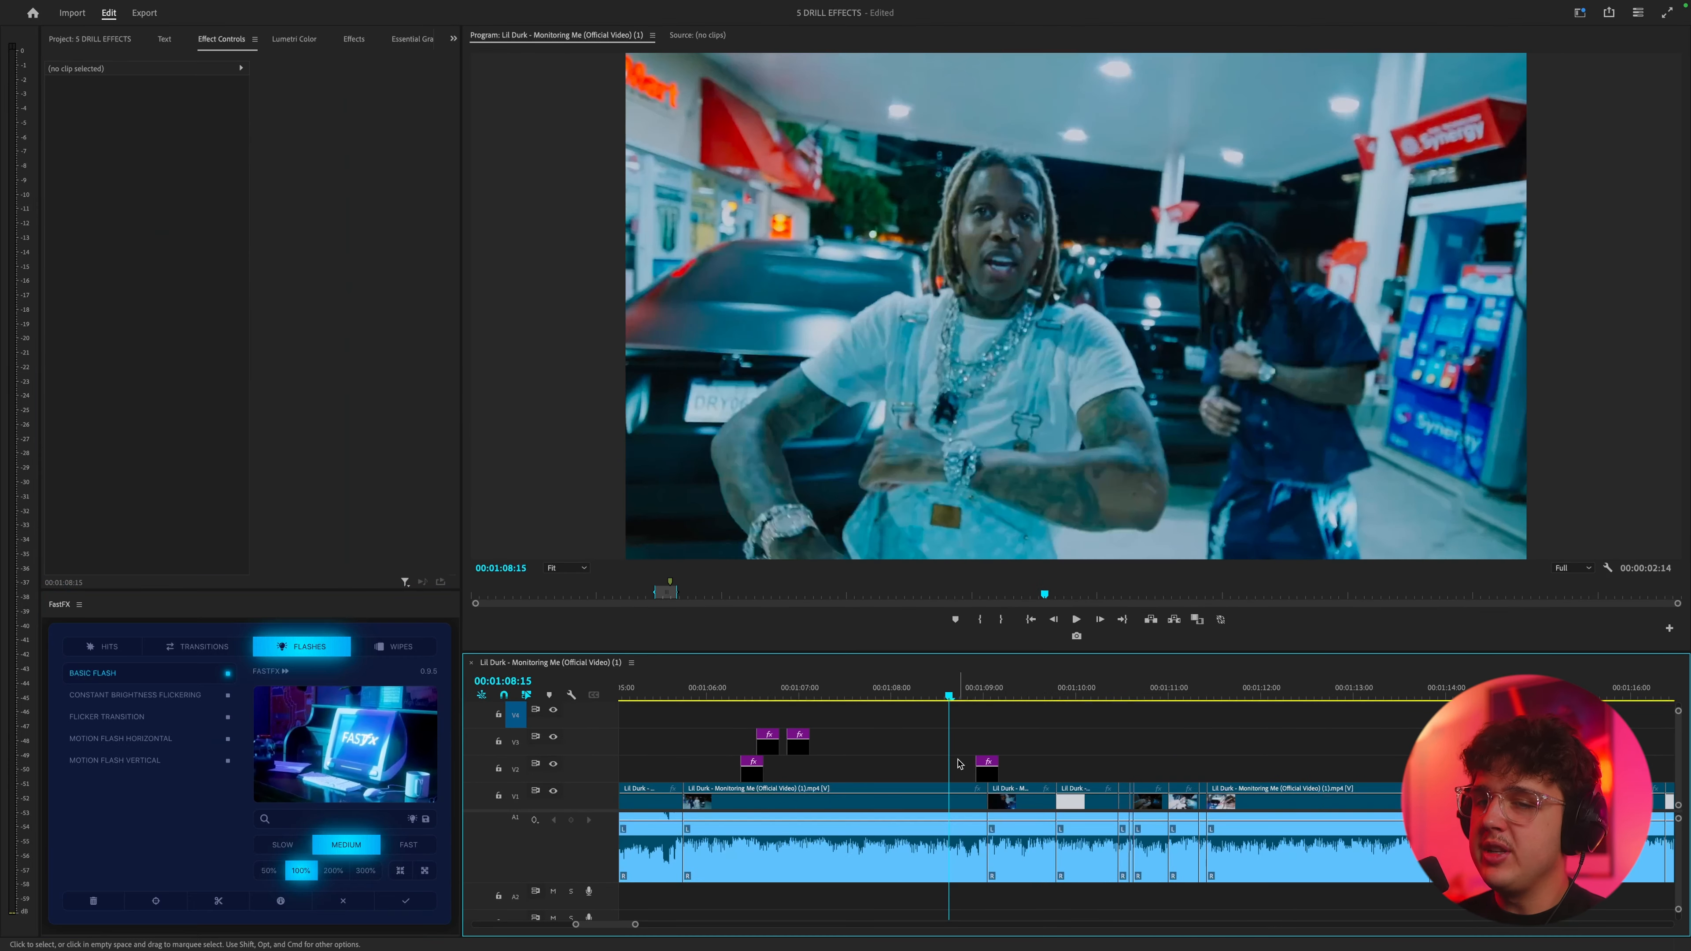
- Place the playhead on the cut at 00:01:13:20 and target video track V2 instead of V4
scroll(1151, 746, down, 3)
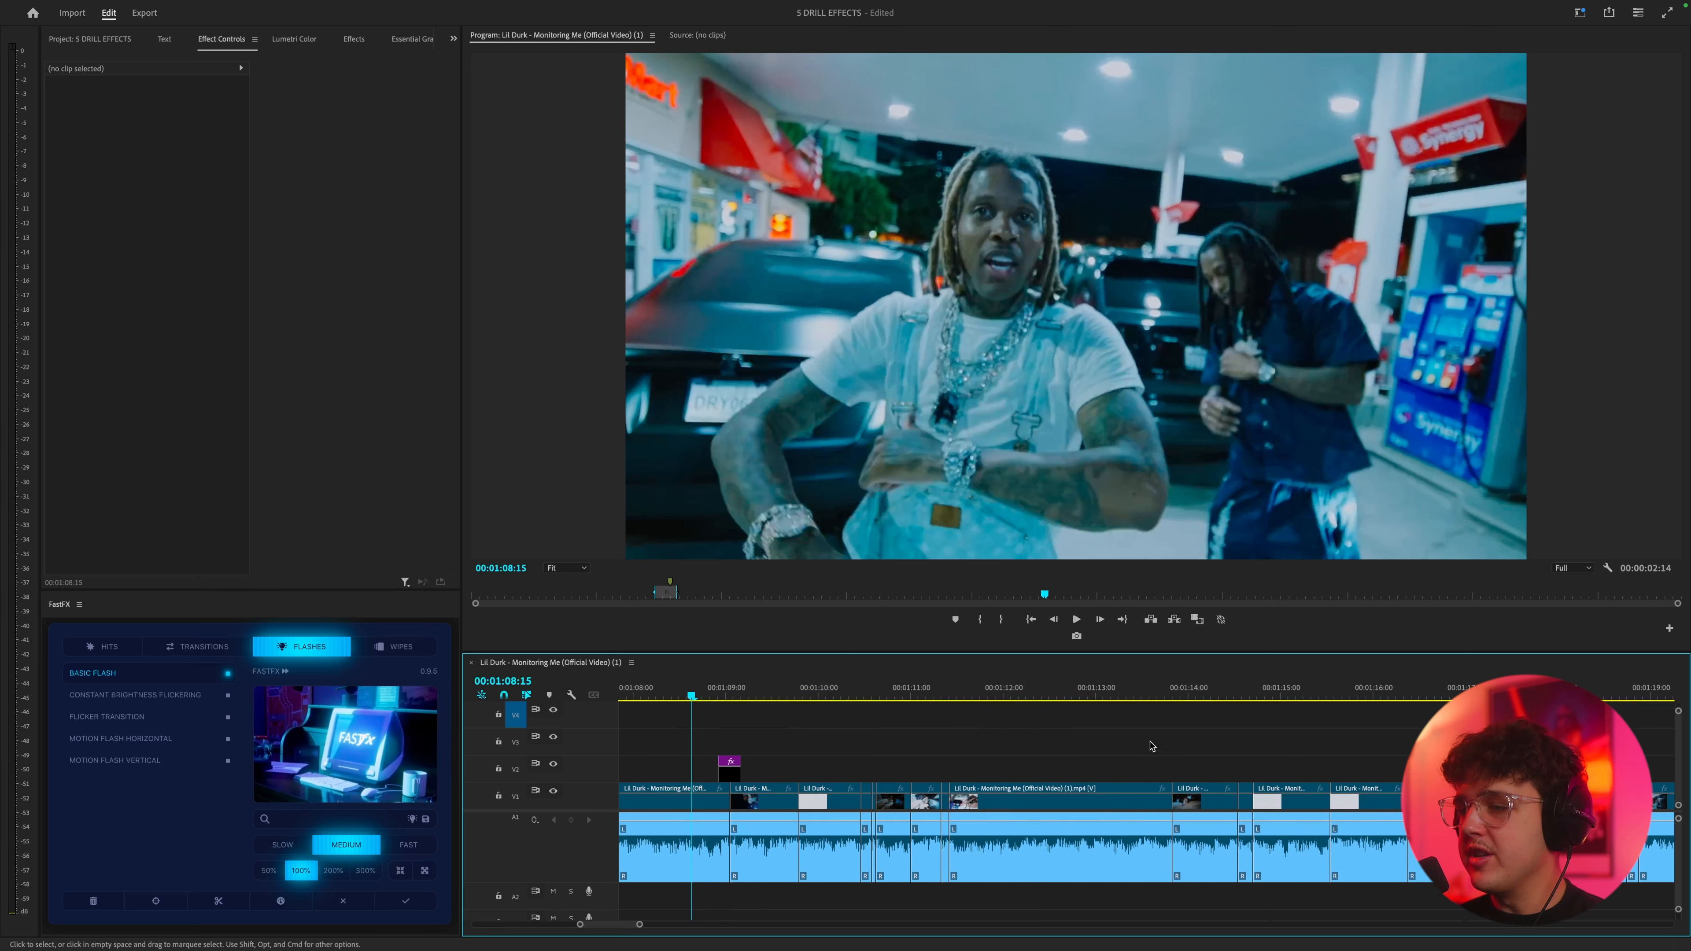
click(1168, 695)
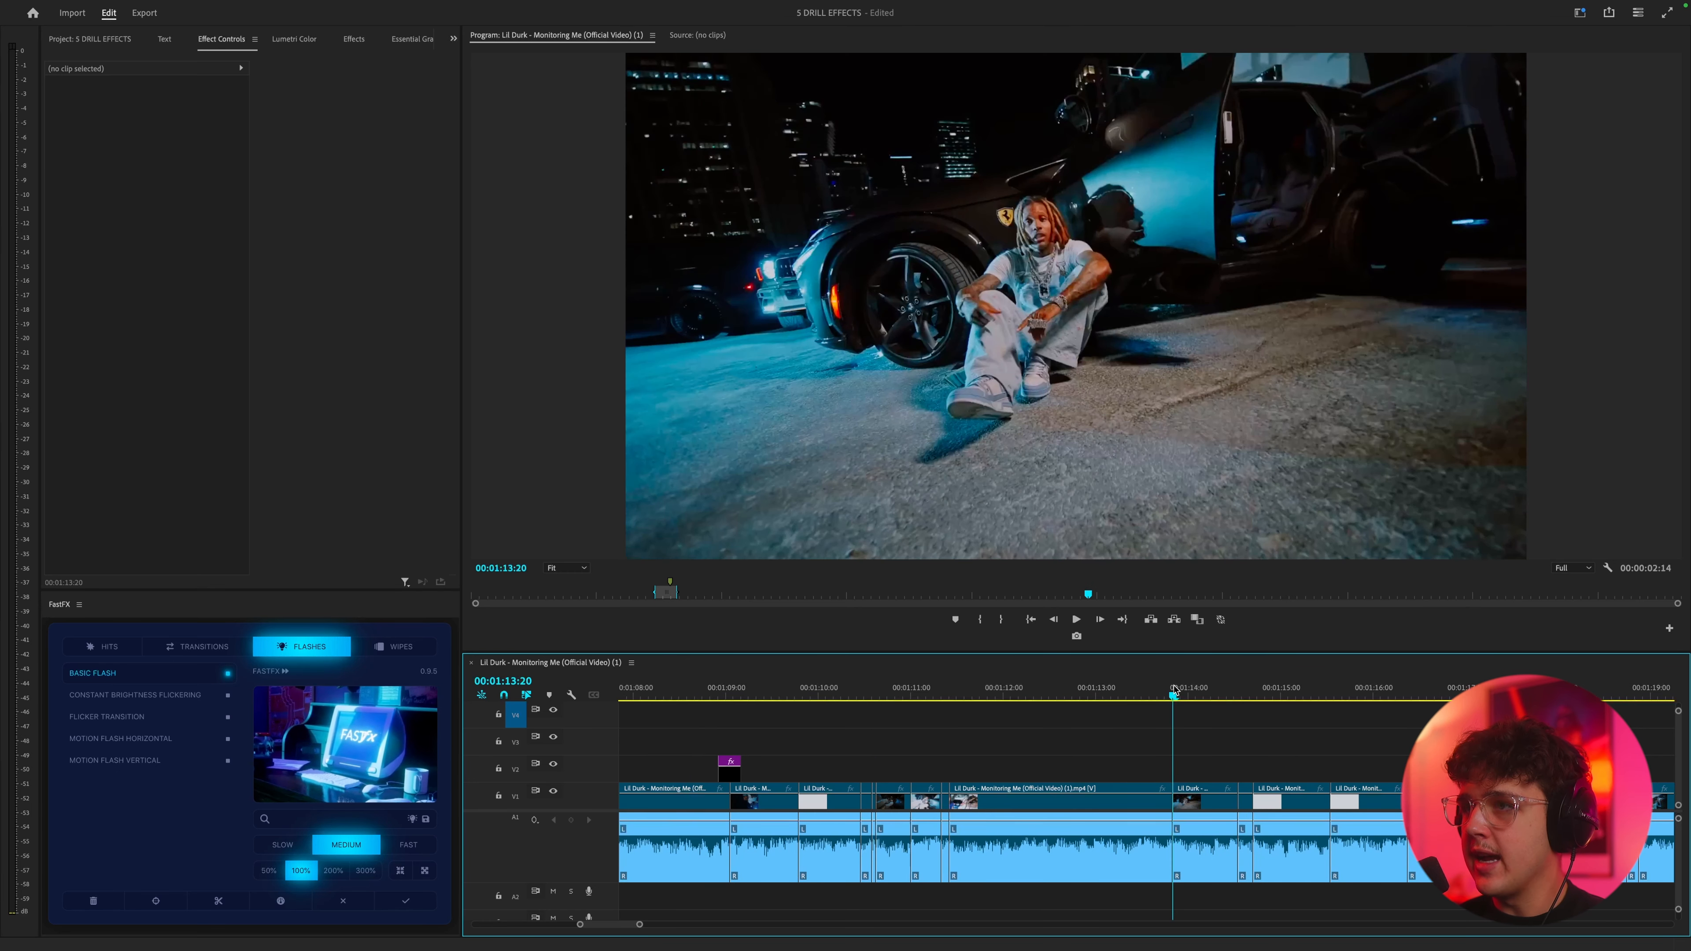
key(equal)
key(equal)
mouse_move(1117, 696)
mouse_down()
mouse_move(1091, 698)
mouse_move(1126, 704)
mouse_up()
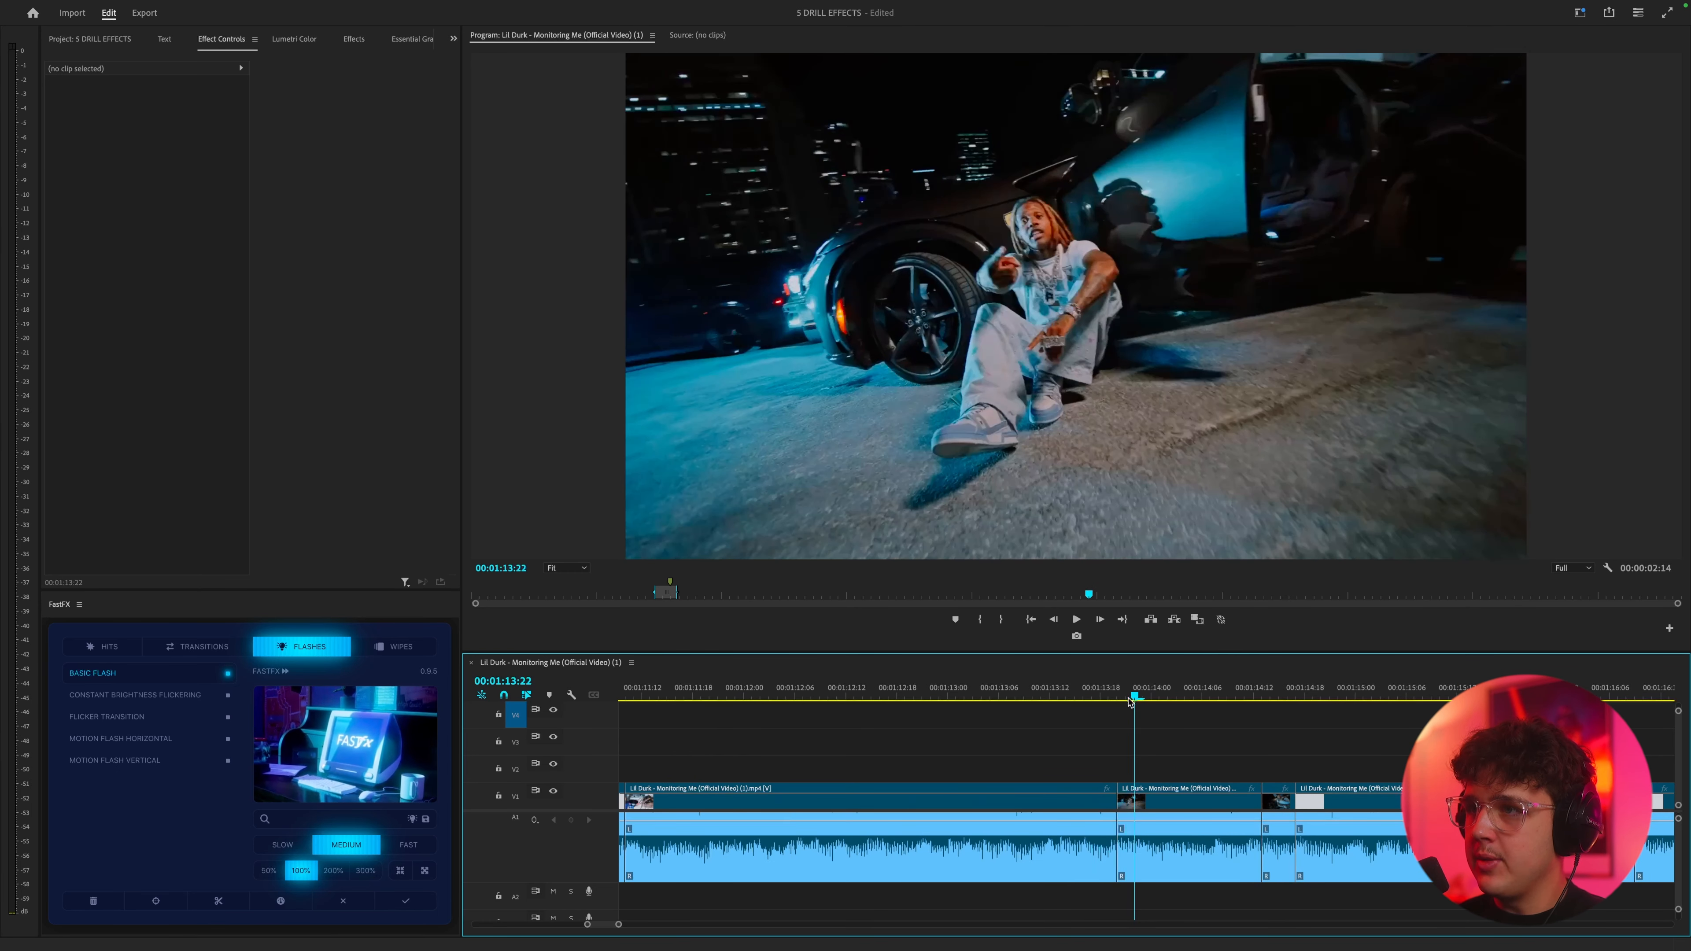
key(Left)
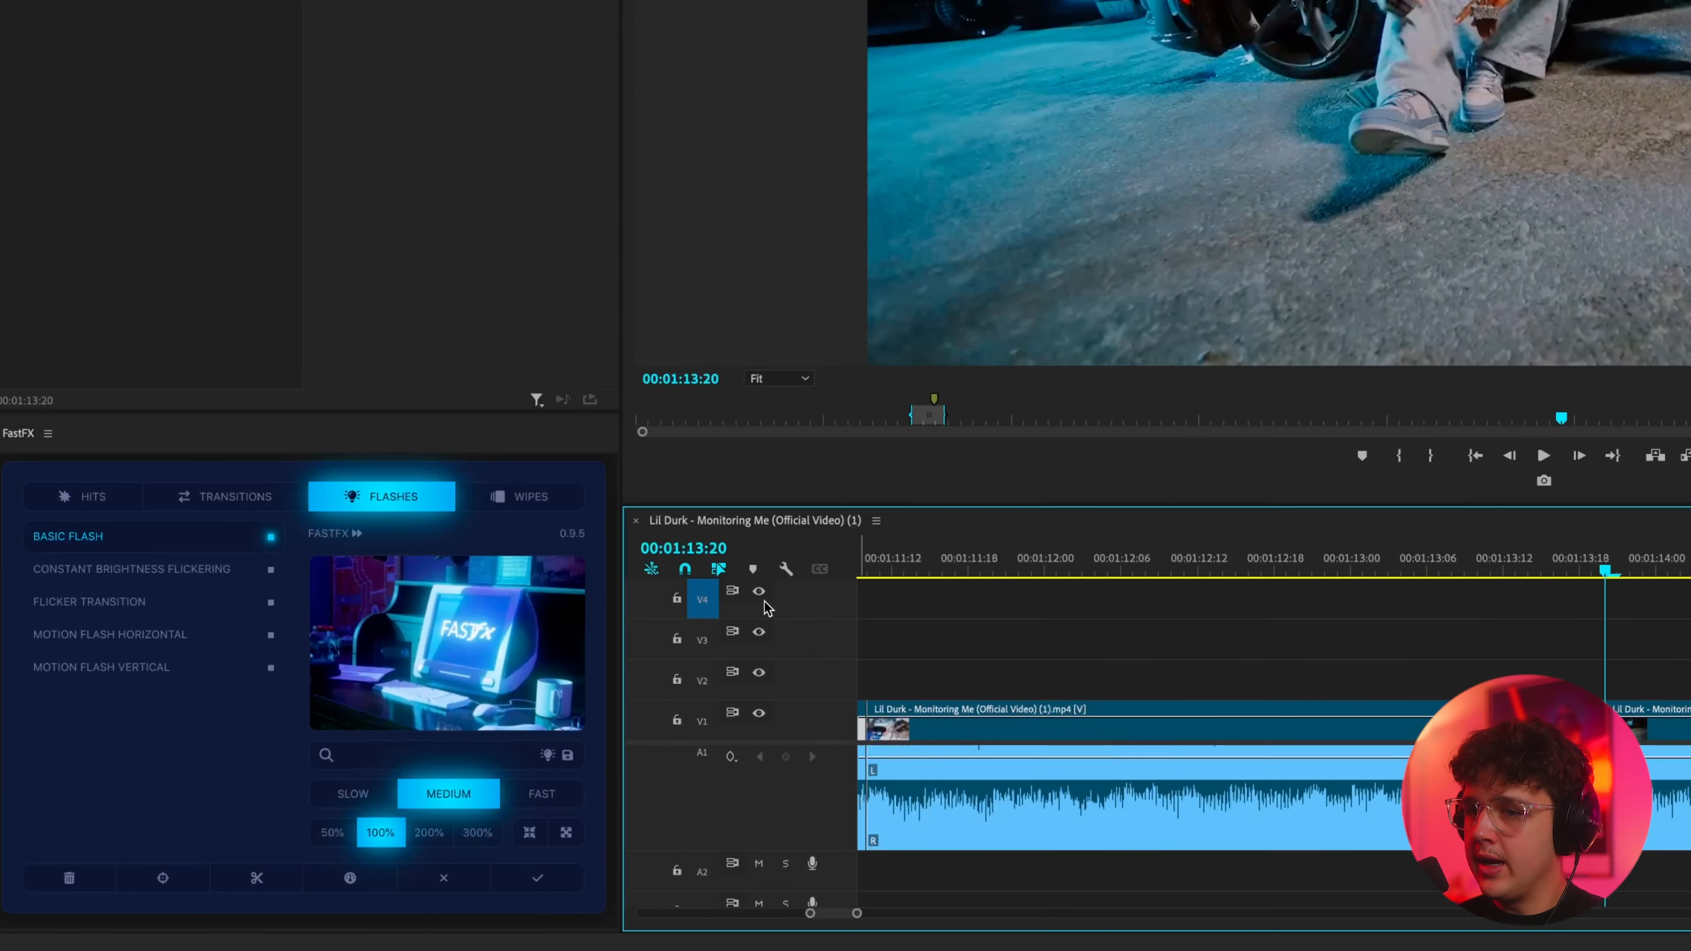
click(515, 715)
click(516, 770)
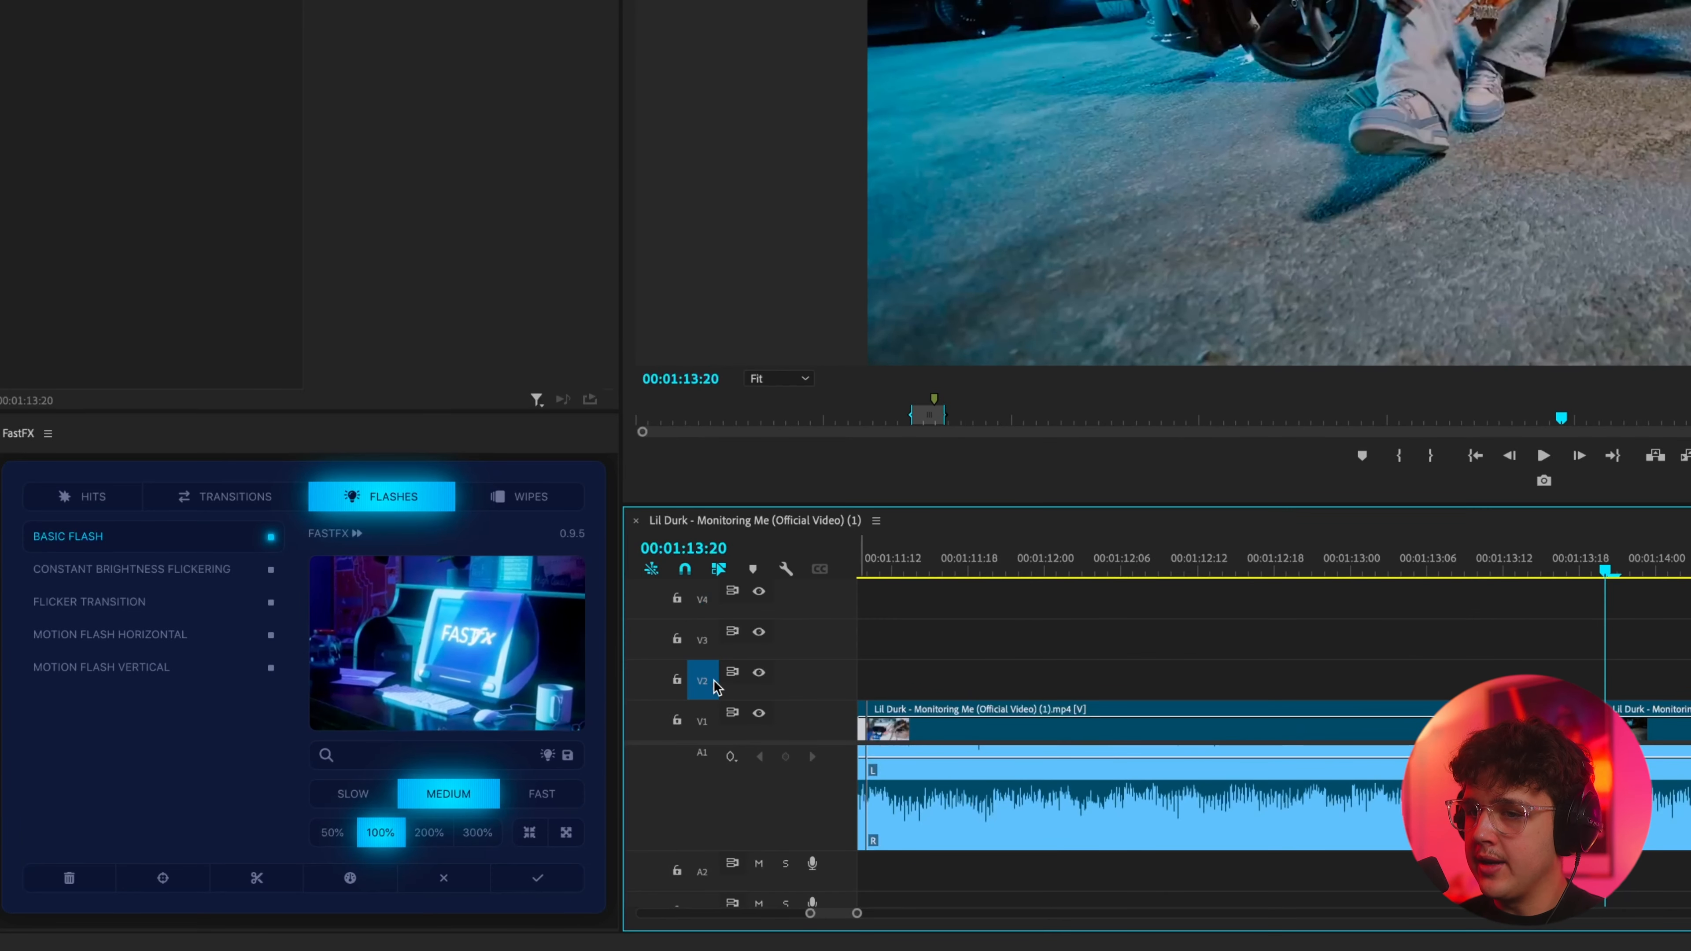
scroll(763, 846, down, 3)
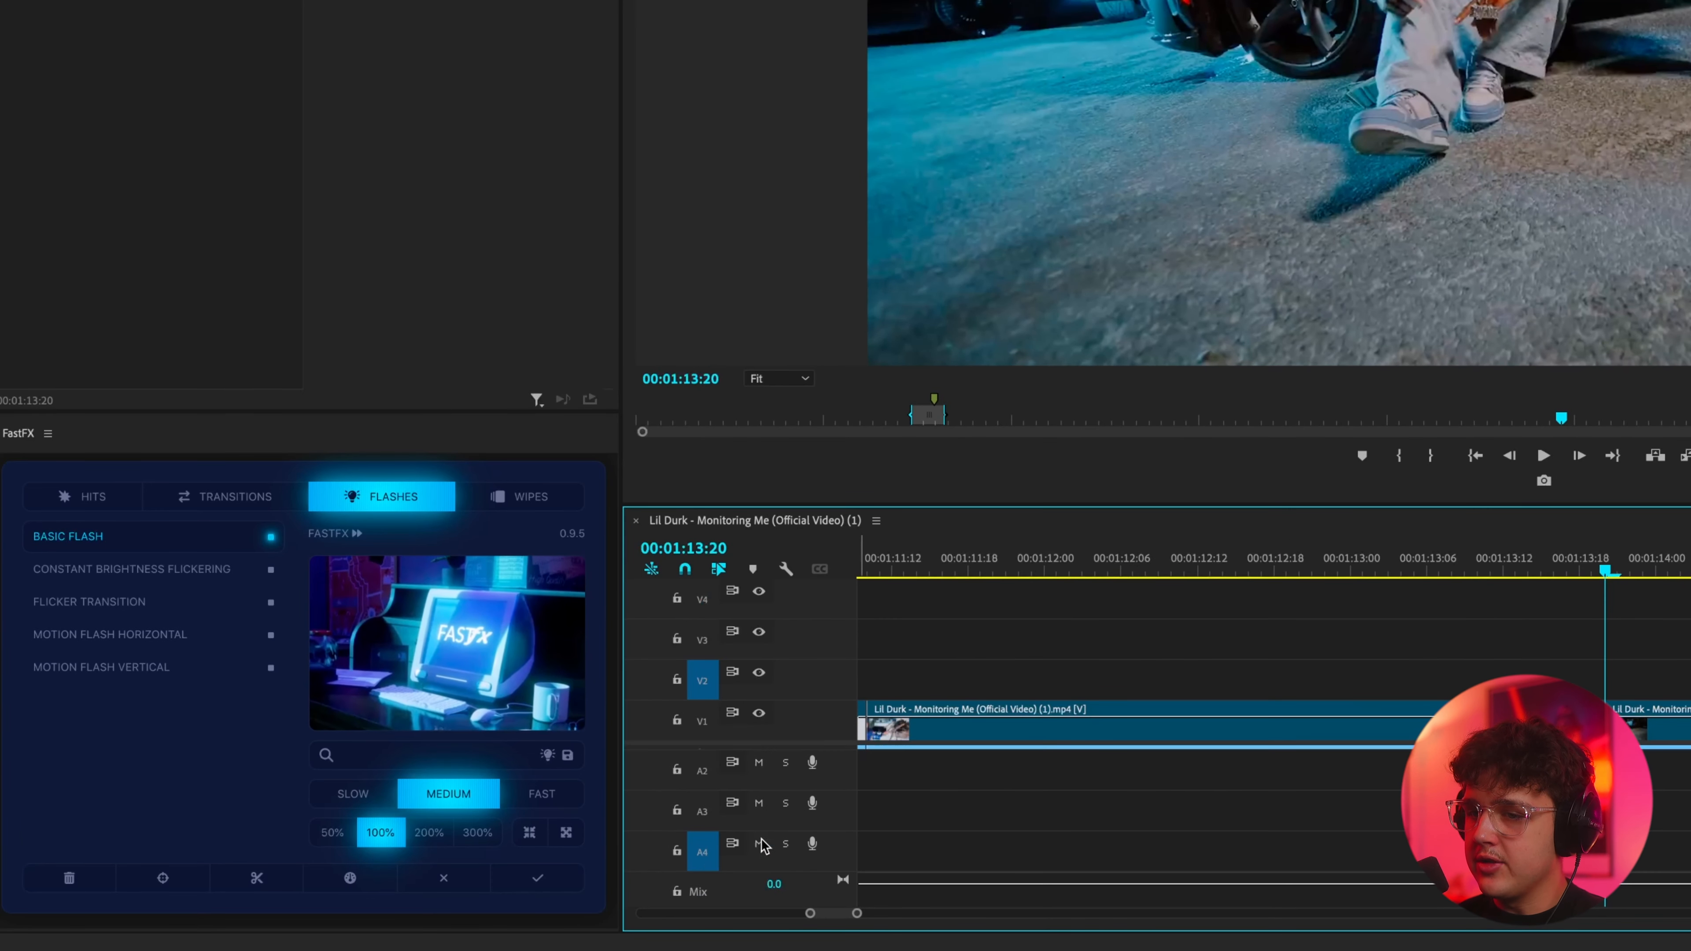
scroll(708, 859, up, 3)
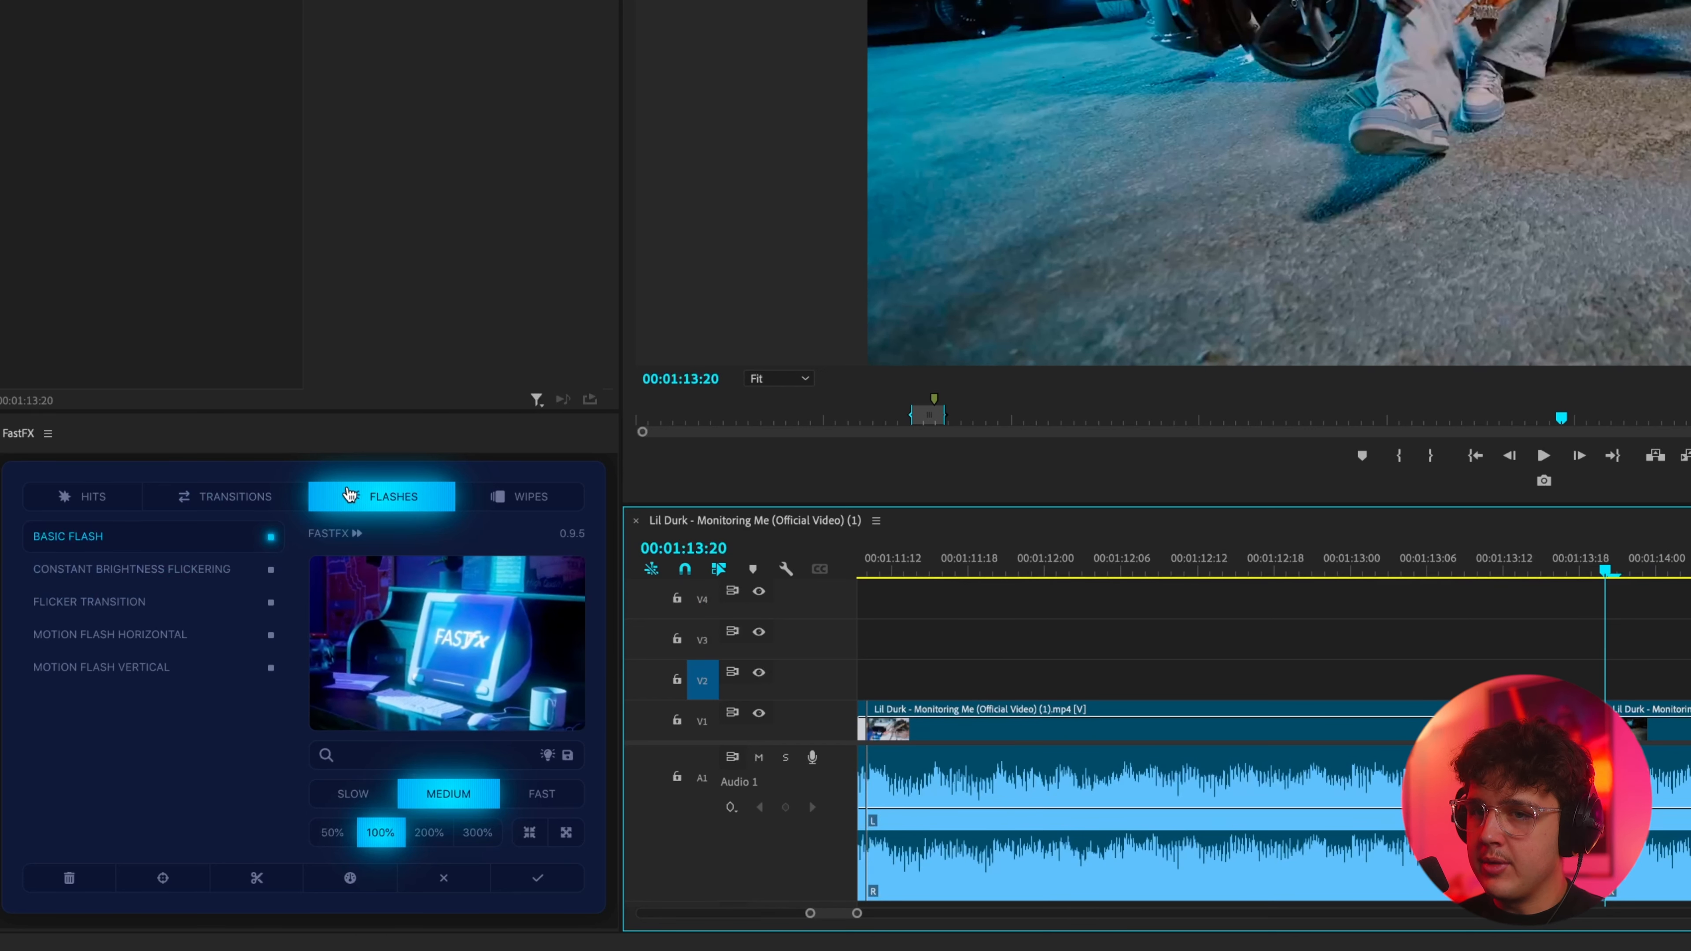
- Add the FastFX Crazy Wipe at medium speed and 100% over the cut at 00:01:13:20, and play it back
click(551, 498)
click(551, 498)
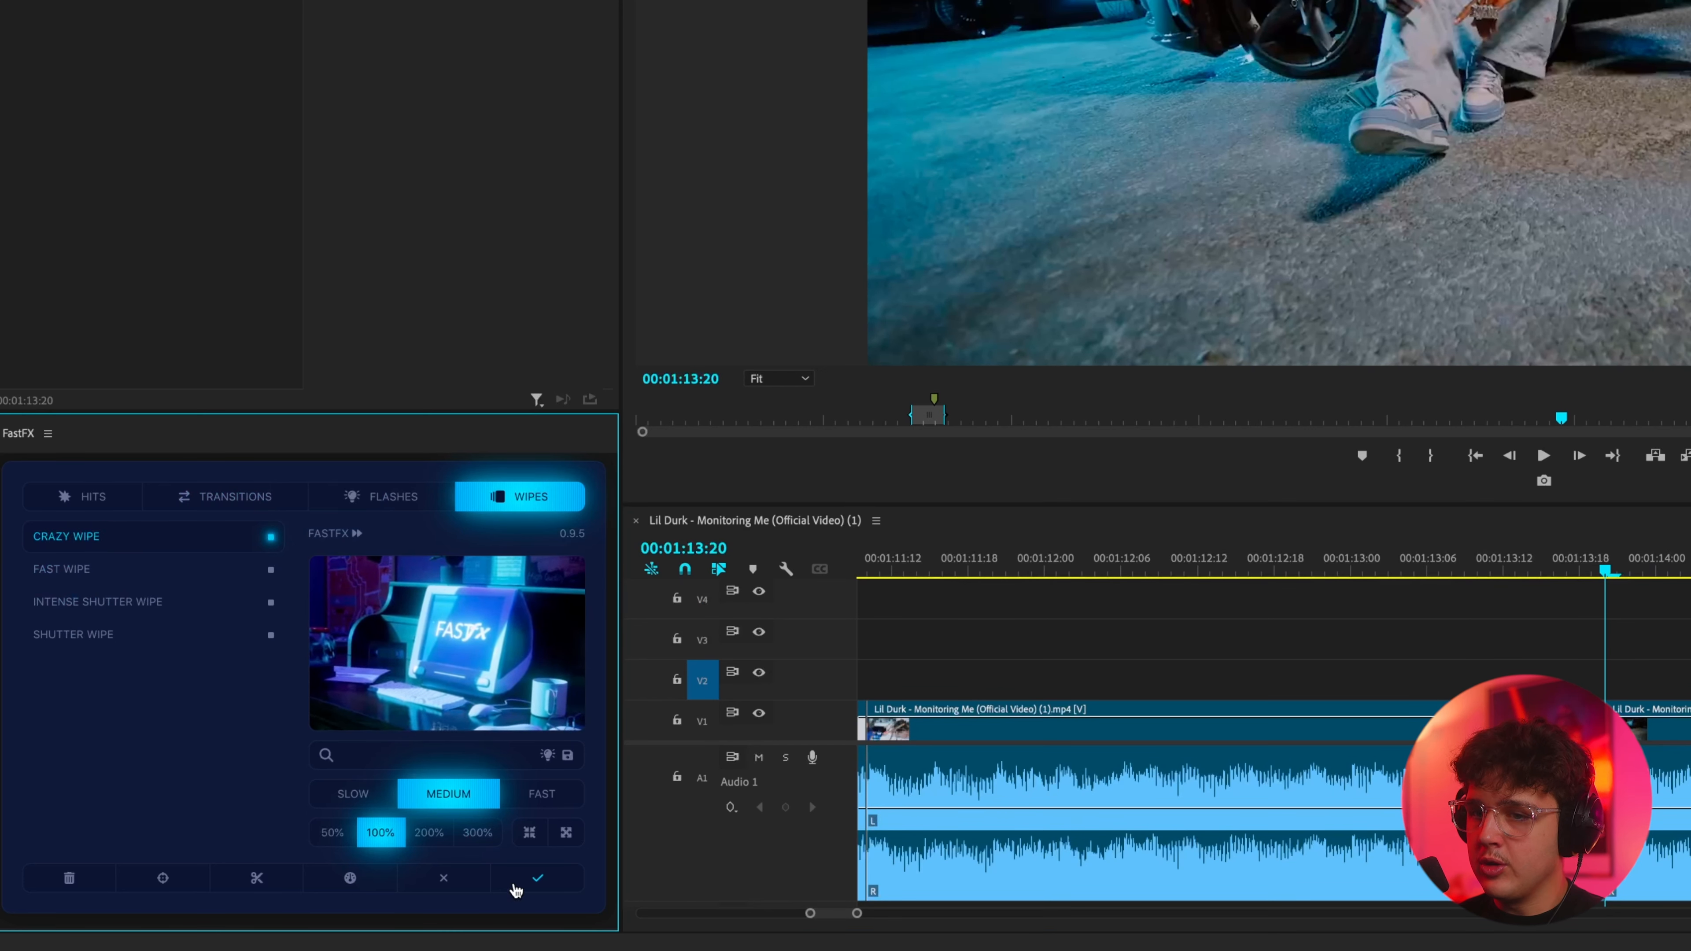
click(539, 882)
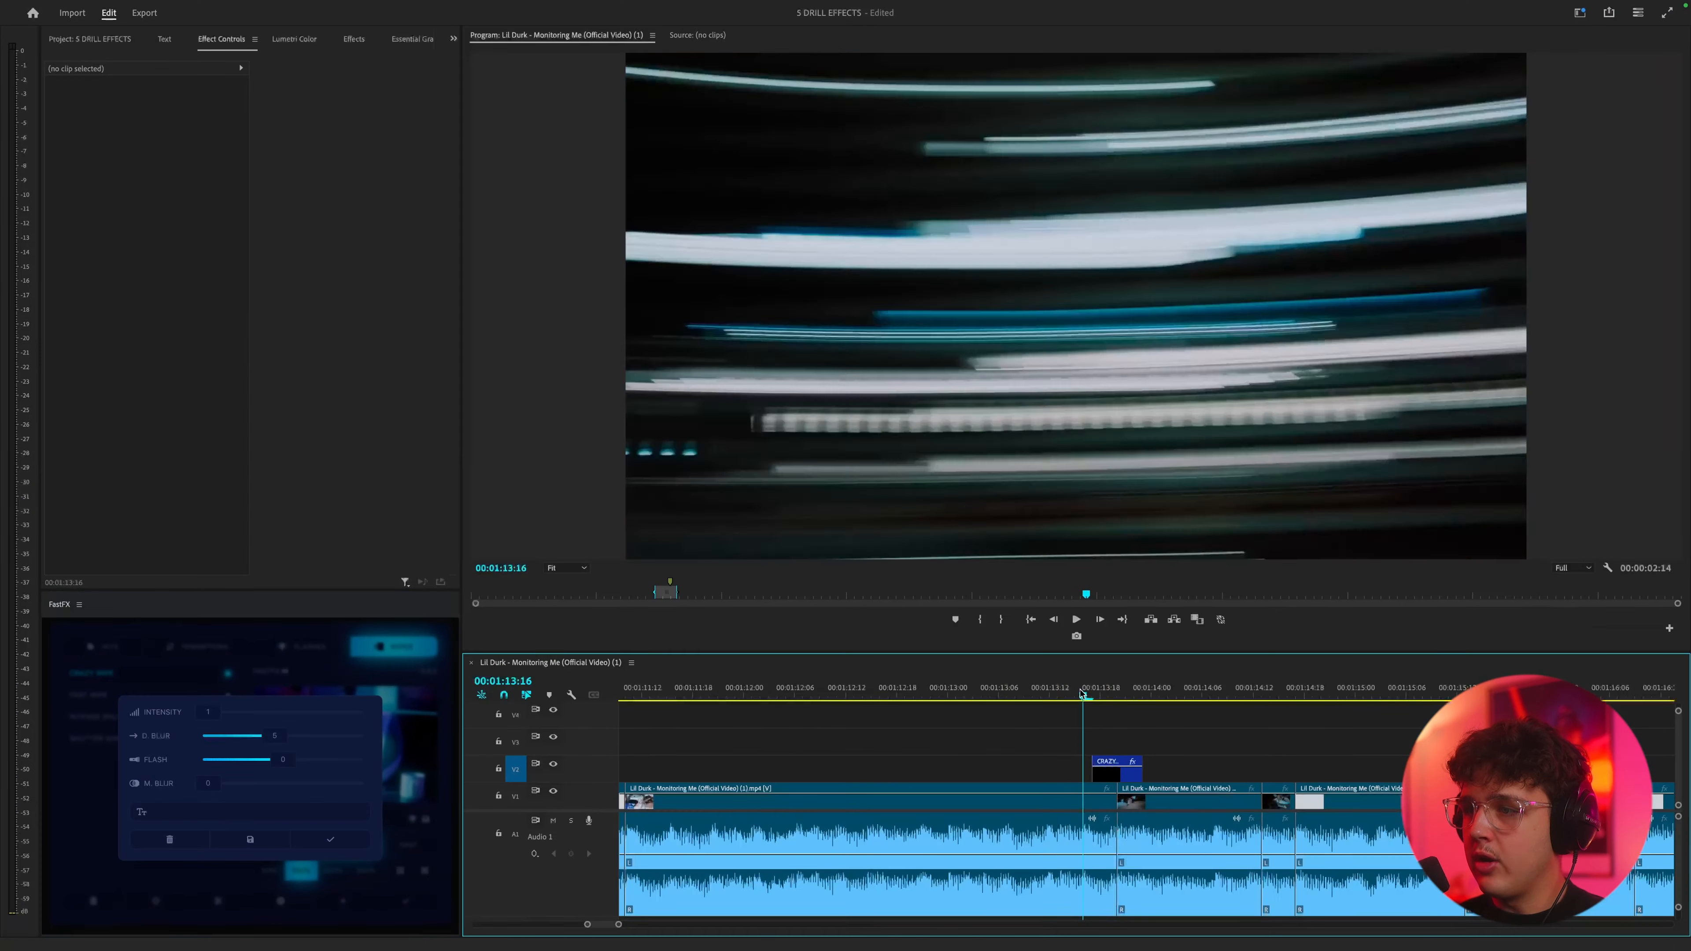
key(space)
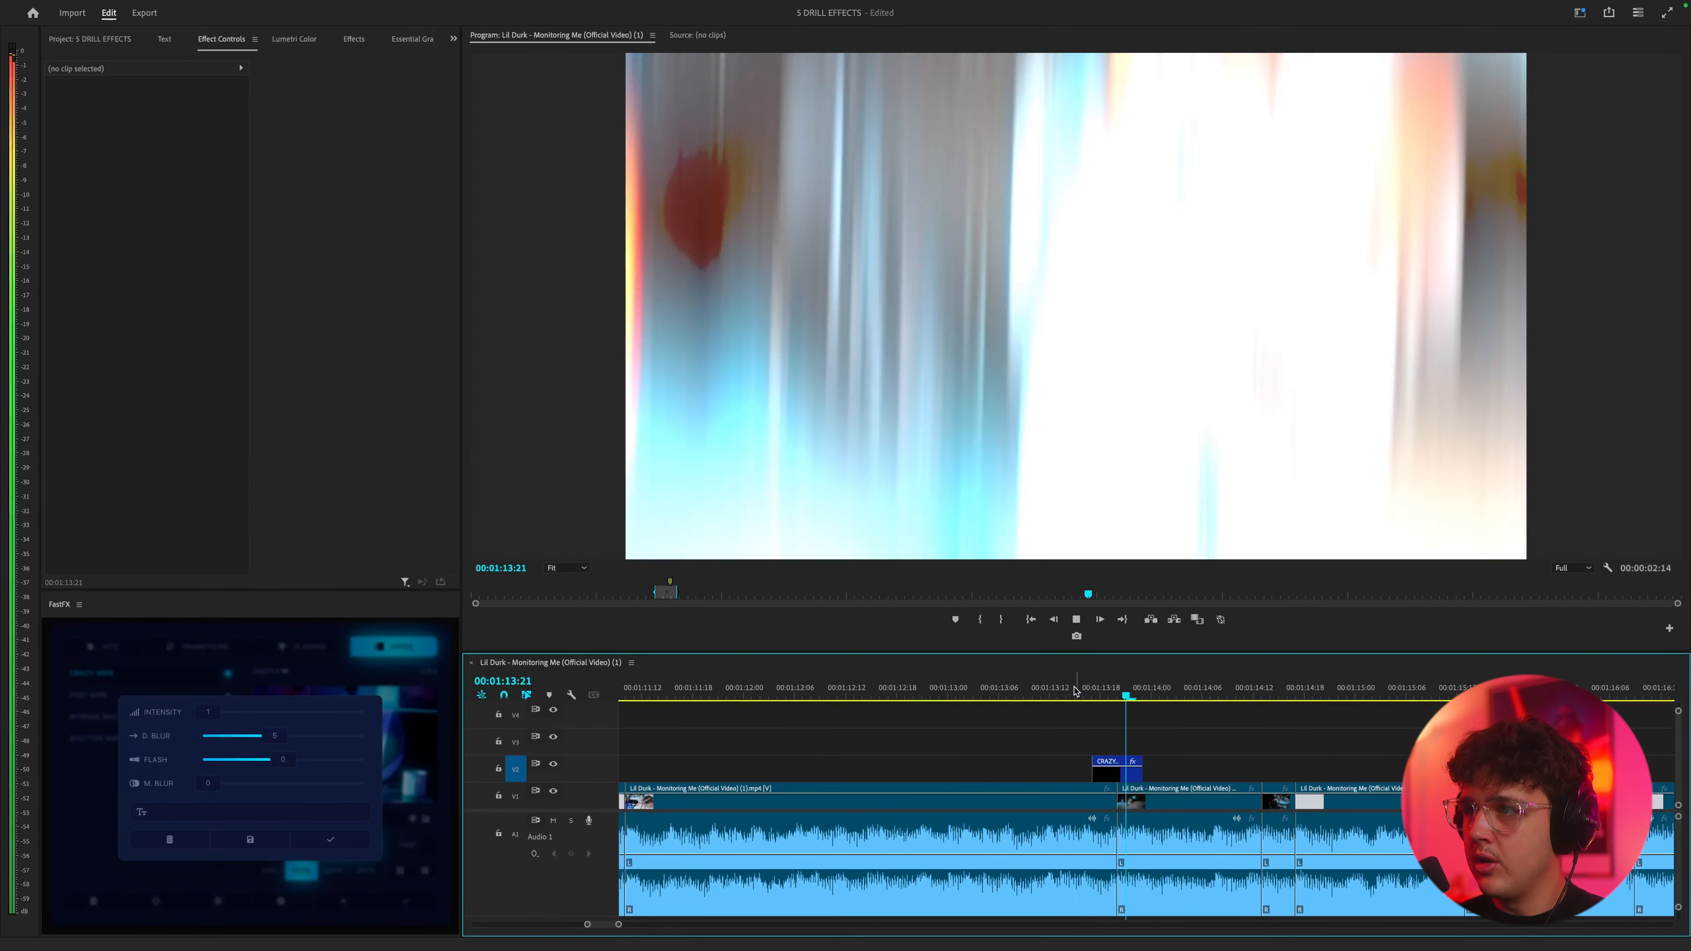
key(space)
click(428, 776)
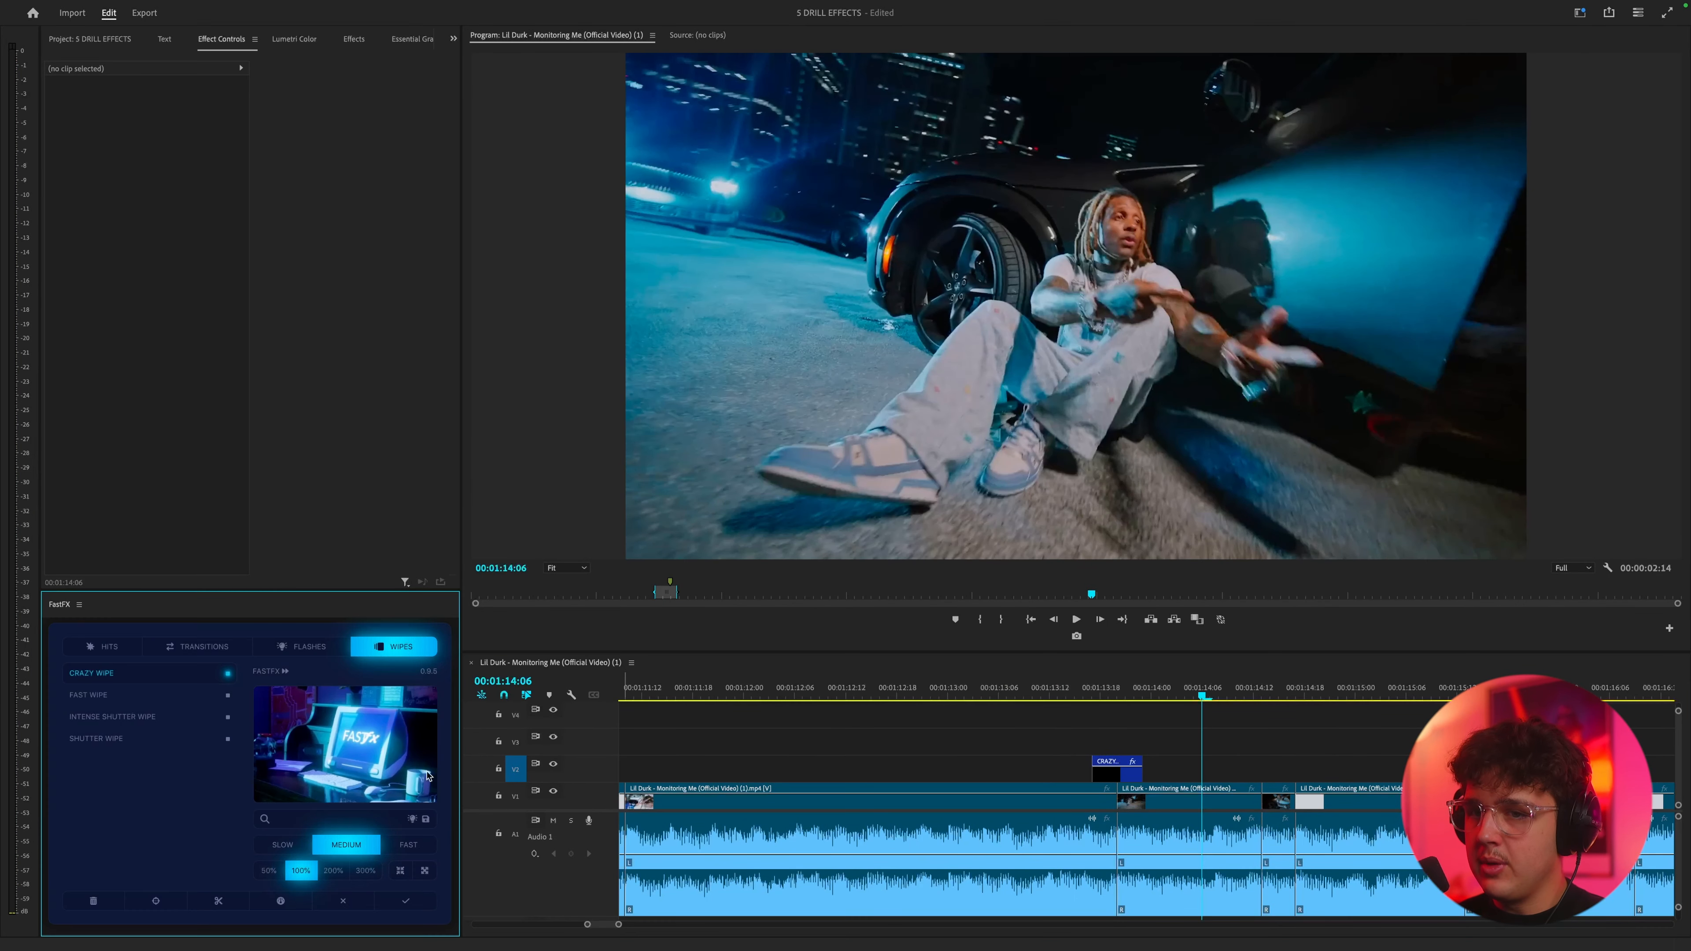
- Try the FastFX Motion Flash Horizontal at medium speed and 100% on V2 at 00:01:14:06, and play it back
click(289, 647)
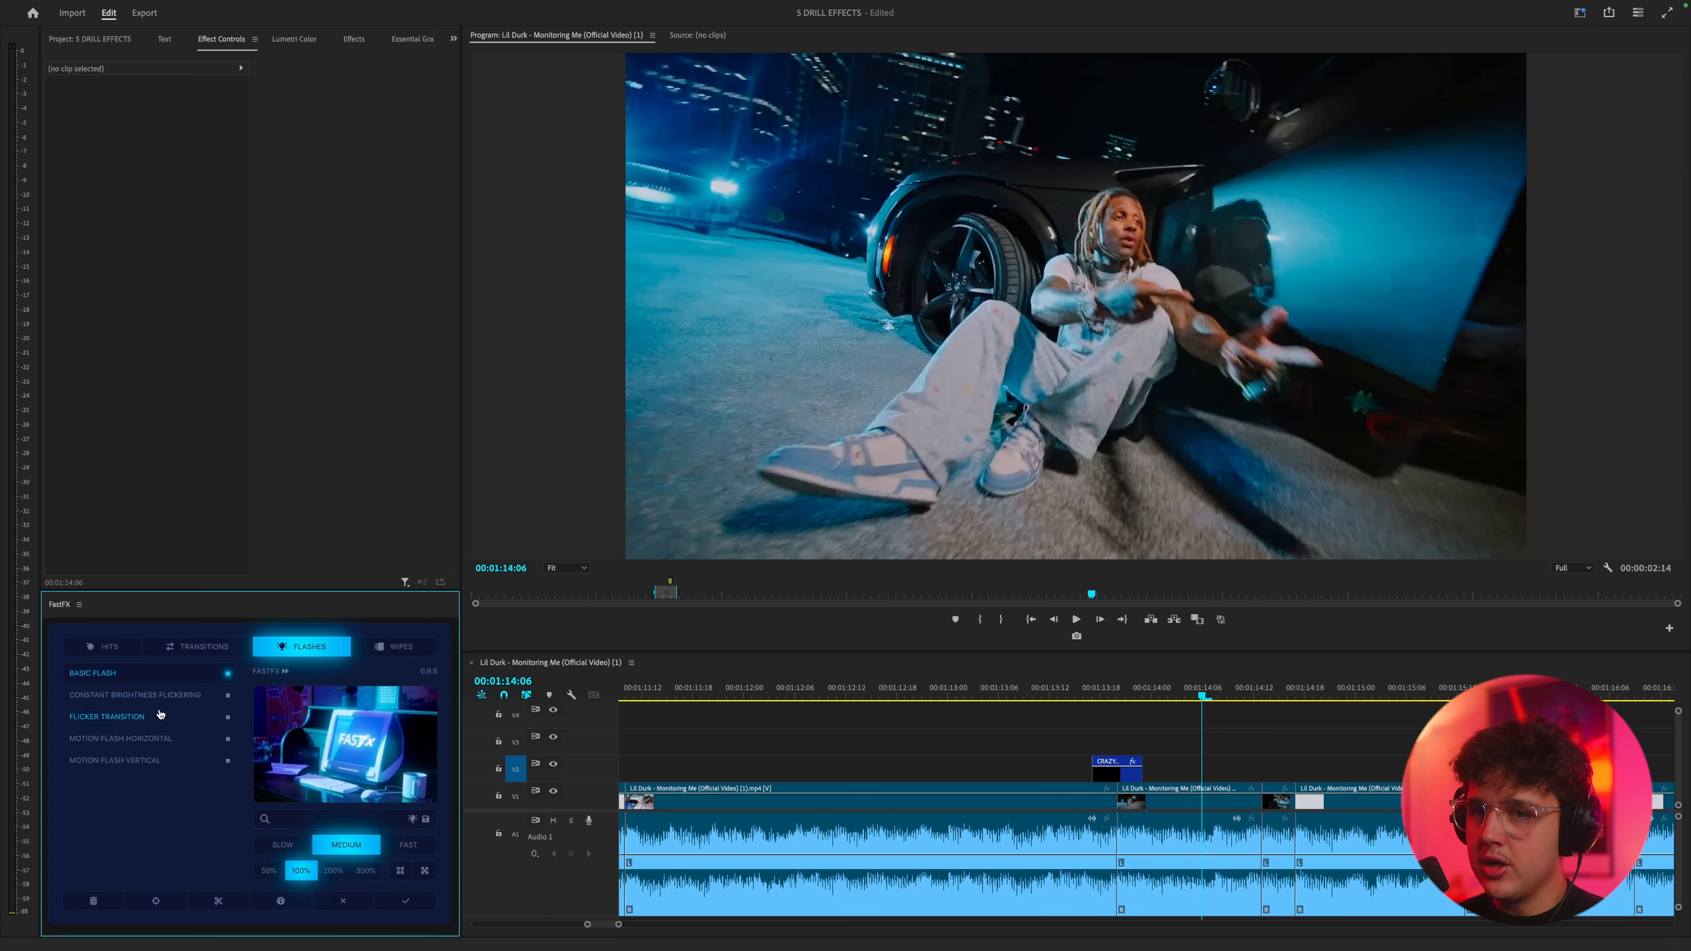
click(412, 901)
click(1161, 695)
key(space)
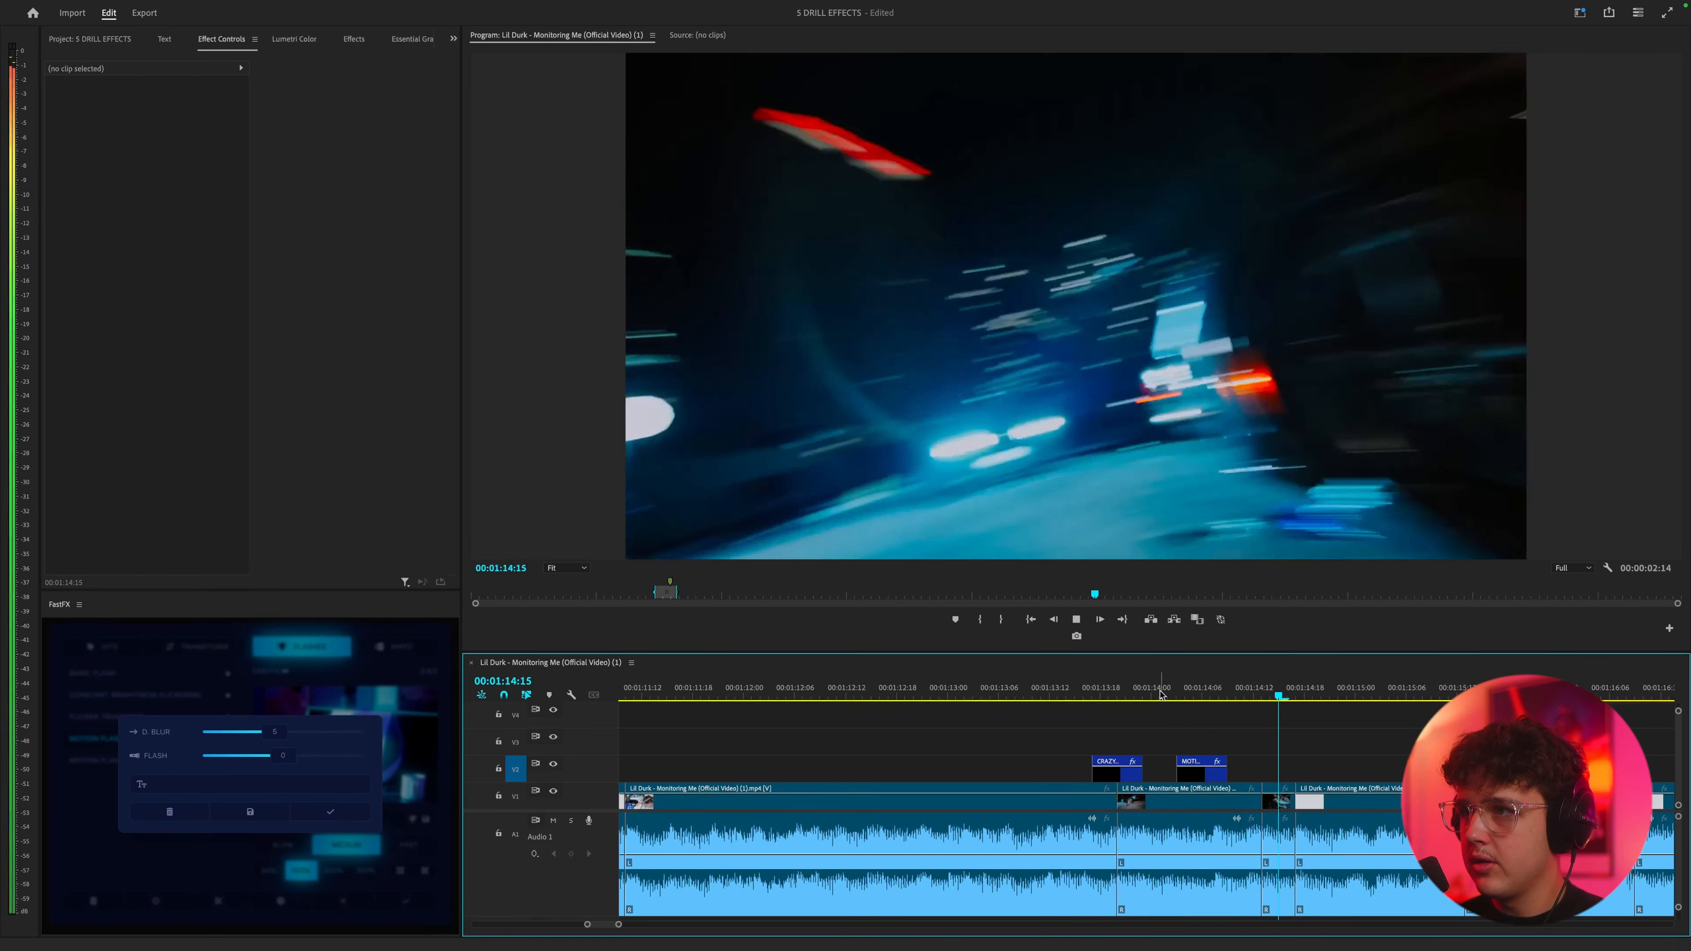
- Replace the medium-speed flash on V2 with a fast Motion Flash Horizontal at 100% at 00:01:14:07, and play it back
click(1206, 767)
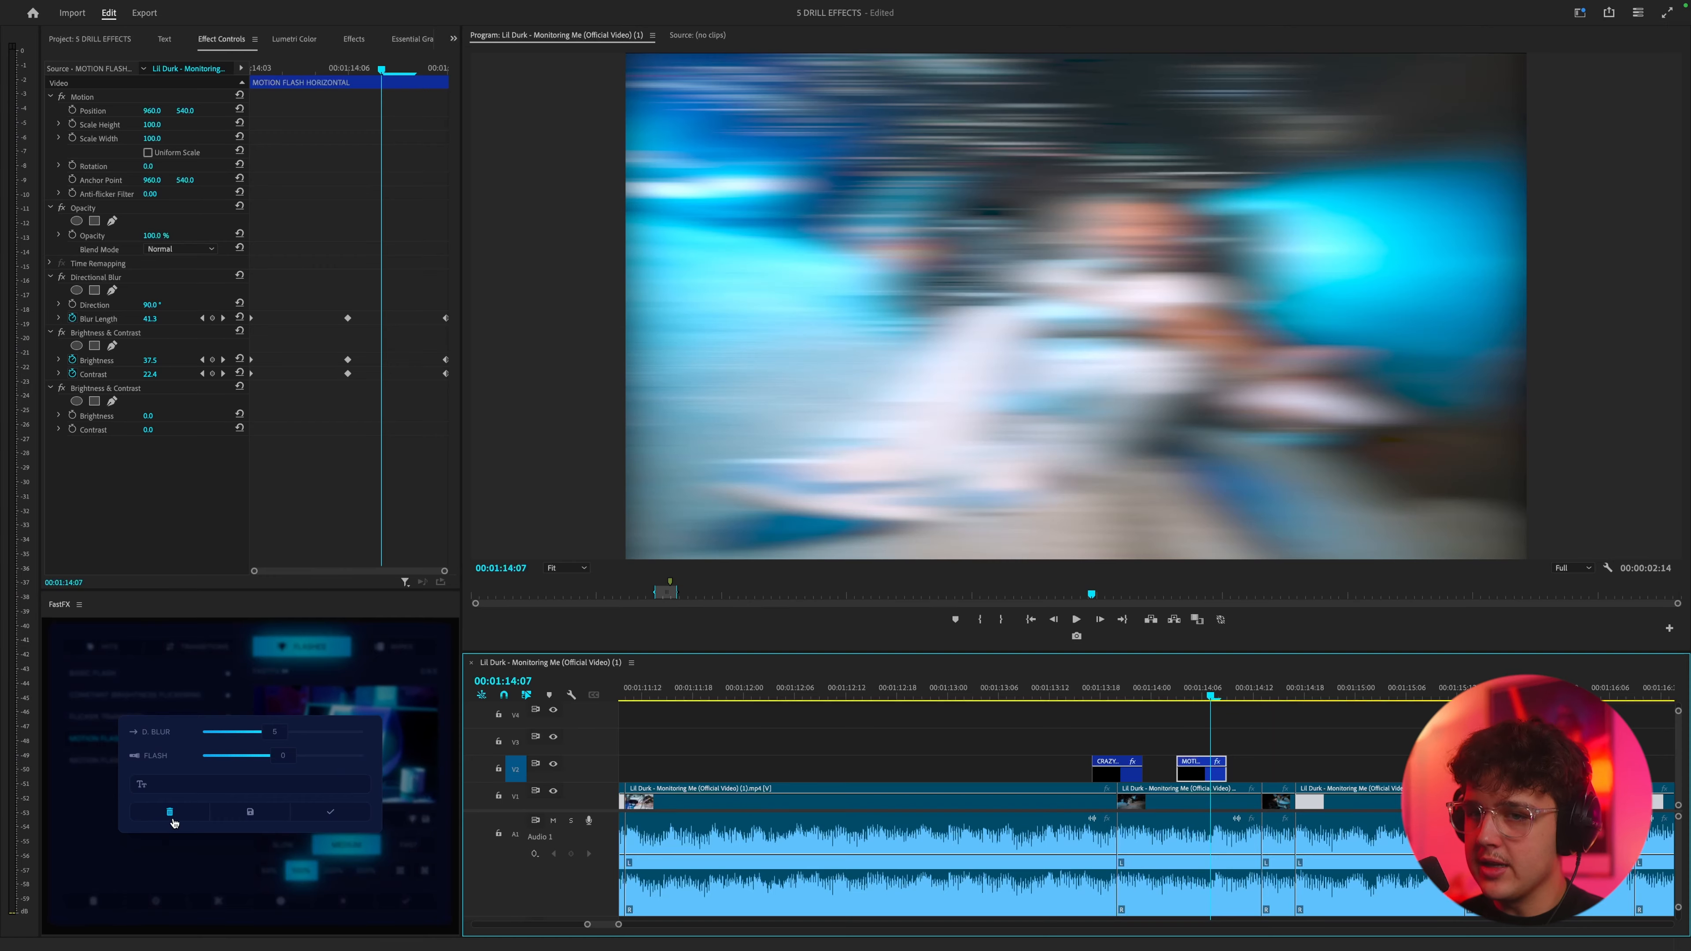
click(171, 814)
click(419, 846)
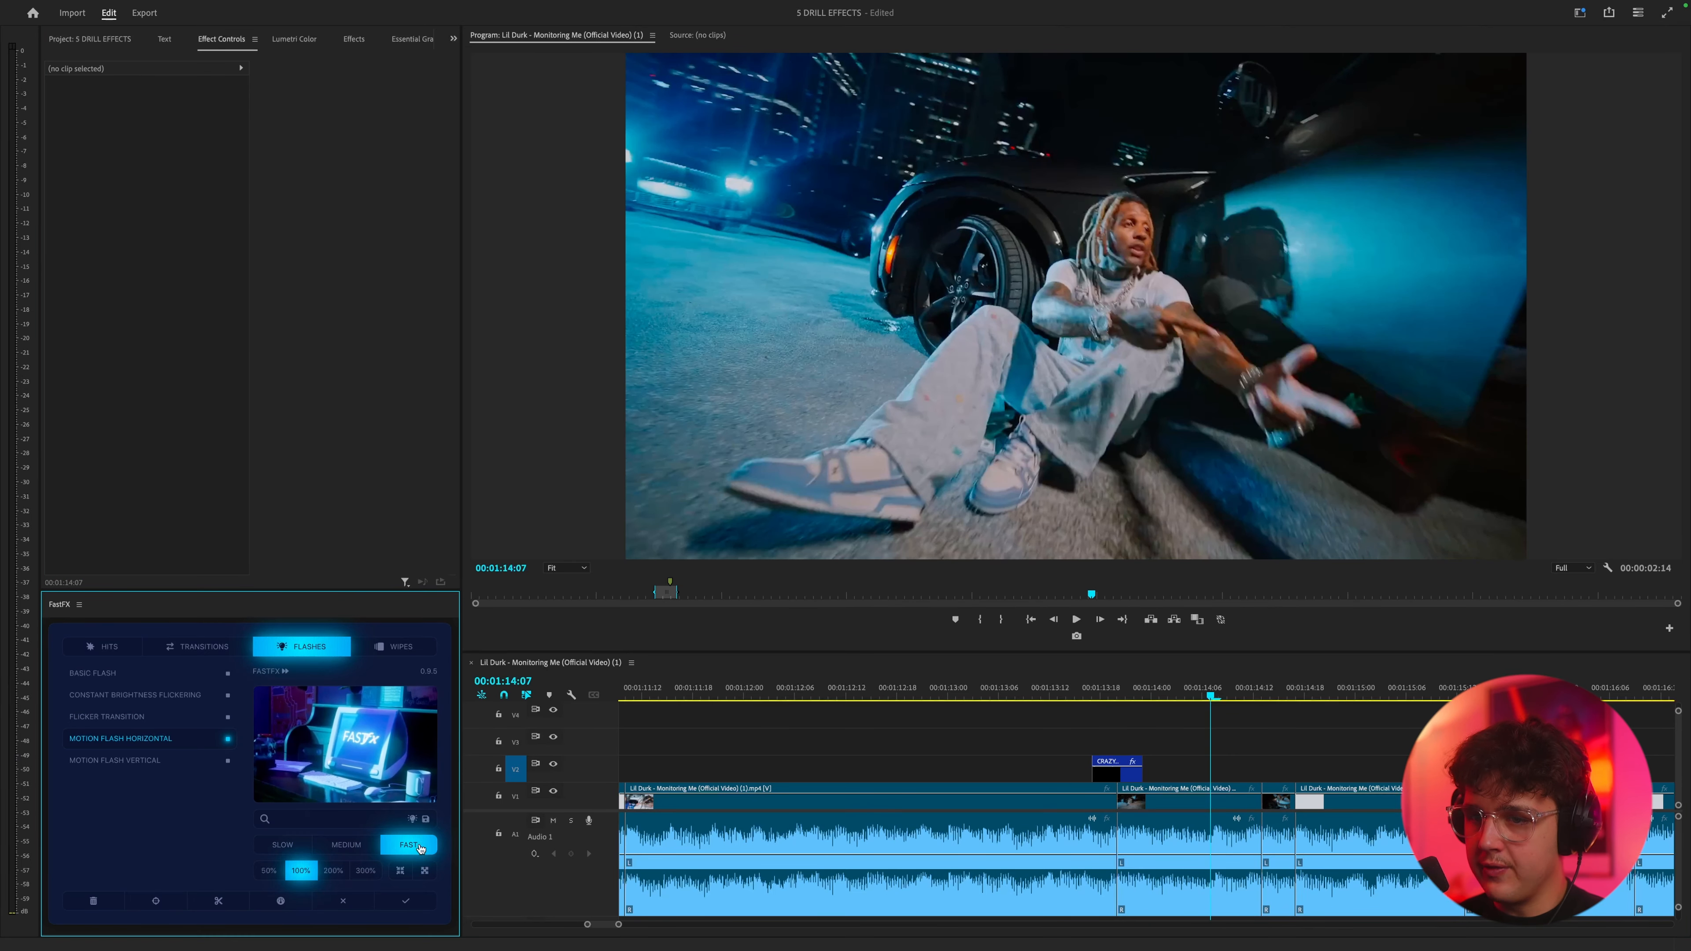
click(407, 904)
click(1162, 695)
key(space)
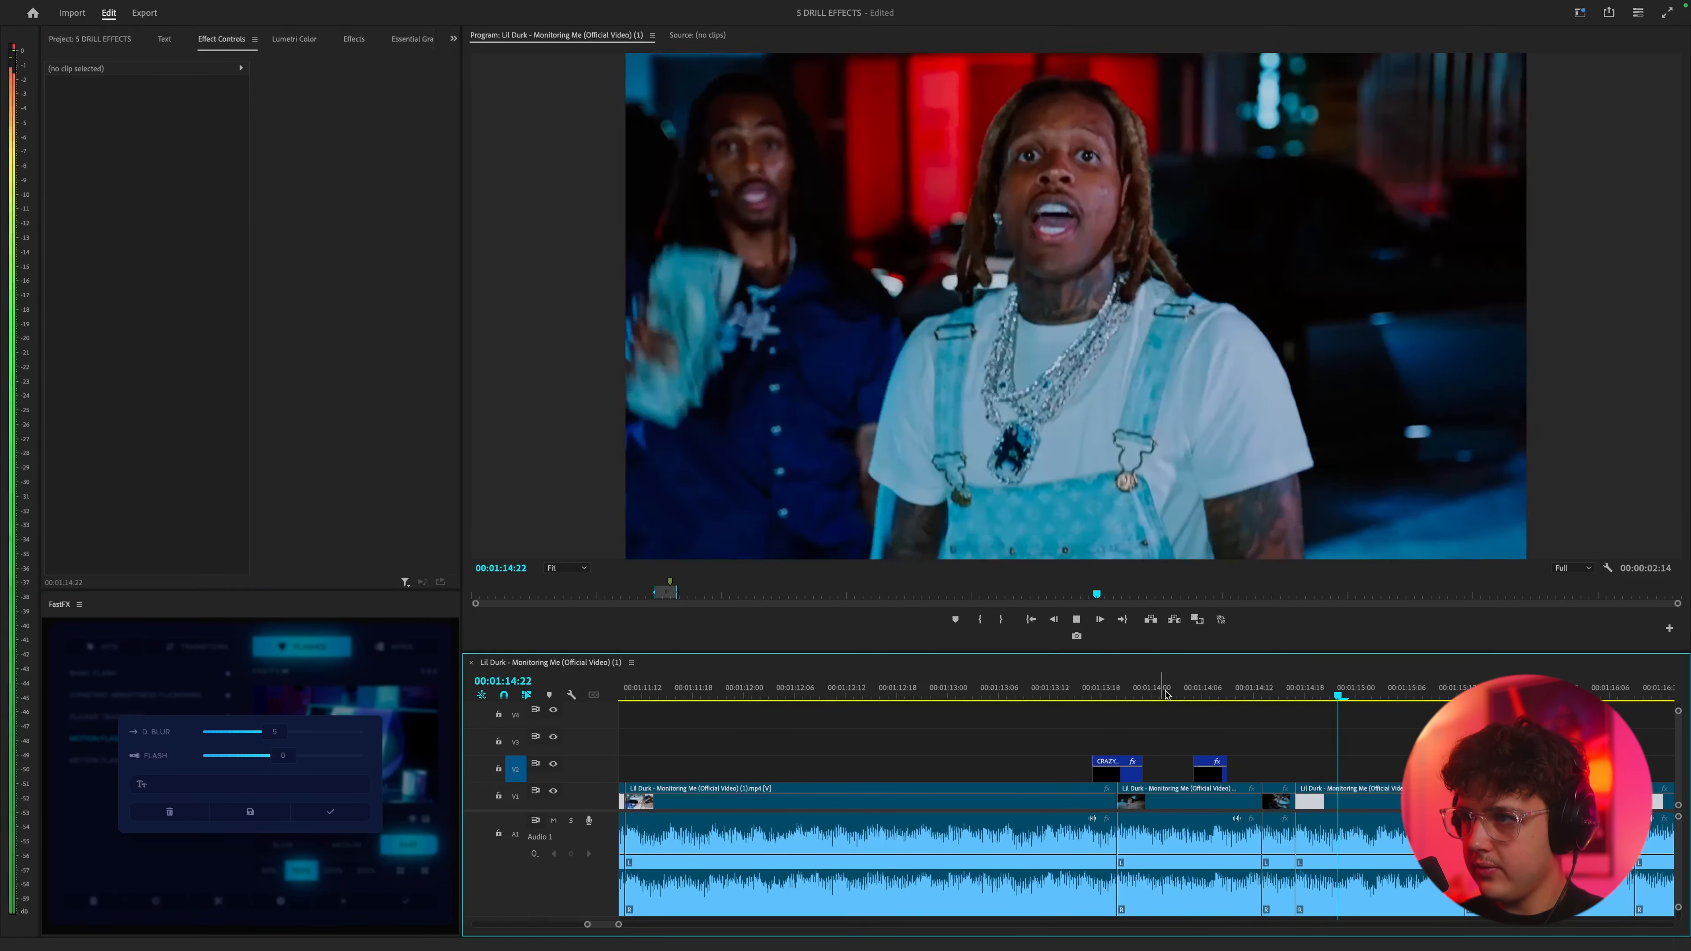
- Replay the fast horizontal motion flash from just before its clip and accept its current blur and flash settings
click(1166, 695)
click(1166, 695)
key(space)
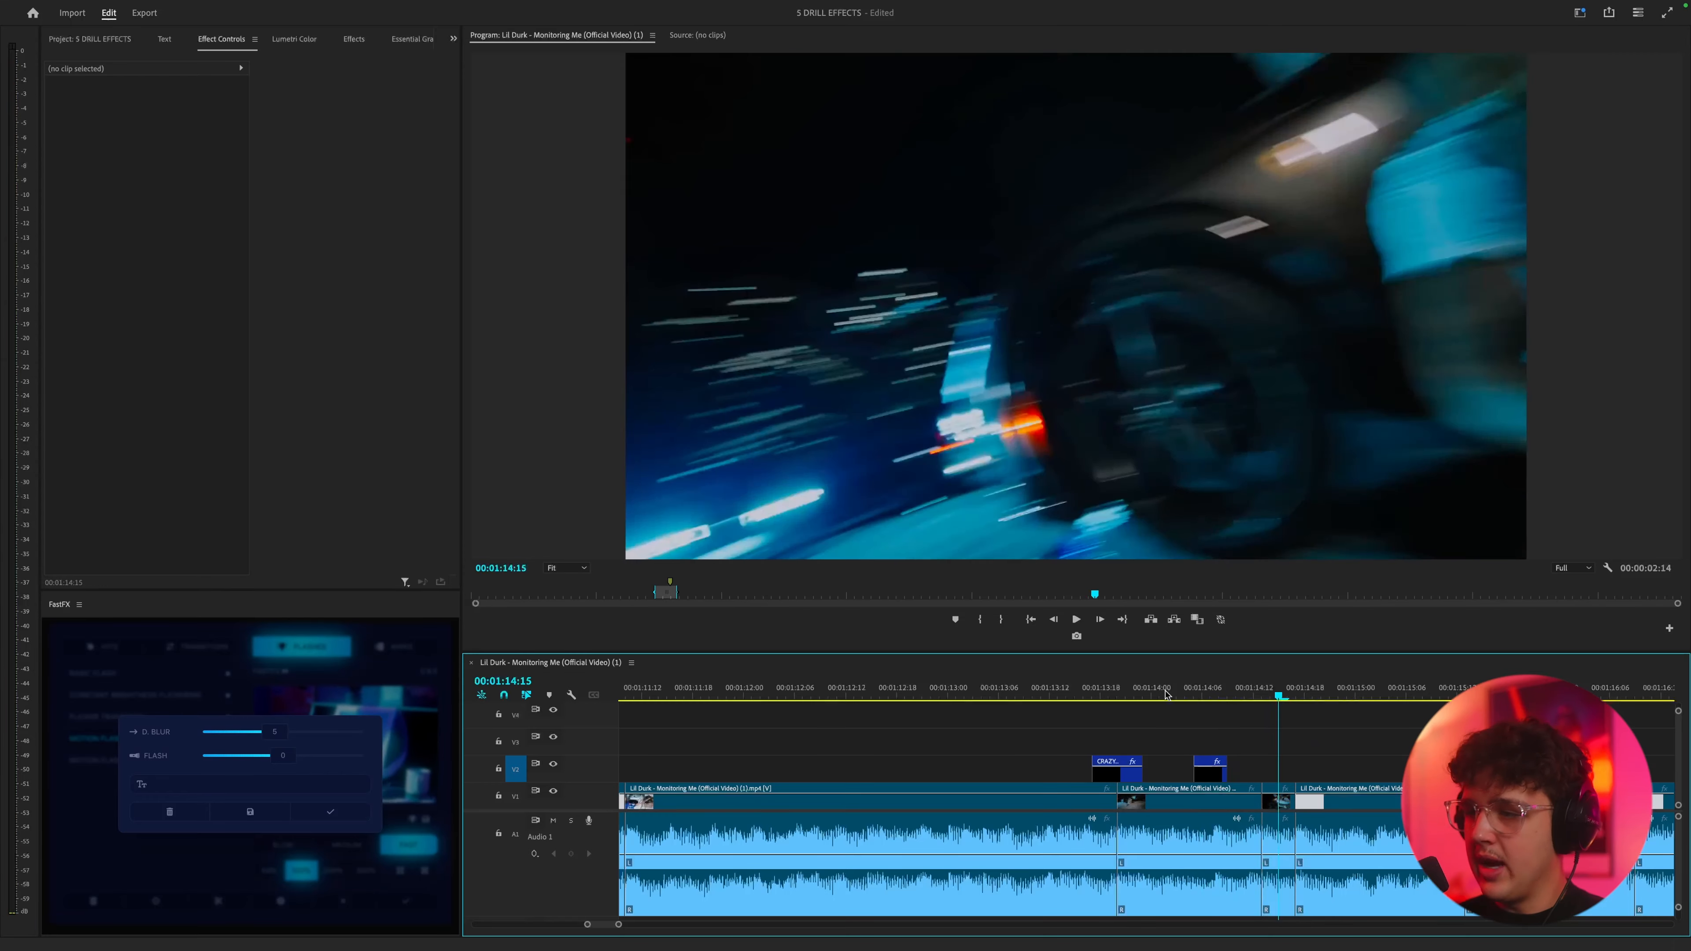
click(1165, 695)
key(space)
key(space)
click(351, 809)
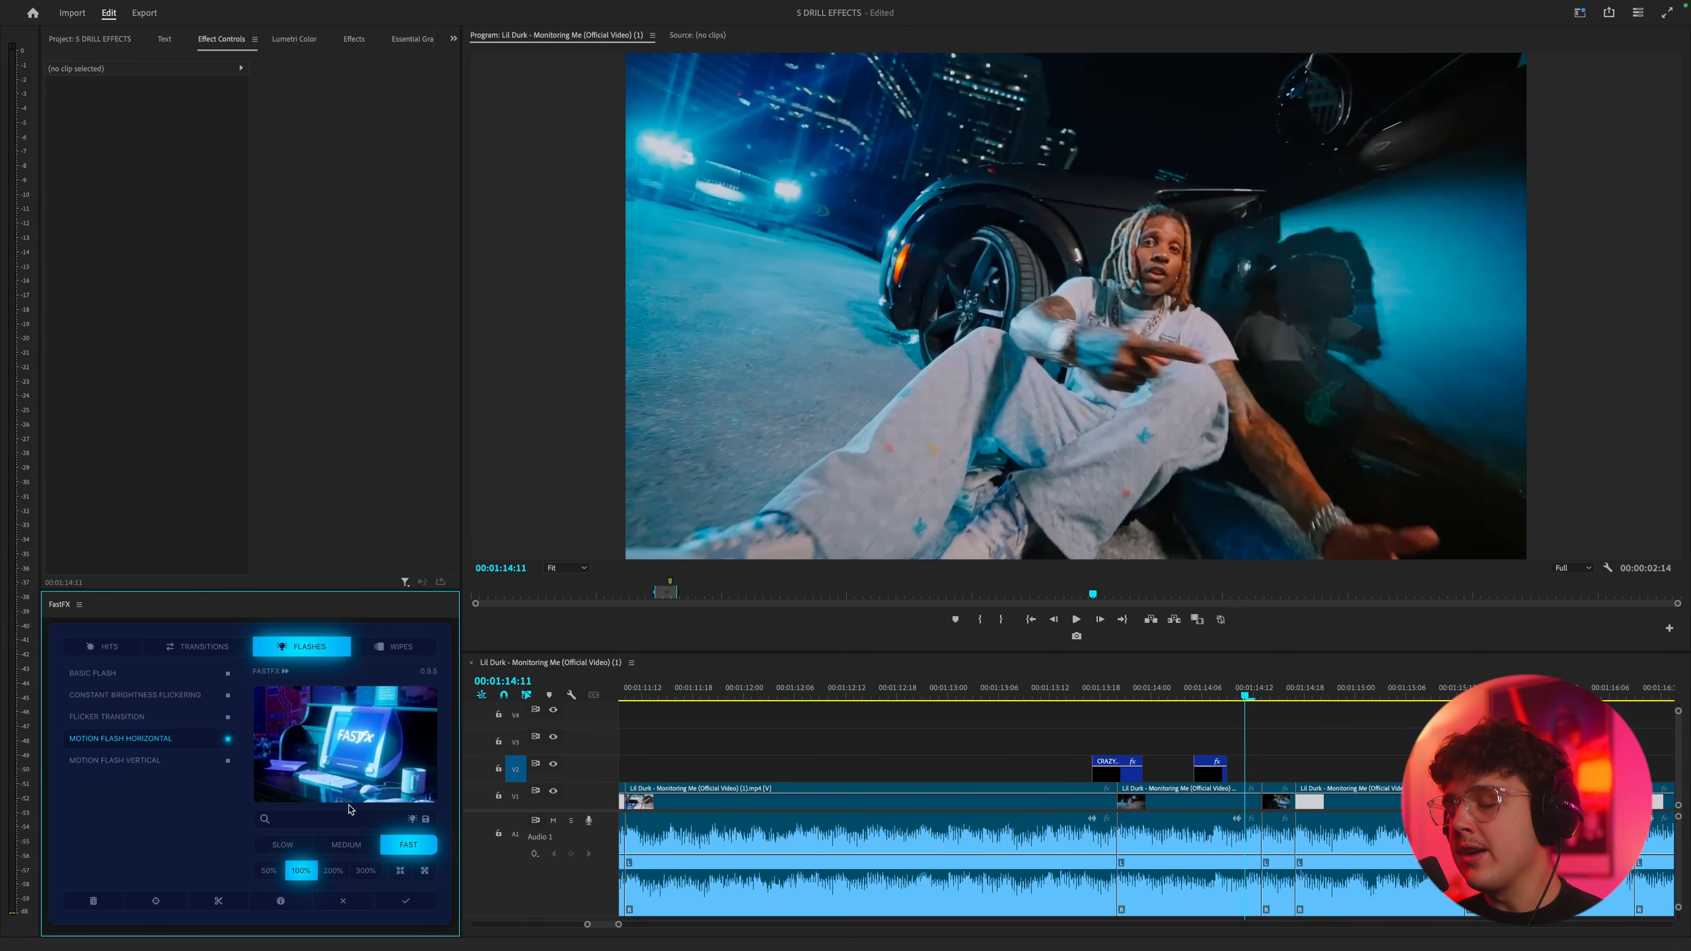